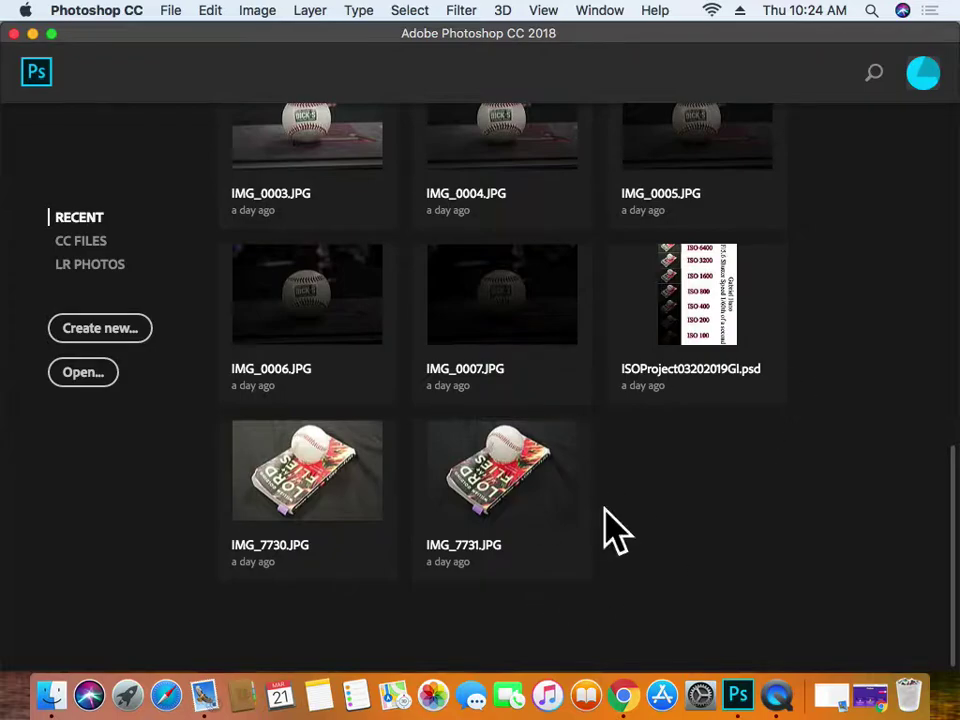
# - Choose File > New to bring up the New Document dialog with its size presets
pyautogui.click(171, 13)
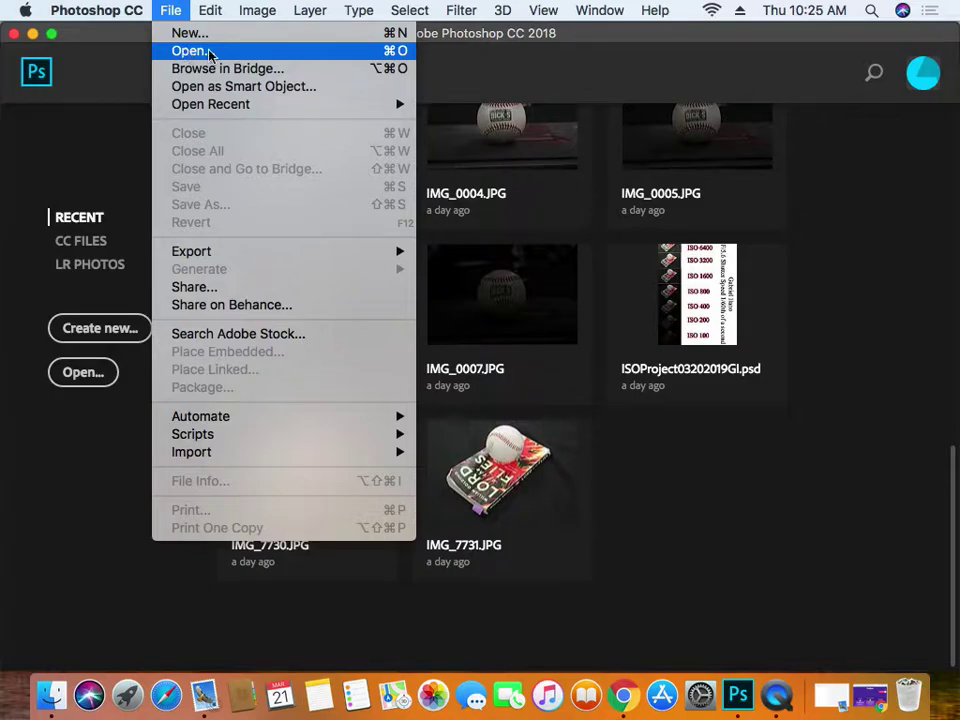
pyautogui.click(190, 35)
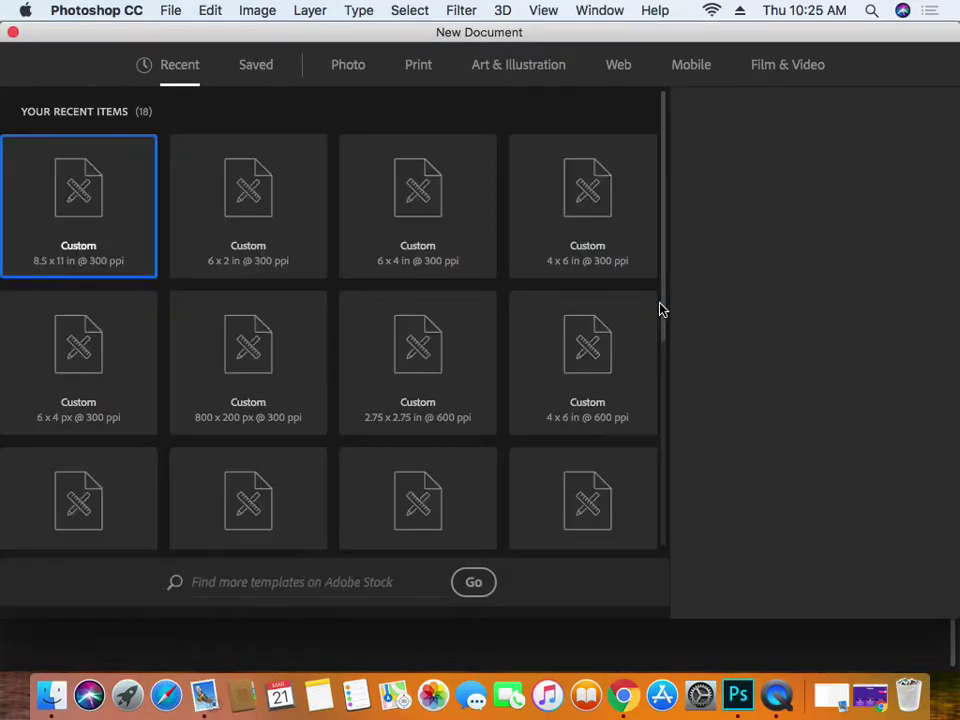
# - Create an 8 x 8 inch document, zoom out to fit it, then switch to Google Chrome
pyautogui.doubleClick(718, 199)
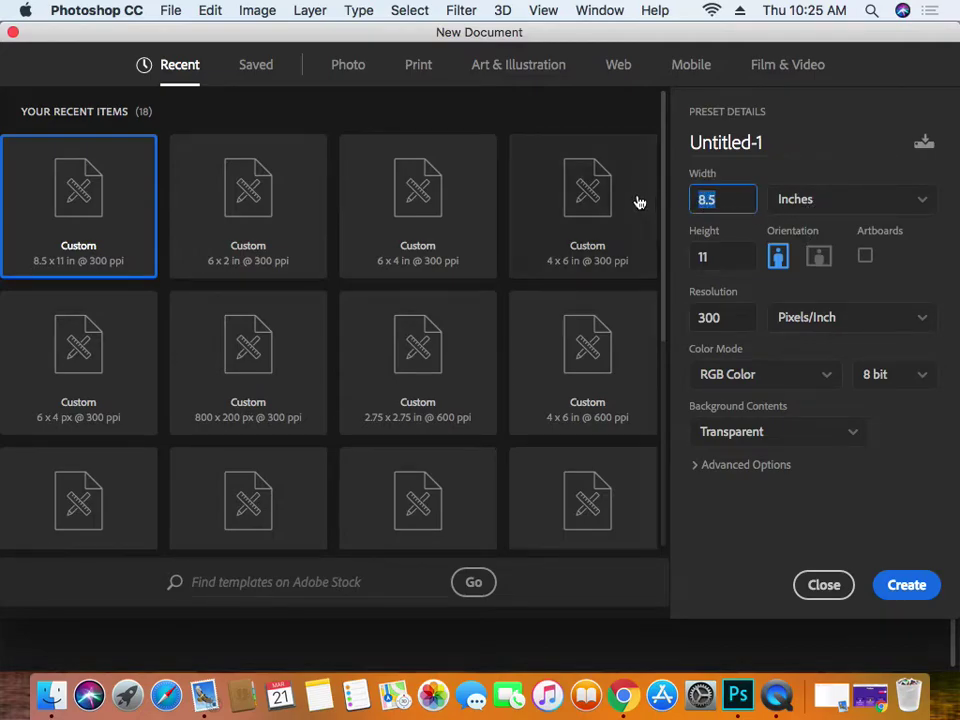
pyautogui.write('8')
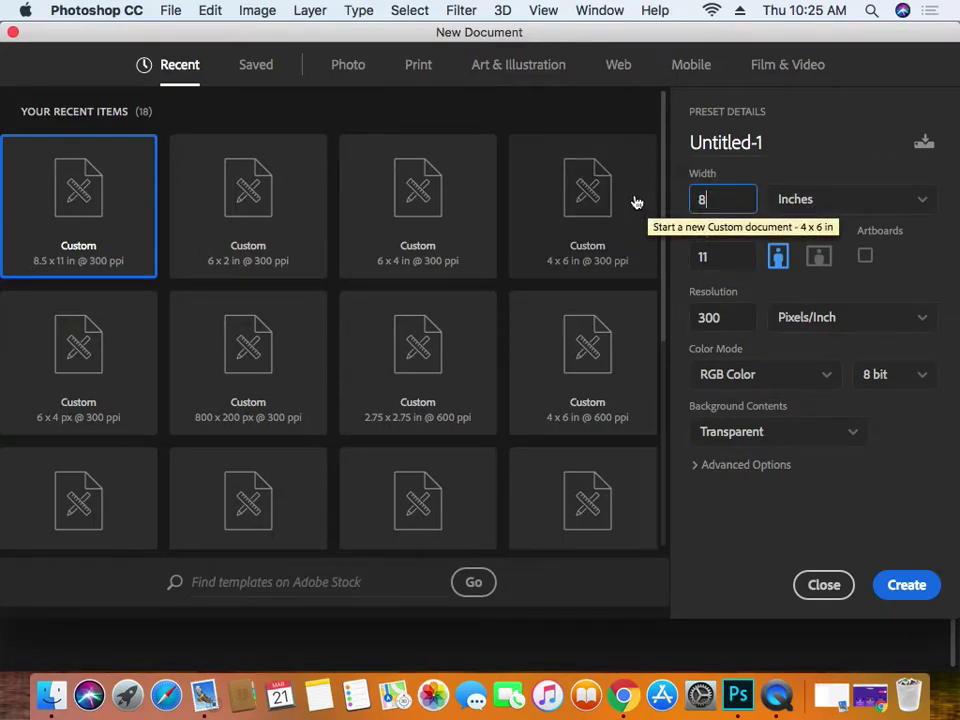
pyautogui.press('Tab')
pyautogui.write('8')
pyautogui.press('Tab')
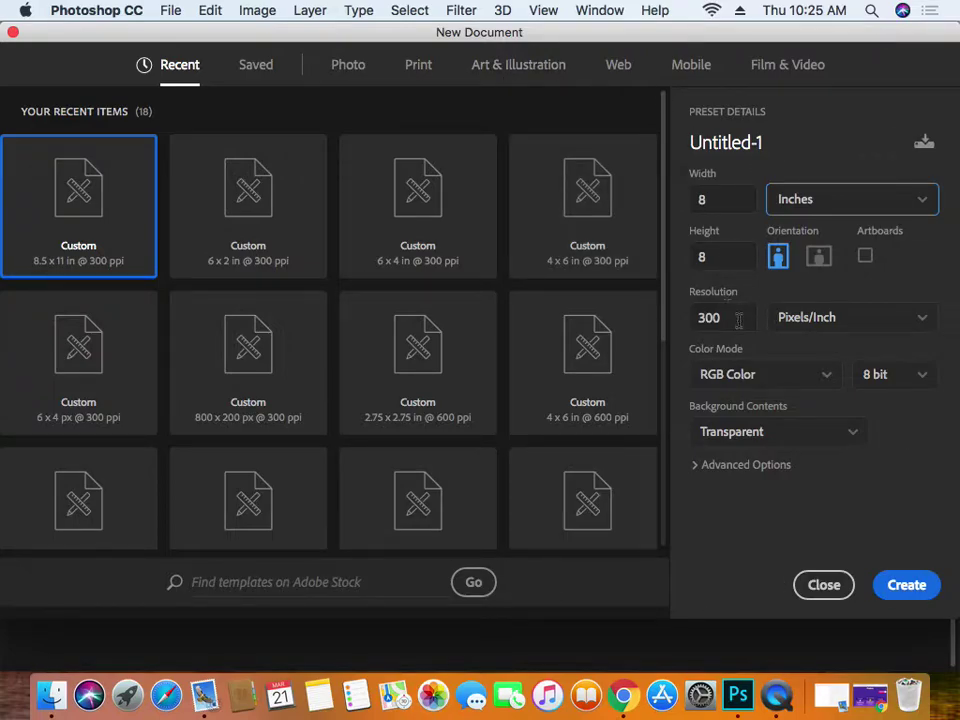
pyautogui.click(900, 596)
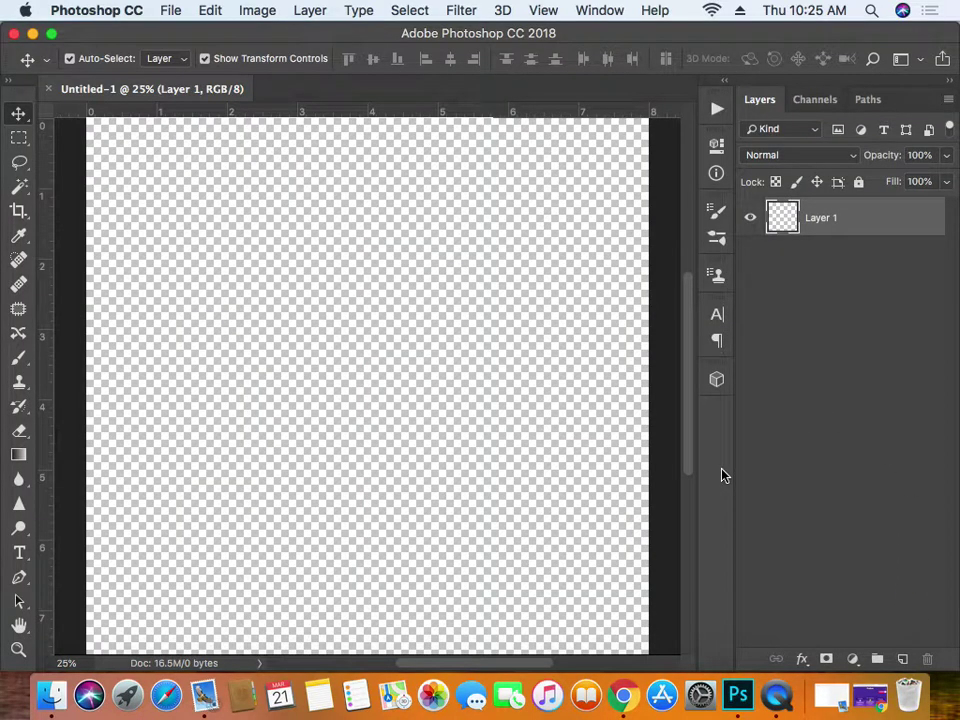
pyautogui.press('super+minus')
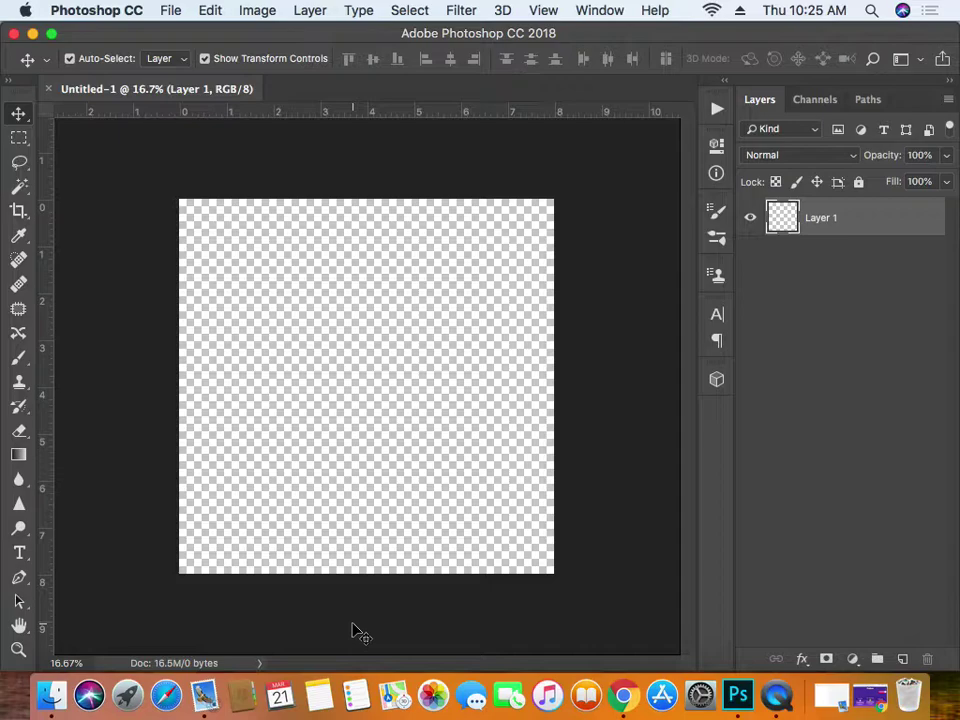
pyautogui.click(622, 700)
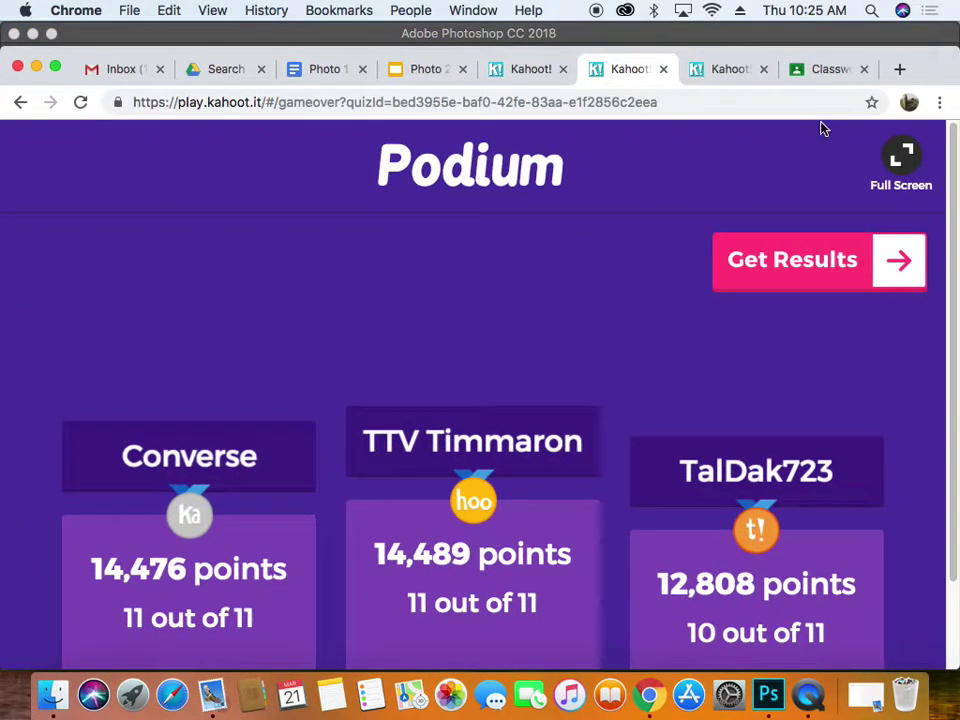
# - Open a new Chrome tab and go to Dafont.com
pyautogui.click(900, 70)
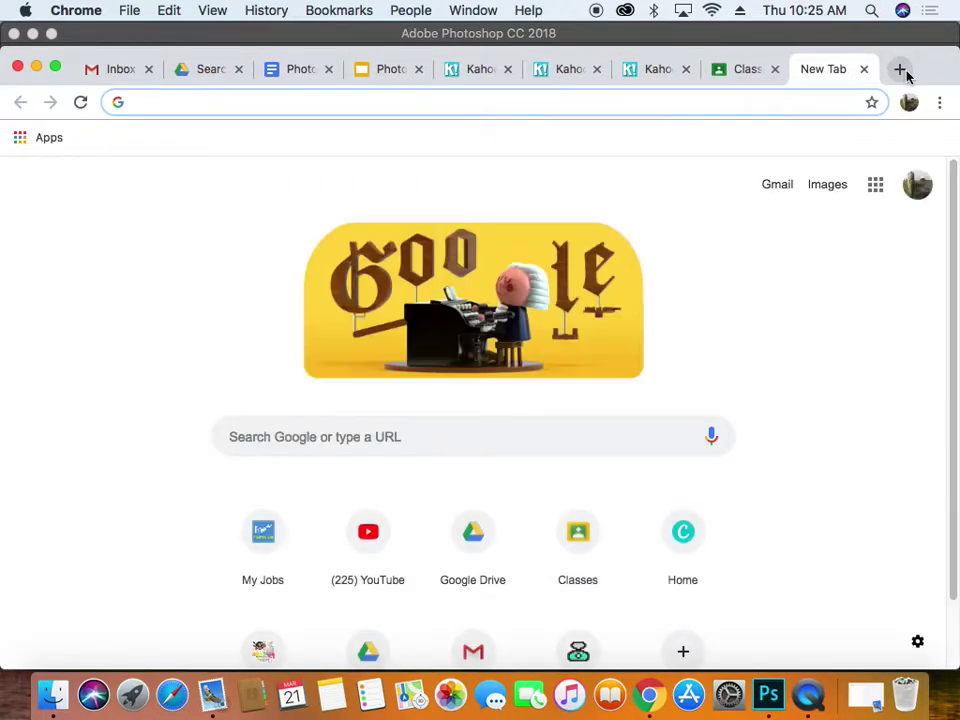
pyautogui.write('Dafont.co')
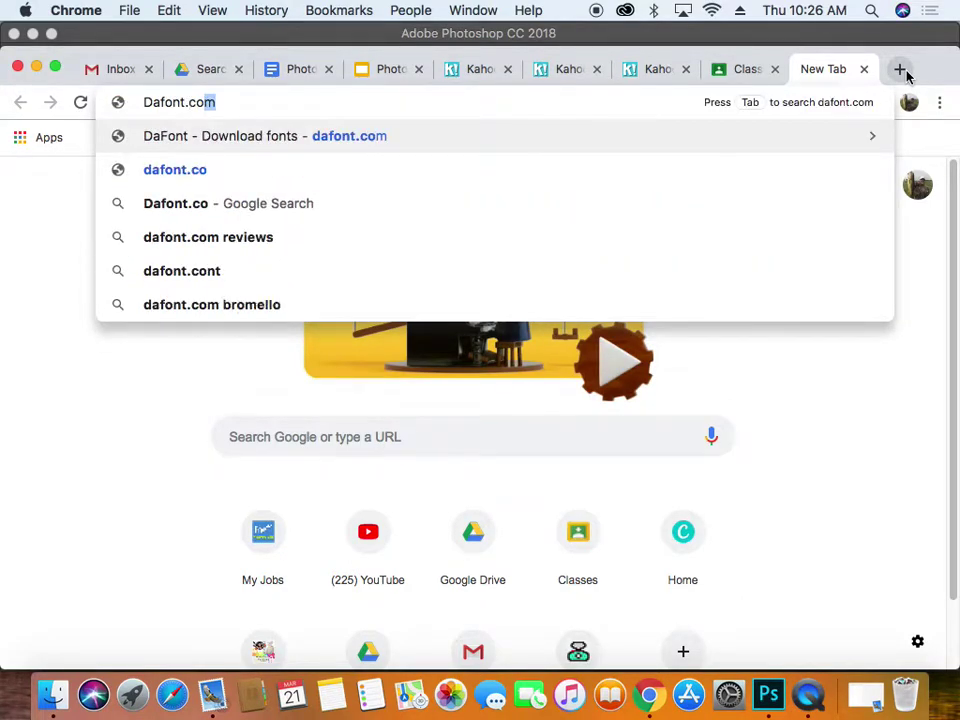
pyautogui.write('m')
pyautogui.press('Return')
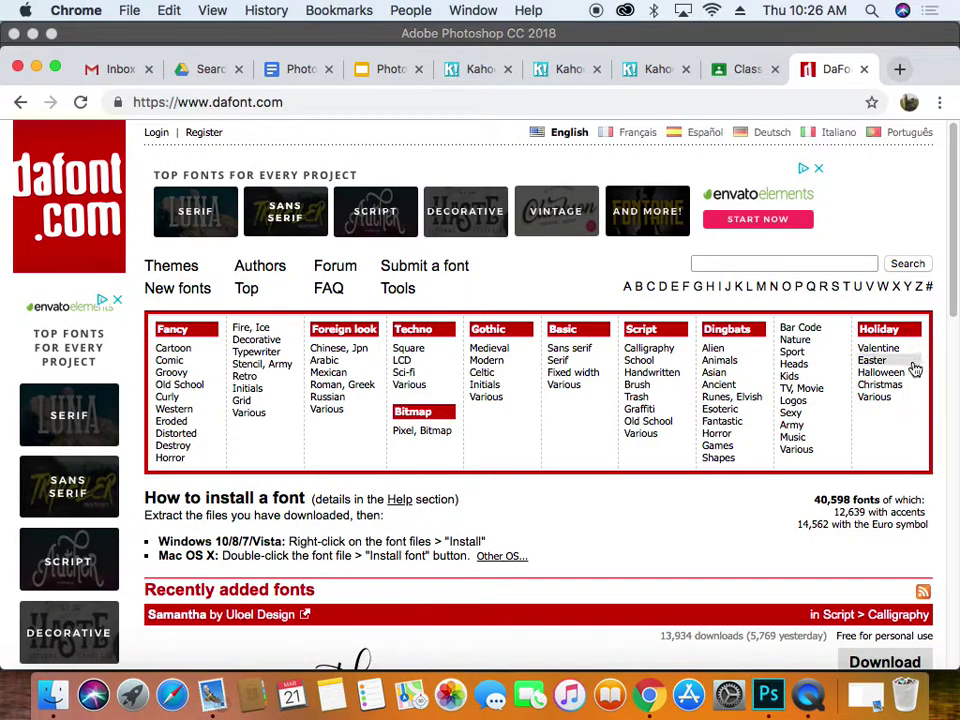
# - Search DaFont for 'lightning'
pyautogui.click(770, 264)
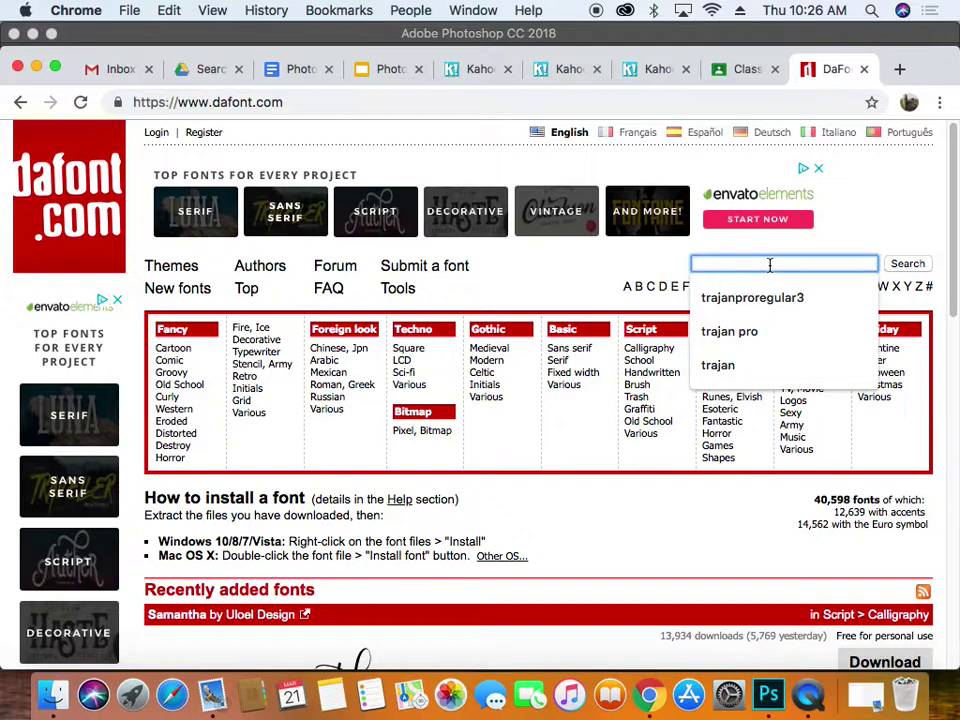
pyautogui.write('lig')
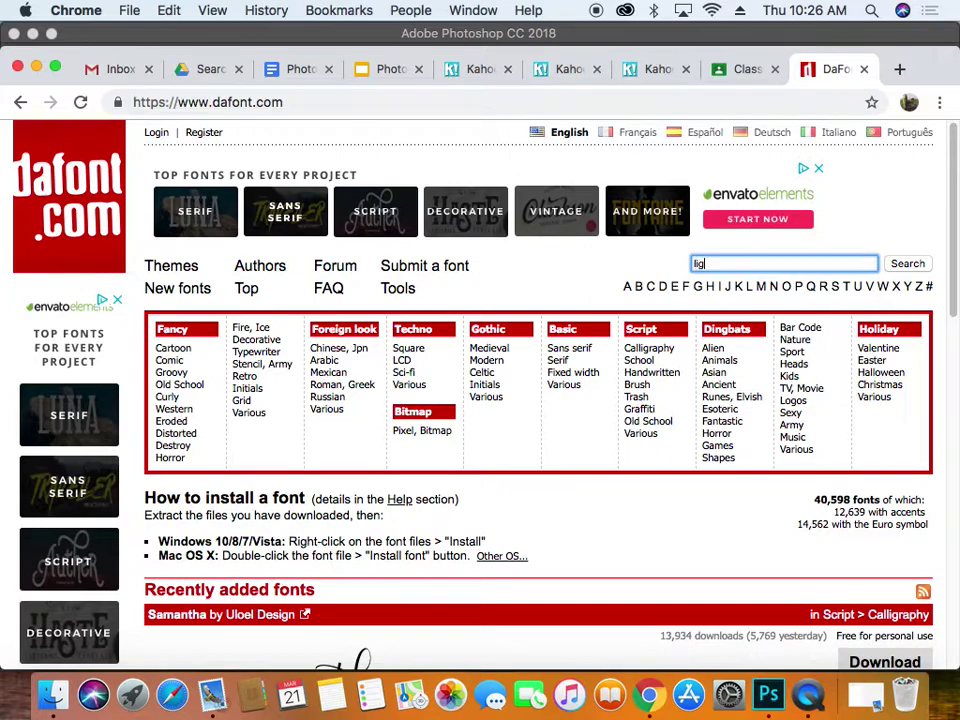
pyautogui.write('htning')
pyautogui.press('Return')
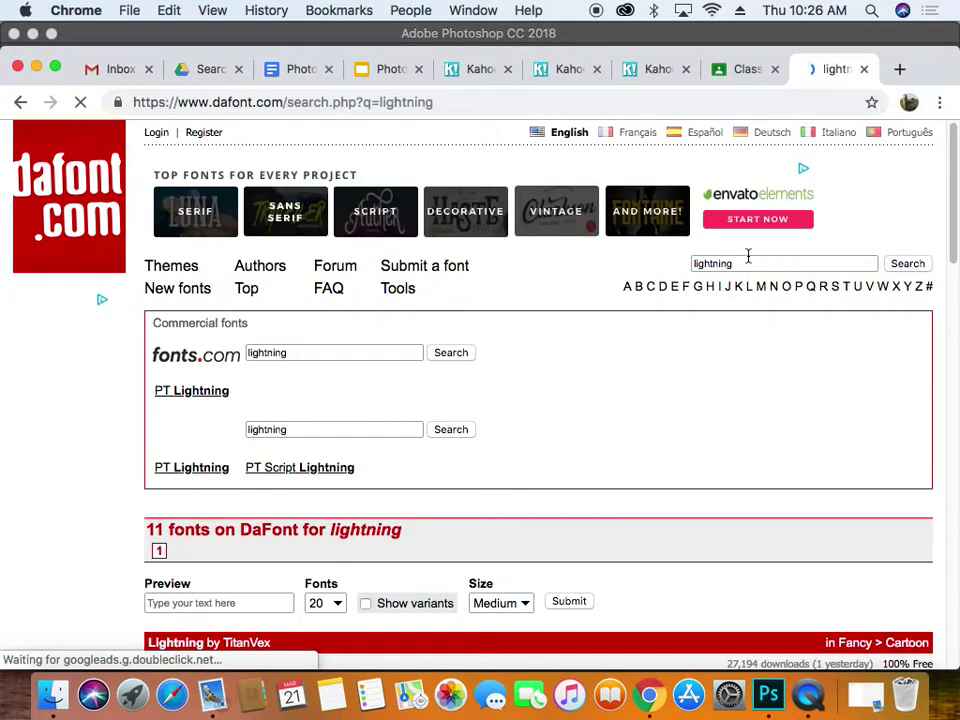
# - Download the Lightning font from the results as lightning.zip
pyautogui.scroll(-7, 549, 460)
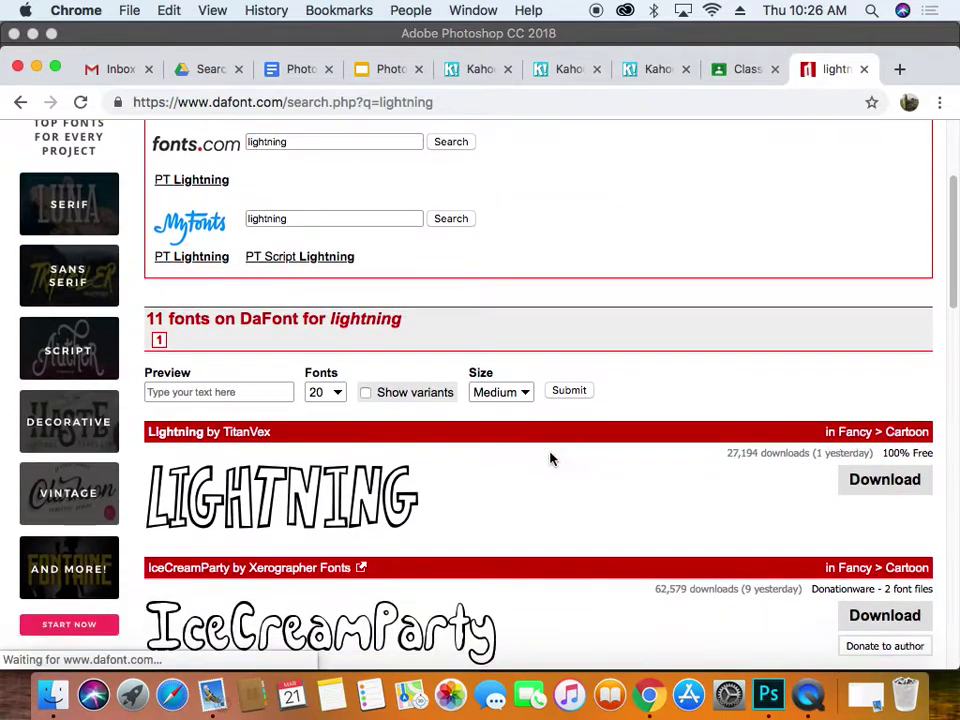
pyautogui.scroll(-6, 549, 458)
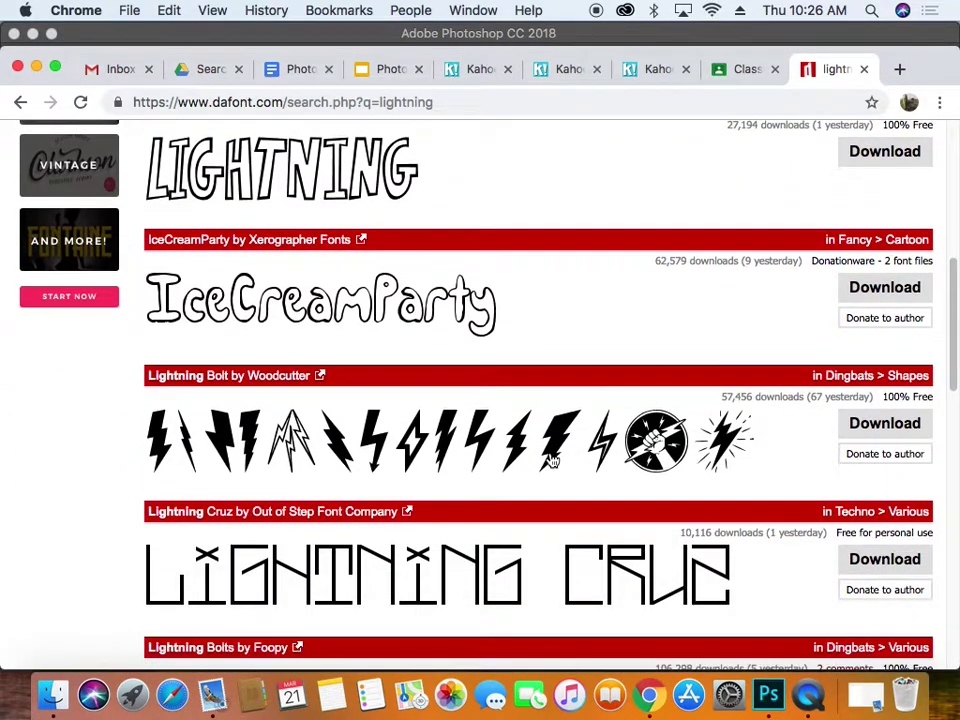
pyautogui.scroll(-7, 552, 460)
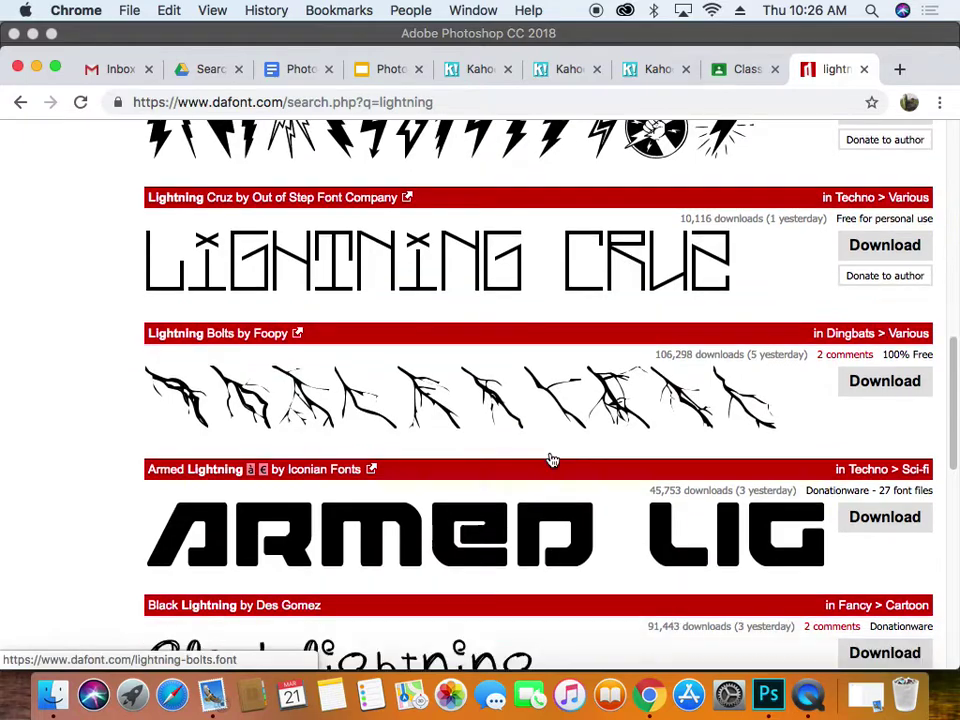
pyautogui.scroll(-6, 552, 460)
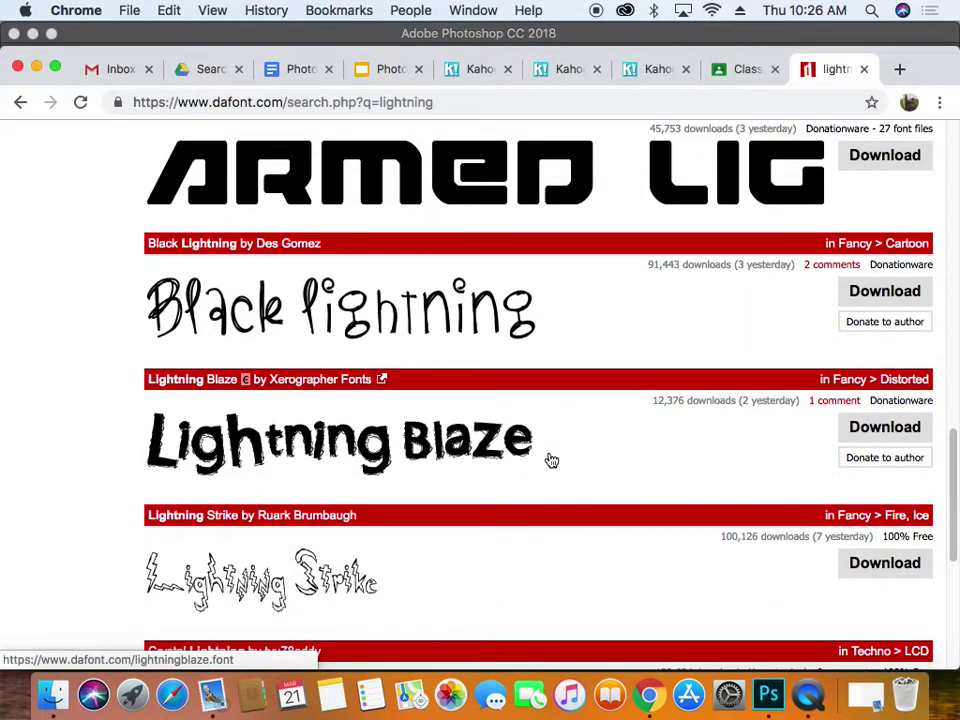
pyautogui.scroll(-4, 552, 460)
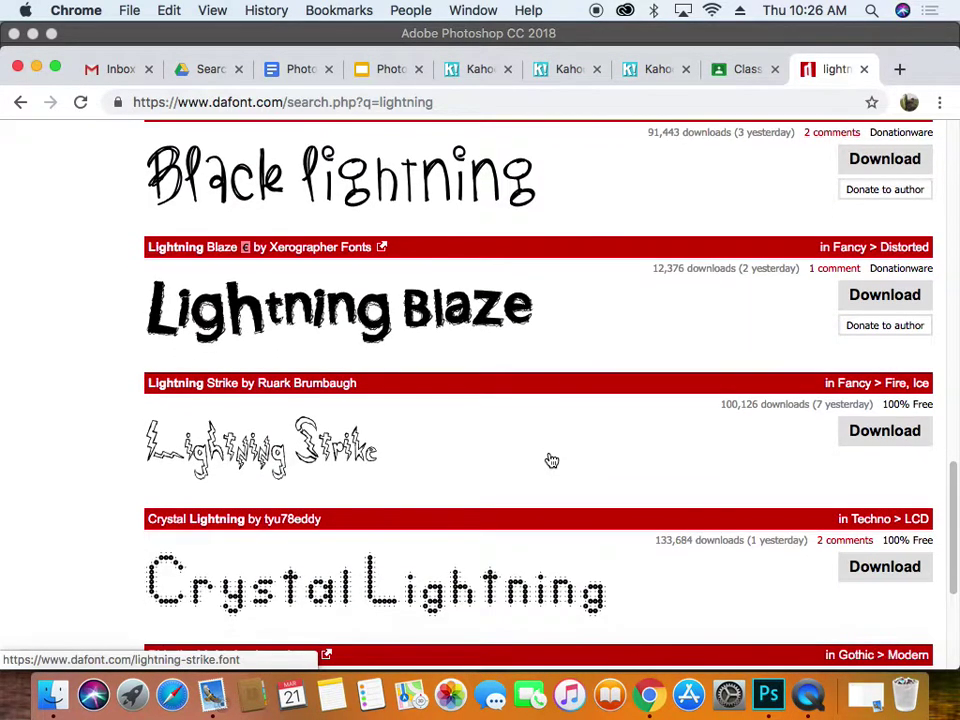
pyautogui.scroll(20, 549, 459)
pyautogui.scroll(-2, 549, 460)
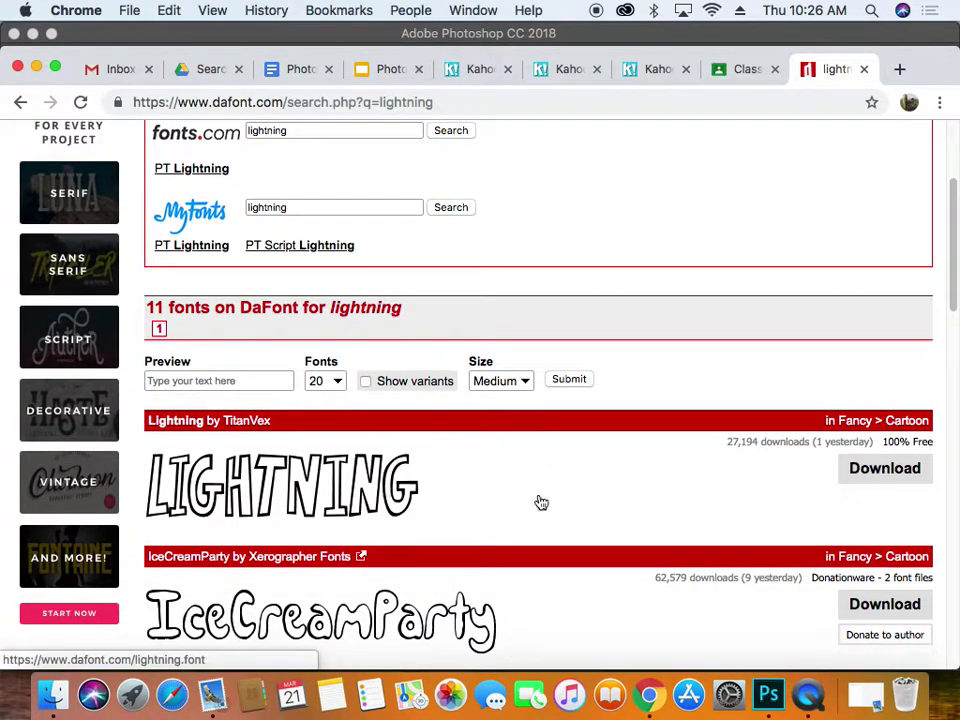
pyautogui.scroll(2, 454, 424)
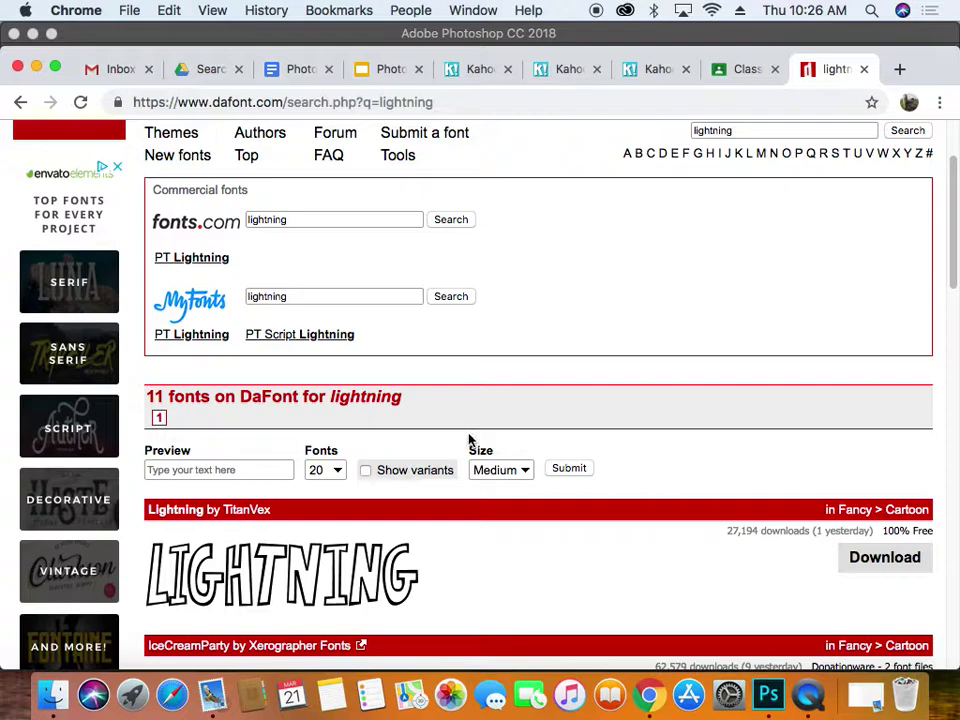
pyautogui.click(864, 568)
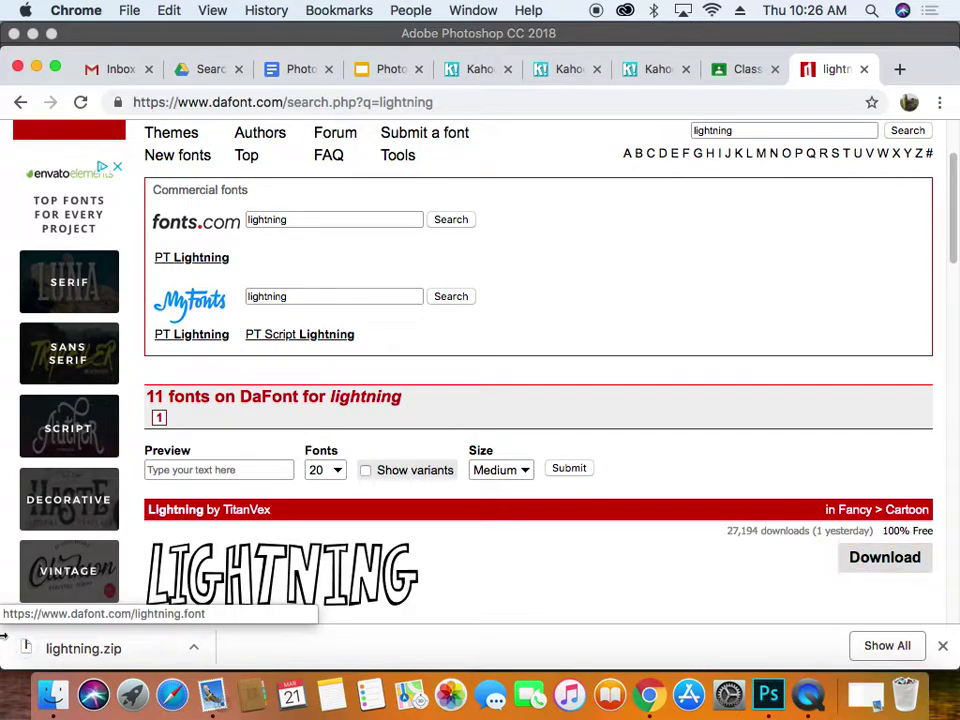
pyautogui.scroll(5, 418, 407)
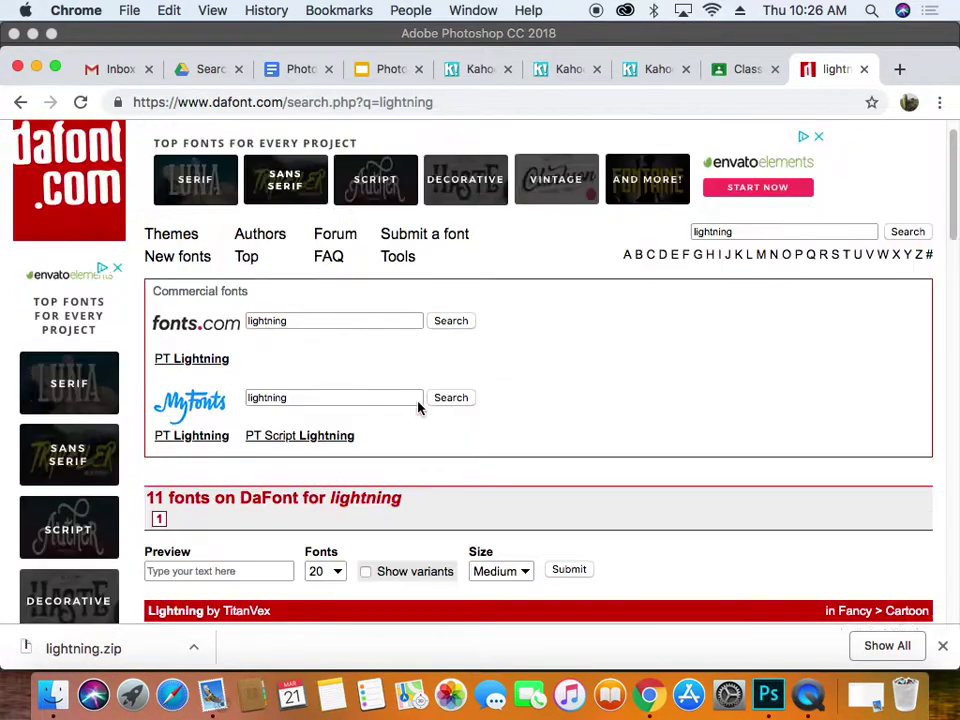
# - Search DaFont for 'flashy', which returns no fonts
pyautogui.doubleClick(754, 263)
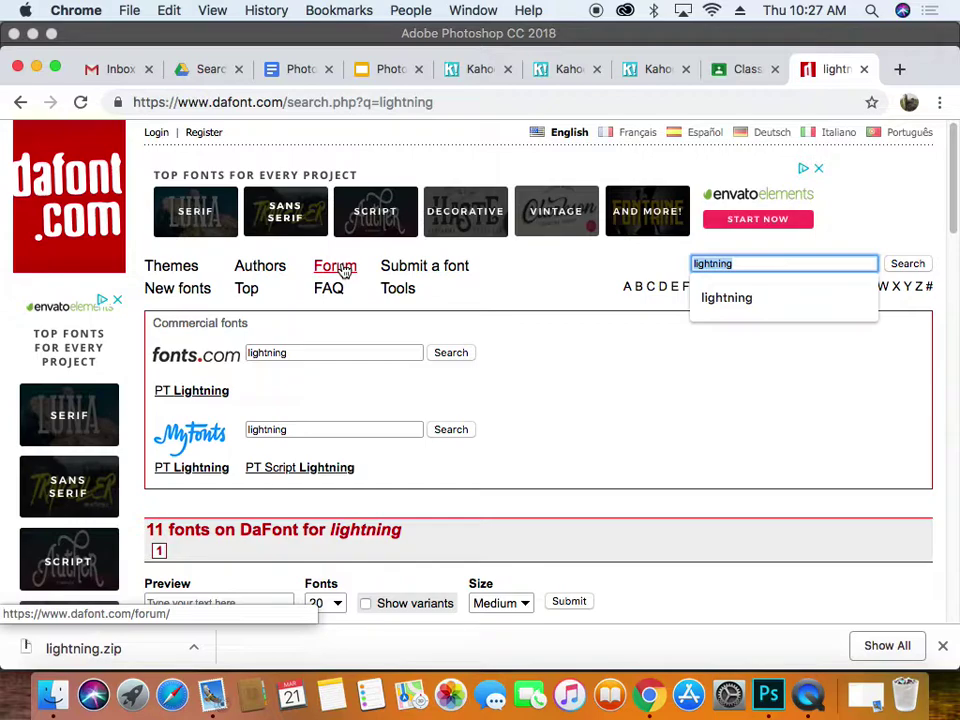
pyautogui.write('flashy')
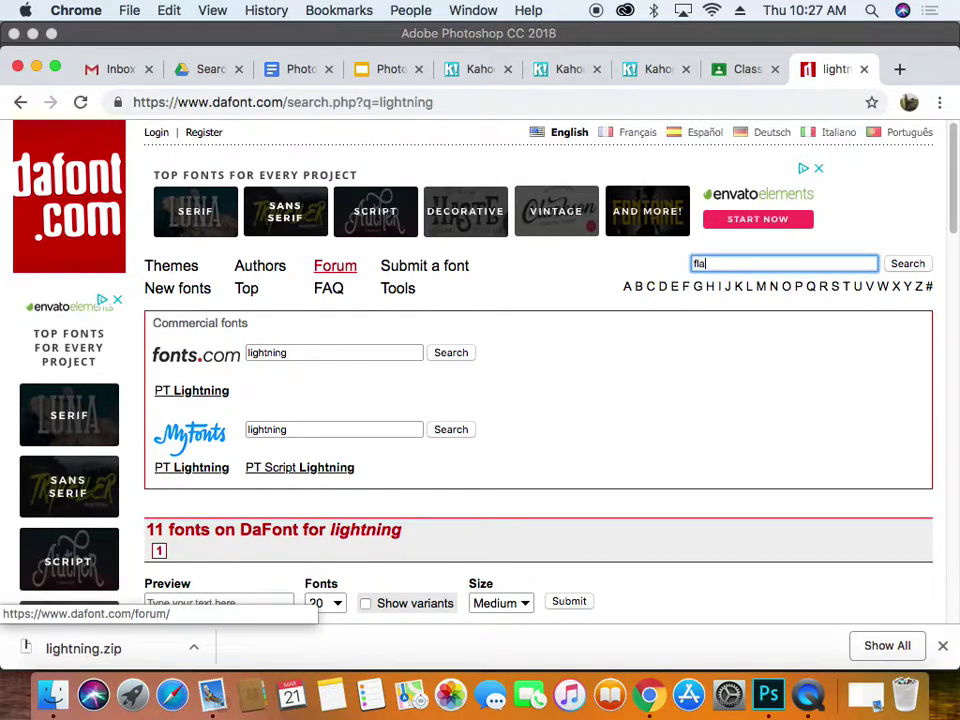
pyautogui.press('Return')
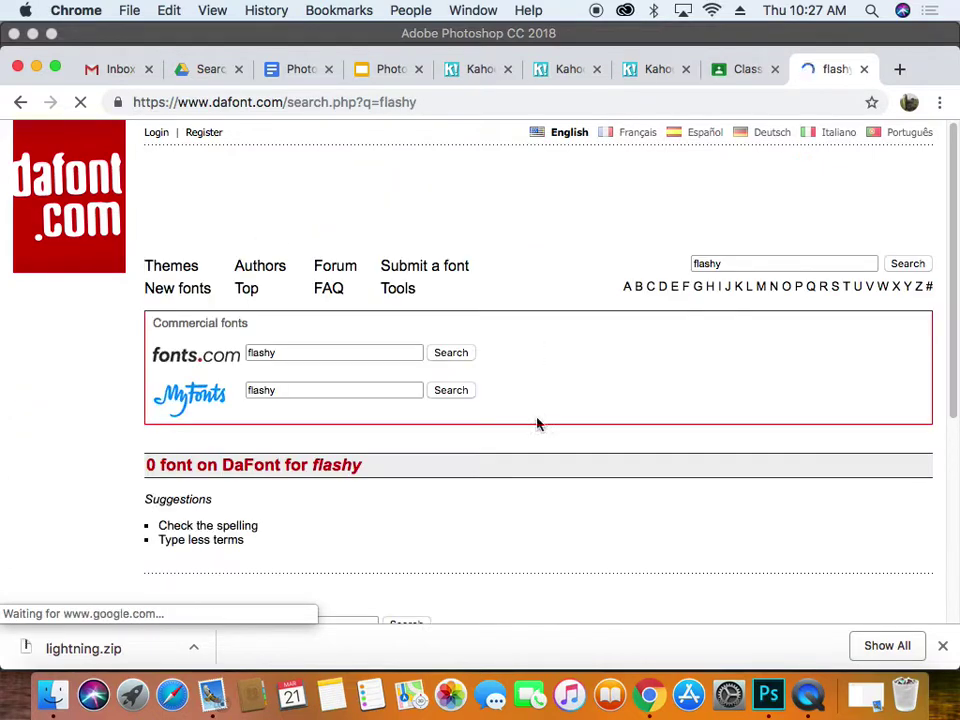
# - Replace the search term with 'serif' and search again
pyautogui.doubleClick(735, 255)
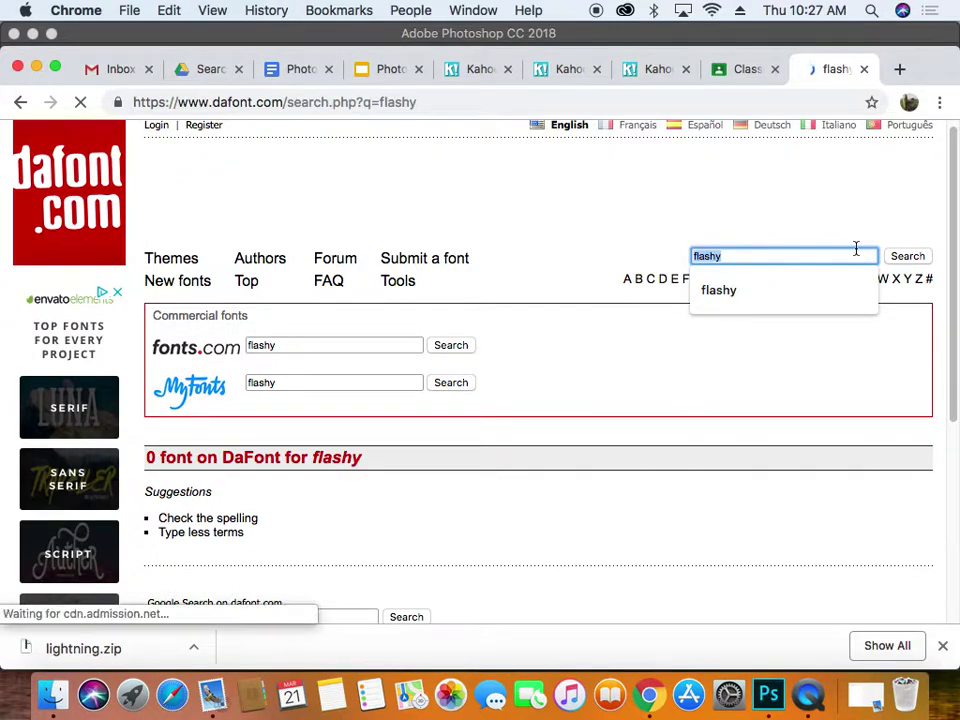
pyautogui.write('s')
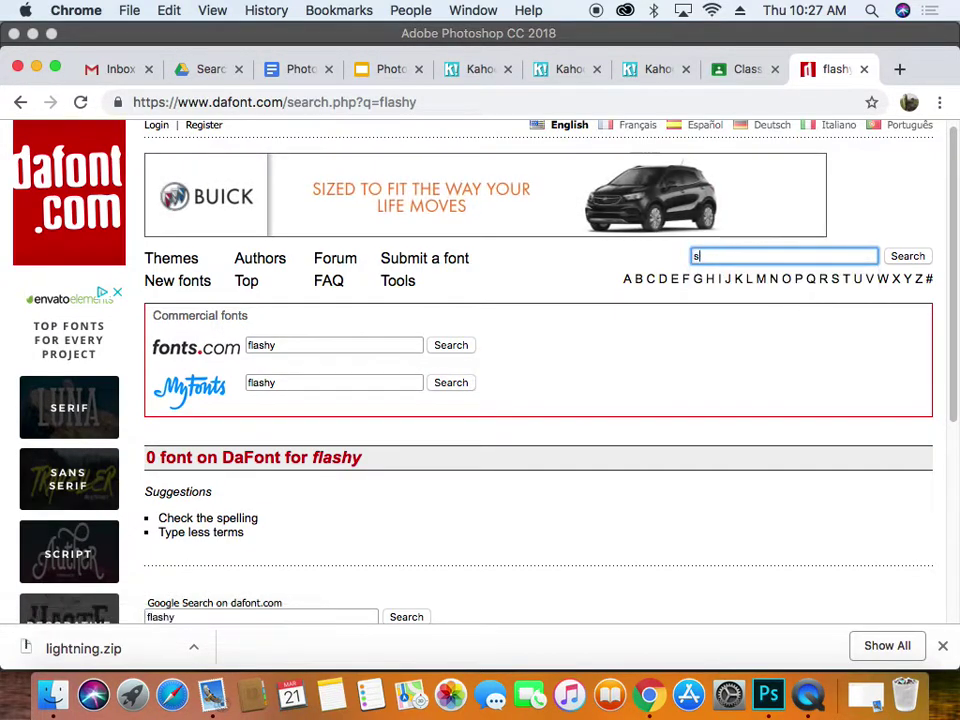
pyautogui.write('erif')
pyautogui.press('Return')
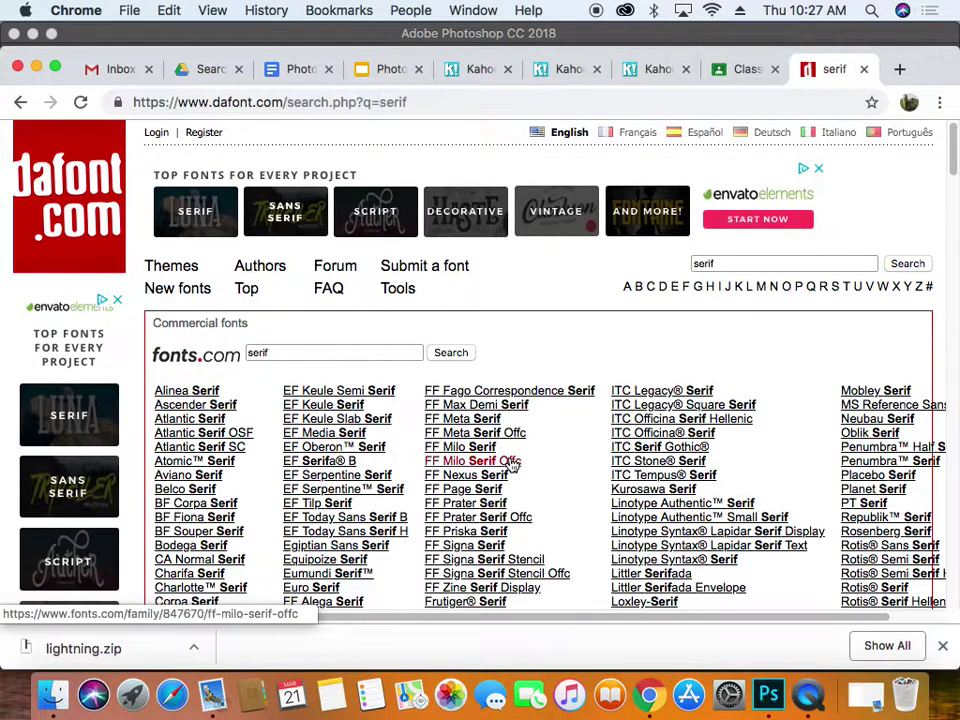
# - Go back twice from the search results to the DaFont home page
pyautogui.scroll(-5, 512, 465)
pyautogui.scroll(-3, 513, 462)
pyautogui.scroll(8, 513, 462)
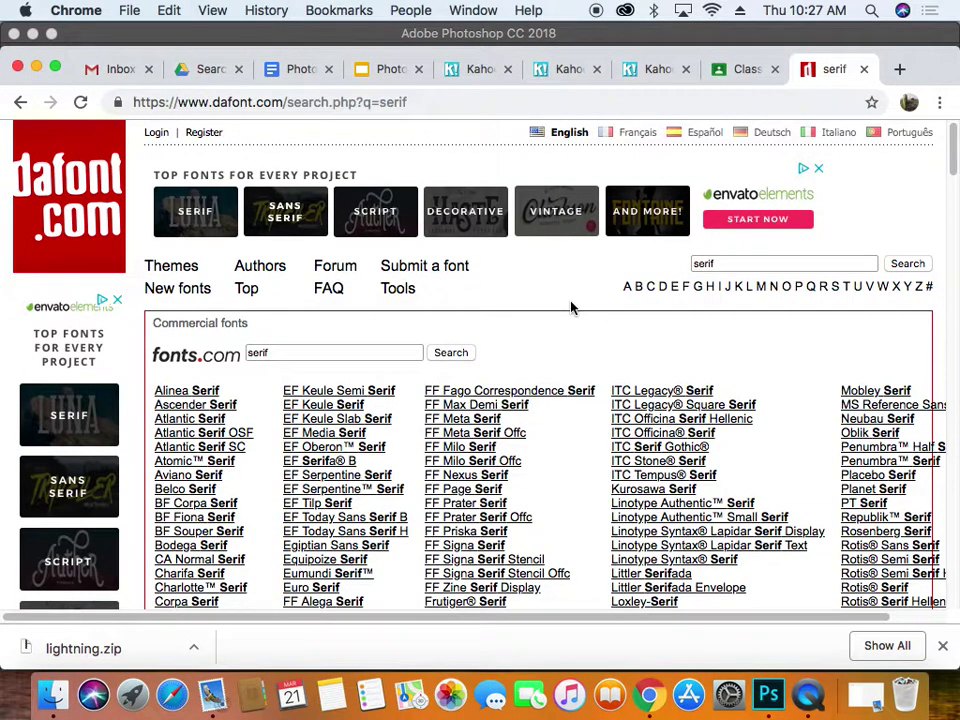
pyautogui.hscroll(-5, 566, 302)
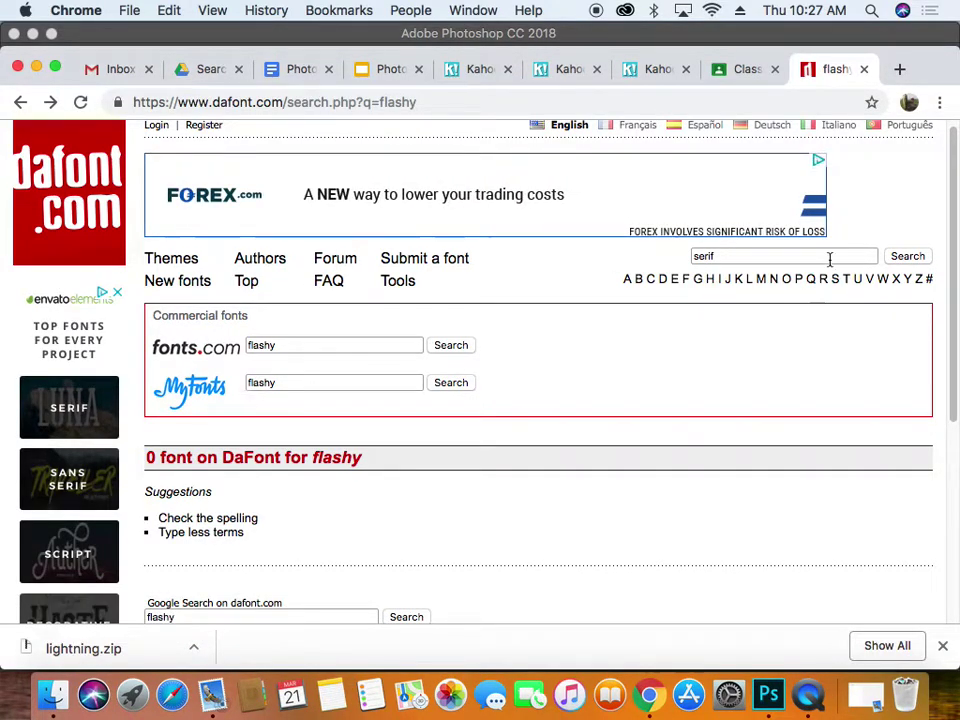
pyautogui.scroll(-5, 606, 418)
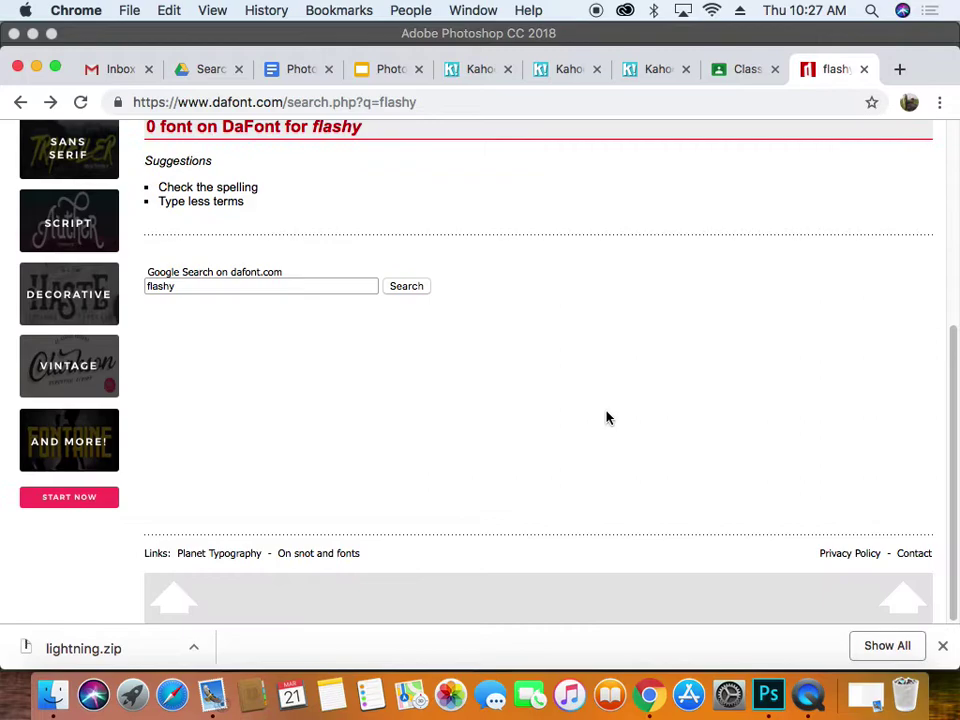
pyautogui.scroll(5, 606, 418)
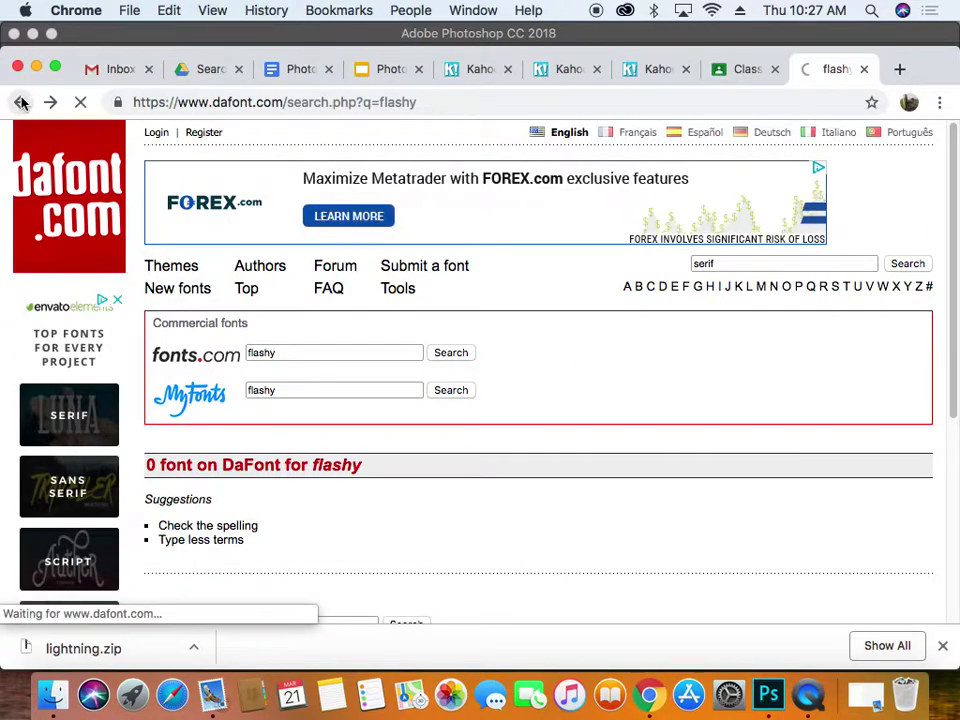
pyautogui.click(21, 102)
pyautogui.click(21, 102)
# - Scroll through the recently added fonts on the home page
pyautogui.scroll(-5, 410, 325)
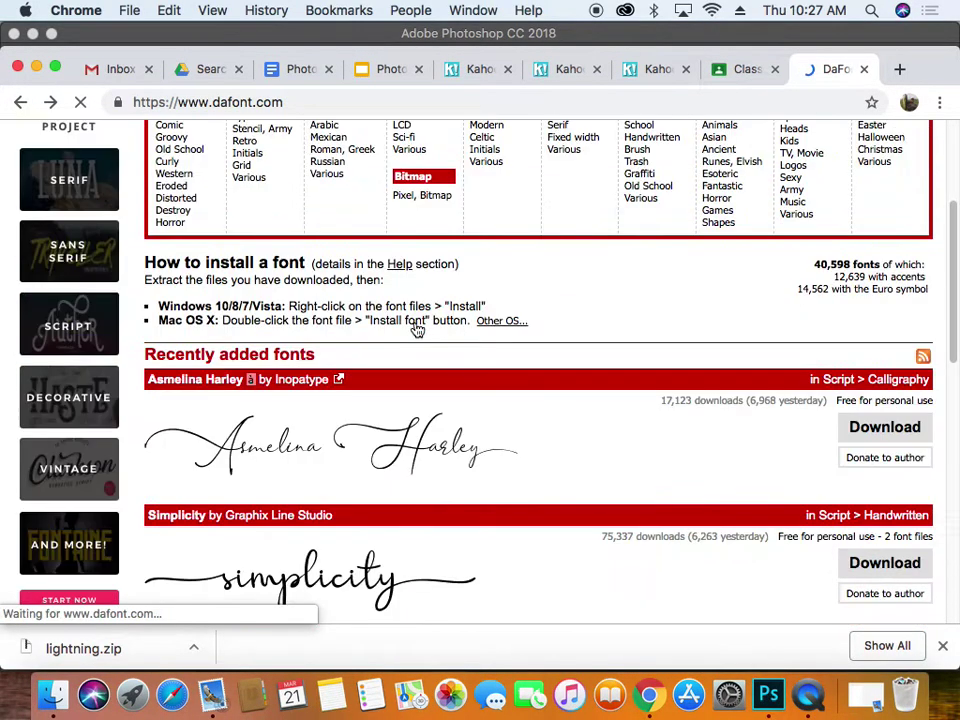
pyautogui.scroll(-5, 415, 325)
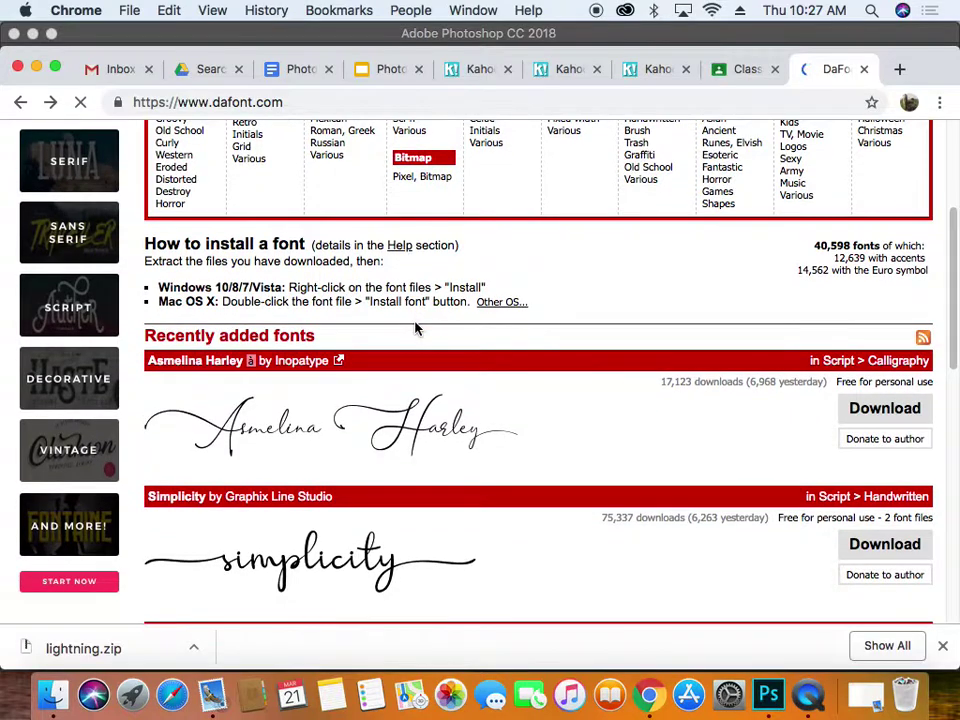
pyautogui.scroll(-1, 418, 330)
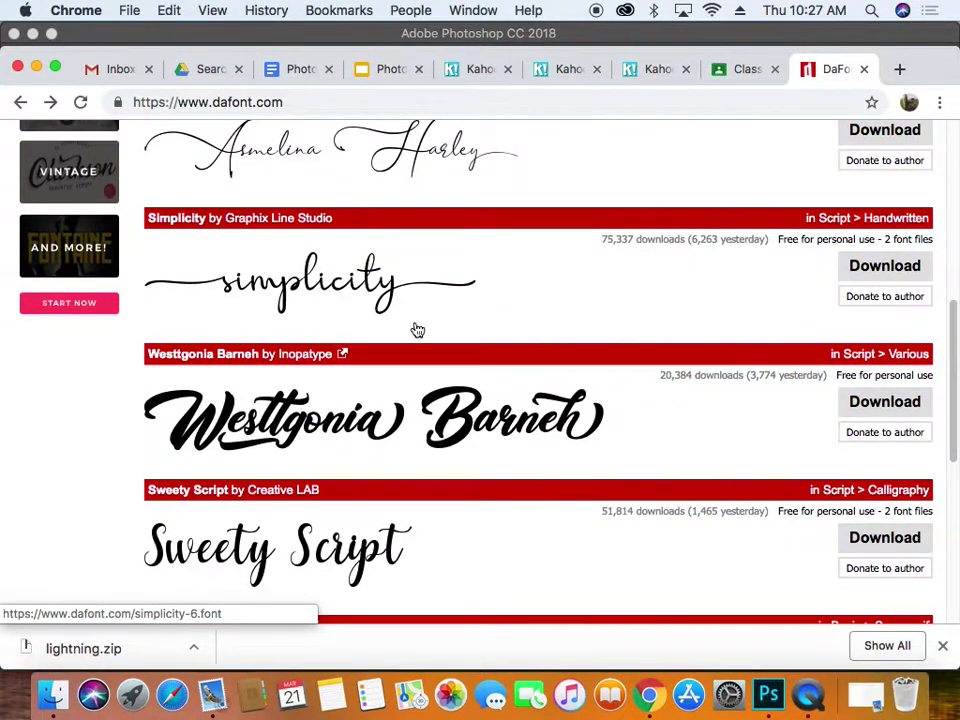
pyautogui.scroll(-2, 418, 330)
pyautogui.scroll(-4, 418, 330)
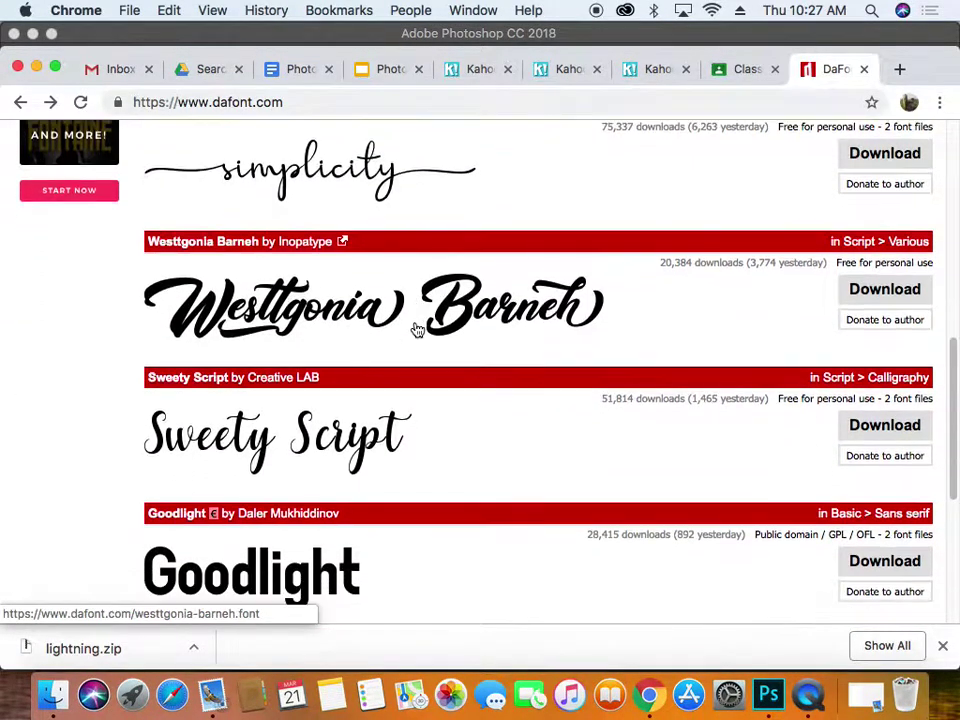
pyautogui.scroll(1, 418, 330)
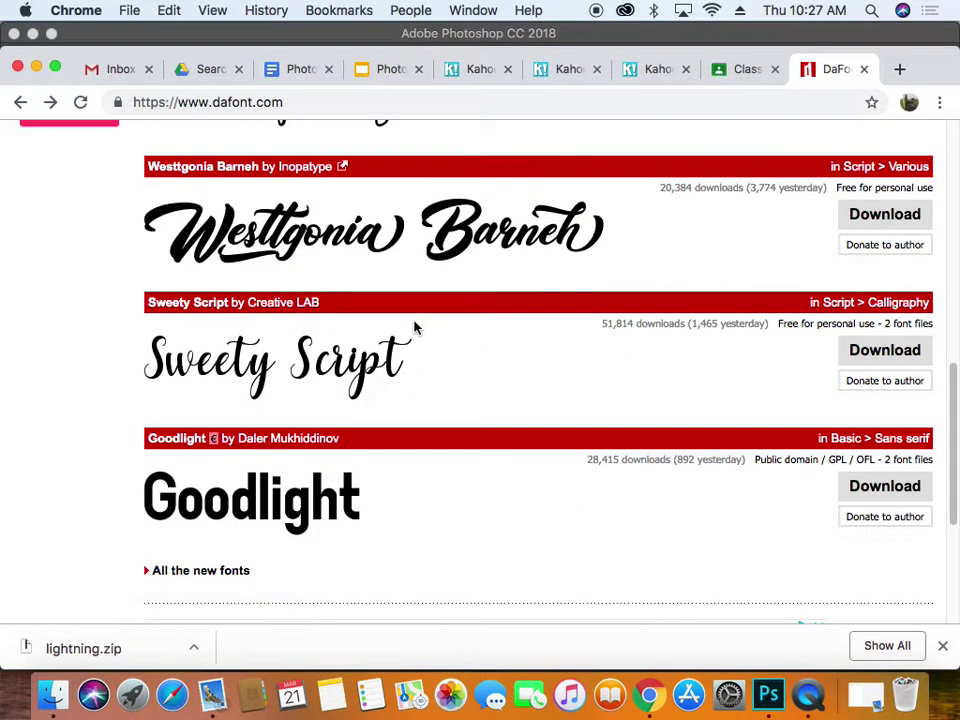
pyautogui.scroll(-2, 417, 330)
pyautogui.scroll(10, 417, 330)
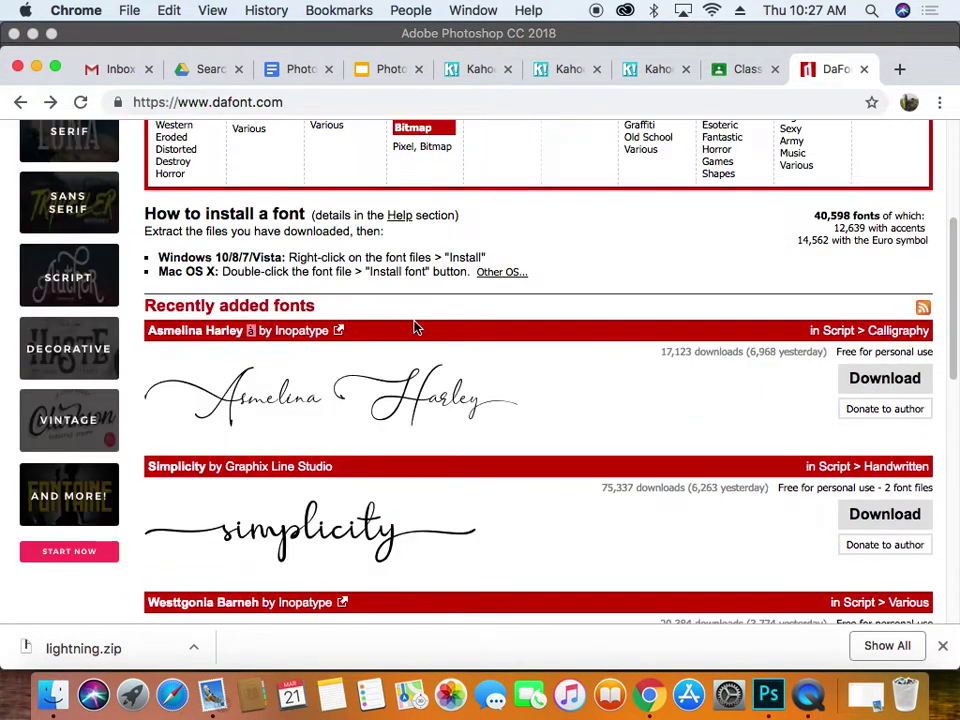
pyautogui.scroll(2, 417, 330)
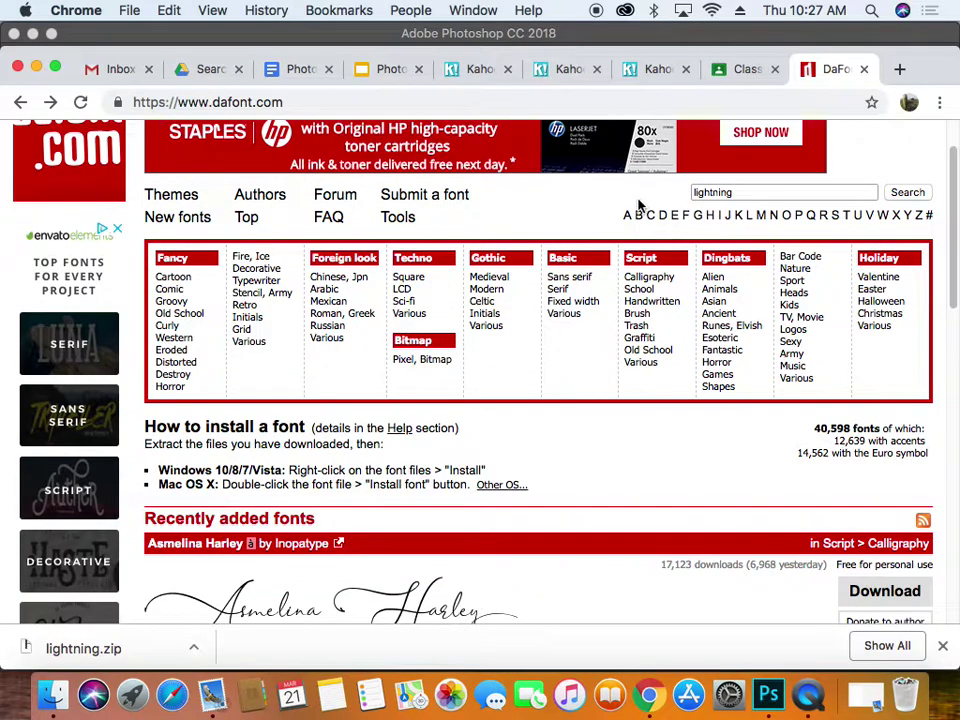
# - List the fonts starting with A and scroll to A Cuchillada
pyautogui.click(632, 259)
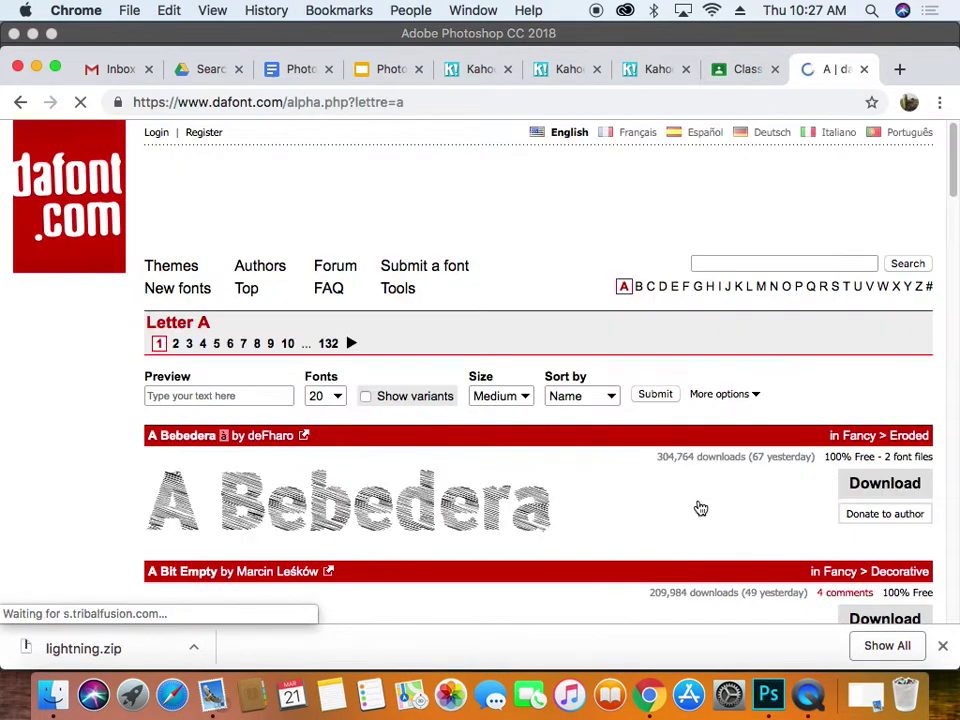
pyautogui.scroll(-4, 562, 540)
pyautogui.scroll(-10, 564, 542)
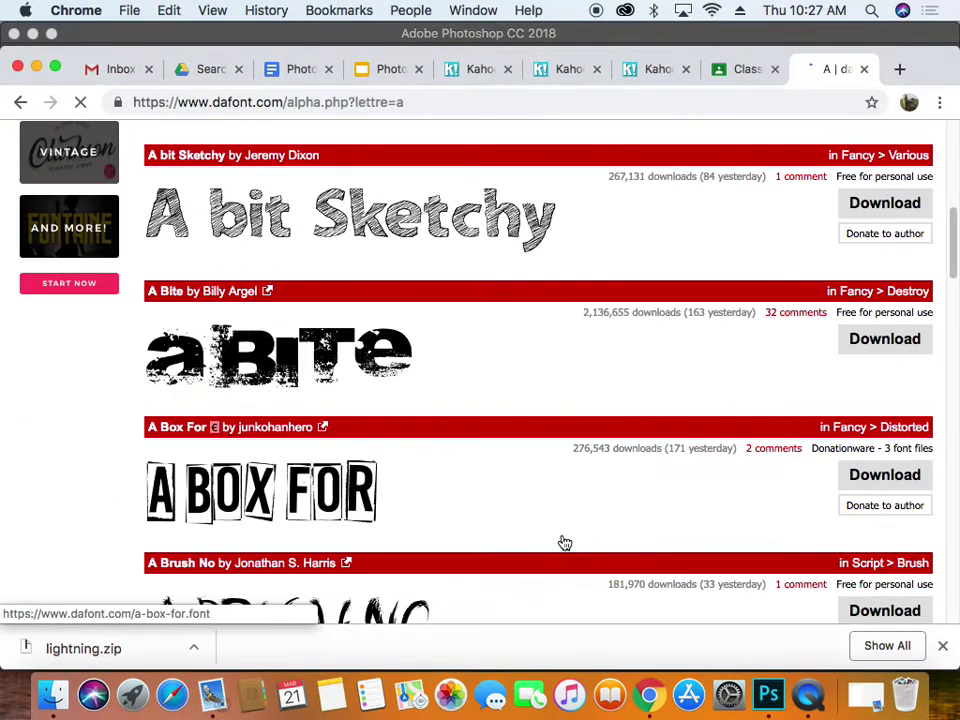
pyautogui.scroll(-6, 563, 541)
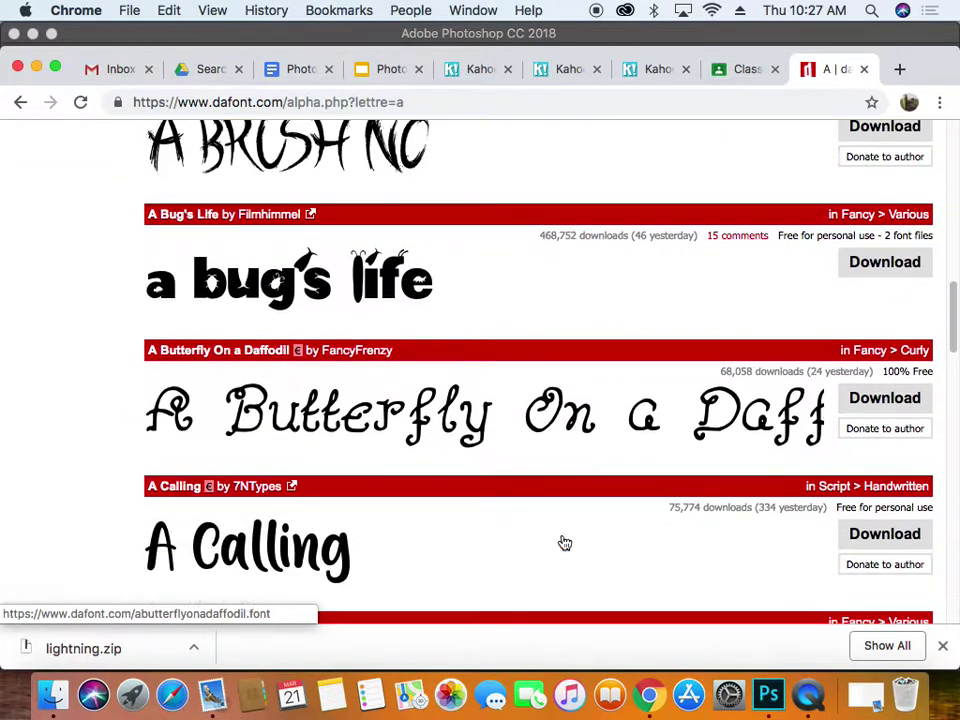
pyautogui.scroll(-1, 565, 543)
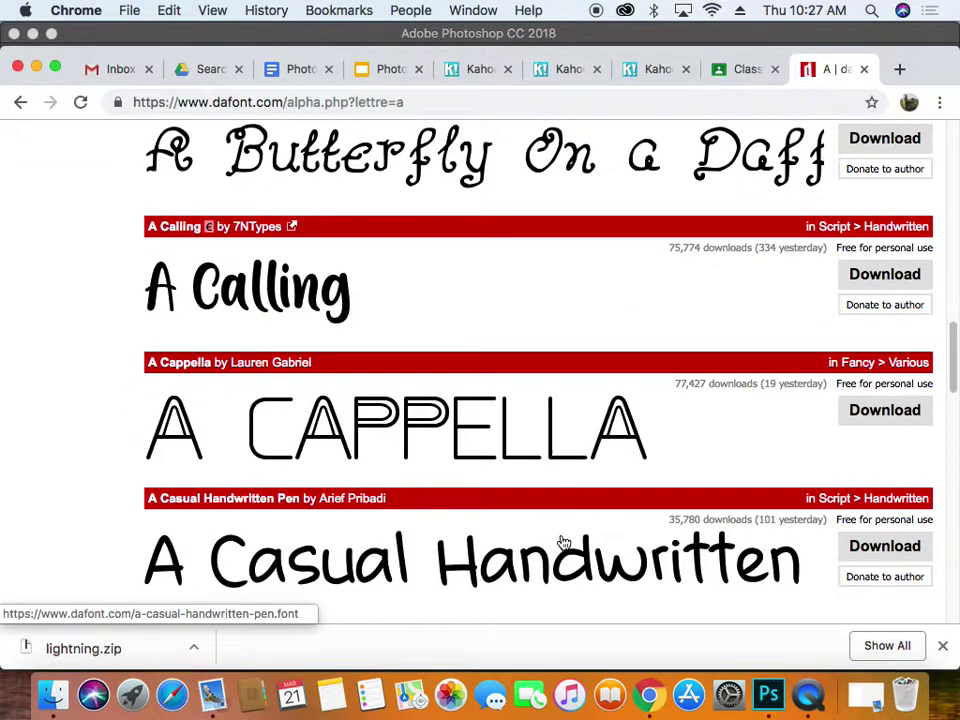
pyautogui.scroll(-4, 564, 542)
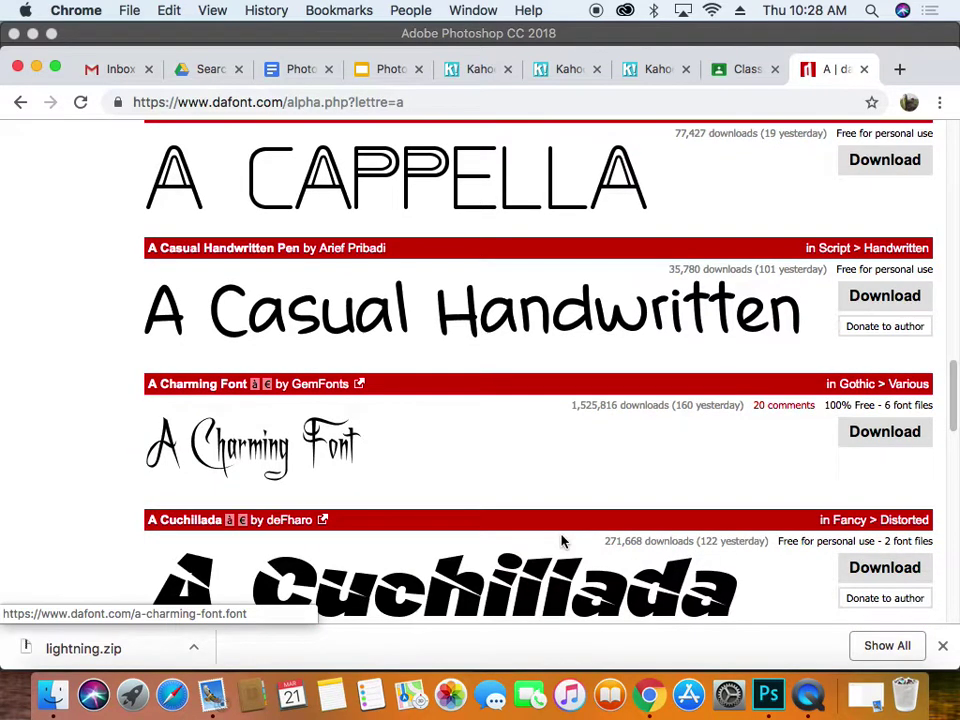
pyautogui.scroll(-7, 563, 541)
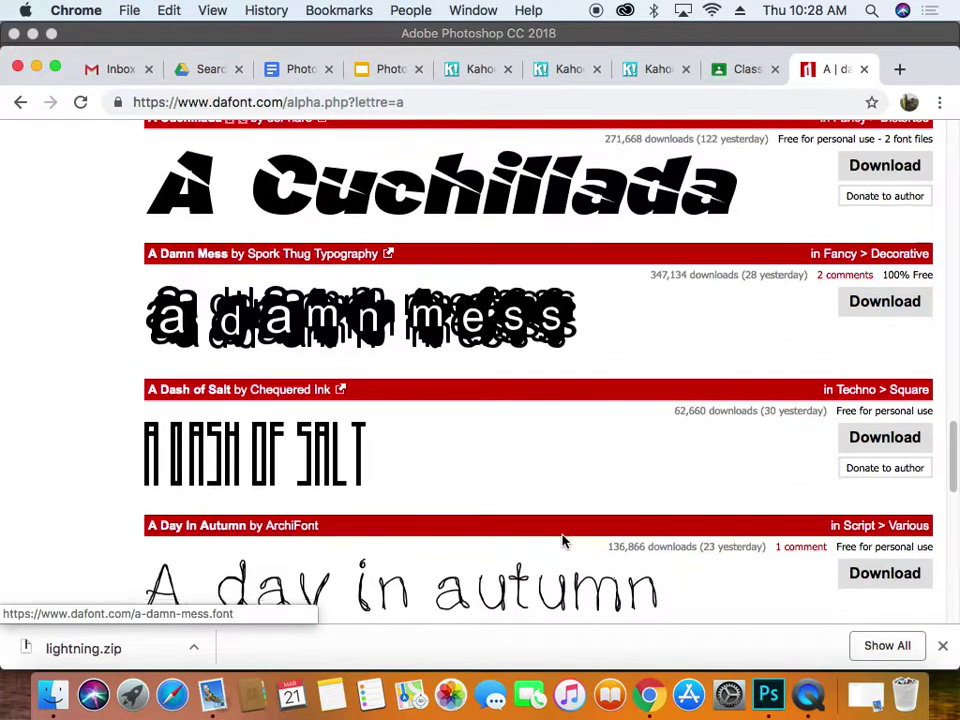
pyautogui.scroll(-3, 563, 541)
pyautogui.scroll(3, 564, 543)
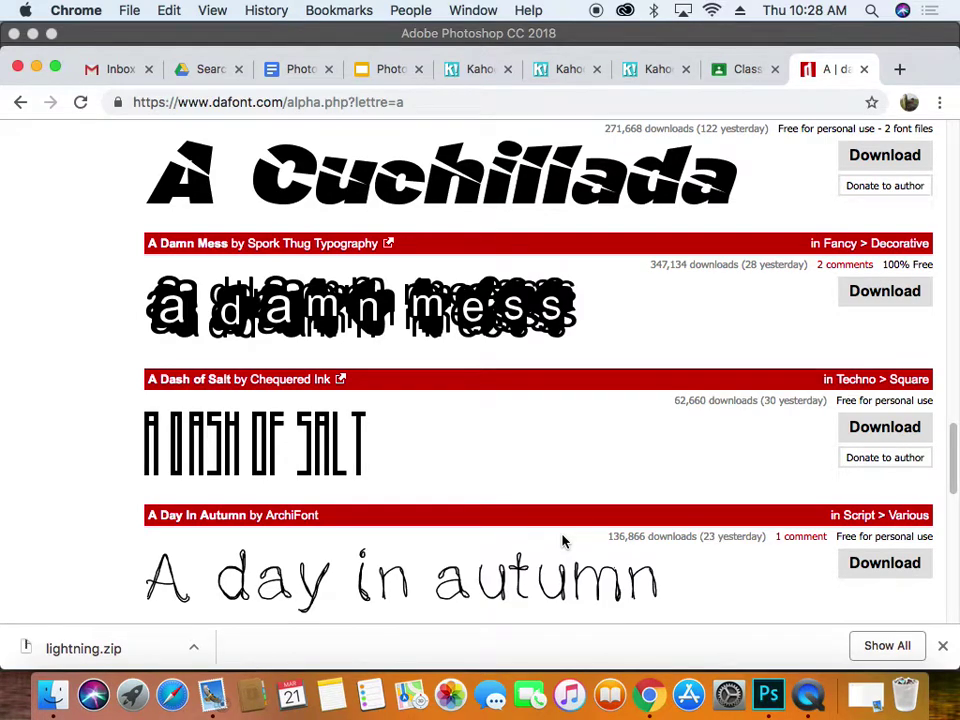
pyautogui.scroll(1, 563, 541)
pyautogui.scroll(2, 563, 541)
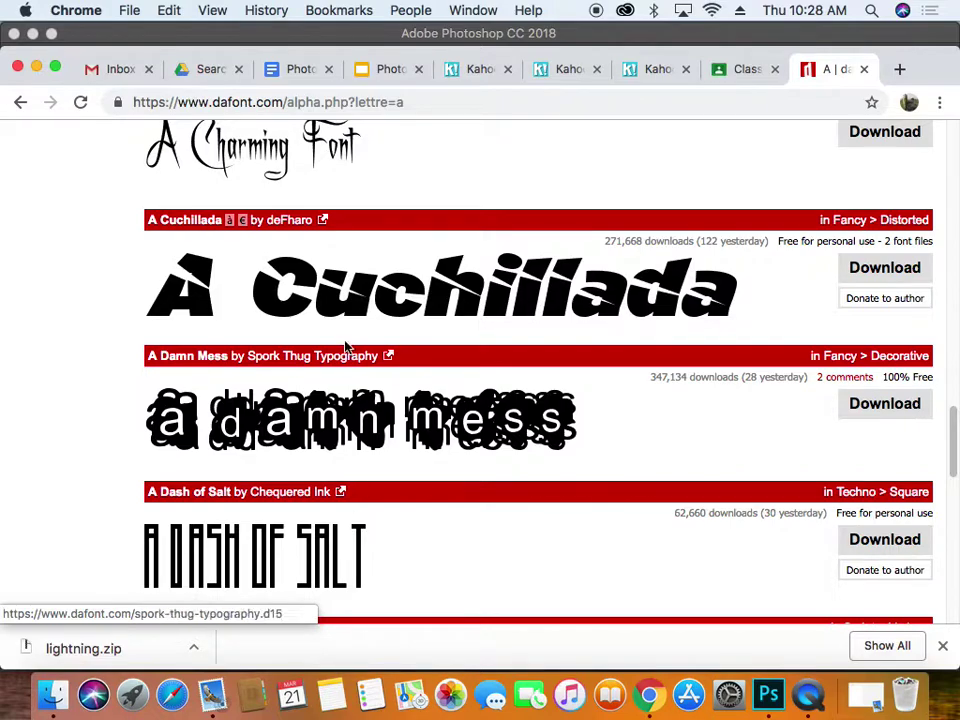
# - Download A Cuchillada as a_cuchillada.zip from its page, then minimise Chrome
pyautogui.click(350, 287)
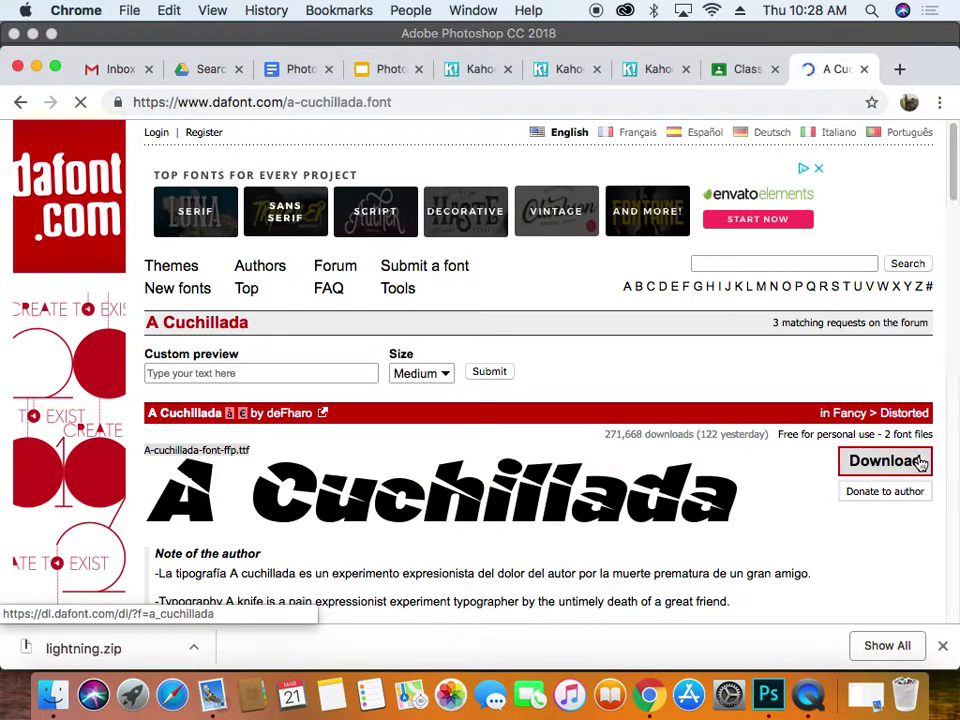
pyautogui.click(920, 462)
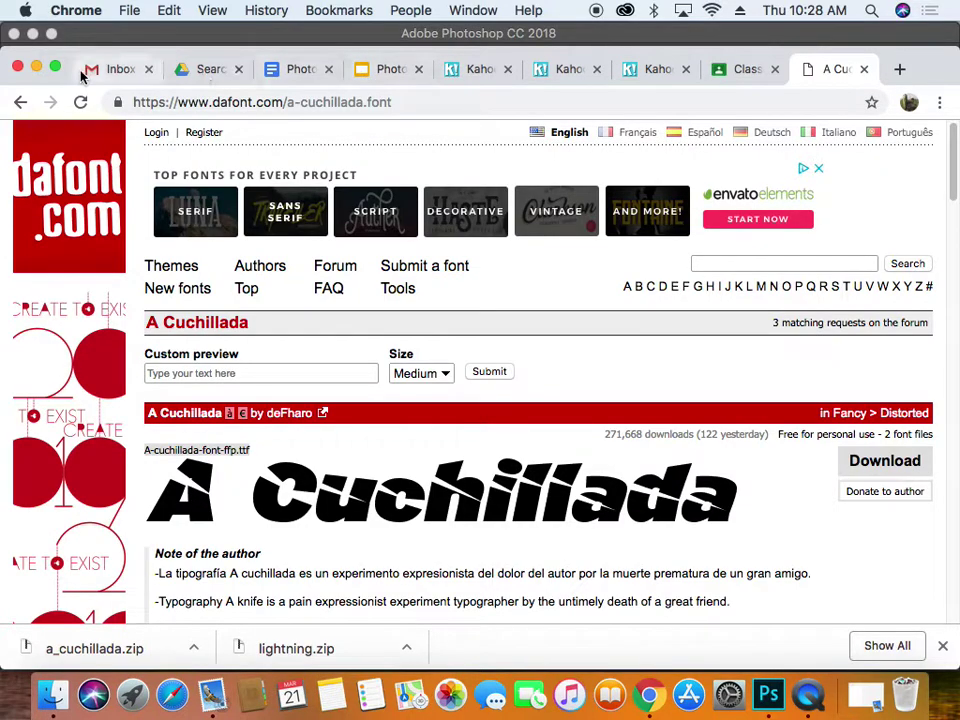
pyautogui.click(36, 67)
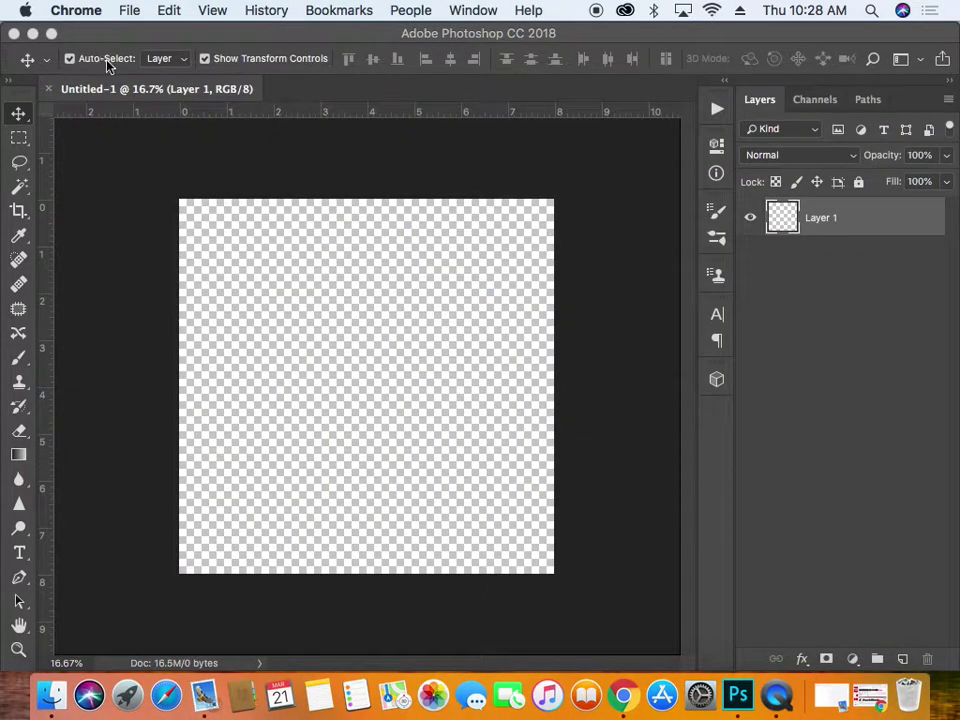
# - Start Save As in Photoshop and name the file 'Bob's Chinken Wings LOGO'
pyautogui.click(129, 31)
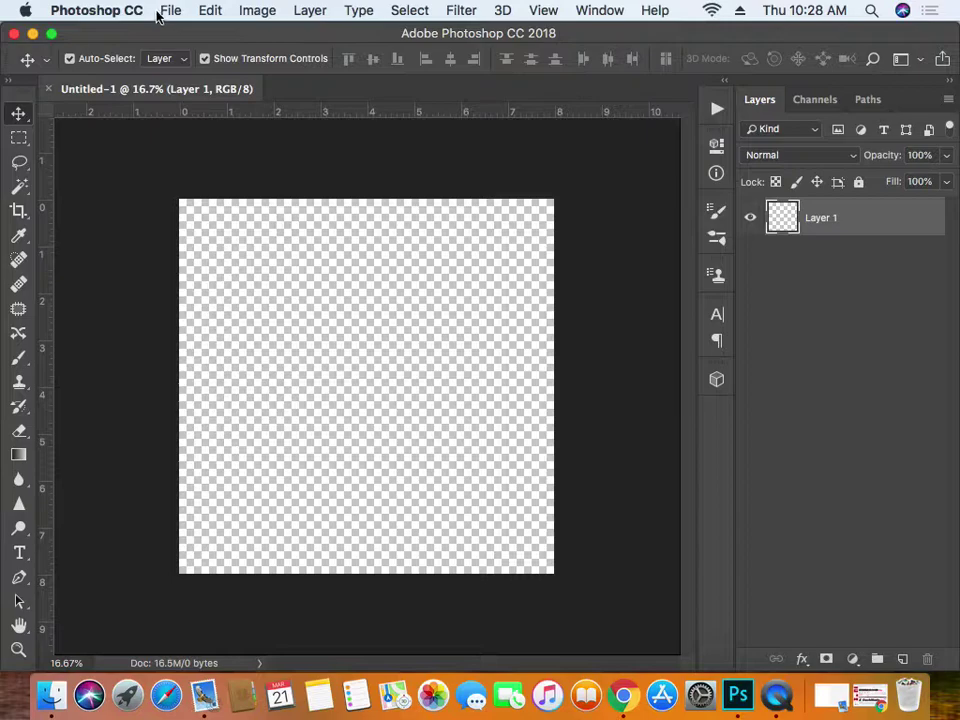
pyautogui.click(171, 12)
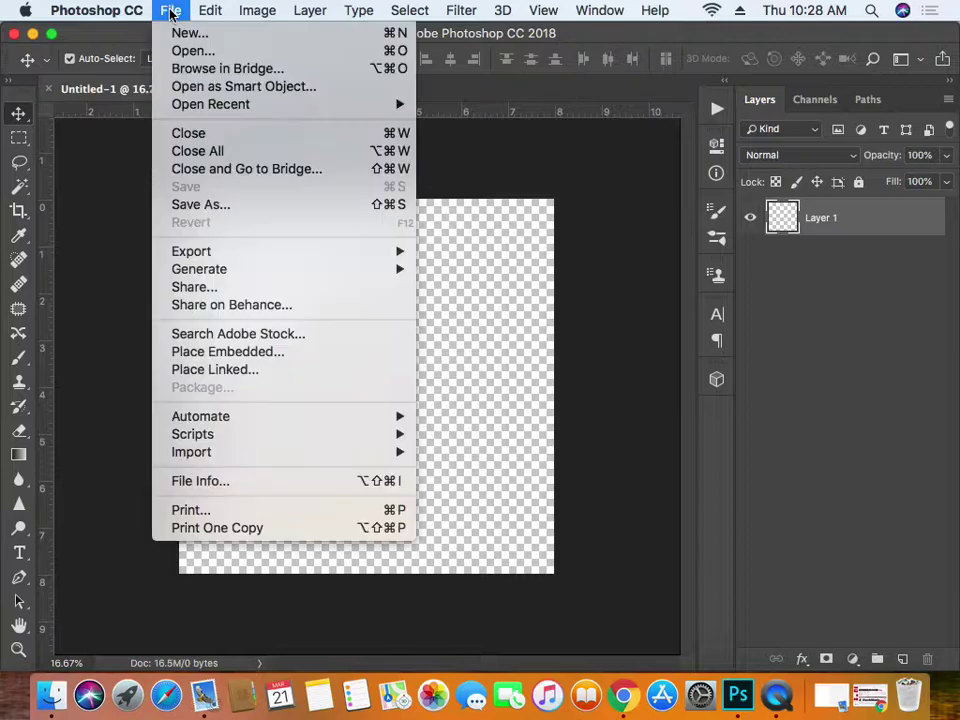
pyautogui.click(219, 204)
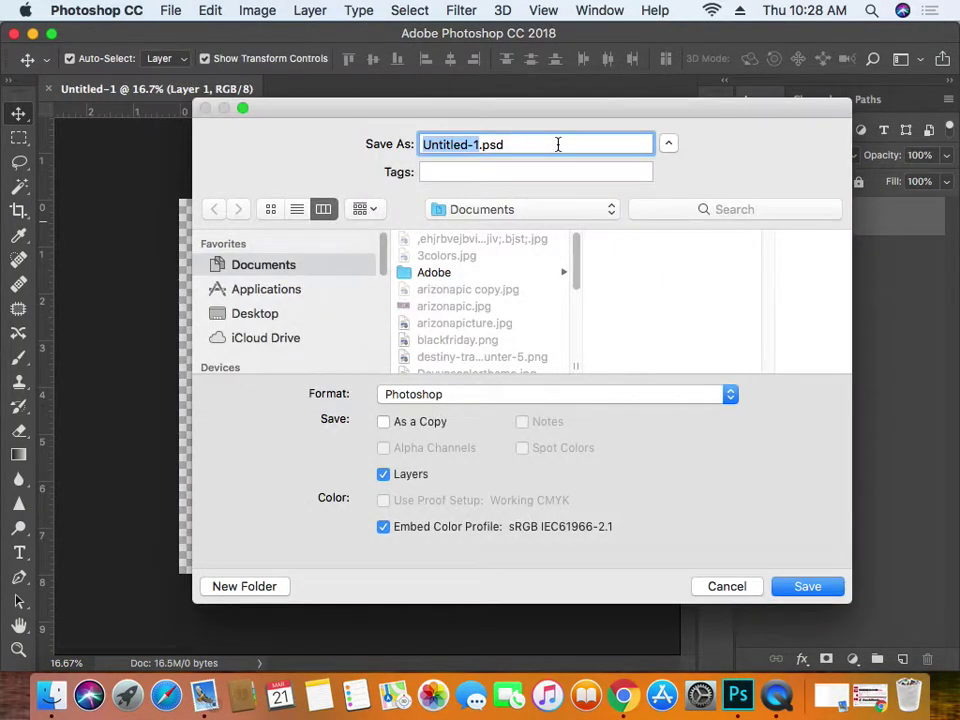
pyautogui.write('Bob')
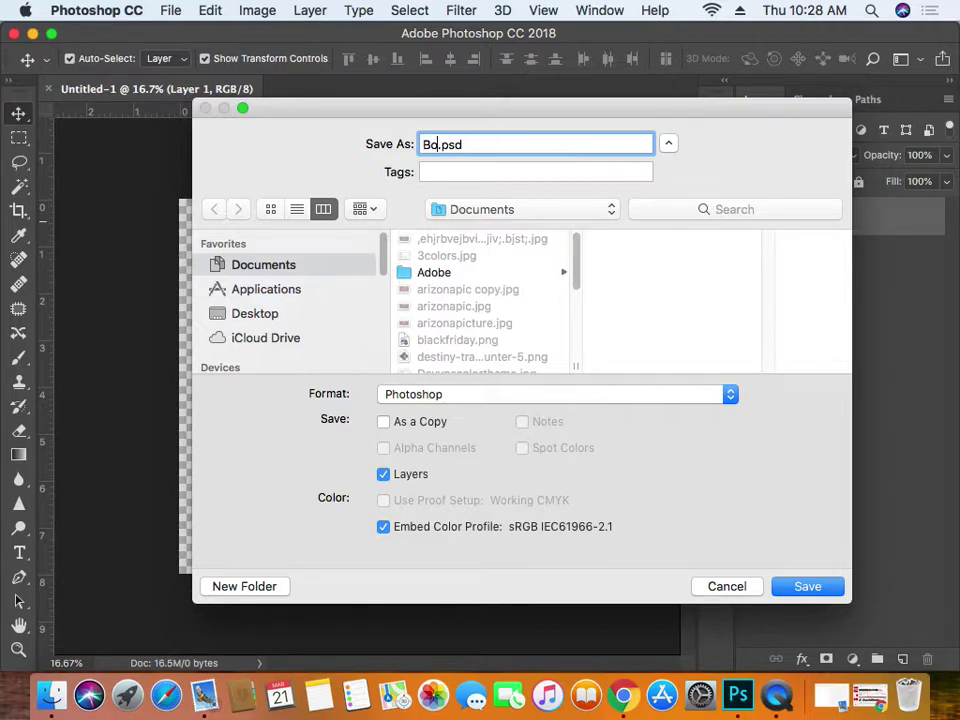
pyautogui.write("'s Chin")
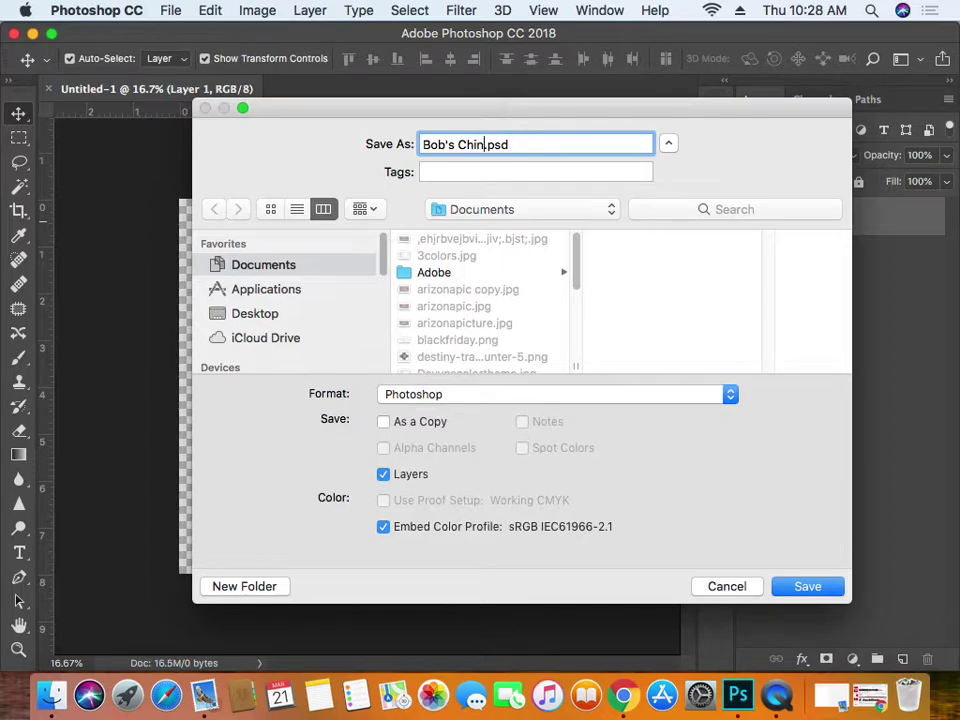
pyautogui.write('e')
pyautogui.press('BackSpace')
pyautogui.write('ken Wings LO')
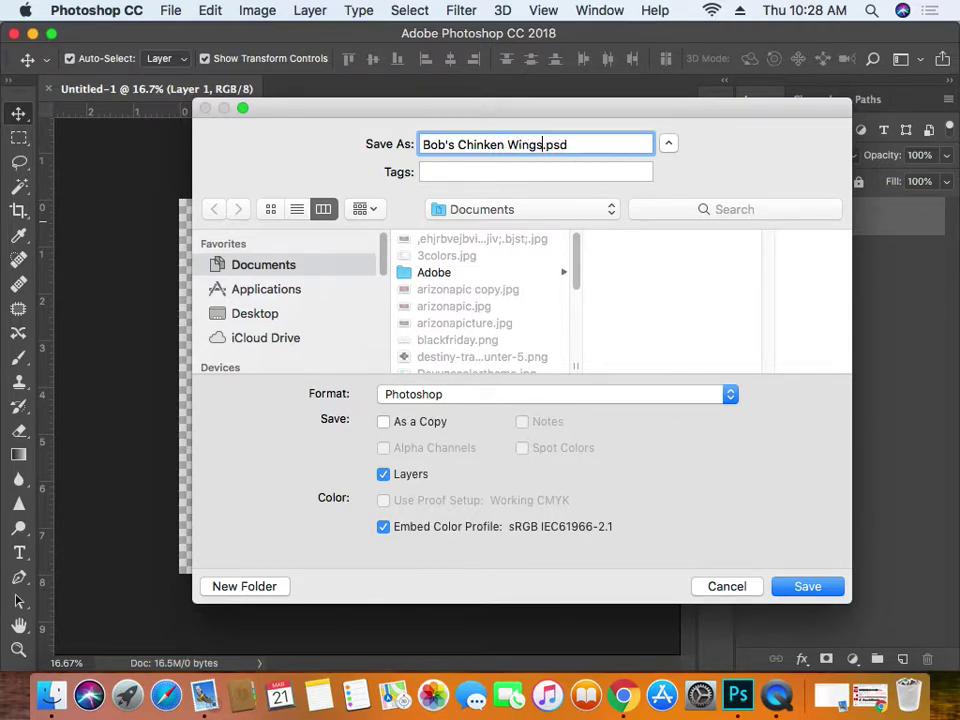
pyautogui.write('GO')
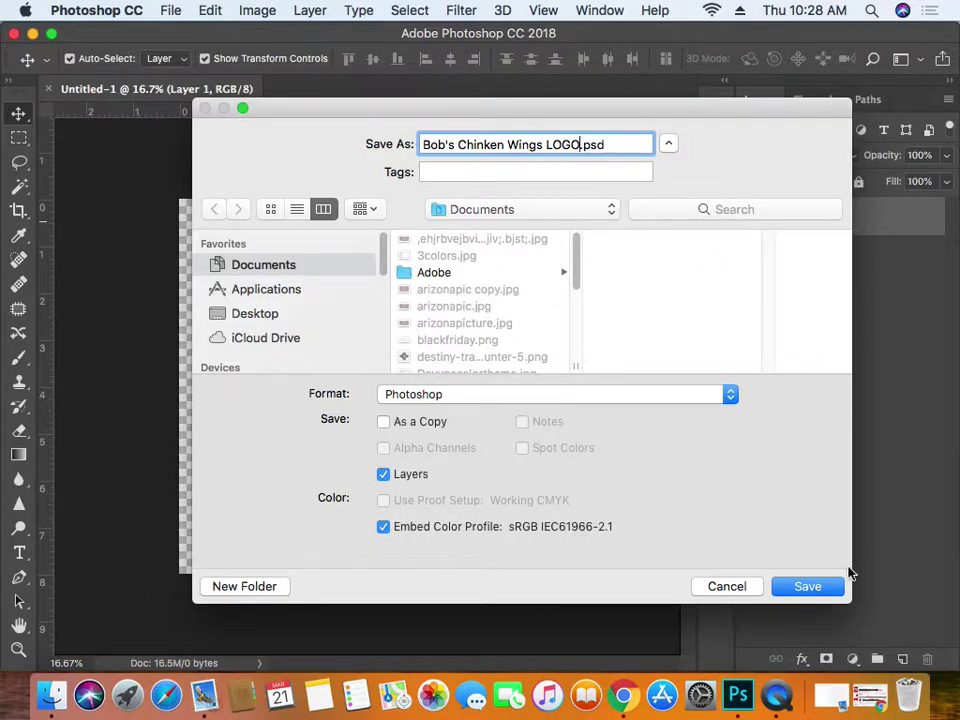
# - Save it to the Desktop with maximized compatibility, then close the document
pyautogui.click(608, 209)
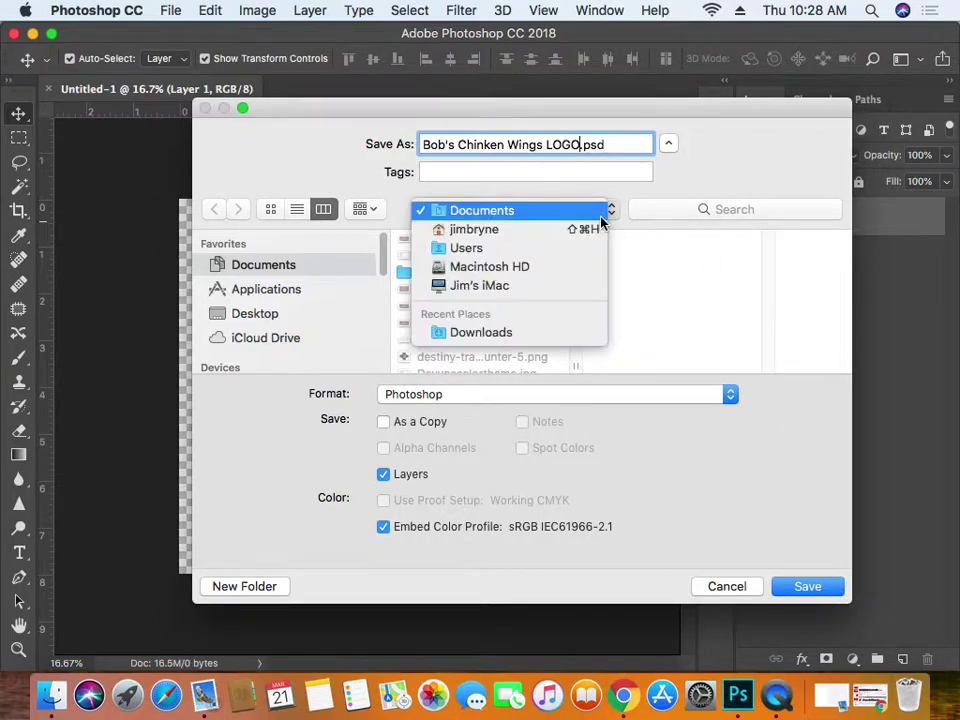
pyautogui.click(545, 232)
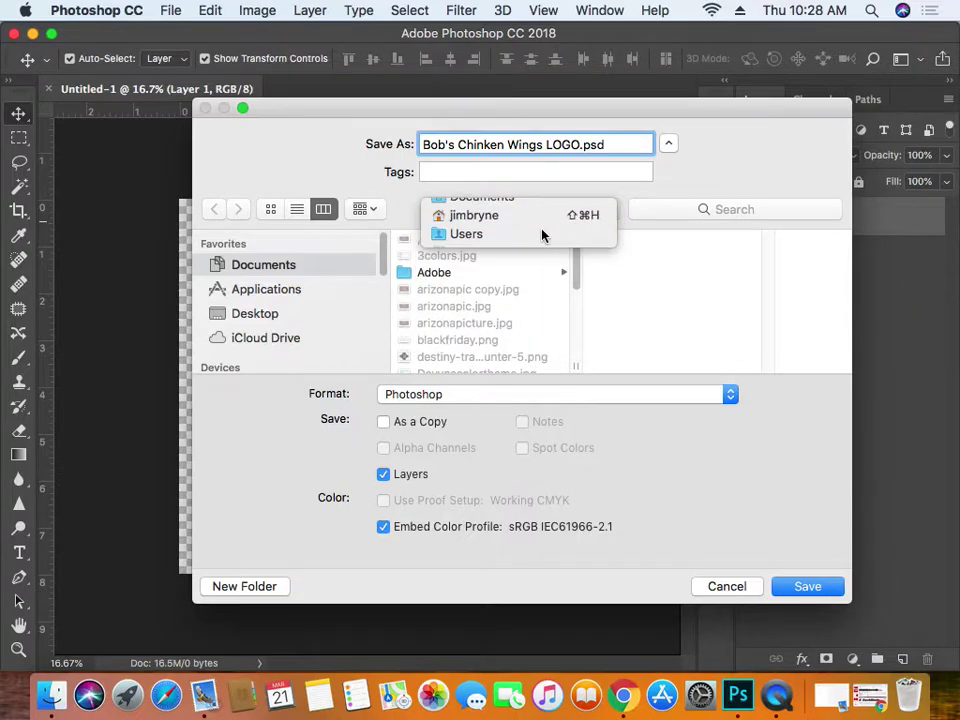
pyautogui.click(733, 273)
pyautogui.click(814, 587)
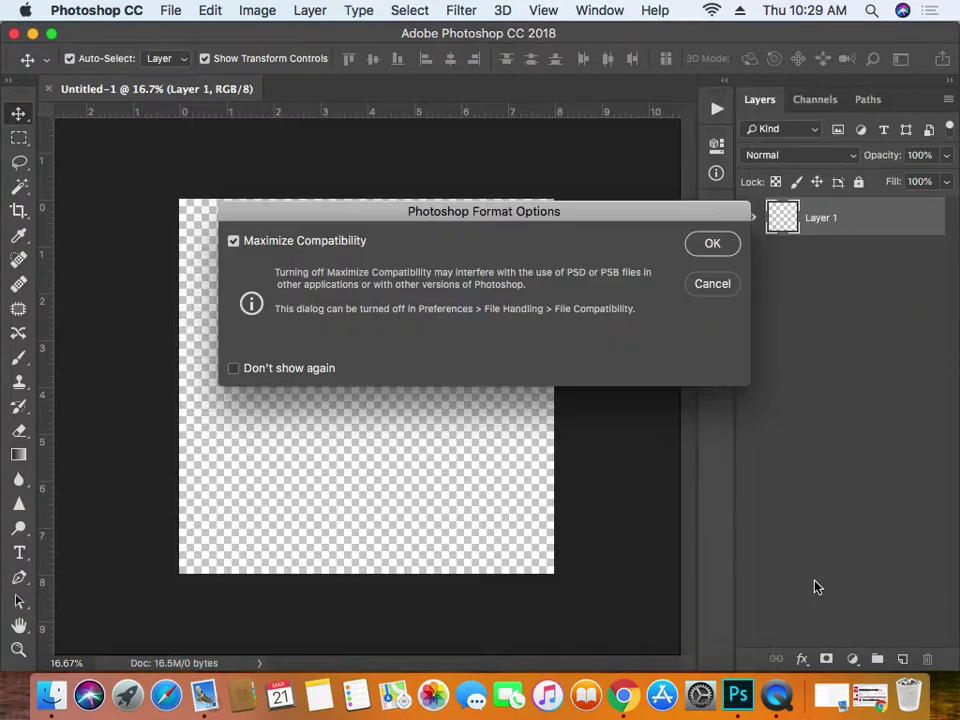
pyautogui.click(711, 246)
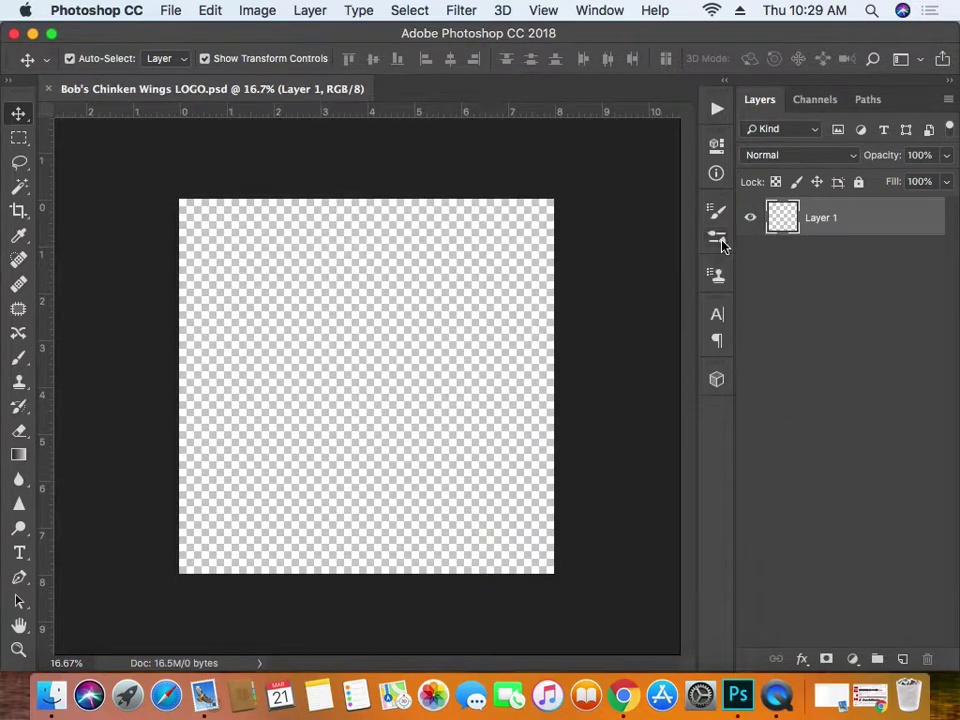
pyautogui.click(48, 90)
# - Close the Photoshop window and quit Photoshop from its Dock icon
pyautogui.click(15, 34)
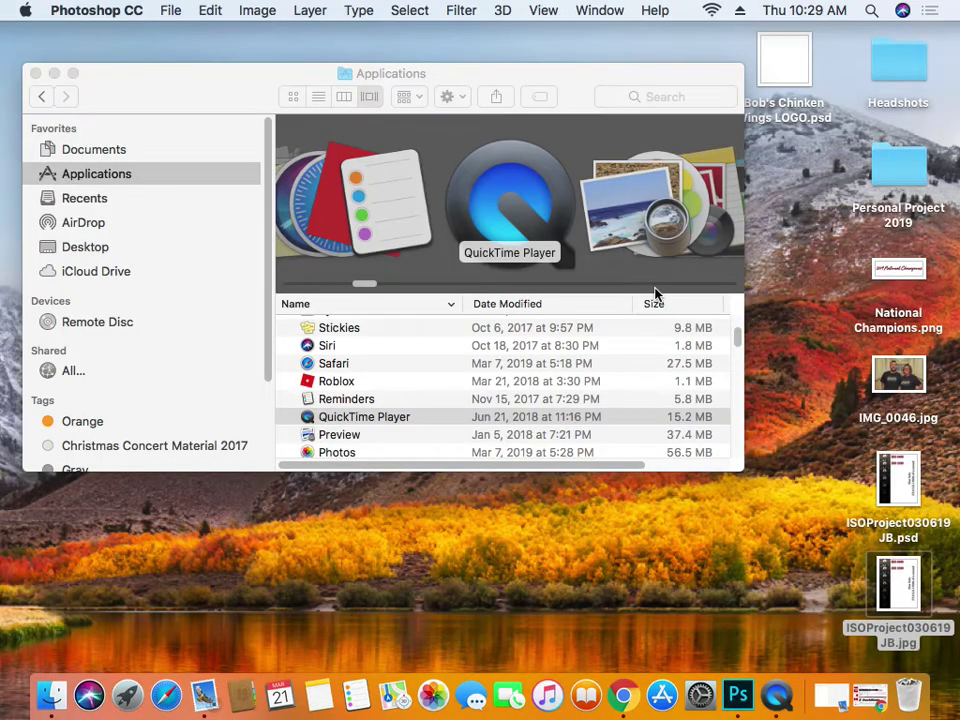
pyautogui.rightClick(738, 697)
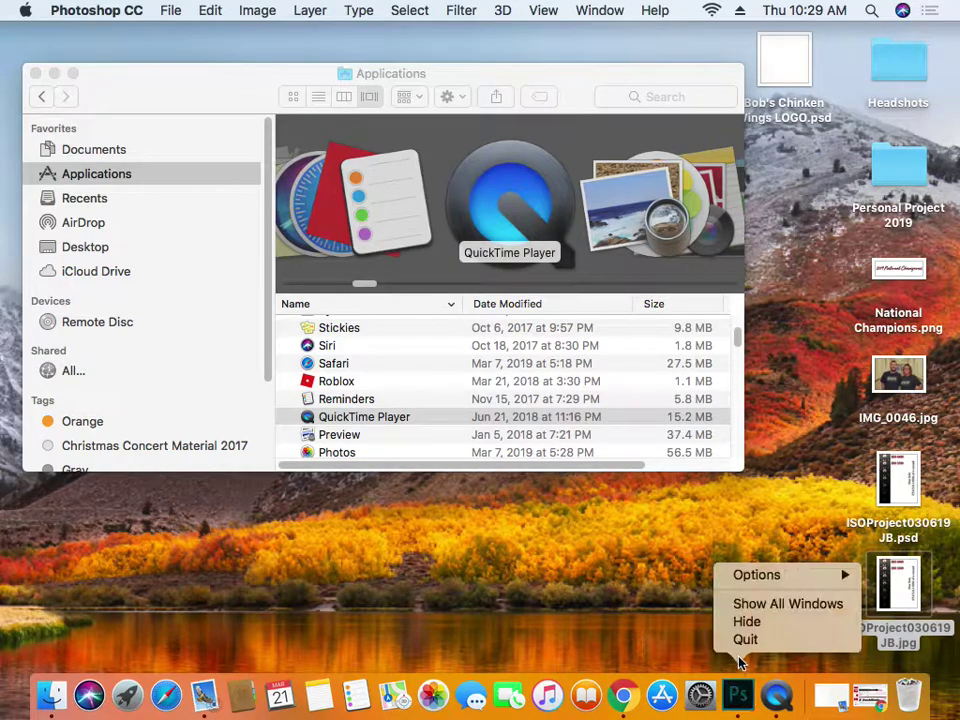
pyautogui.click(746, 638)
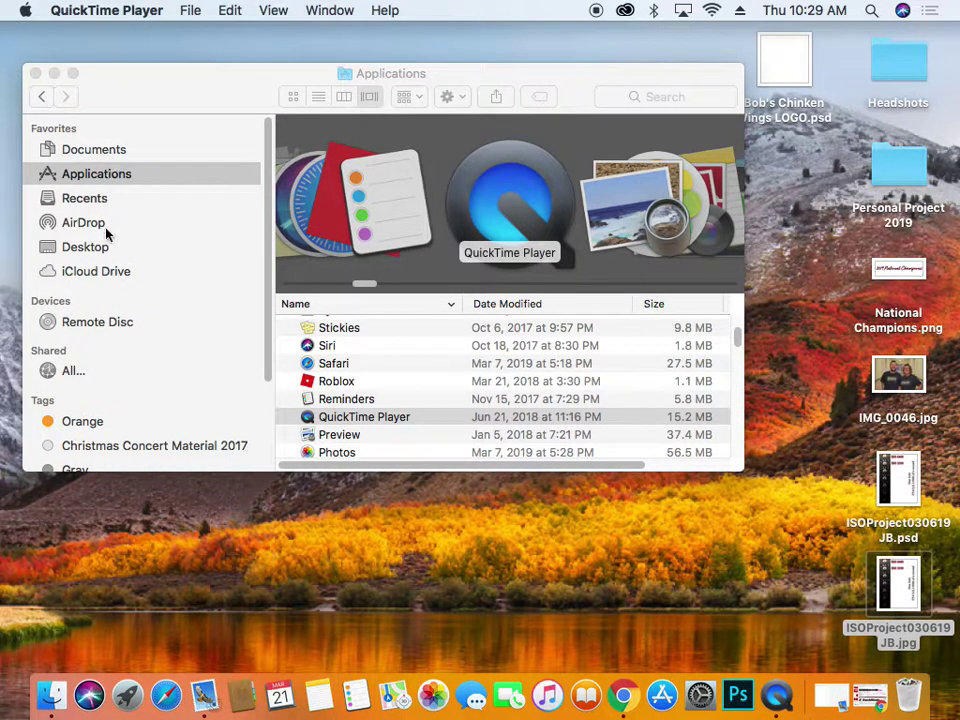
# - Browse the Documents folder and all shared network computers, then close the window
pyautogui.click(110, 134)
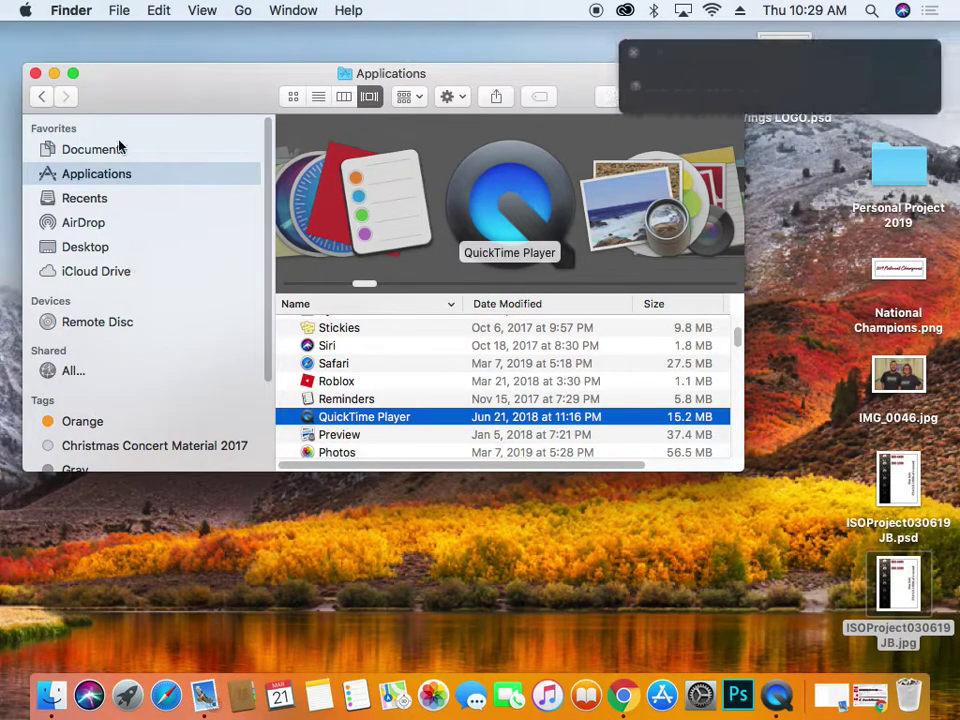
pyautogui.click(636, 57)
pyautogui.click(100, 152)
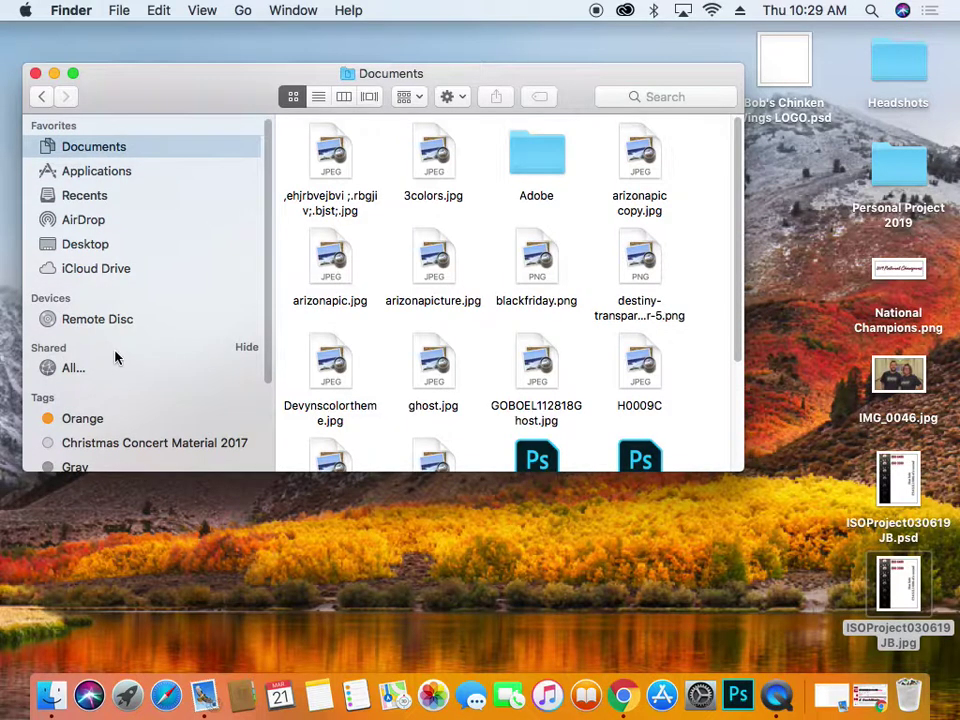
pyautogui.click(82, 372)
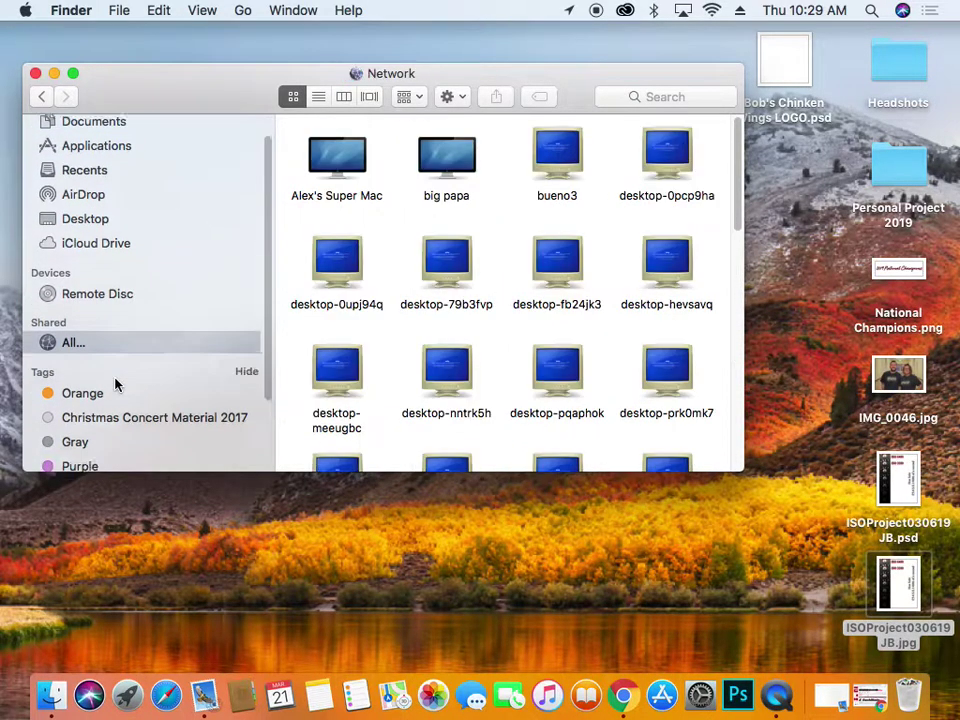
pyautogui.scroll(-3, 114, 385)
pyautogui.scroll(2, 114, 384)
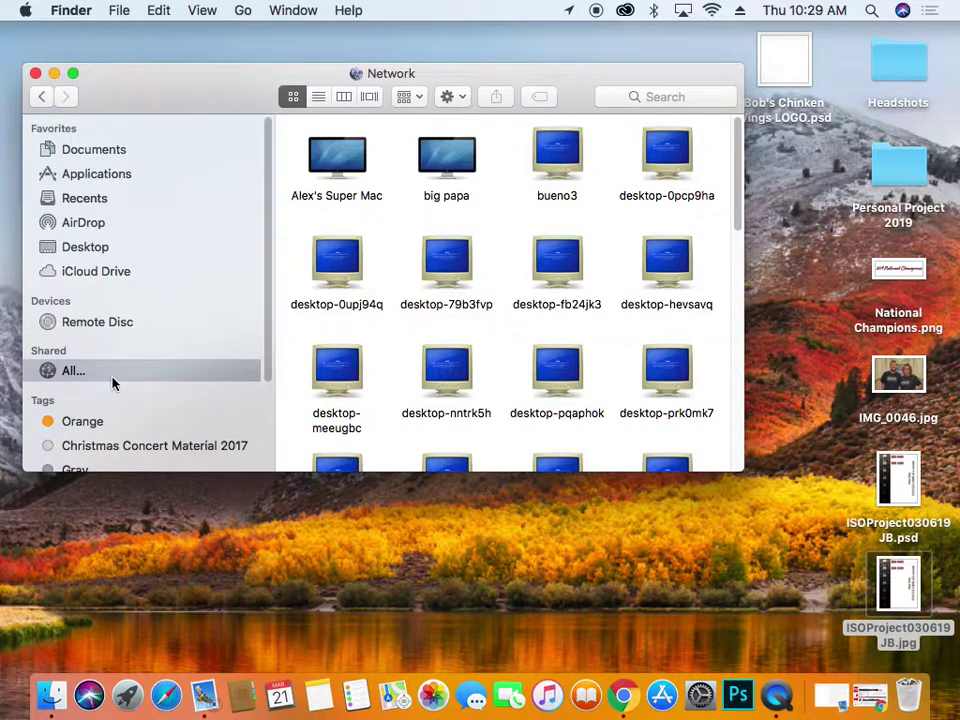
pyautogui.click(36, 74)
# - Open a new Finder window on Recents and restore the minimised dafont page
pyautogui.click(51, 694)
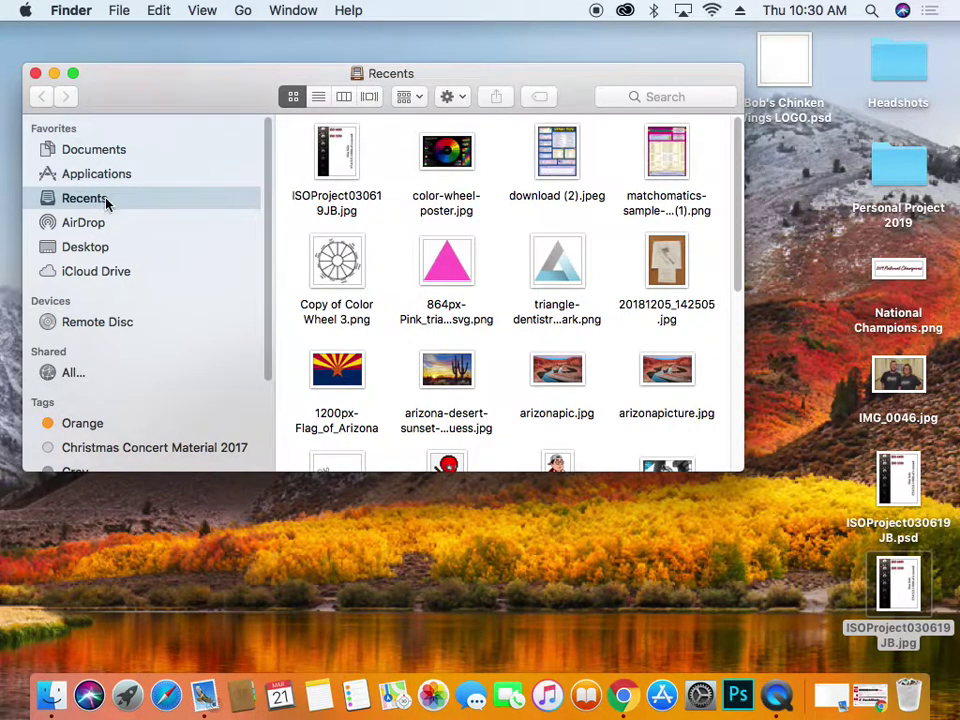
pyautogui.scroll(-10, 504, 272)
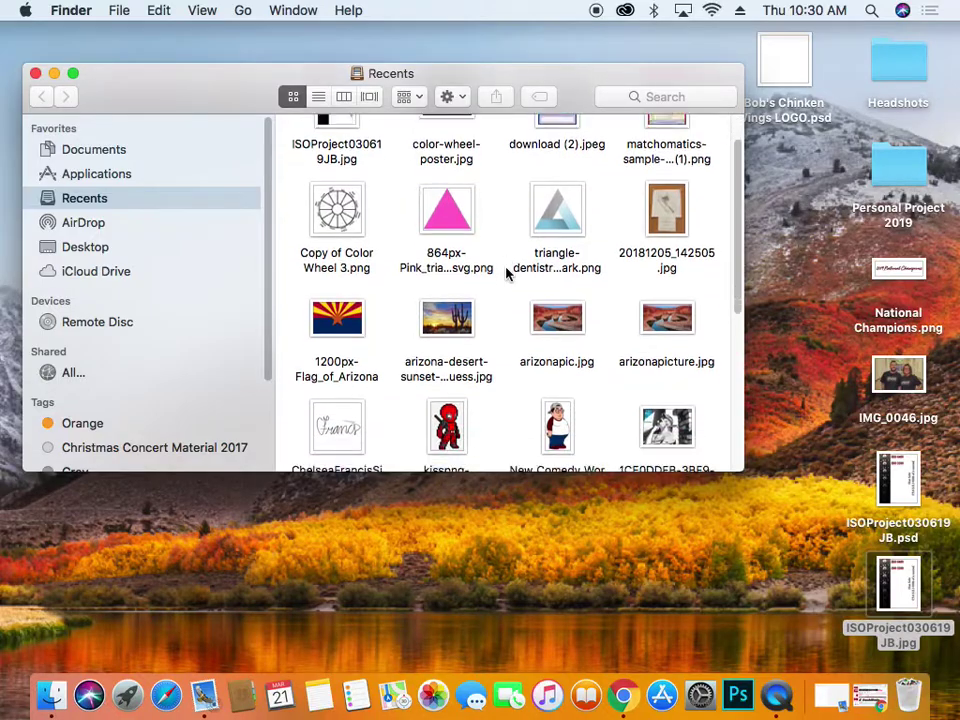
pyautogui.scroll(10, 506, 270)
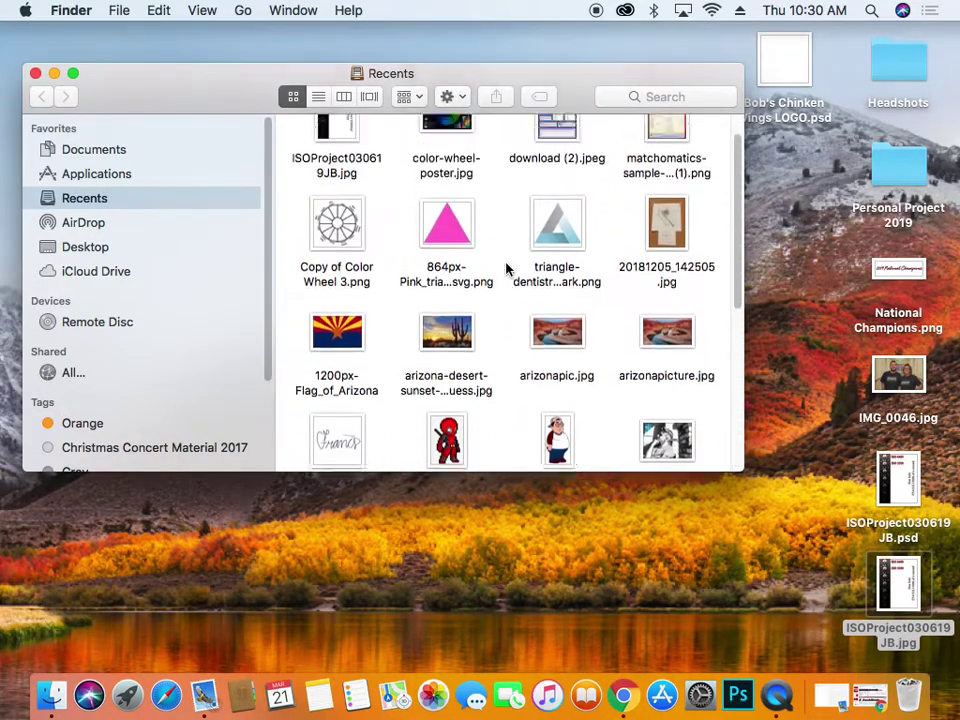
pyautogui.click(870, 695)
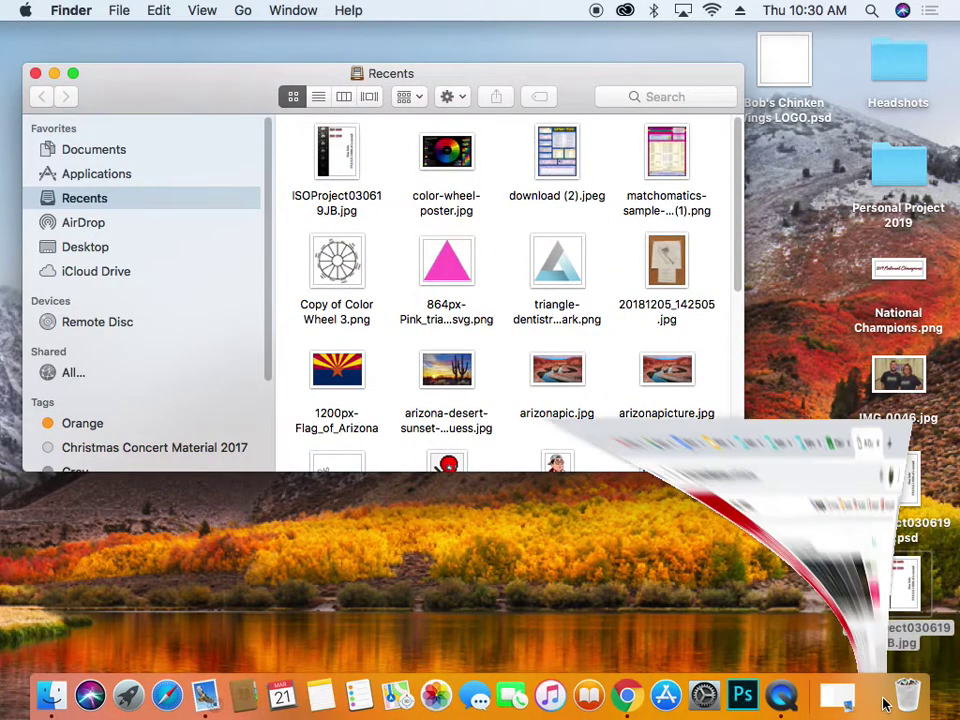
# - Extract the lightning.zip and a_cuchillada.zip font archives, then return to the Downloads window
pyautogui.click(302, 648)
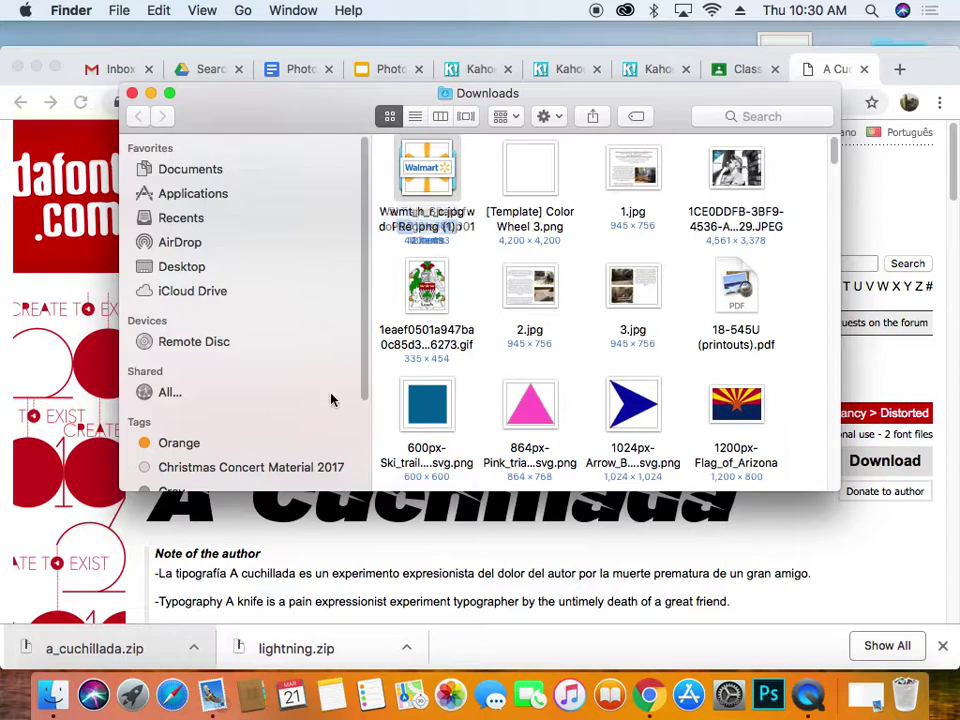
pyautogui.click(108, 650)
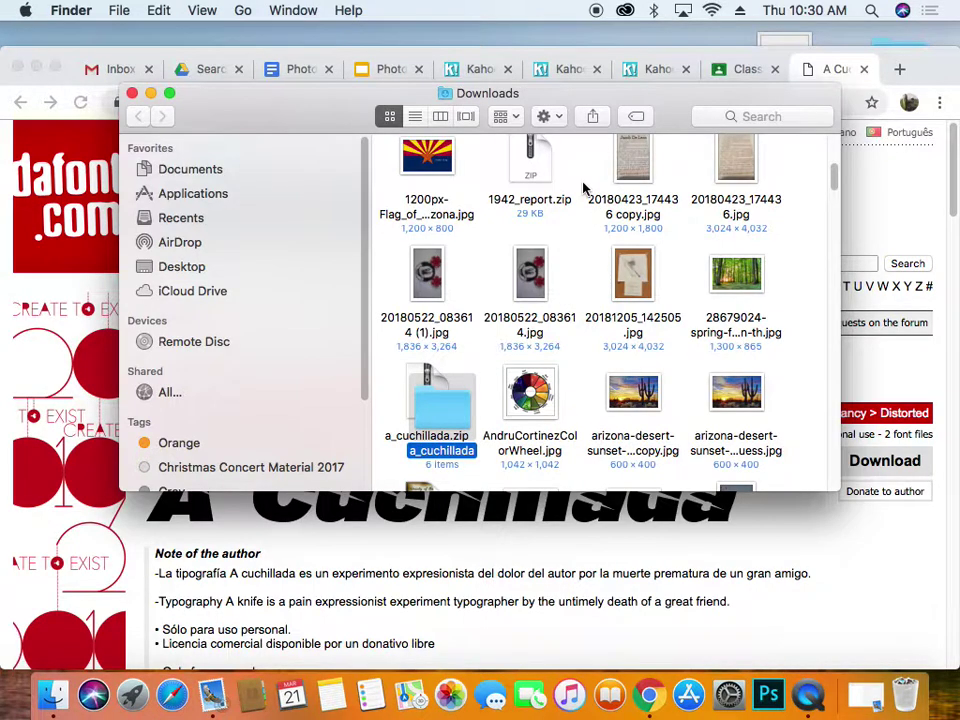
pyautogui.click(819, 628)
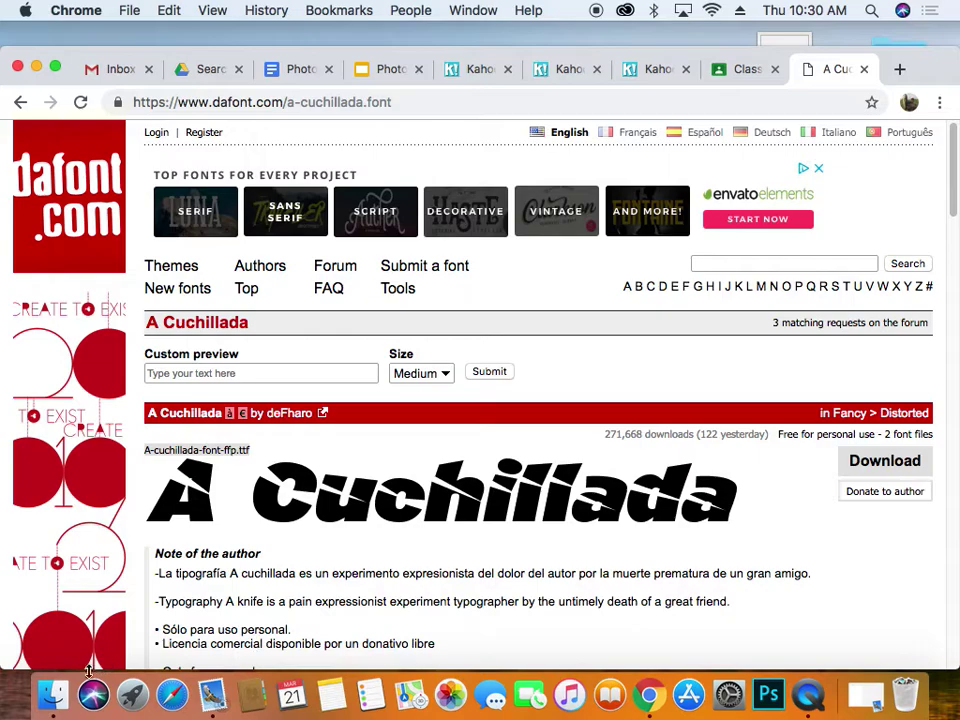
pyautogui.click(53, 693)
# - Open the coneria_script folder and preview Demo_ConeriaScript_Slanted.ttf in Font Book
pyautogui.scroll(-8, 483, 297)
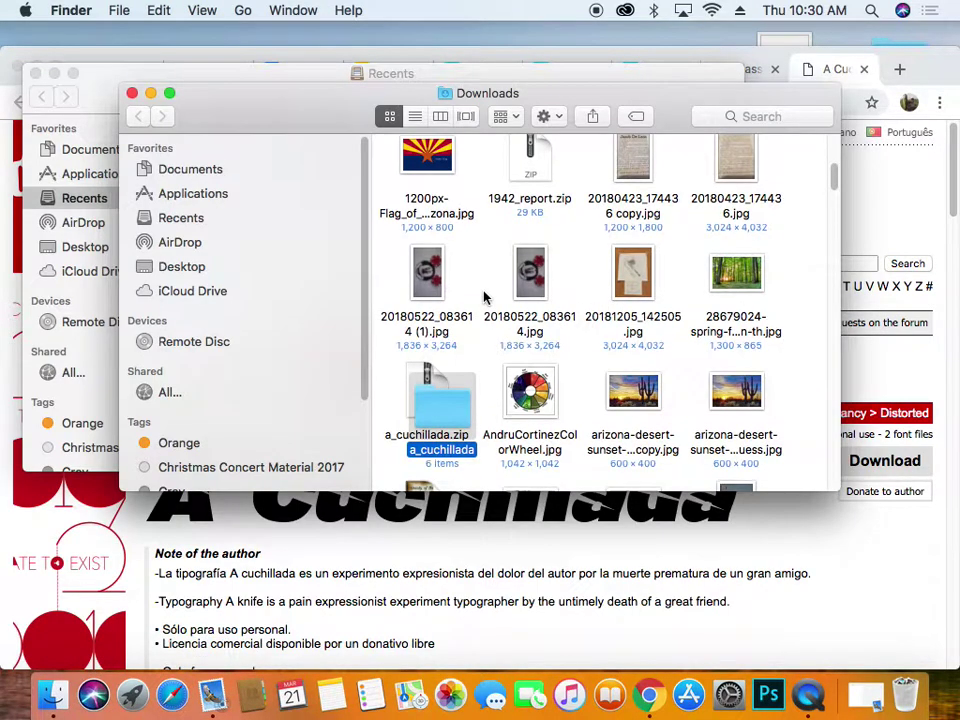
pyautogui.scroll(-10, 483, 297)
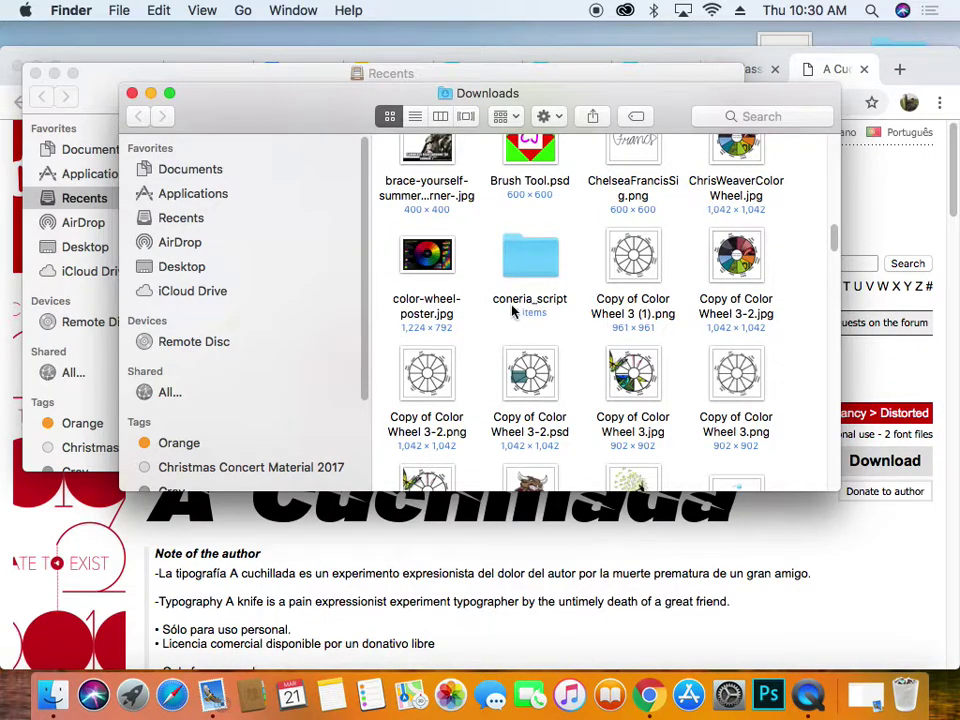
pyautogui.doubleClick(541, 268)
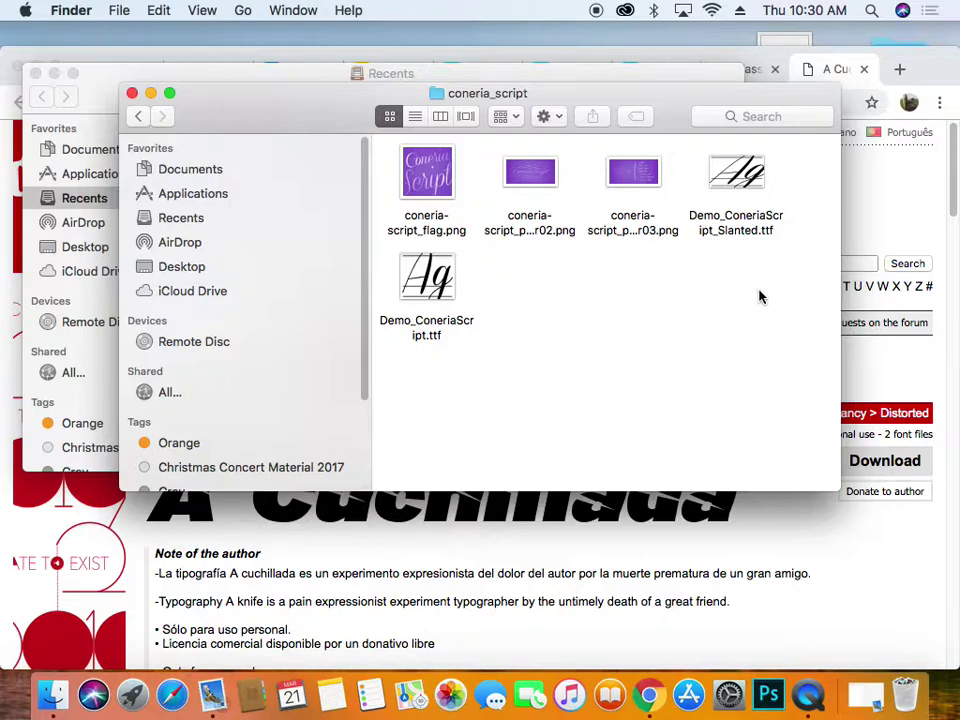
pyautogui.doubleClick(750, 180)
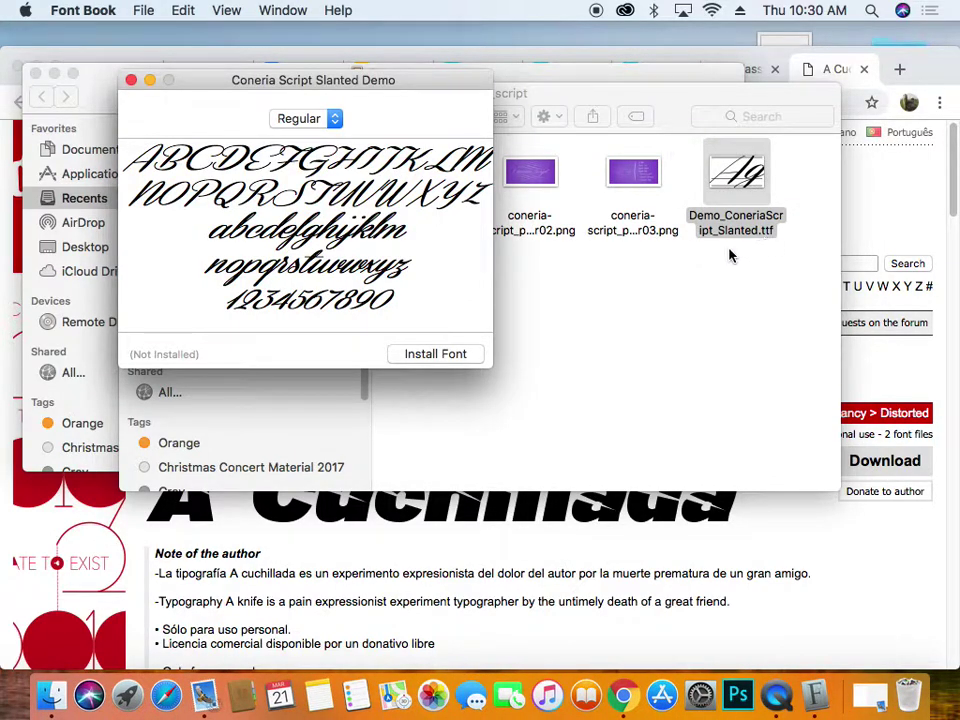
# - Install Coneria Script Slanted Demo, compare it with Just Lovely and Coneria Script Demo, then close Font Book
pyautogui.click(408, 356)
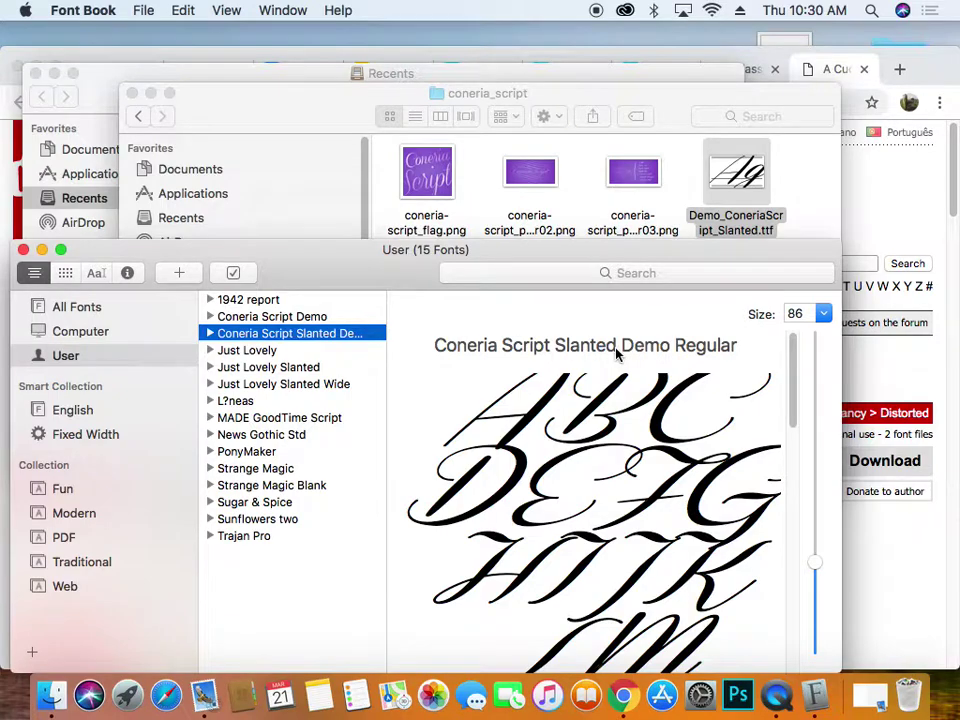
pyautogui.click(273, 353)
pyautogui.click(283, 333)
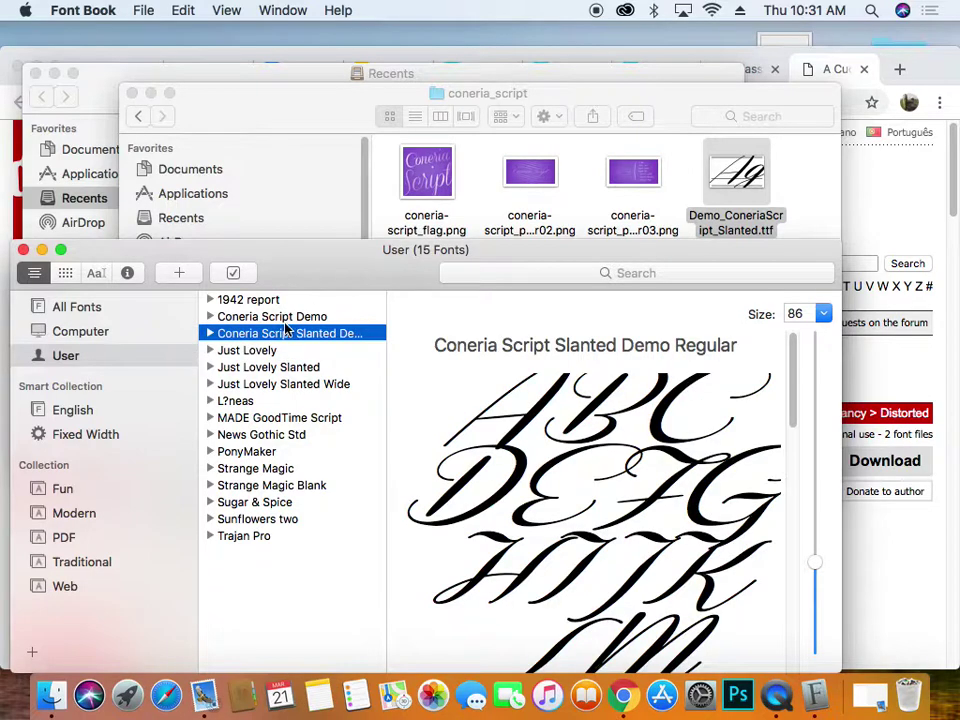
pyautogui.click(286, 317)
pyautogui.click(289, 334)
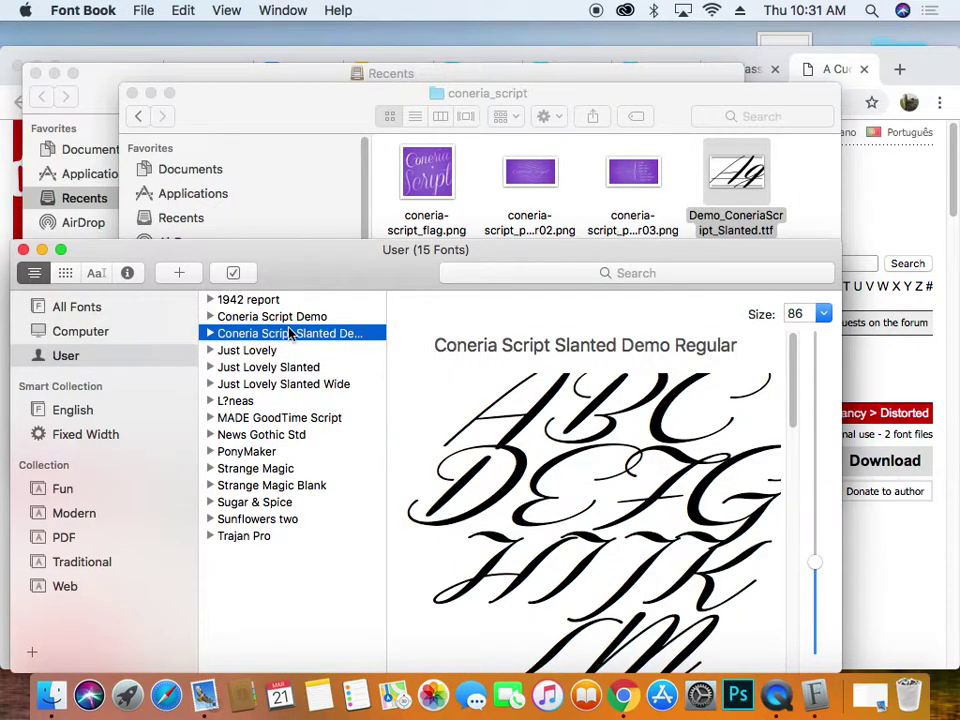
pyautogui.click(24, 250)
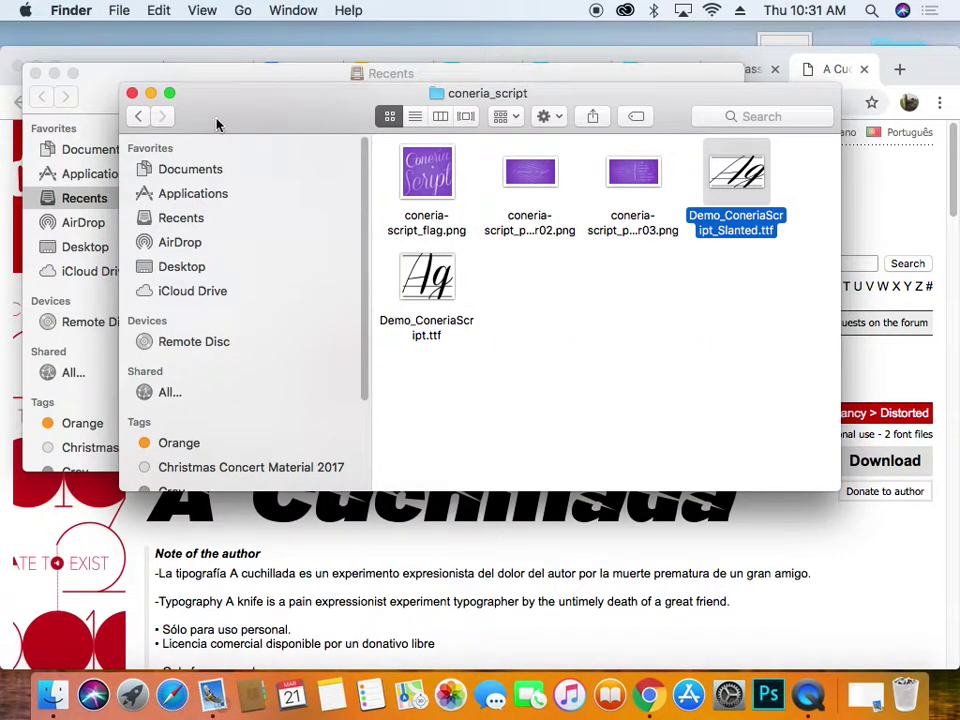
# - Install A-cuchillada-font-ffp.ttf from the extracted a_cuchillada folder in Downloads
pyautogui.click(138, 115)
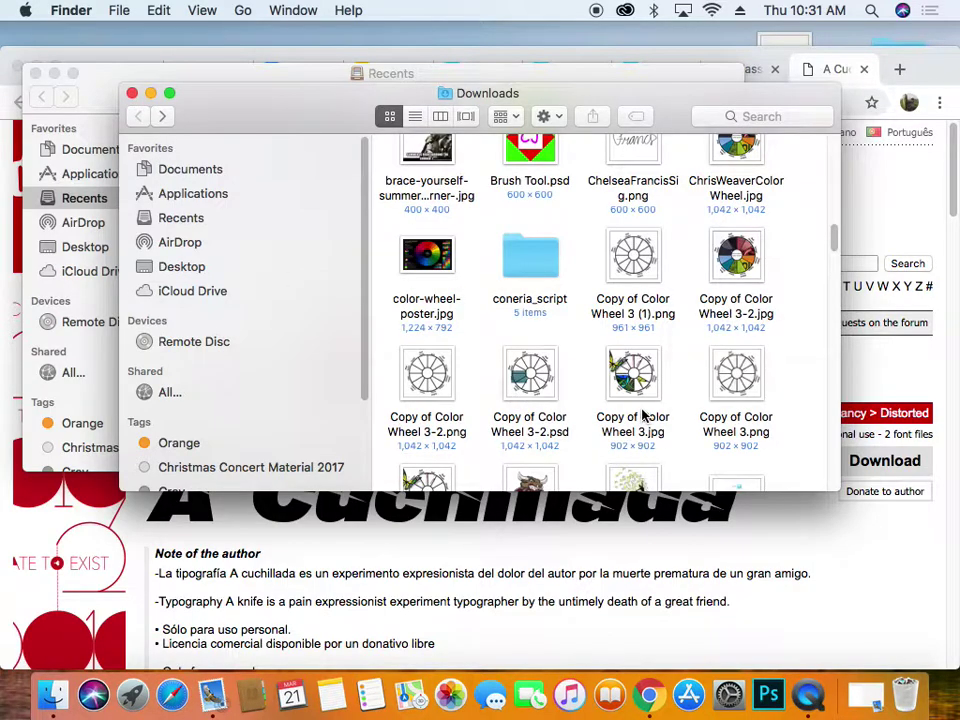
pyautogui.scroll(1, 642, 414)
pyautogui.scroll(-2, 642, 414)
pyautogui.scroll(5, 642, 414)
pyautogui.scroll(10, 642, 414)
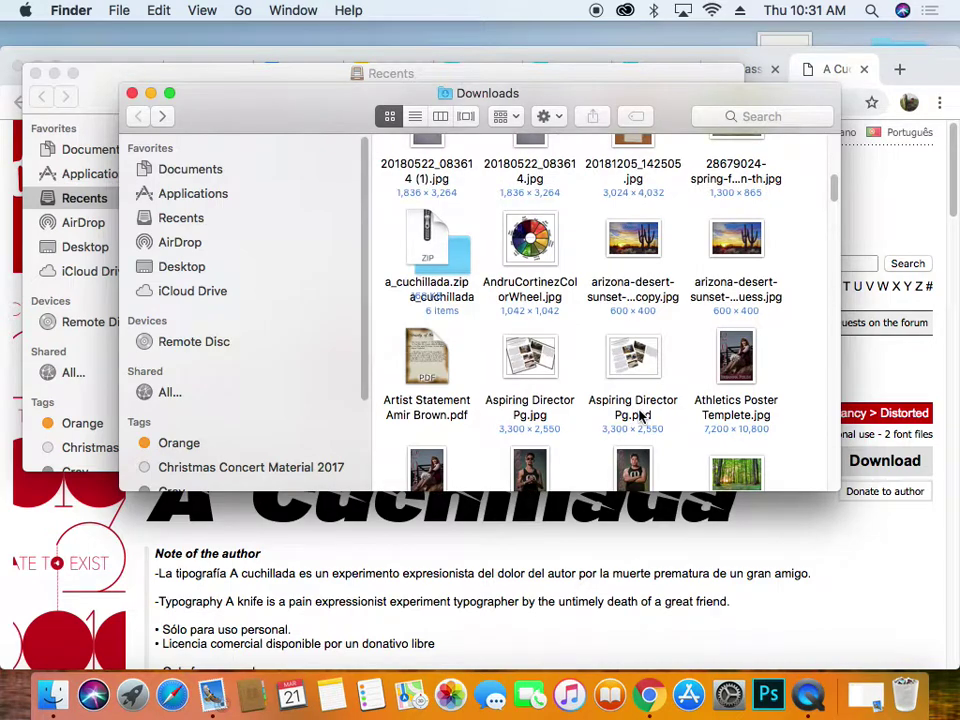
pyautogui.click(461, 257)
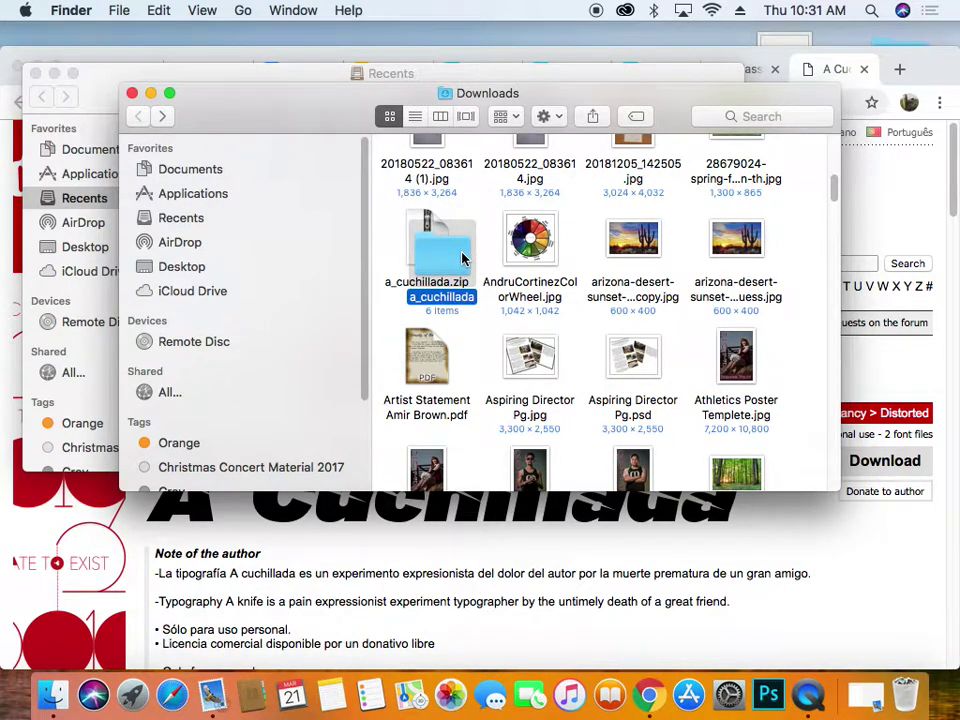
pyautogui.doubleClick(461, 257)
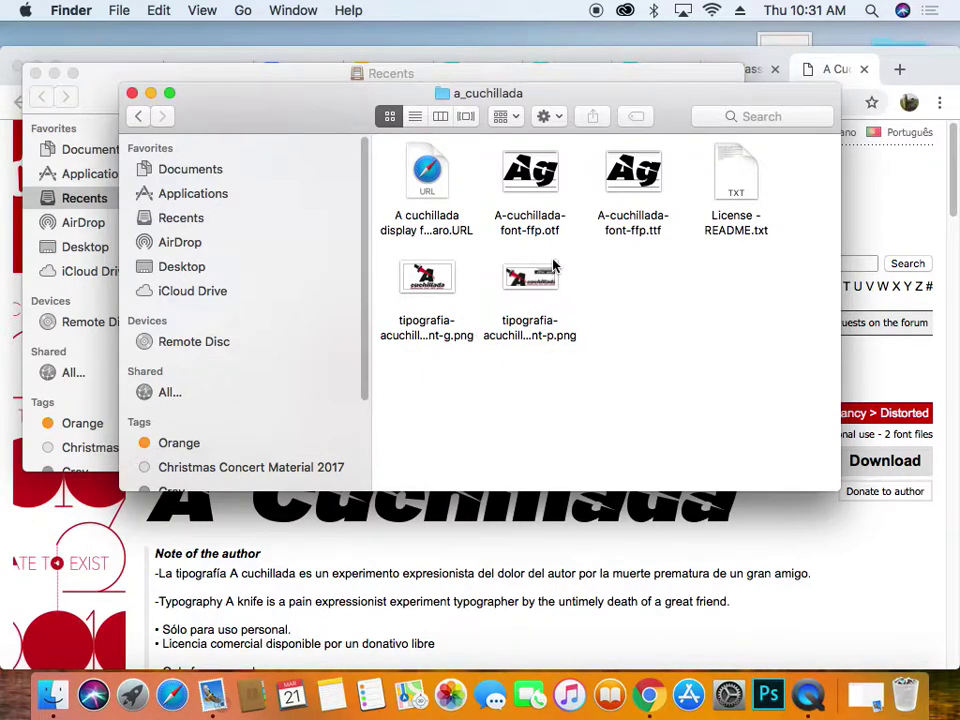
pyautogui.doubleClick(633, 172)
pyautogui.click(436, 338)
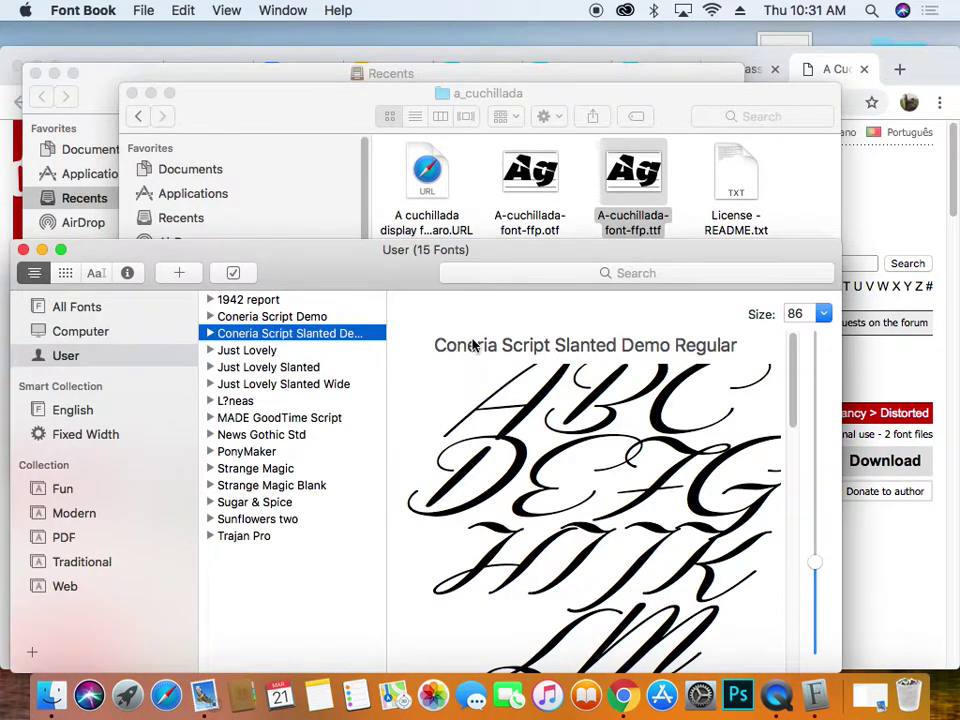
# - Close Font Book, the a_cuchillada and Recents windows, and minimise the dafont browser
pyautogui.click(23, 249)
pyautogui.click(134, 92)
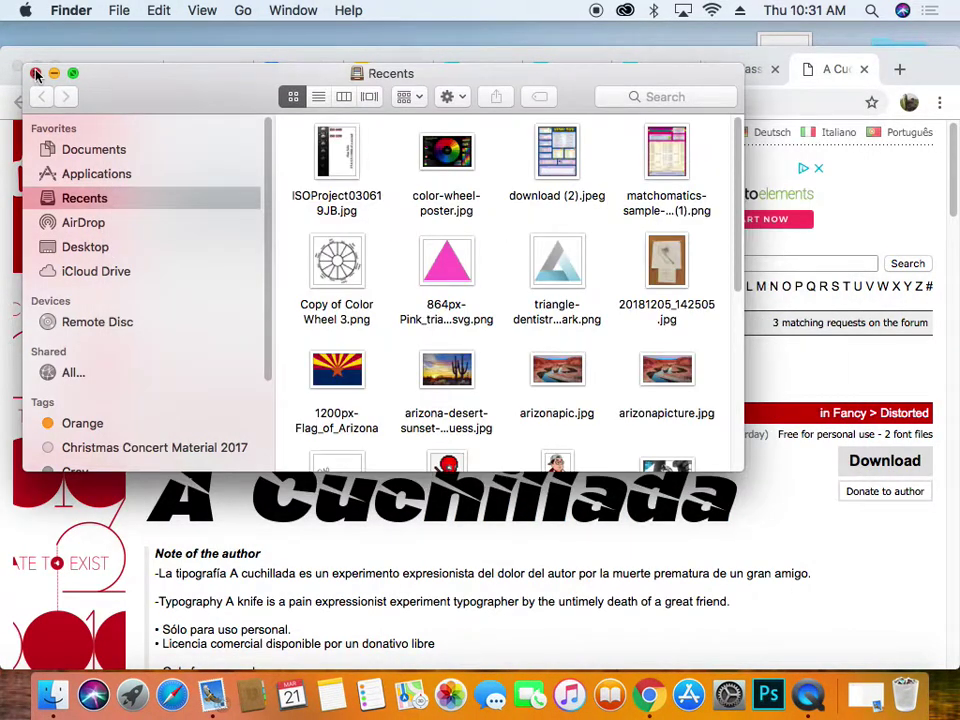
pyautogui.click(35, 73)
pyautogui.click(34, 69)
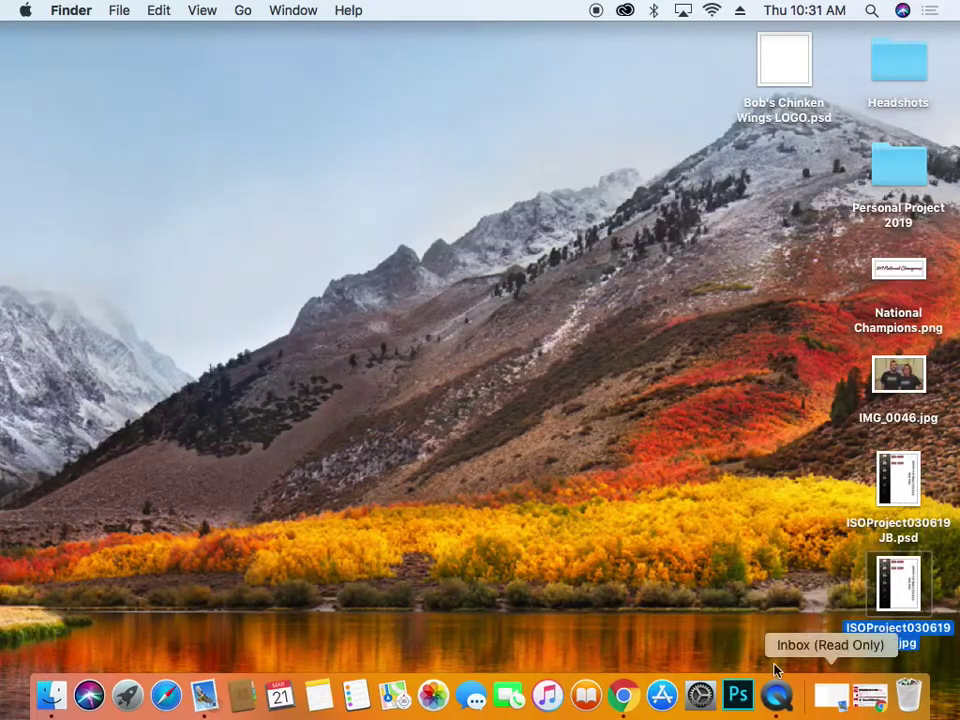
# - Relaunch Photoshop from the Dock
pyautogui.click(738, 692)
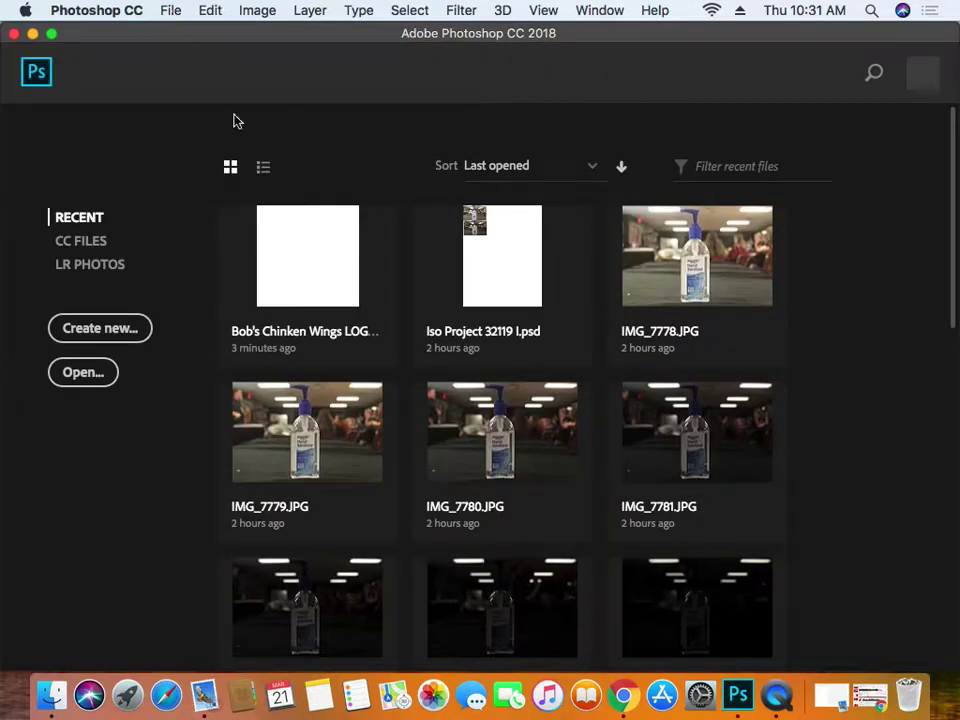
# - Reopen Bob's Chinken Wings LOGO and set the Type tool font to A Cuchillada
pyautogui.click(331, 262)
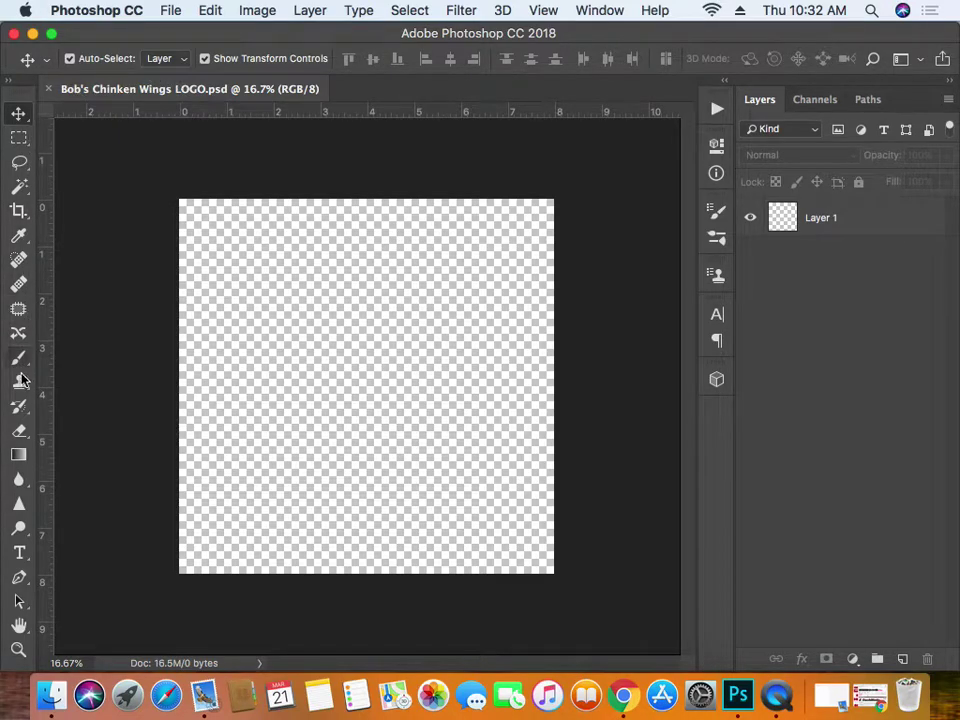
pyautogui.click(19, 553)
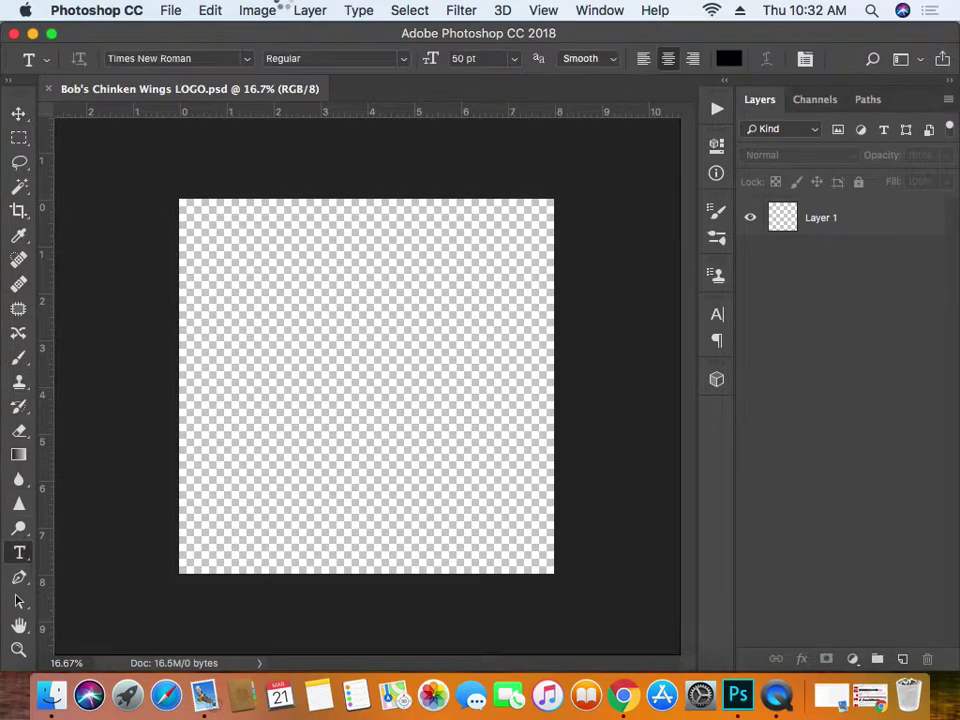
pyautogui.click(190, 59)
pyautogui.click(248, 60)
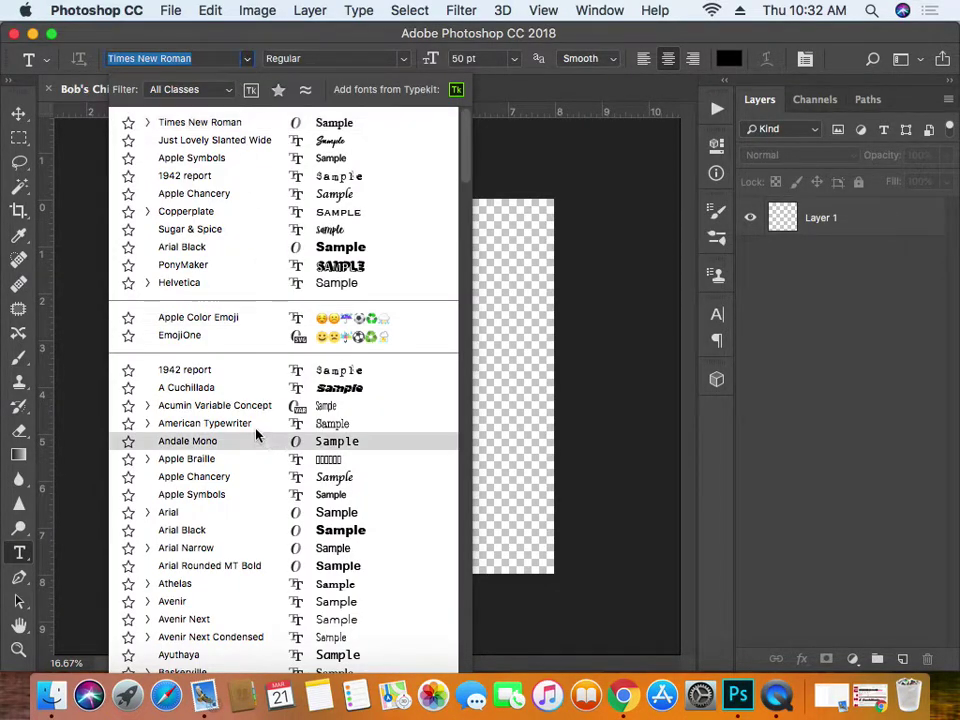
pyautogui.click(224, 386)
# - Type 'Bobs' on the canvas, commit it, and move it up and to the right
pyautogui.click(224, 385)
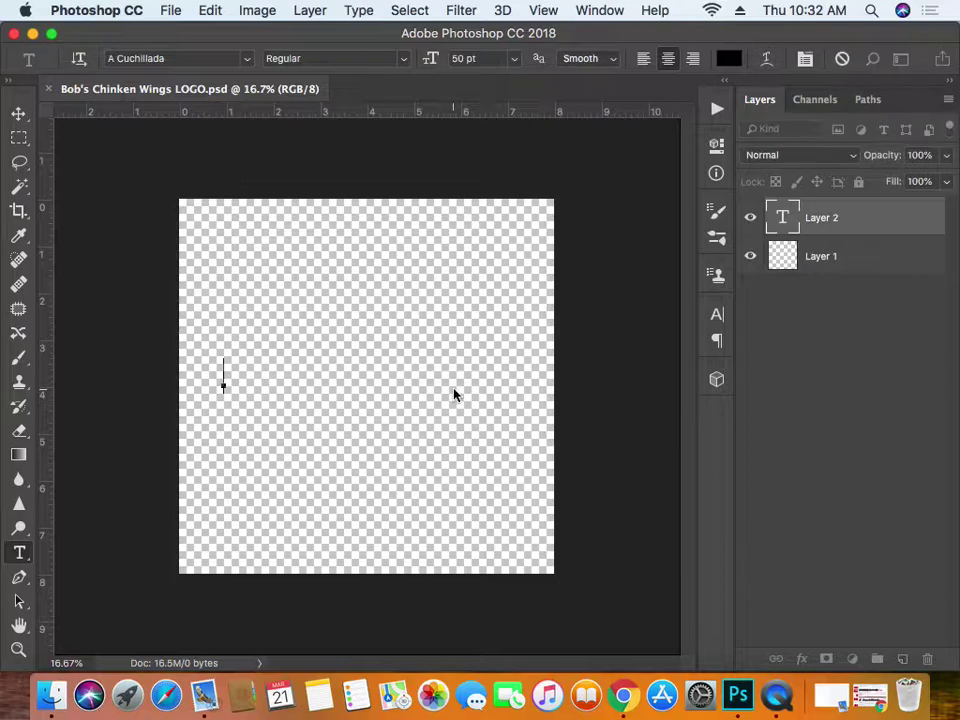
pyautogui.write('Bob')
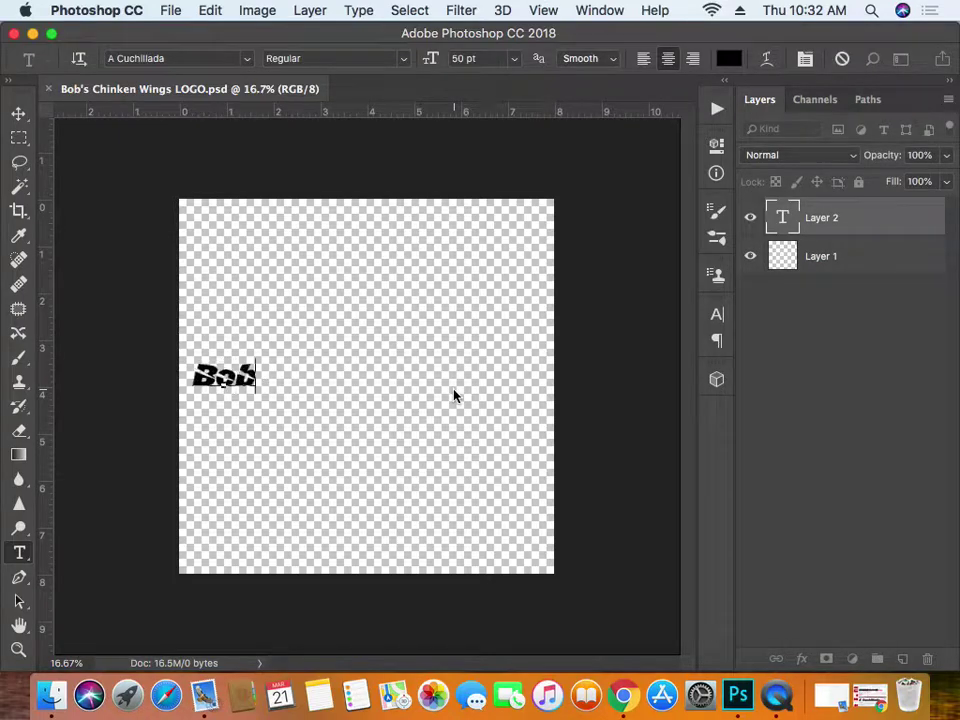
pyautogui.write('s')
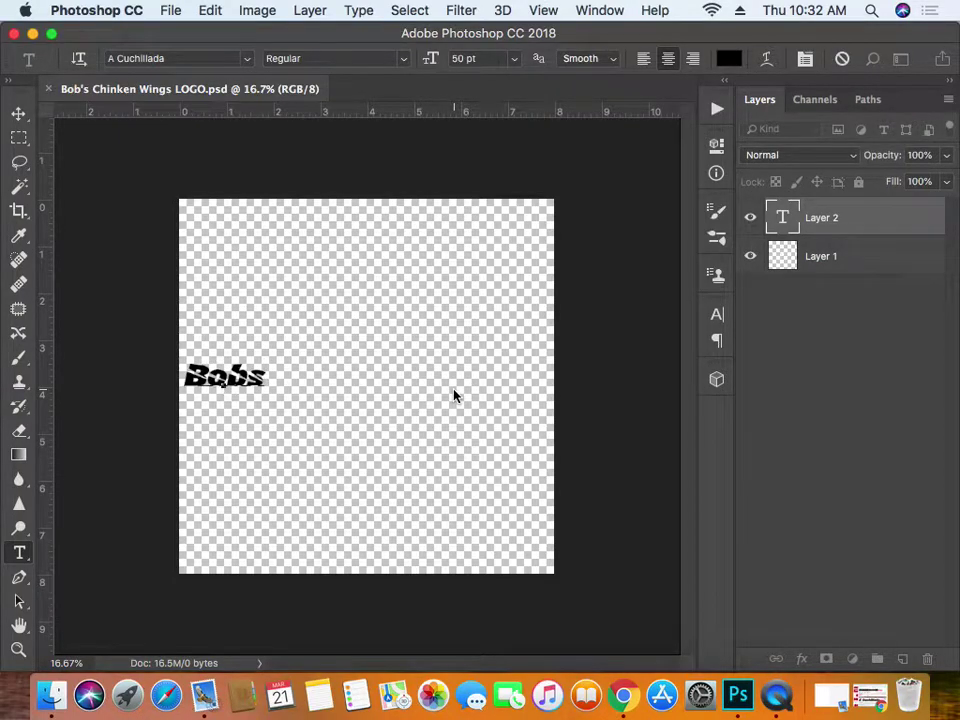
pyautogui.click(20, 113)
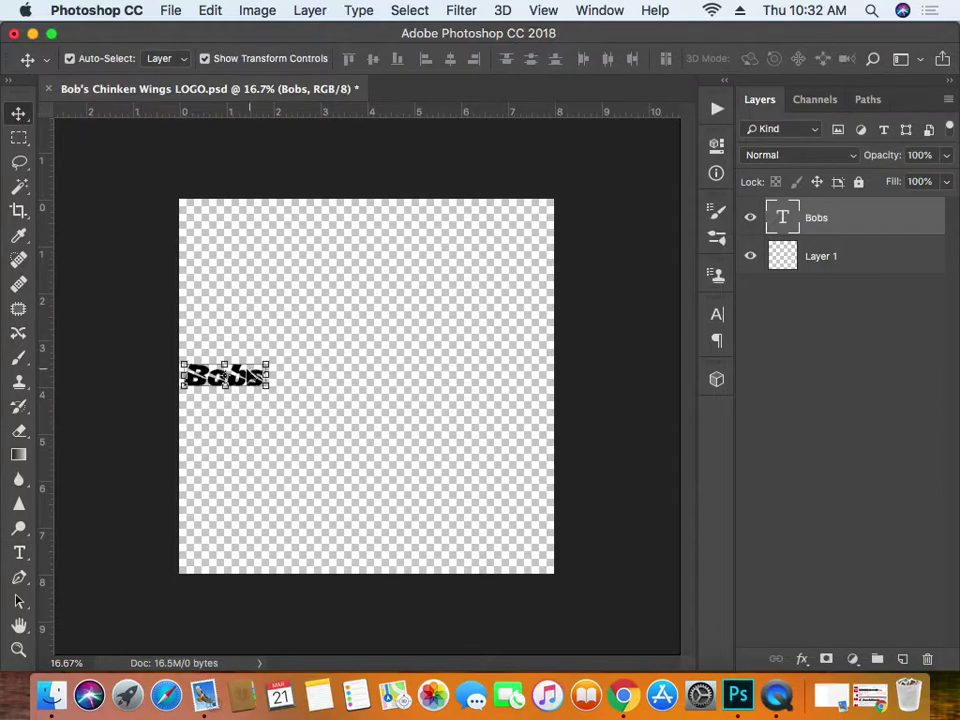
pyautogui.moveTo(240, 378); pyautogui.dragTo(310, 313)
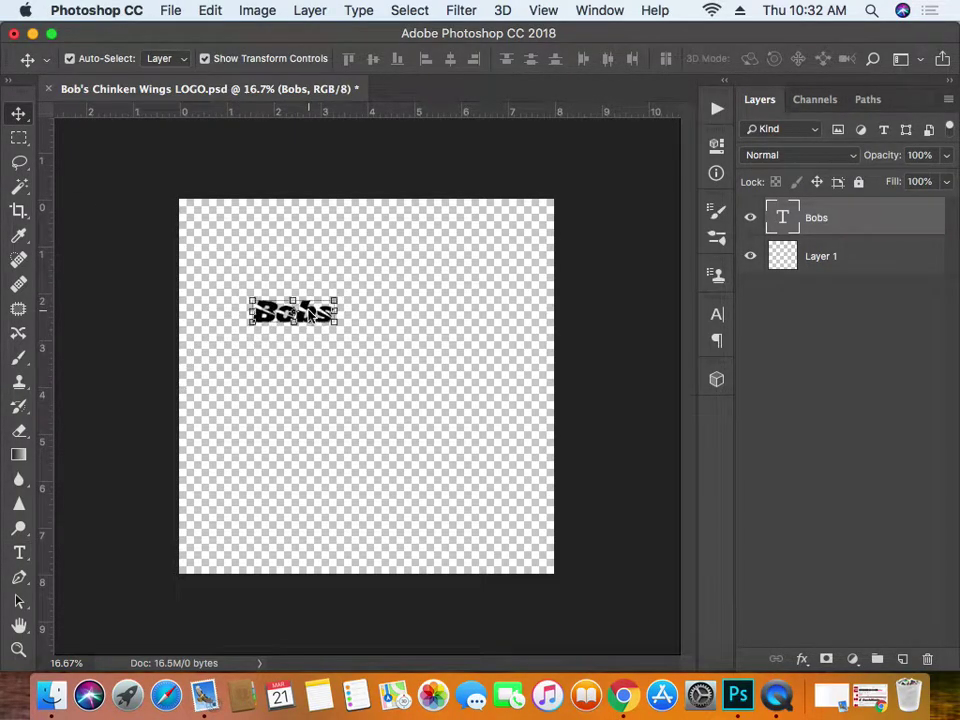
pyautogui.click(20, 553)
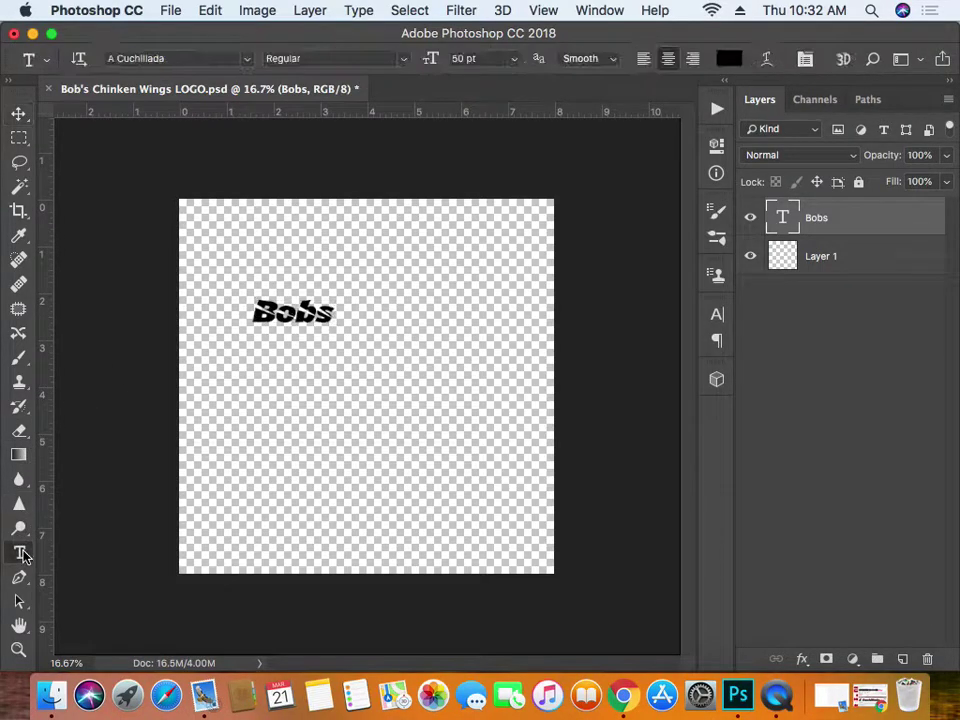
pyautogui.click(286, 311)
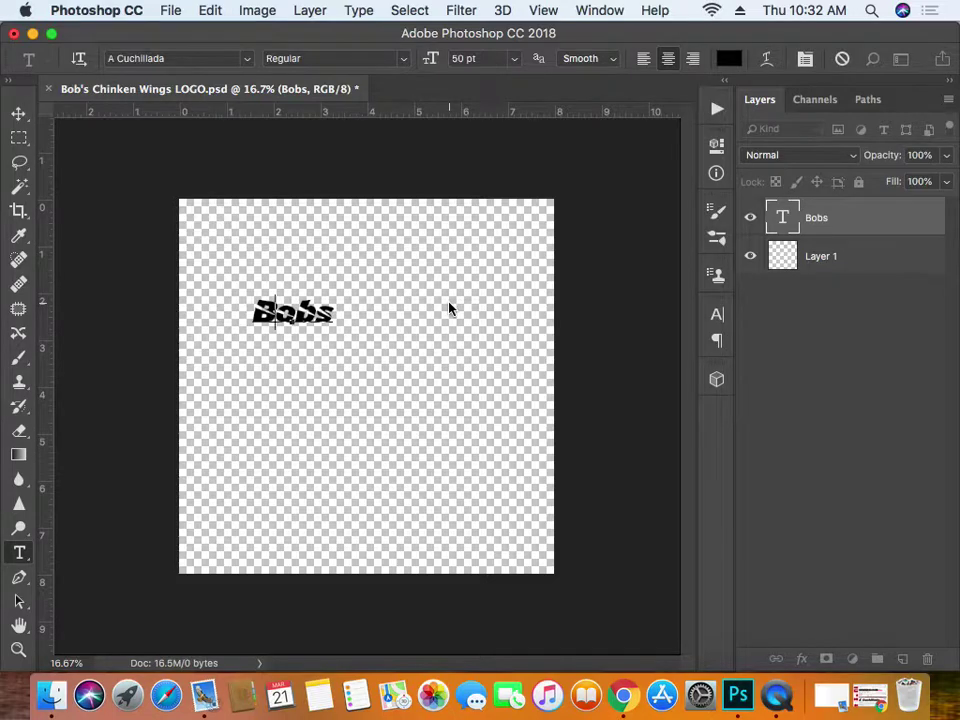
# - Change 'Bobs' to lowercase 'bobs', enlarge it to 210 pt, and centre it at the canvas top
pyautogui.press('BackSpace')
pyautogui.write('b')
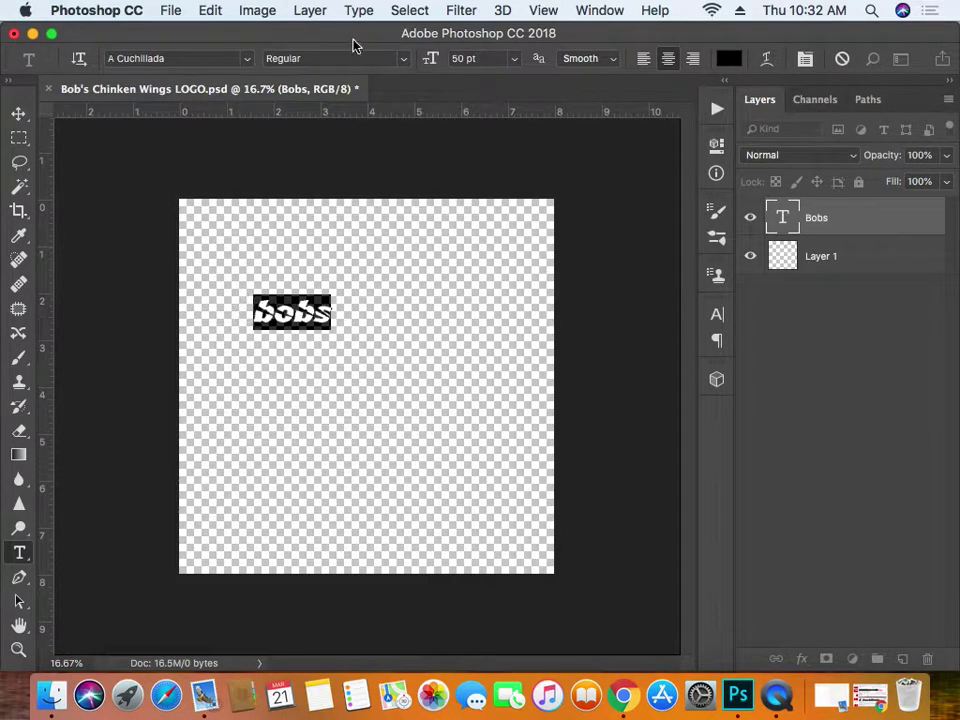
pyautogui.click(437, 60)
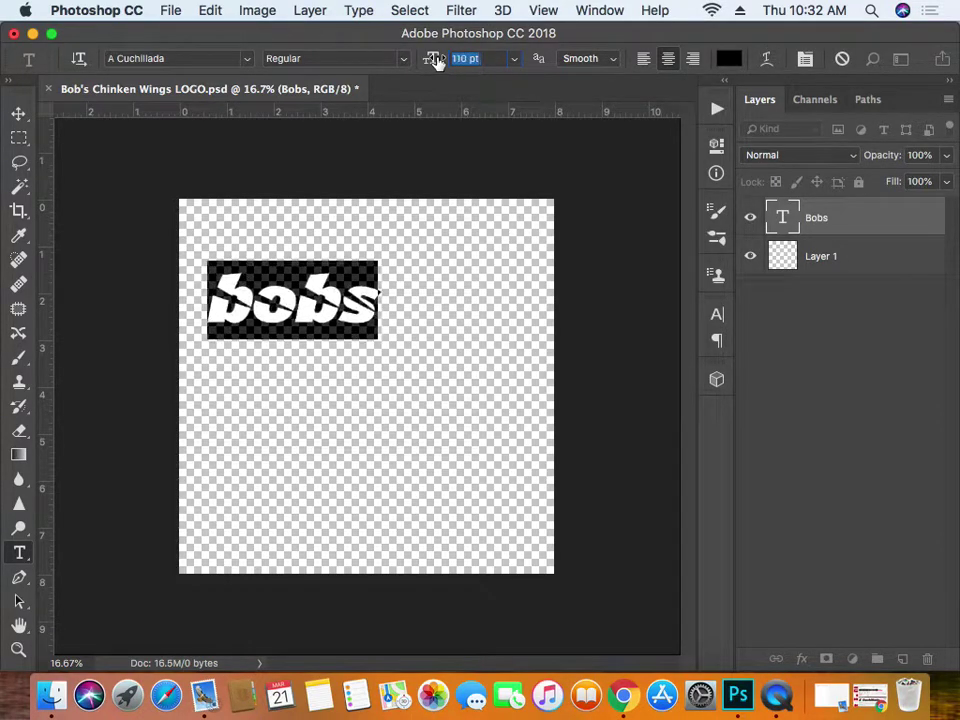
pyautogui.press('Up')
pyautogui.press('Up')
pyautogui.press('Up')
pyautogui.press('Up')
pyautogui.press('Up')
pyautogui.press('Up')
pyautogui.press('Up')
pyautogui.press('Up')
pyautogui.press('Up')
pyautogui.press('Up')
pyautogui.press('Up')
pyautogui.press('Up')
pyautogui.press('Up')
pyautogui.press('Up')
pyautogui.press('Up')
pyautogui.press('Up')
pyautogui.press('Up')
pyautogui.press('Up')
pyautogui.press('Up')
pyautogui.press('Up')
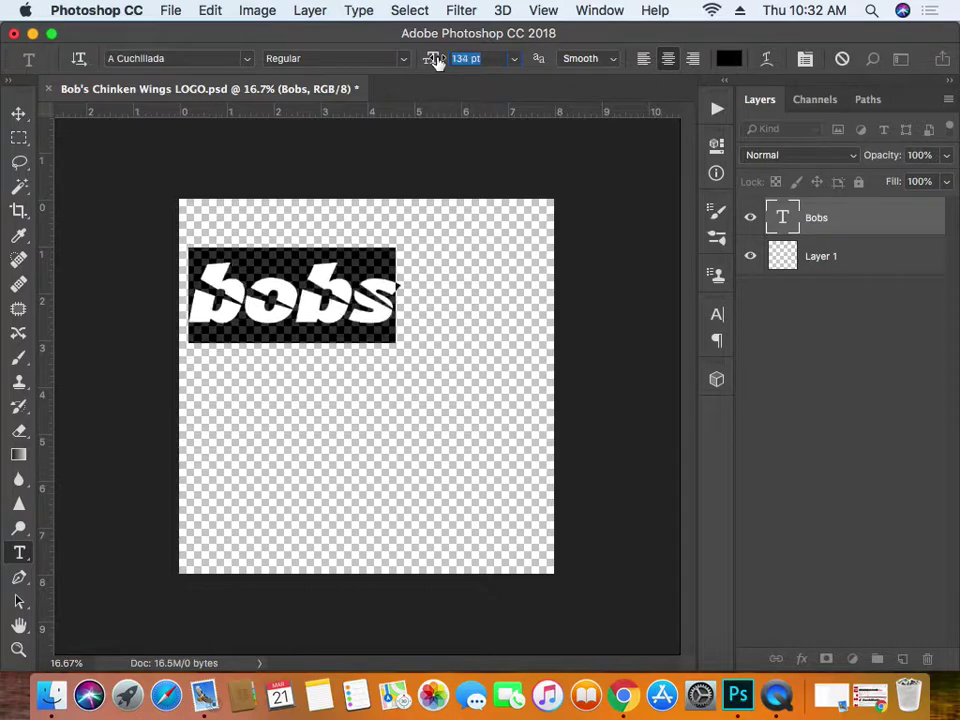
pyautogui.press('Up')
pyautogui.press('Up')
pyautogui.press('Up')
pyautogui.press('Up')
pyautogui.press('Up')
pyautogui.press('Up')
pyautogui.press('Up')
pyautogui.press('Up')
pyautogui.press('Up')
pyautogui.press('Up')
pyautogui.press('Up')
pyautogui.press('Up')
pyautogui.press('Up')
pyautogui.press('Up')
pyautogui.press('Up')
pyautogui.press('Up')
pyautogui.press('Up')
pyautogui.press('Up')
pyautogui.press('Up')
pyautogui.press('Up')
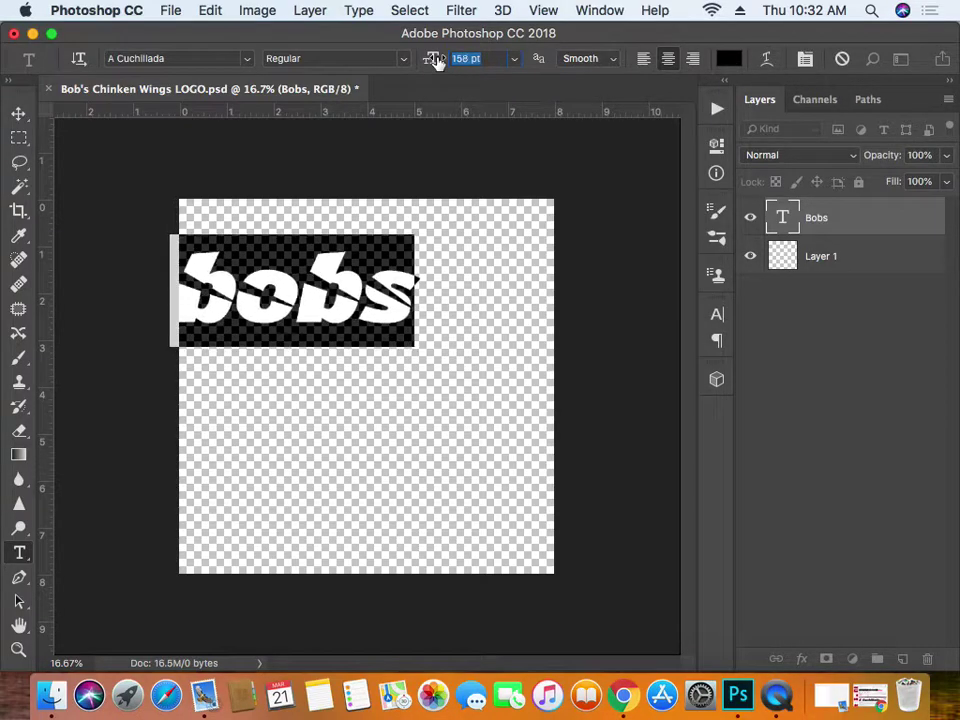
pyautogui.press('Up')
pyautogui.press('Up')
pyautogui.press('Up')
pyautogui.press('Up')
pyautogui.press('Up')
pyautogui.press('Up')
pyautogui.press('Up')
pyautogui.press('Up')
pyautogui.press('Up')
pyautogui.press('Up')
pyautogui.press('Up')
pyautogui.press('Up')
pyautogui.press('Up')
pyautogui.press('Up')
pyautogui.press('Up')
pyautogui.press('Up')
pyautogui.press('Up')
pyautogui.press('Up')
pyautogui.press('Up')
pyautogui.press('Up')
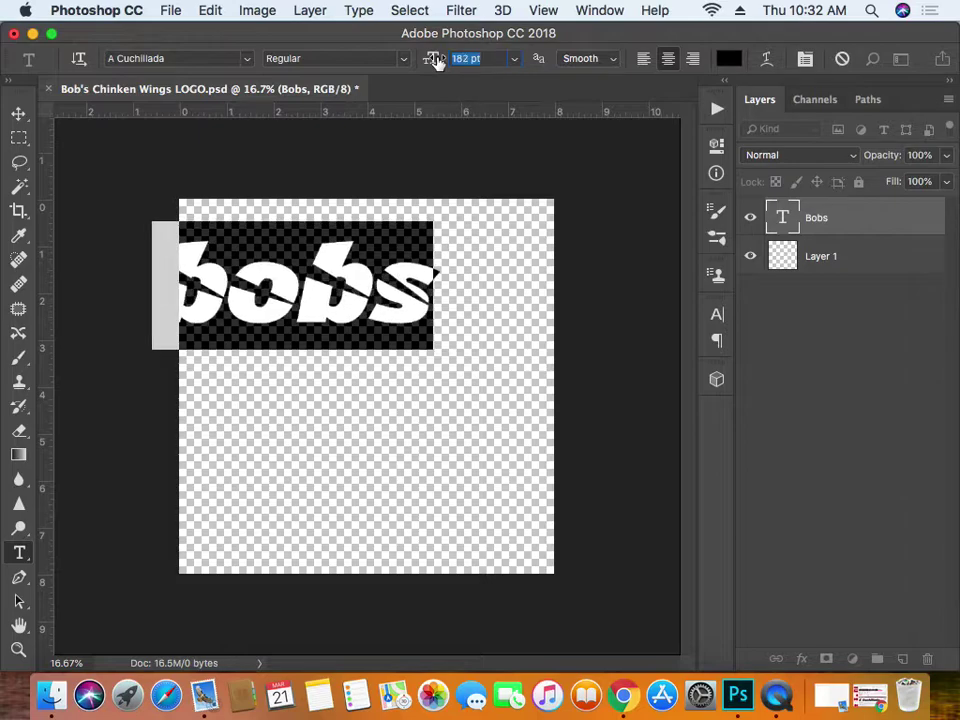
pyautogui.press('Up')
pyautogui.press('Up')
pyautogui.press('Up')
pyautogui.press('Up')
pyautogui.press('Up')
pyautogui.press('Up')
pyautogui.press('Up')
pyautogui.press('Up')
pyautogui.press('Up')
pyautogui.press('Up')
pyautogui.press('Up')
pyautogui.press('Up')
pyautogui.press('Up')
pyautogui.press('Up')
pyautogui.press('Up')
pyautogui.press('Up')
pyautogui.press('Up')
pyautogui.press('Up')
pyautogui.press('Up')
pyautogui.press('Up')
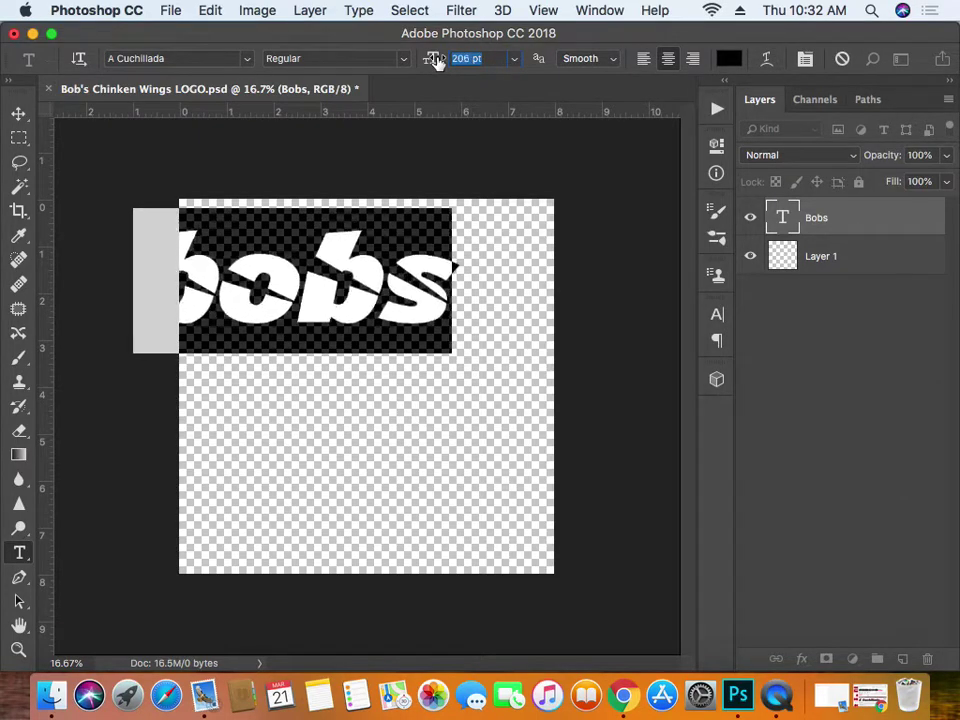
pyautogui.click(19, 113)
pyautogui.moveTo(270, 266); pyautogui.dragTo(337, 263)
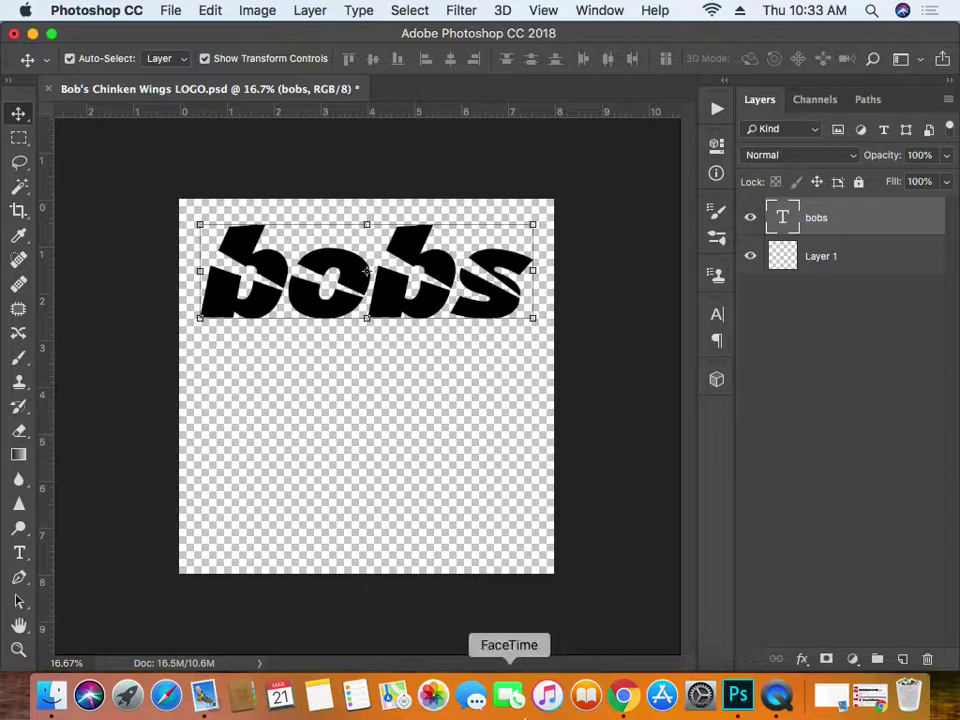
# - Search Google for 'Chicken Drum' in a new Chrome tab
pyautogui.click(878, 706)
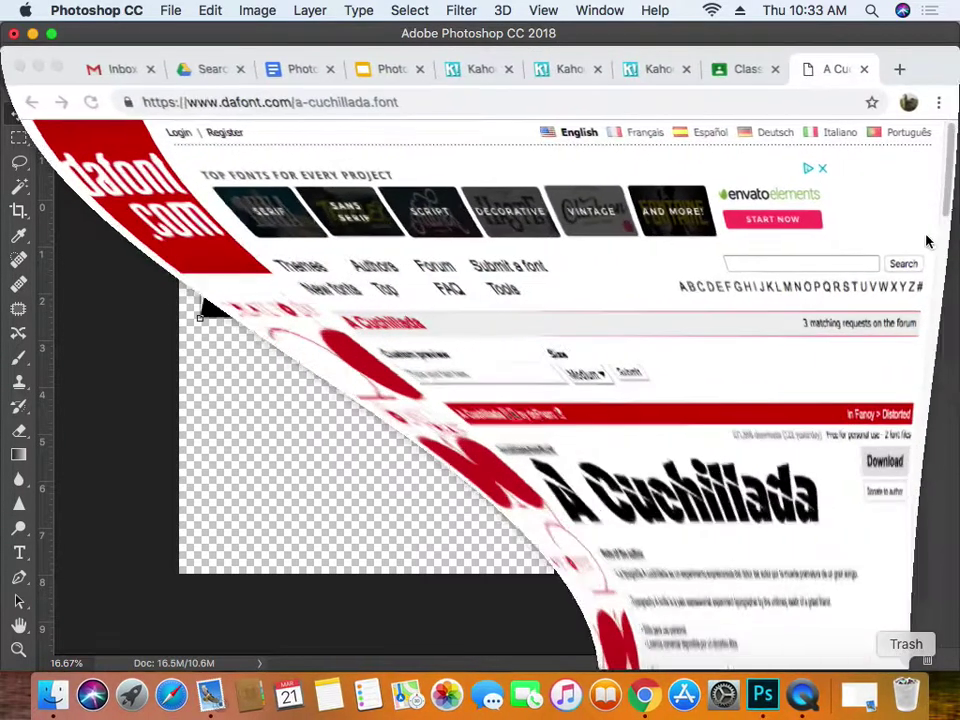
pyautogui.click(900, 69)
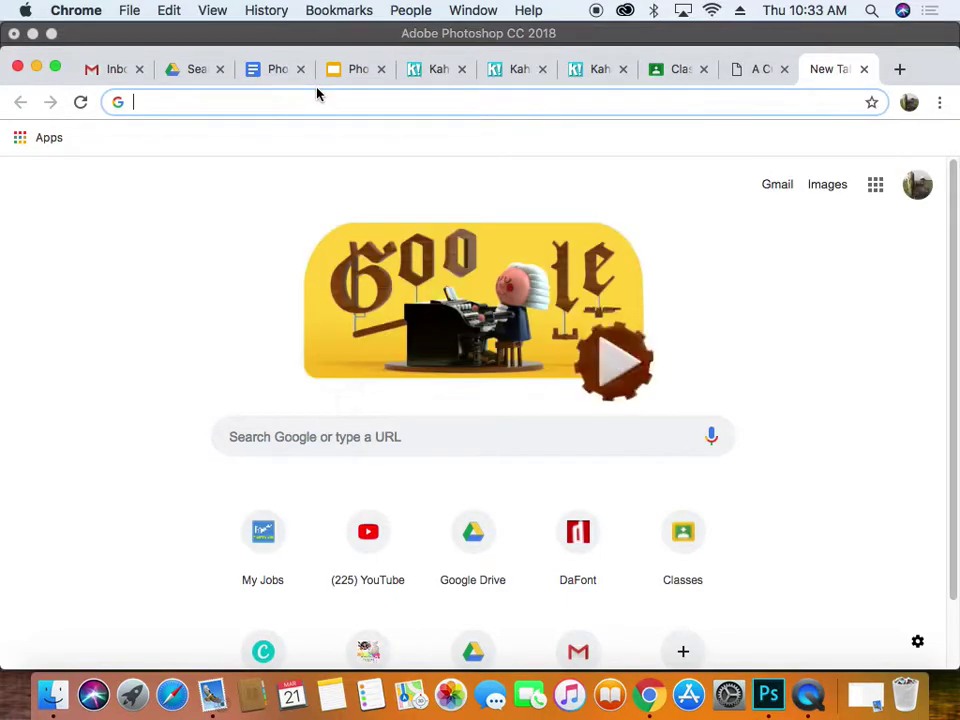
pyautogui.write('Chicken')
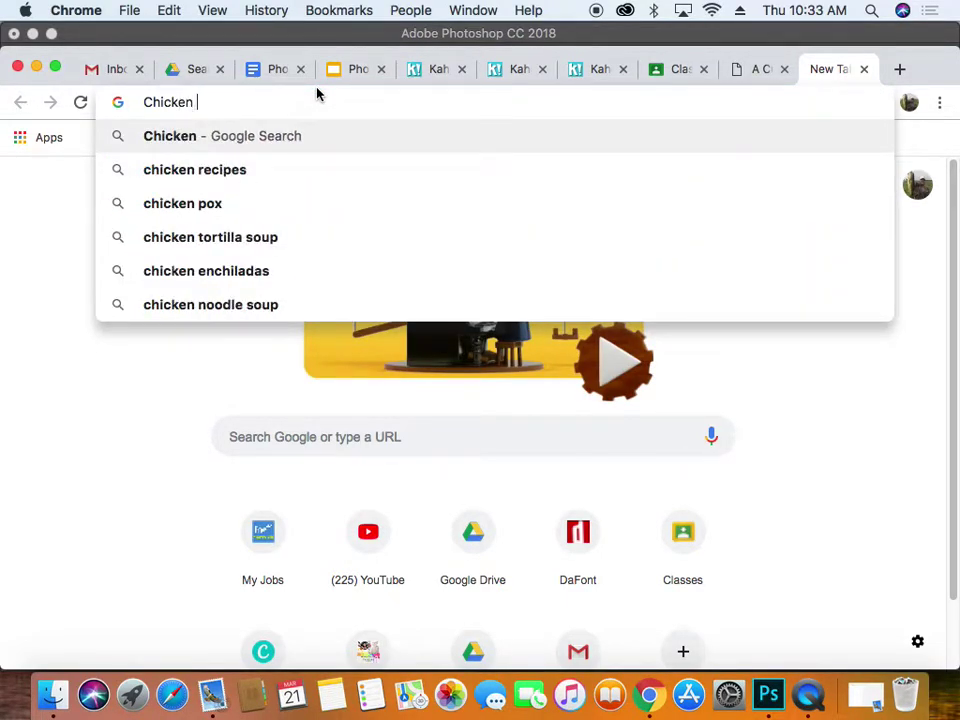
pyautogui.press('BackSpace')
pyautogui.press('BackSpace')
pyautogui.press('BackSpace')
pyautogui.press('BackSpace')
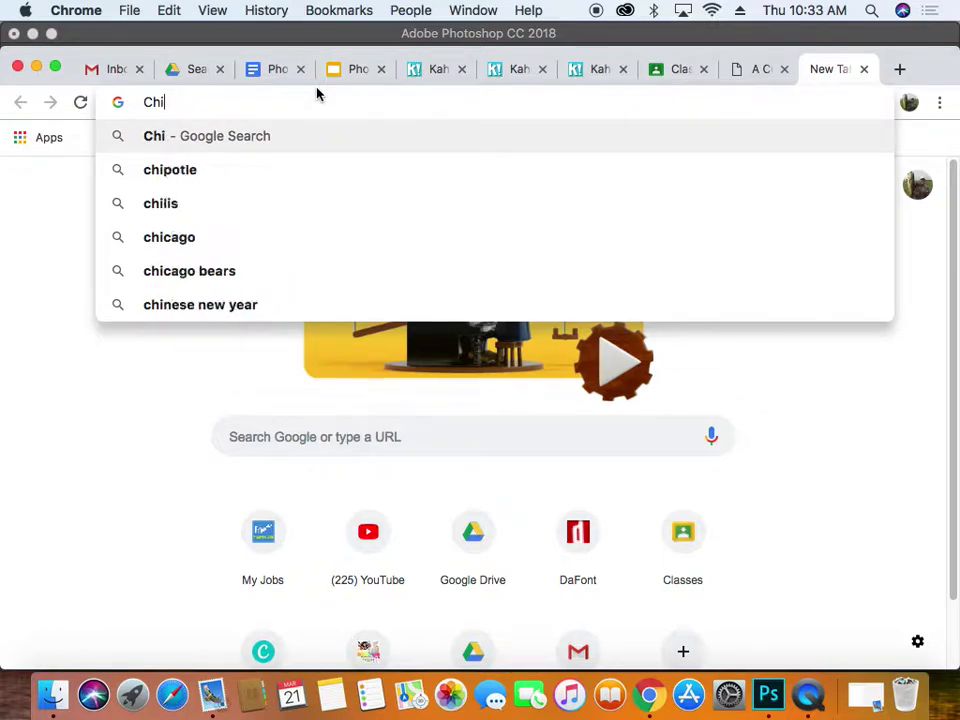
pyautogui.write('cj')
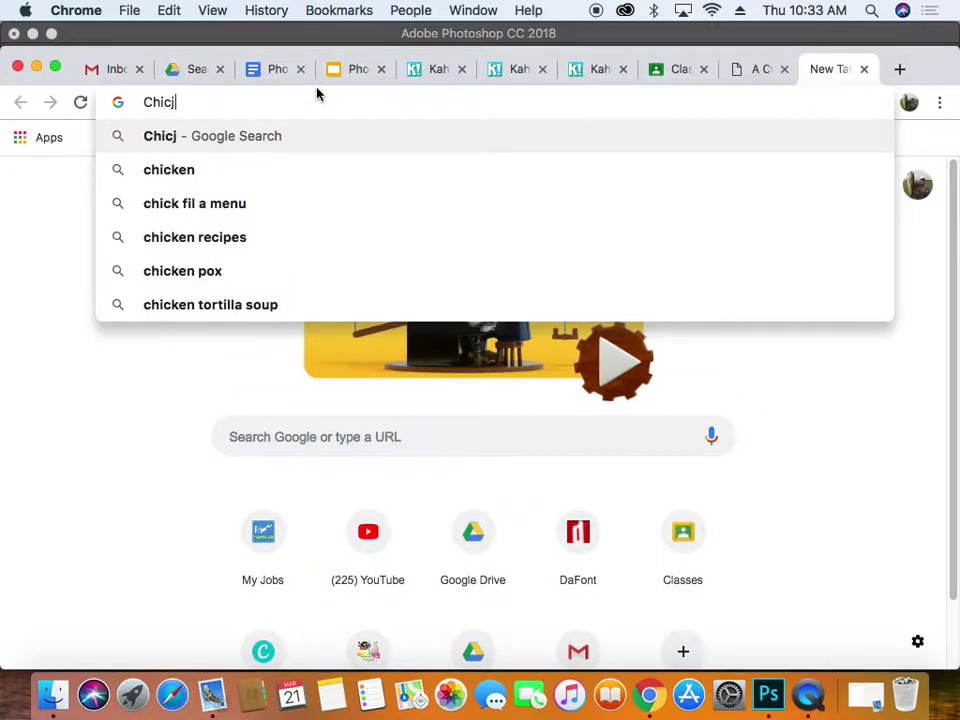
pyautogui.press('BackSpace')
pyautogui.write('ken Drum')
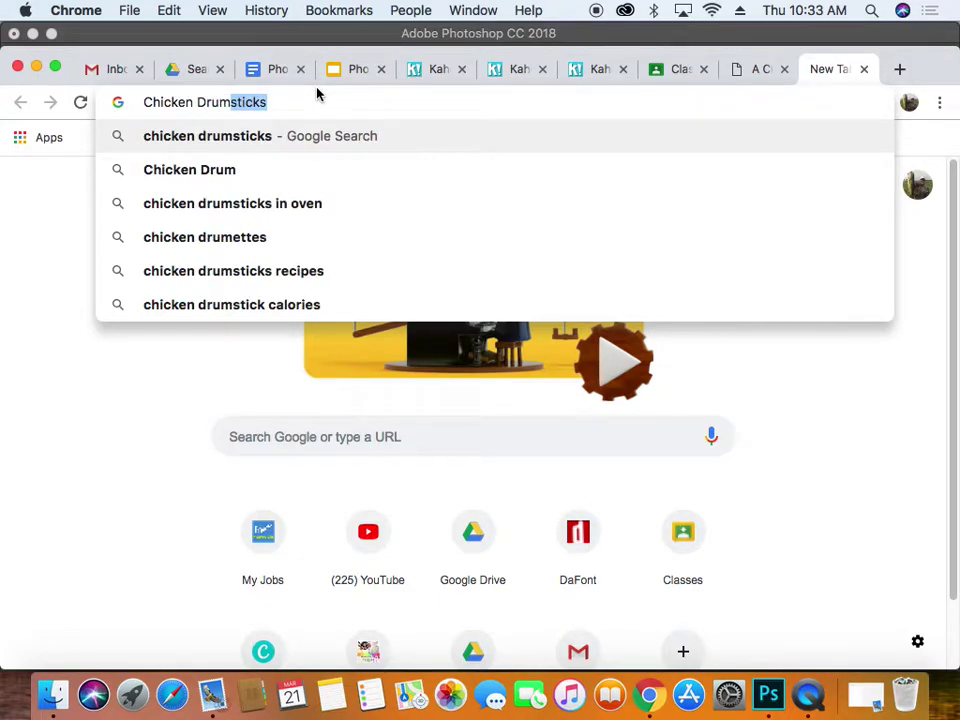
pyautogui.press('Return')
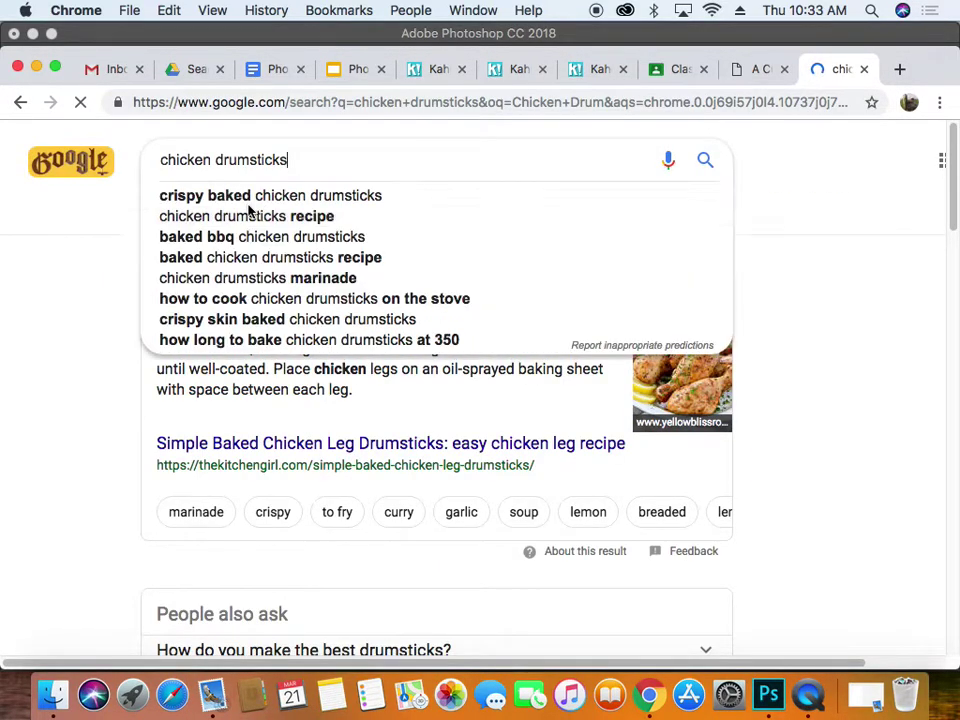
# - Switch to image results and refine the search with 'PNG' to browse transparent drumsticks
pyautogui.click(217, 227)
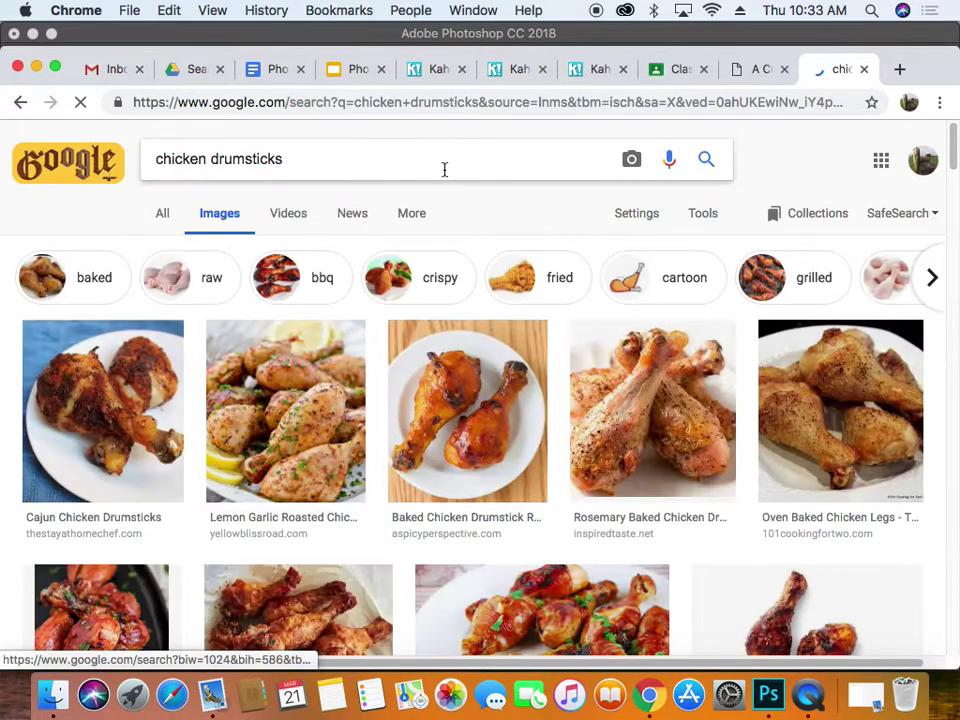
pyautogui.click(369, 146)
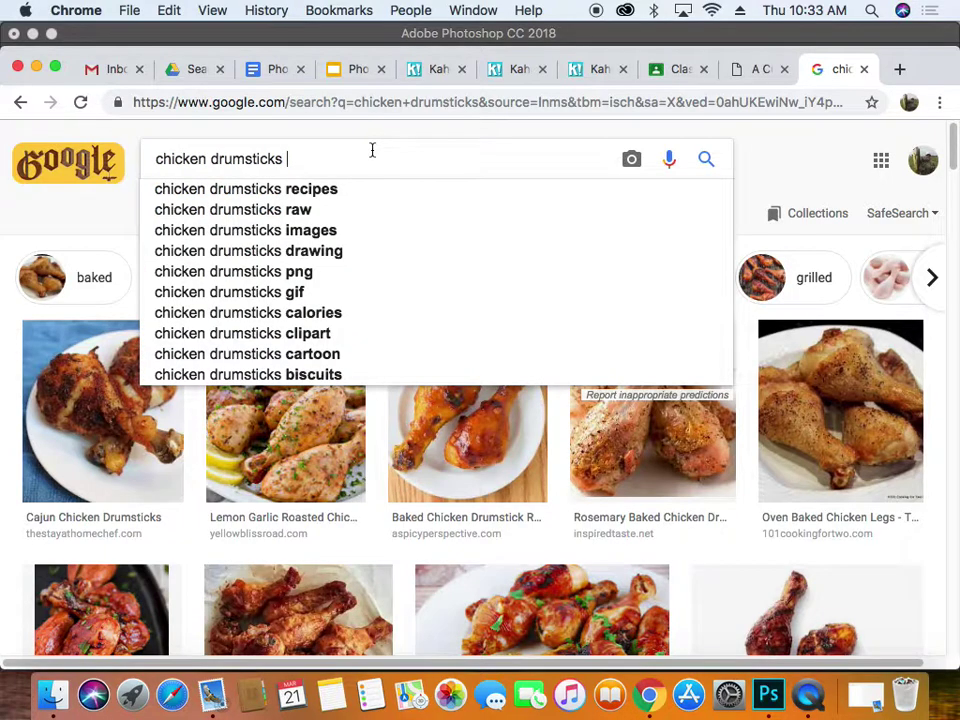
pyautogui.write('PNG')
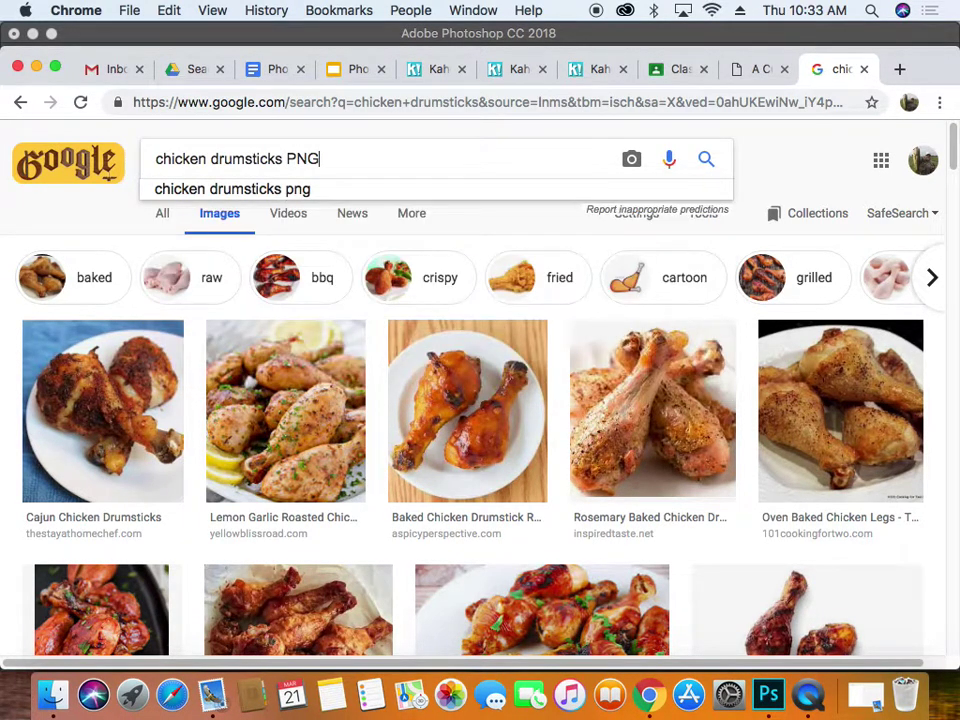
pyautogui.press('Return')
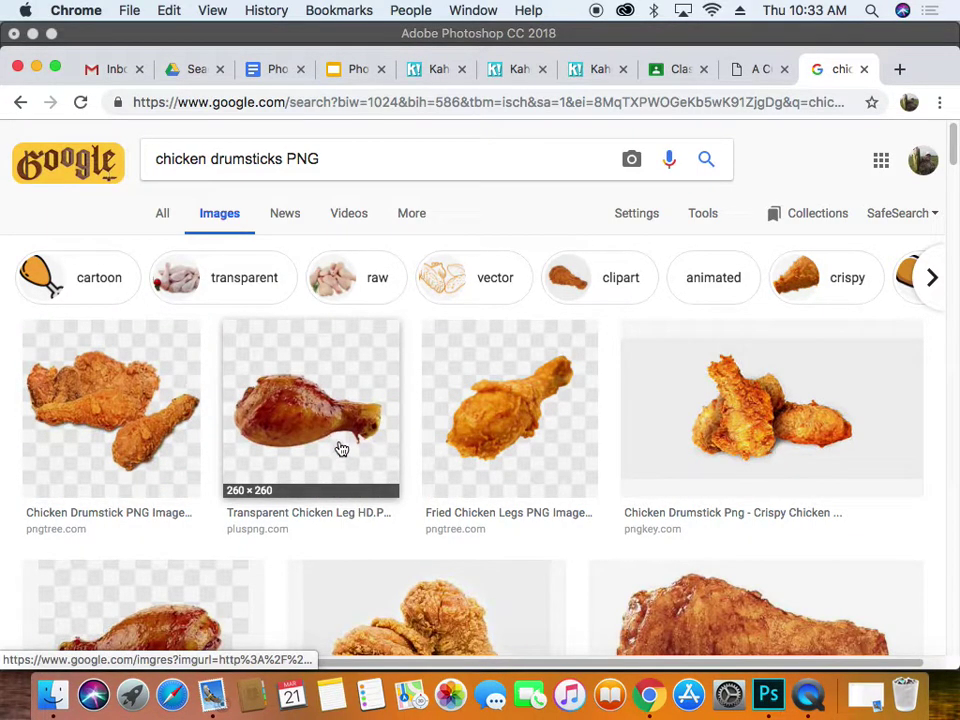
pyautogui.scroll(-3, 315, 432)
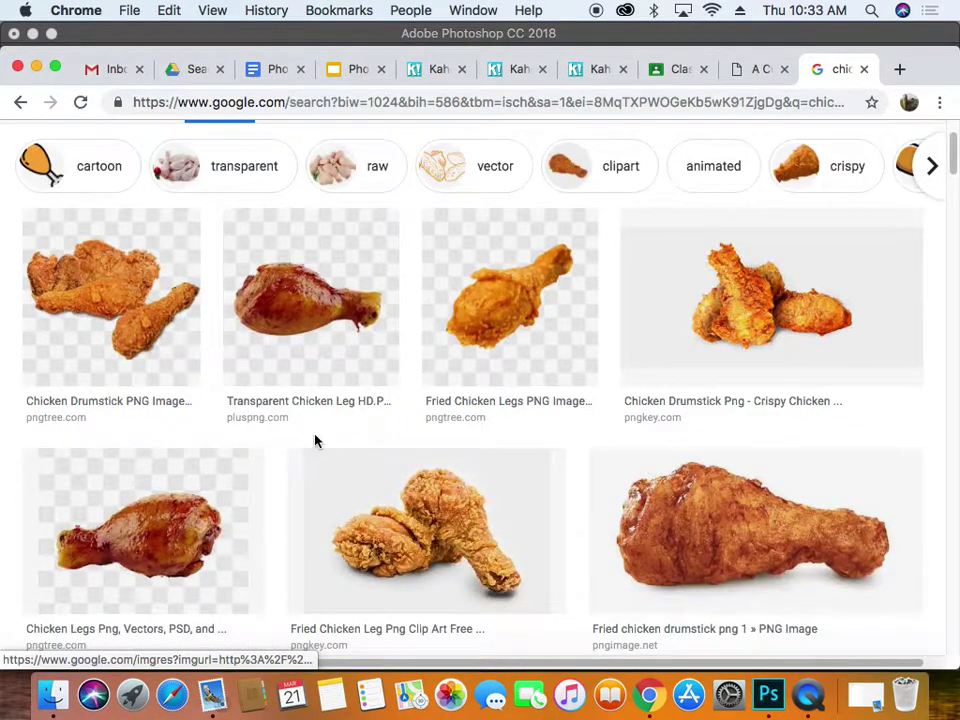
pyautogui.scroll(-3, 315, 440)
pyautogui.scroll(-15, 315, 440)
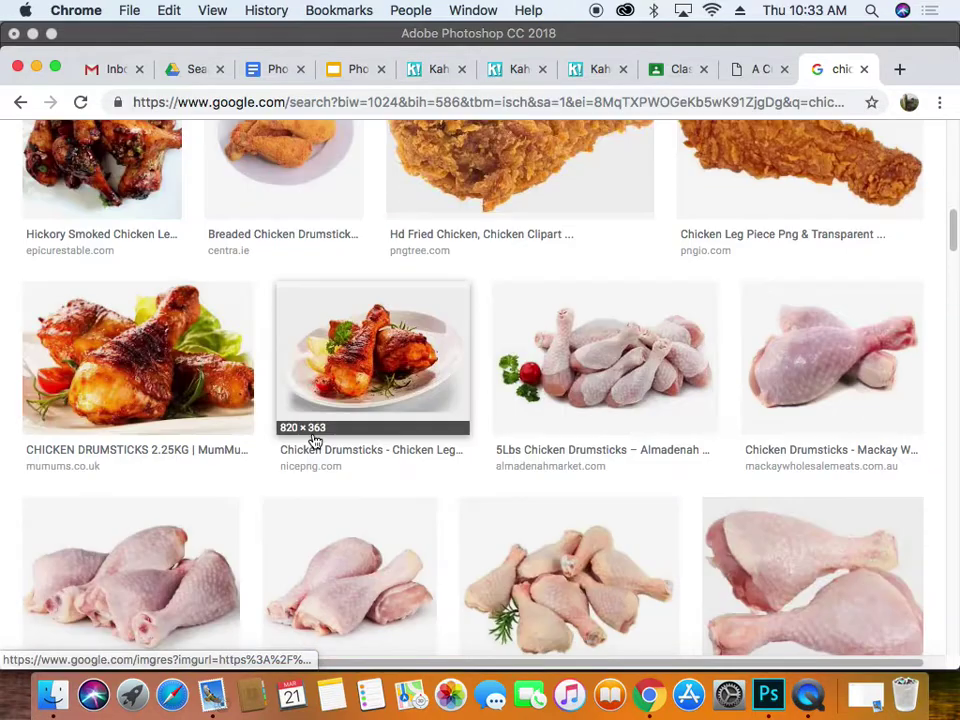
pyautogui.scroll(20, 315, 440)
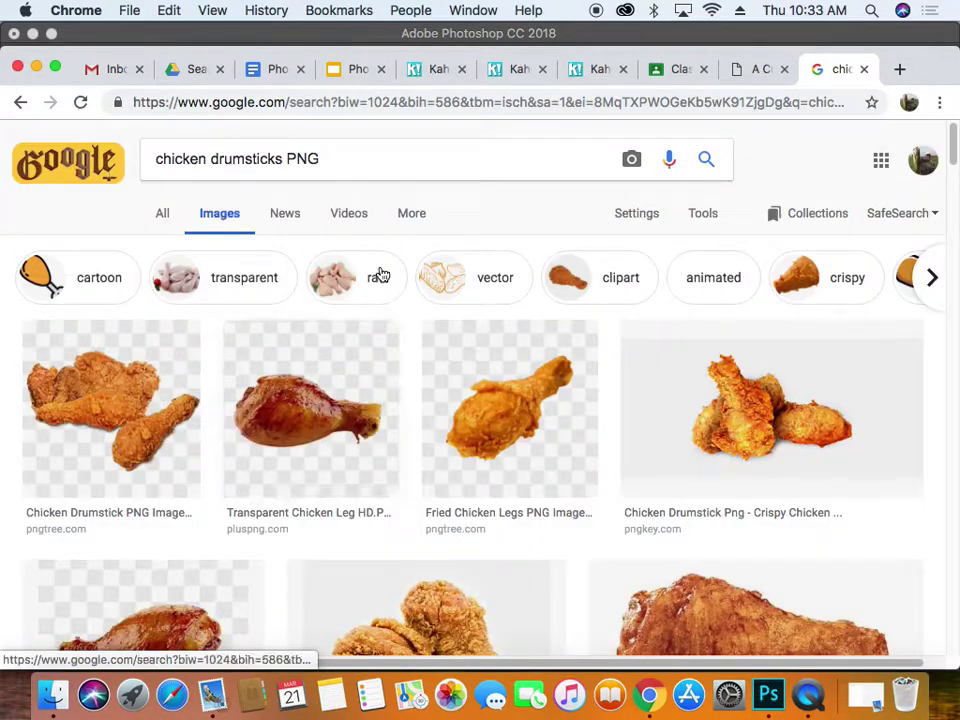
pyautogui.click(359, 155)
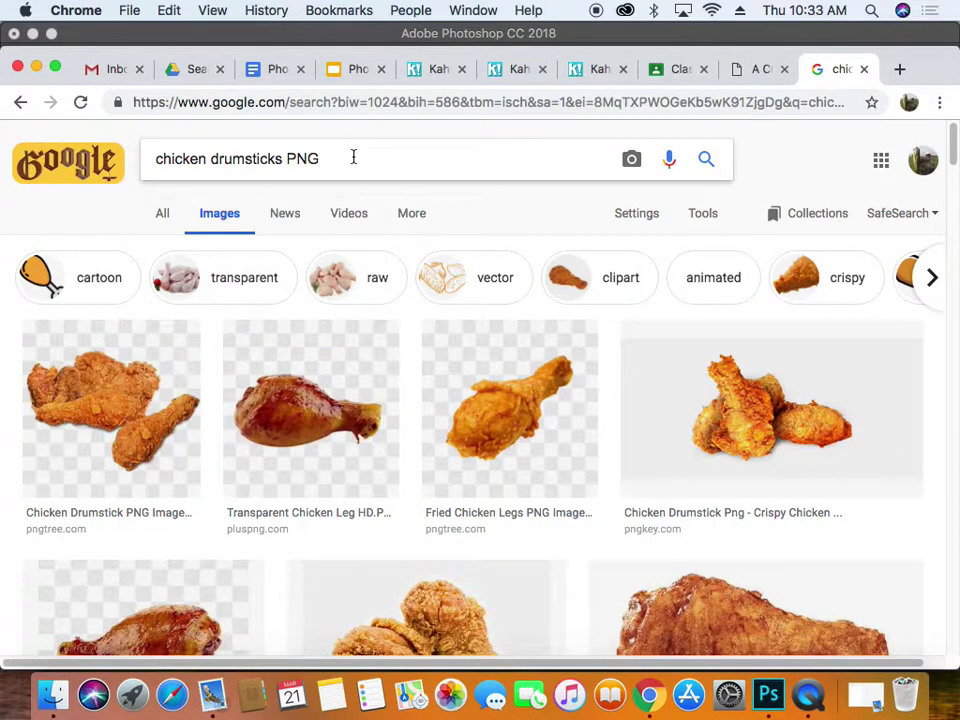
pyautogui.click(286, 158)
pyautogui.write('clipart')
pyautogui.press('Return')
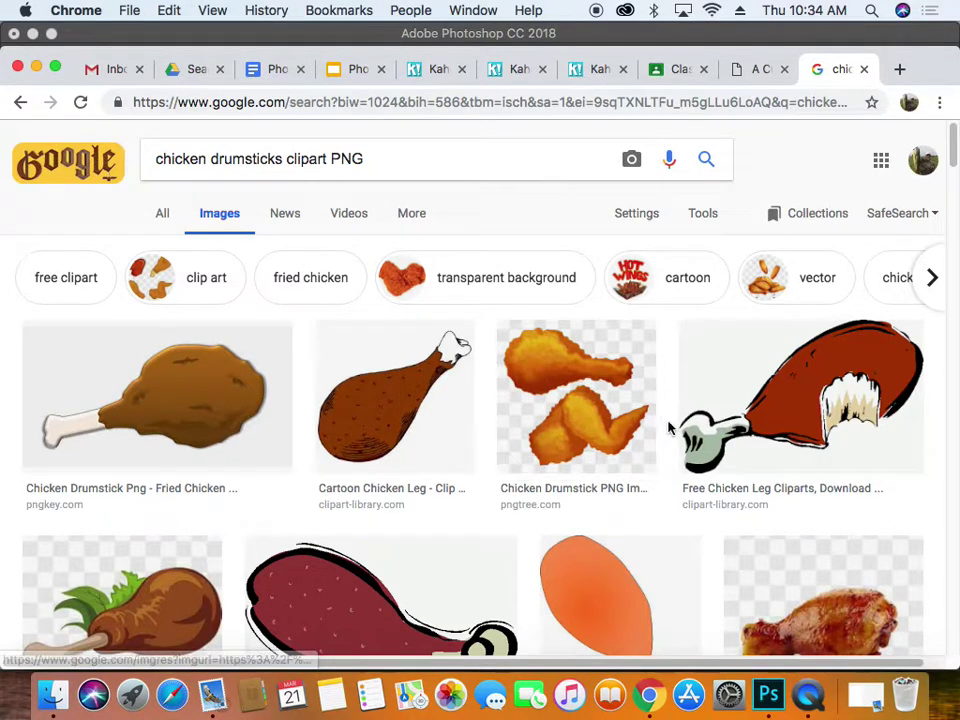
pyautogui.scroll(-3, 672, 425)
pyautogui.scroll(-6, 669, 428)
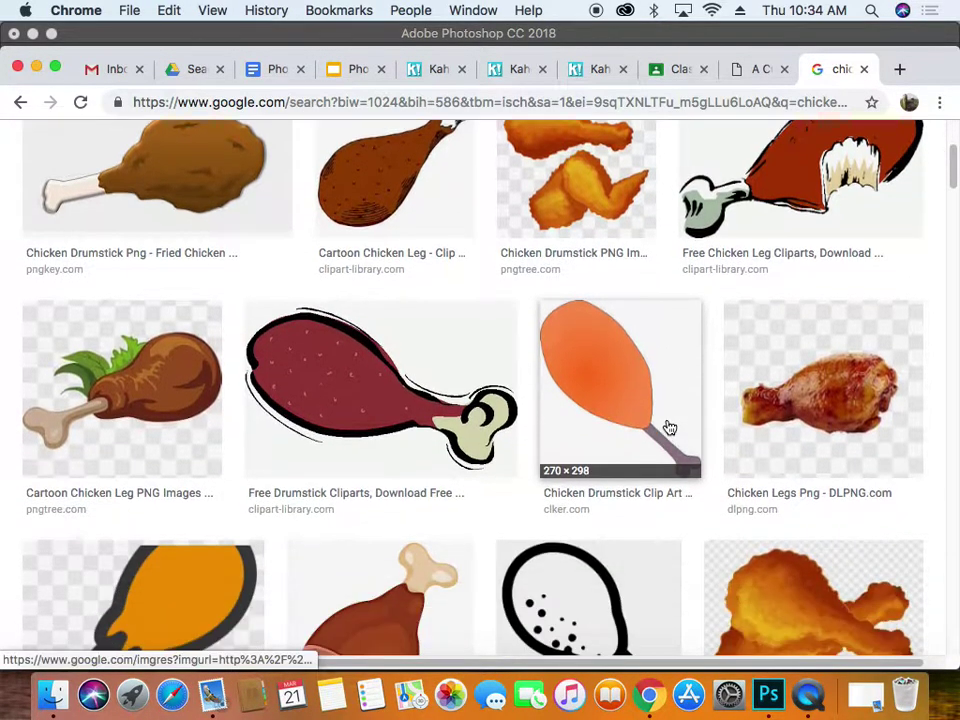
pyautogui.scroll(-5, 669, 428)
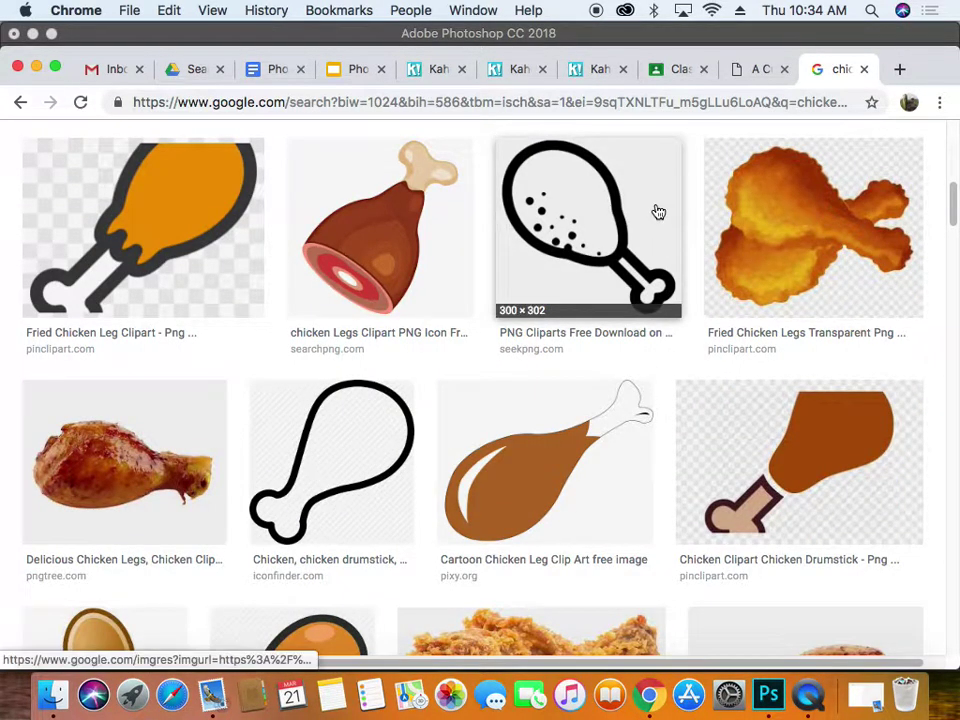
pyautogui.click(156, 228)
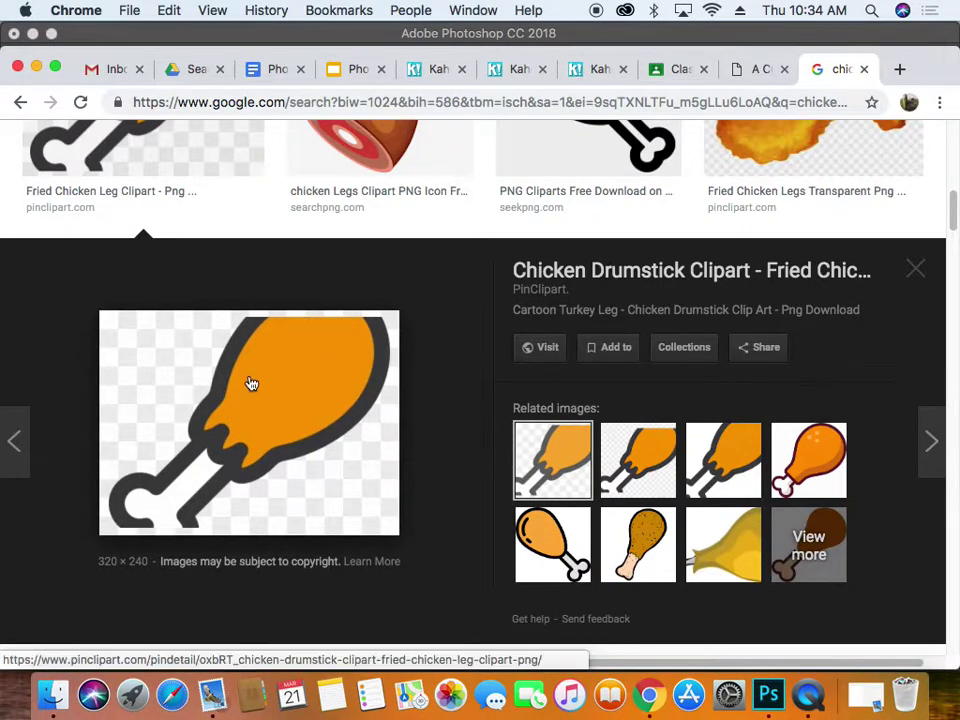
pyautogui.scroll(-3, 252, 383)
pyautogui.scroll(5, 249, 389)
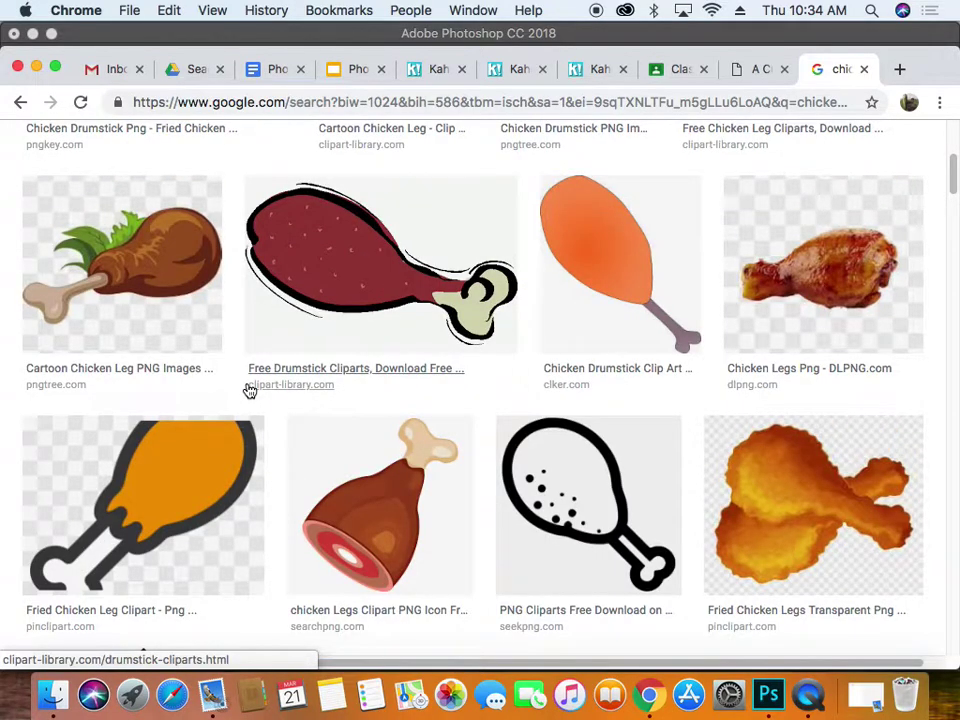
pyautogui.scroll(5, 249, 389)
pyautogui.scroll(-15, 248, 390)
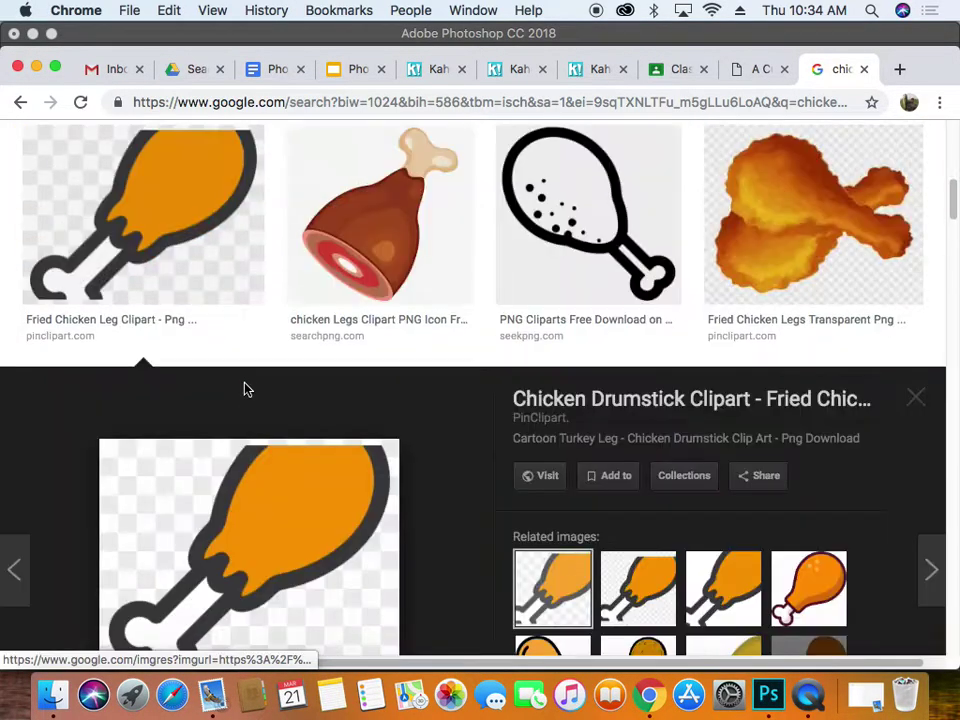
pyautogui.scroll(-12, 247, 390)
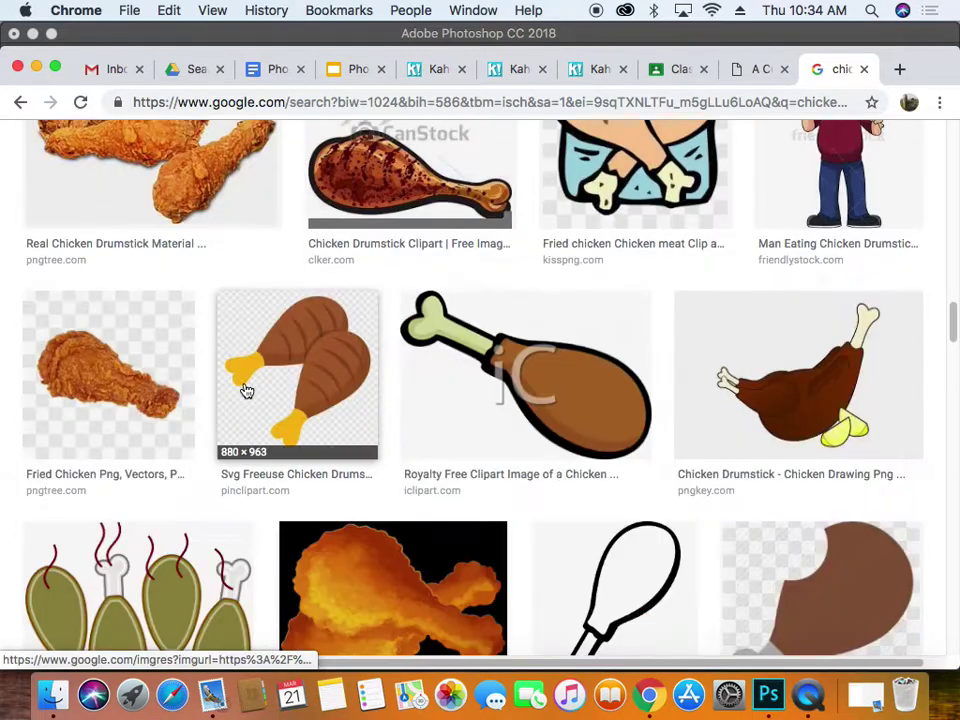
pyautogui.scroll(-8, 247, 390)
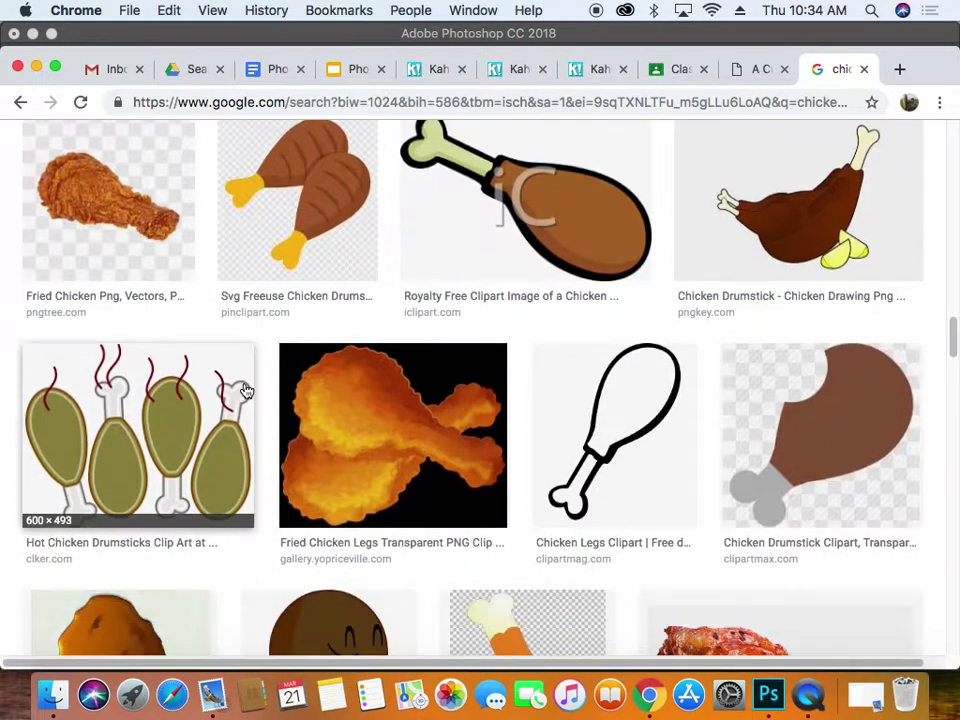
pyautogui.scroll(-3, 247, 390)
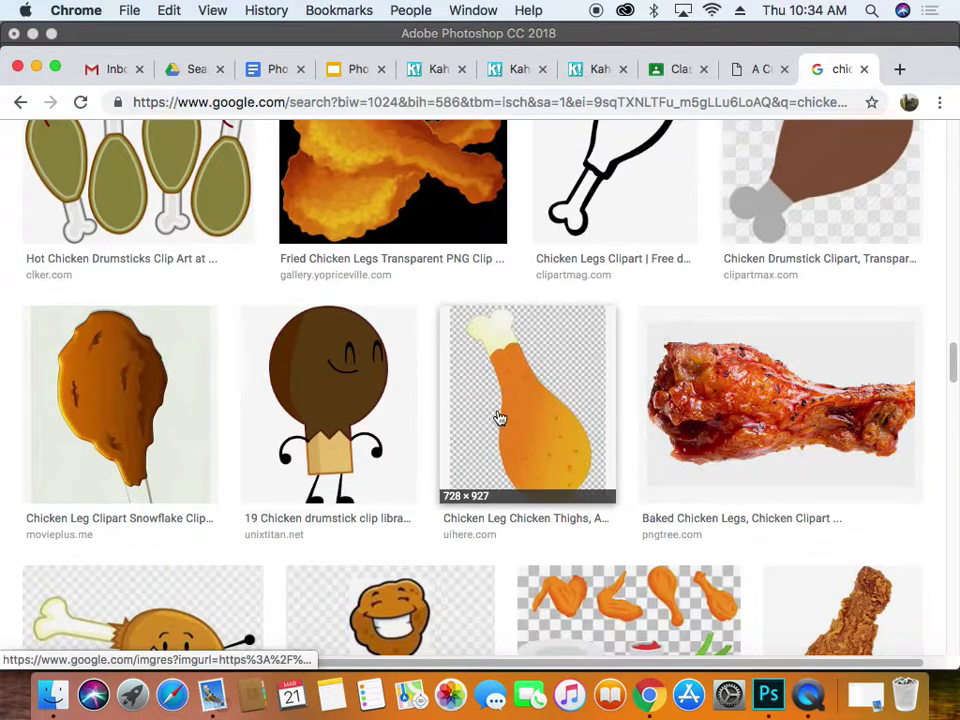
pyautogui.scroll(-6, 522, 421)
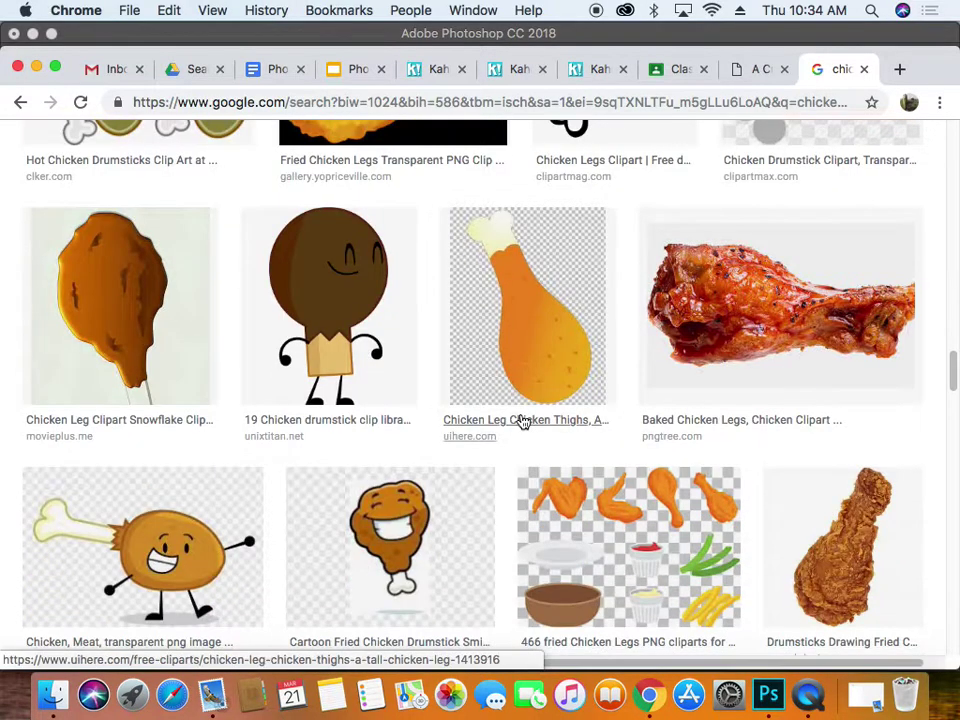
pyautogui.scroll(-10, 522, 421)
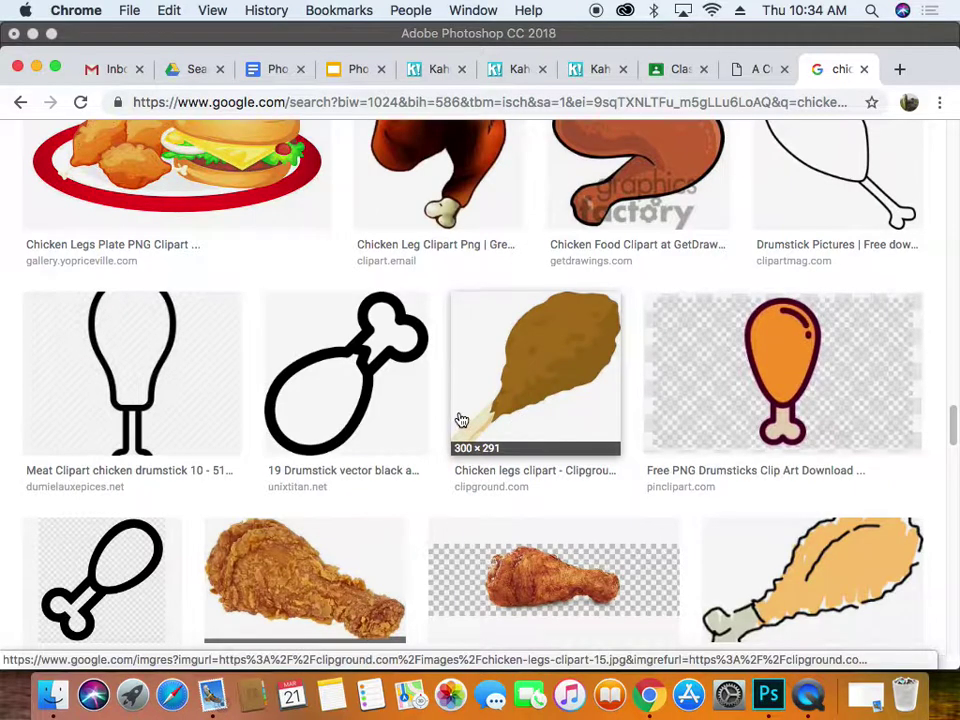
pyautogui.scroll(-5, 456, 418)
pyautogui.scroll(-7, 456, 420)
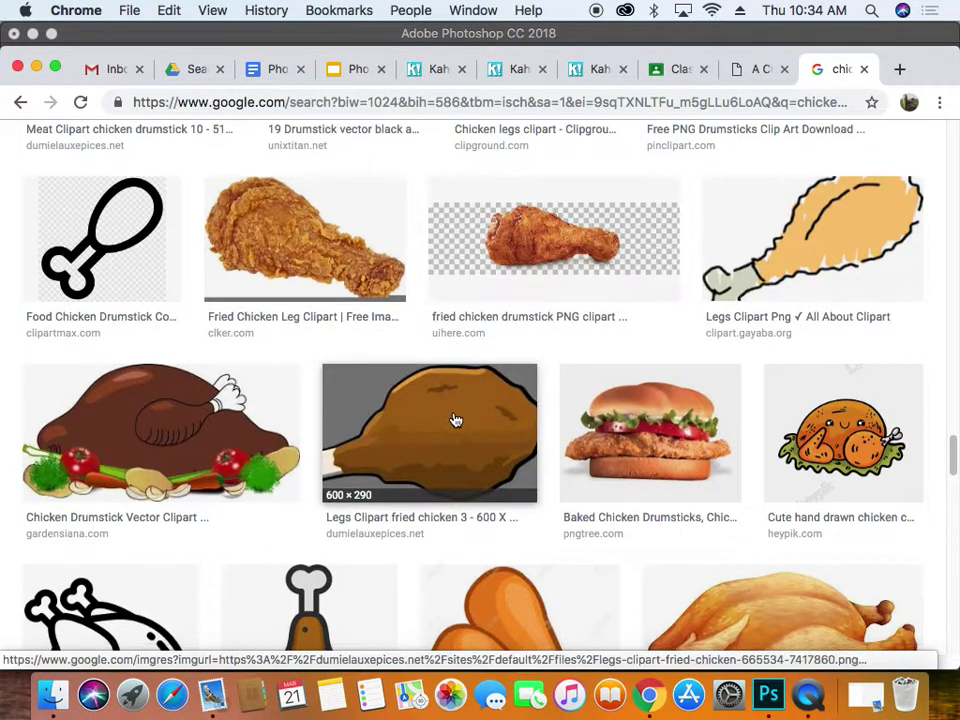
pyautogui.scroll(-1, 456, 420)
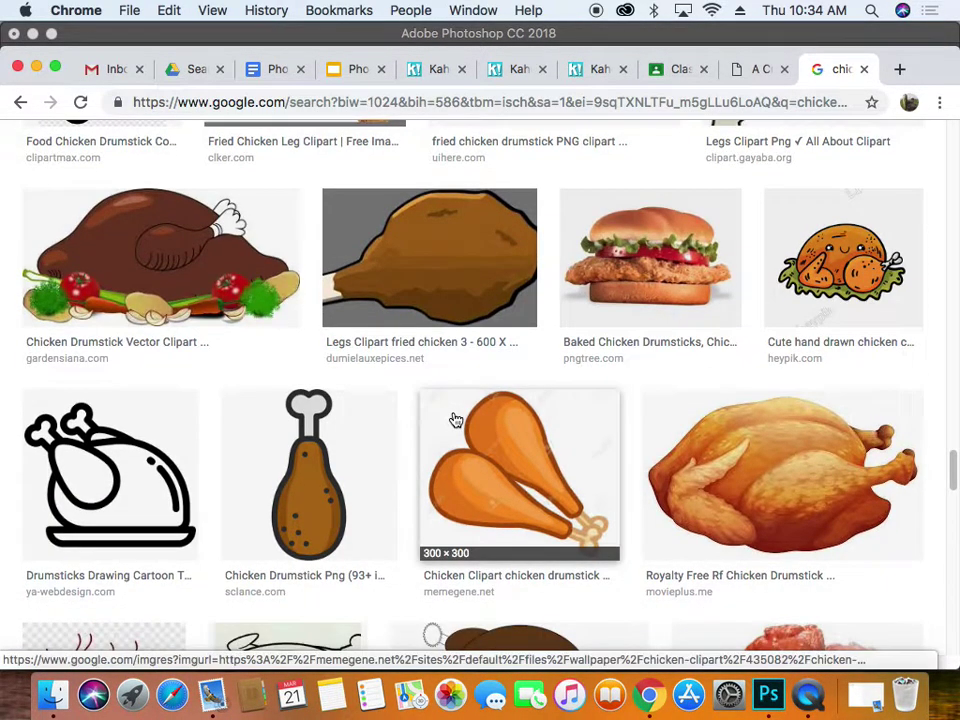
pyautogui.scroll(-2, 456, 420)
pyautogui.scroll(-2, 456, 420)
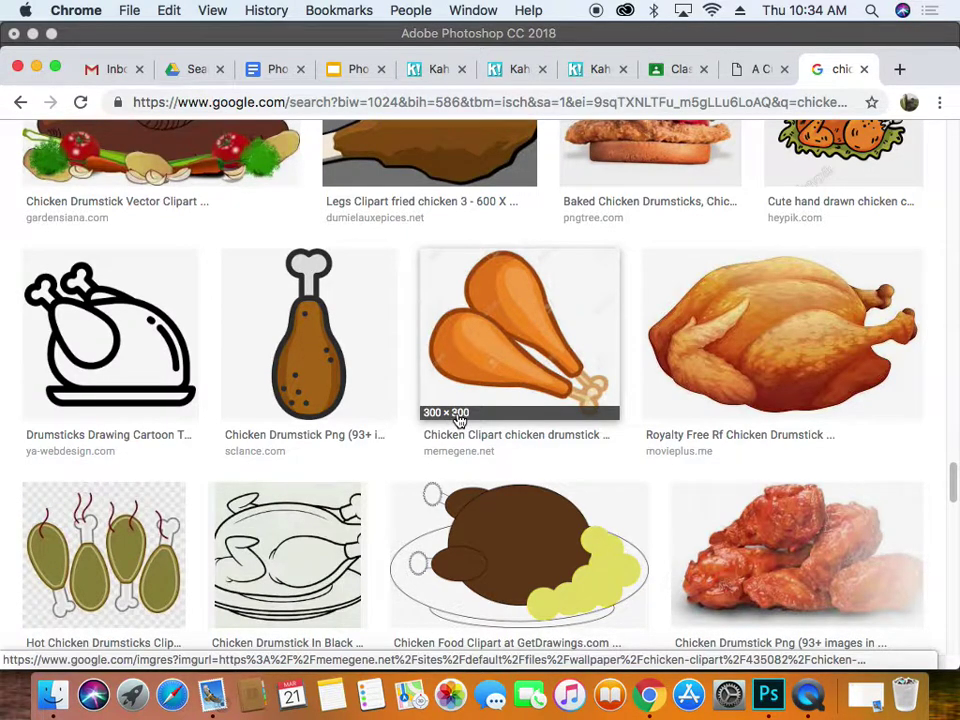
pyautogui.scroll(-5, 457, 422)
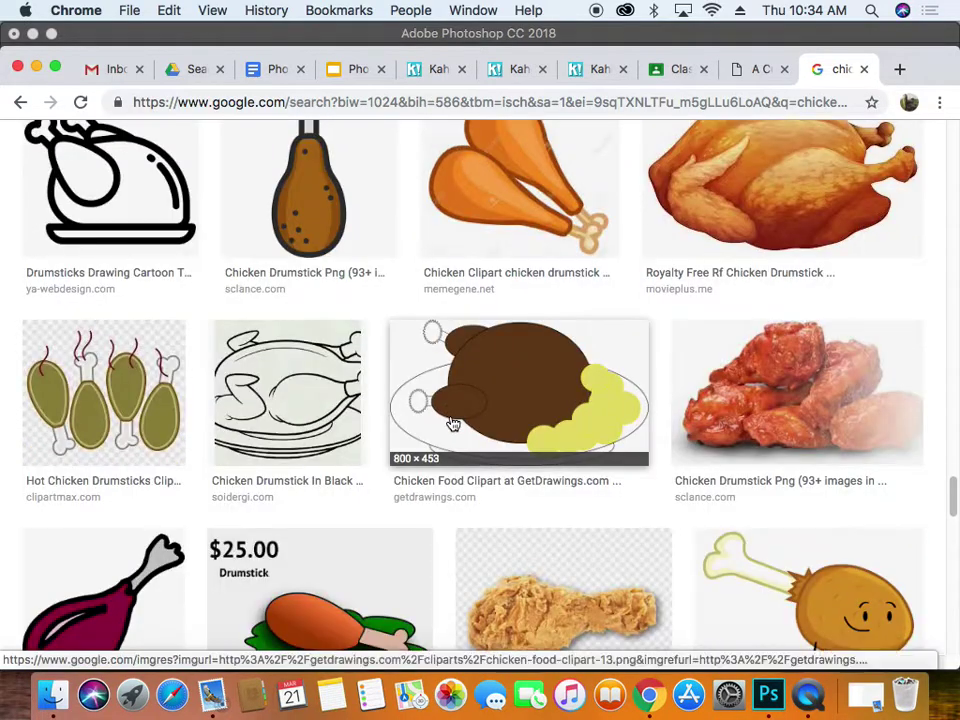
pyautogui.scroll(-10, 453, 424)
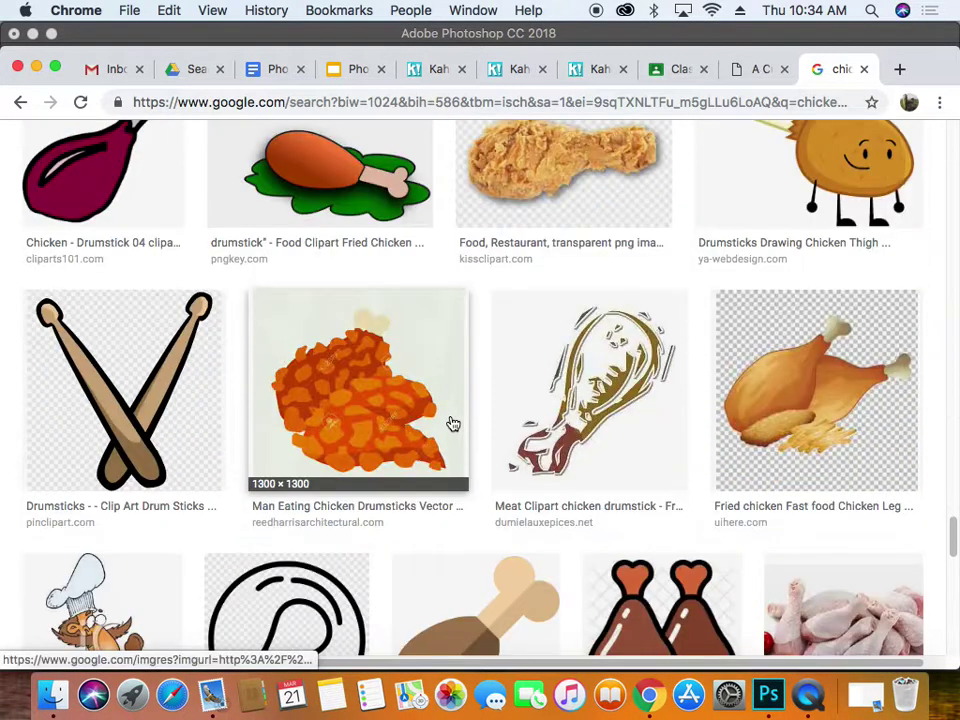
pyautogui.scroll(-2, 453, 424)
# - Save the outlined Meat Clipart drumstick image to the Desktop with Save Image As
pyautogui.click(580, 344)
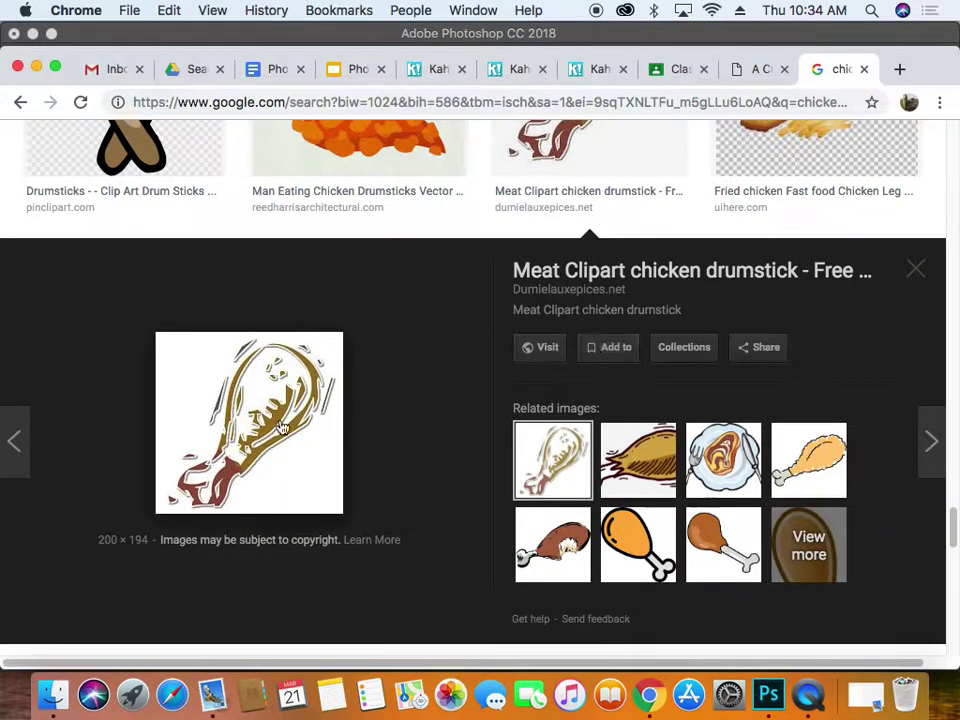
pyautogui.rightClick(238, 386)
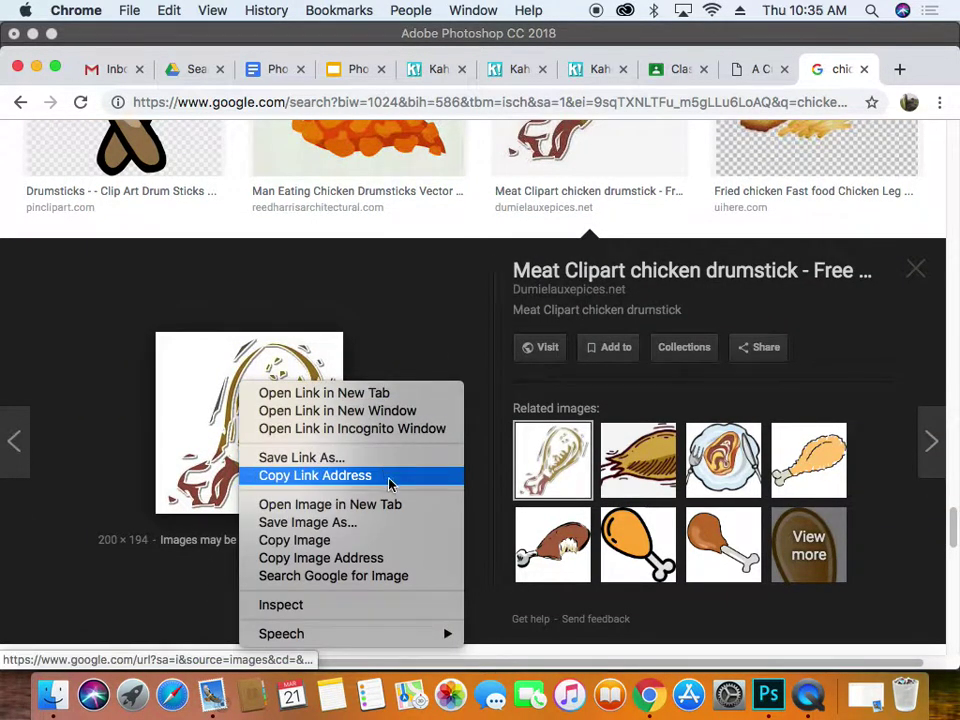
pyautogui.click(357, 524)
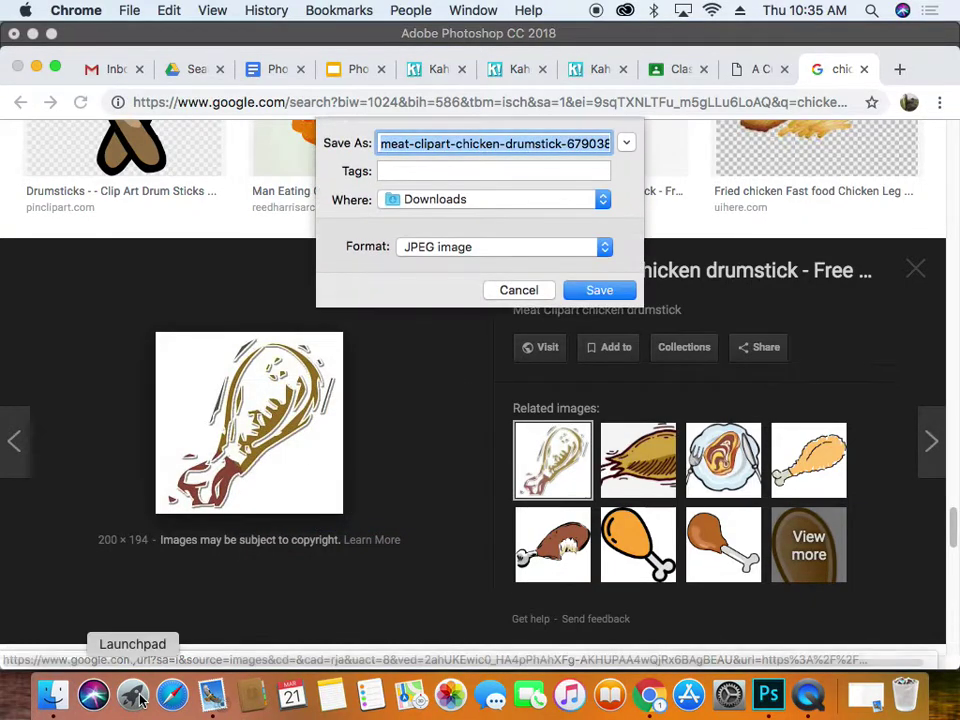
pyautogui.click(603, 200)
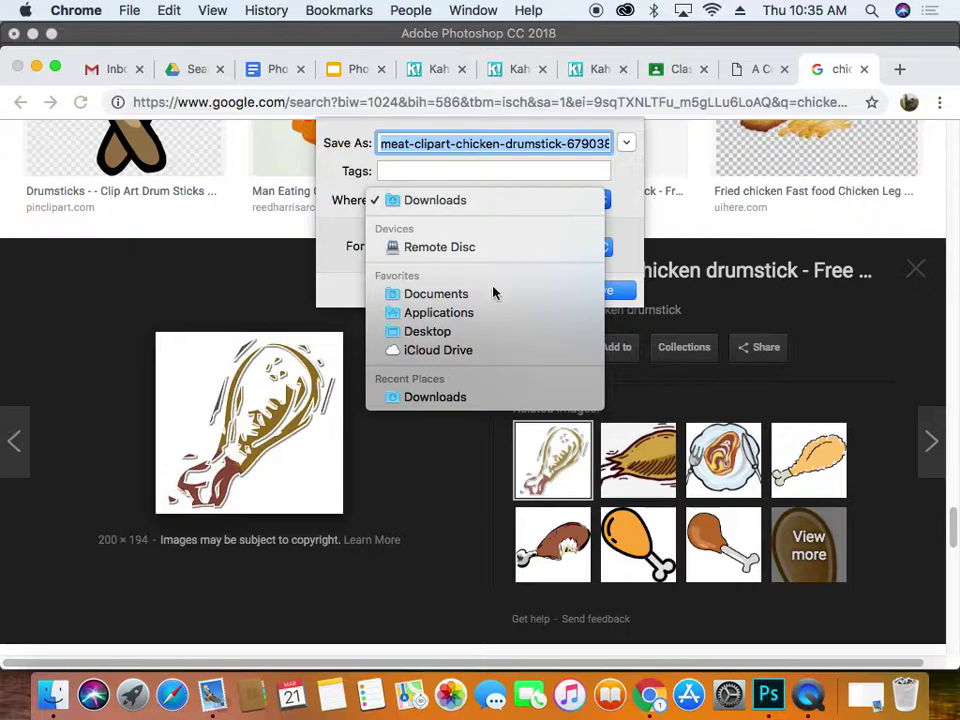
pyautogui.click(510, 333)
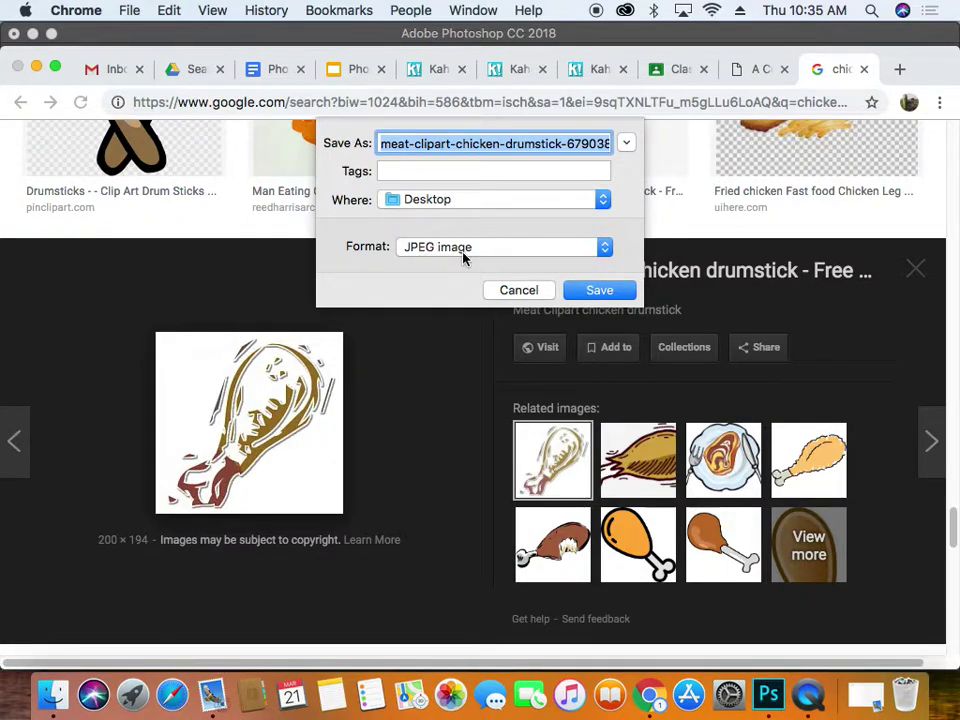
pyautogui.click(598, 291)
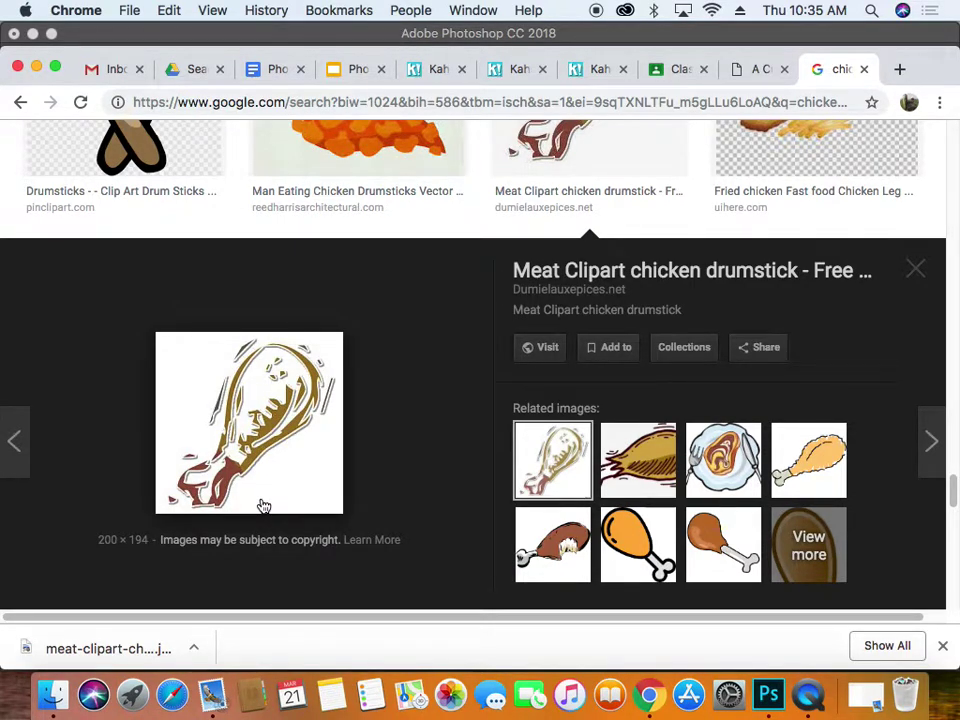
# - Open the meat-clipart-chicken-drumstick JPG from the Desktop in Photoshop with File > Open
pyautogui.click(768, 695)
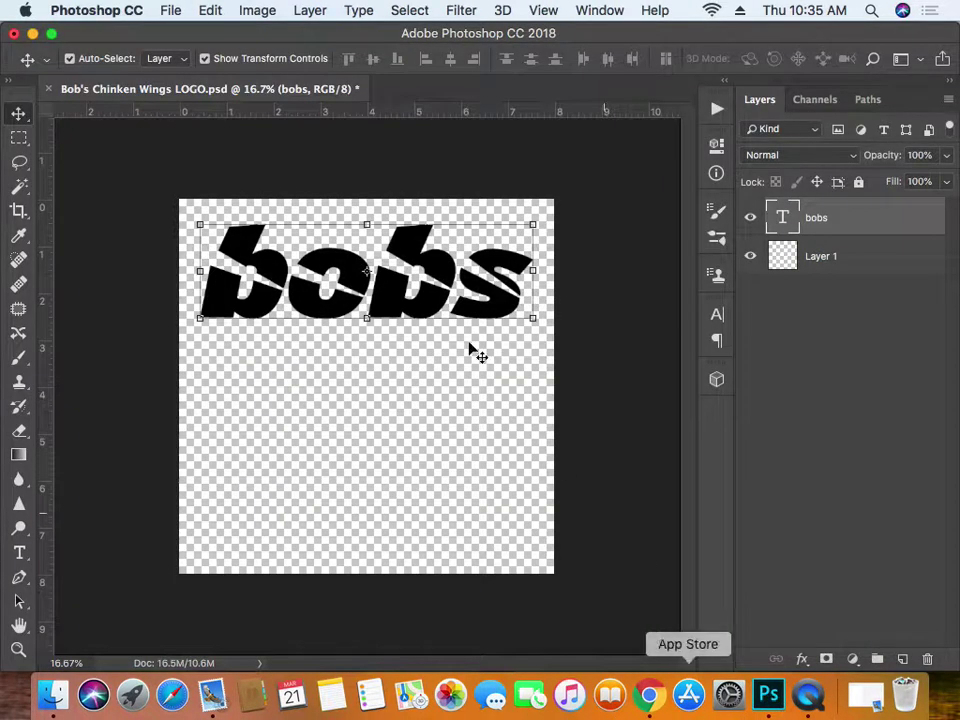
pyautogui.click(168, 10)
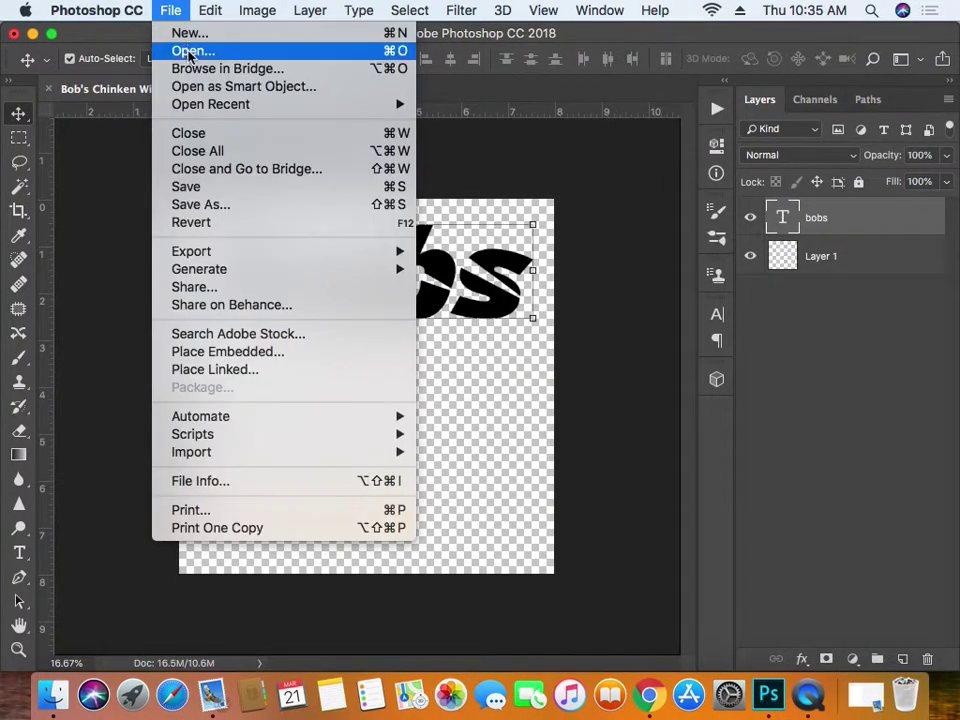
pyautogui.click(190, 53)
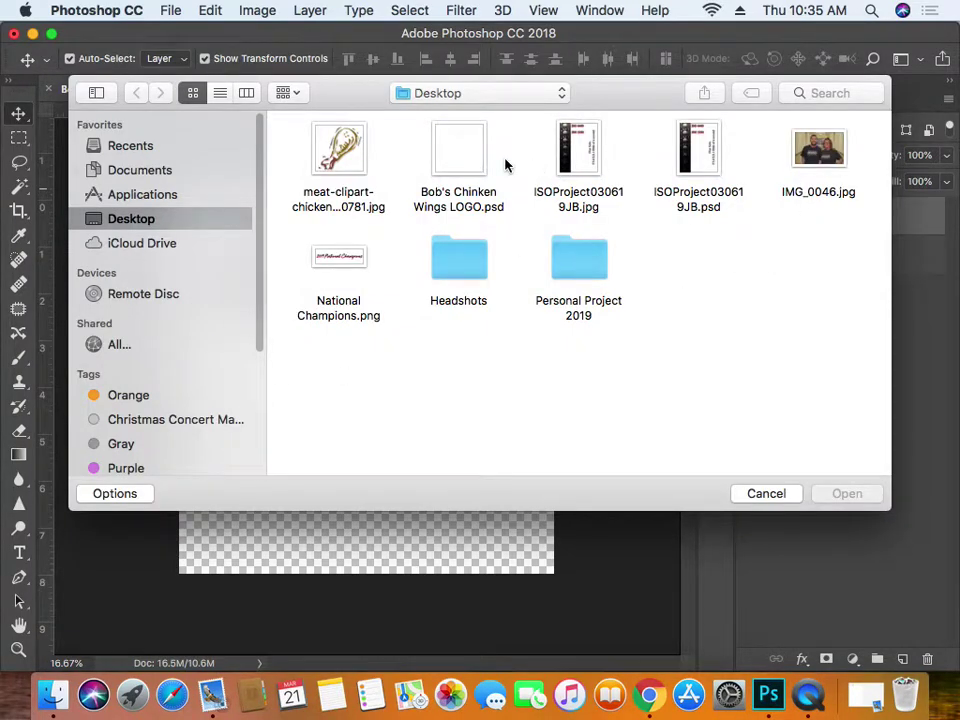
pyautogui.click(312, 150)
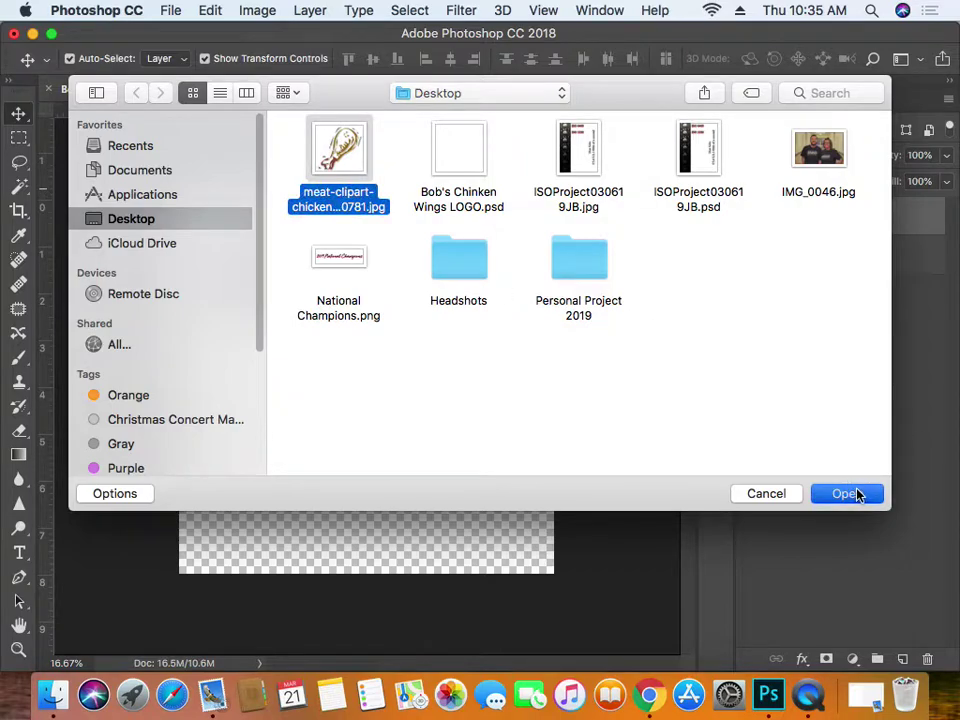
pyautogui.click(864, 496)
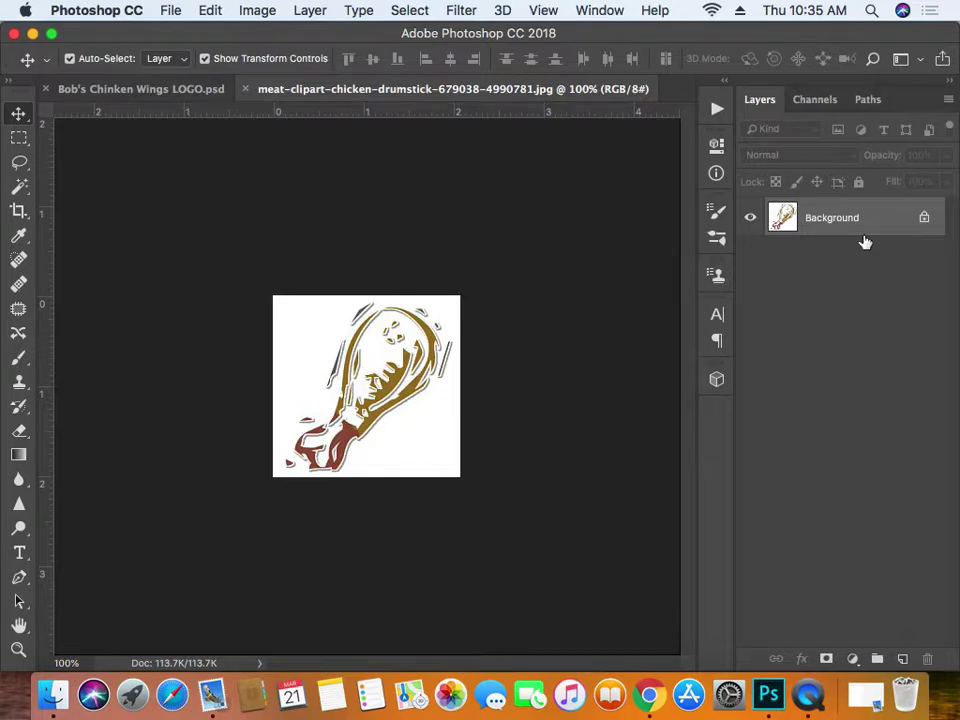
# - Duplicate to Layer 1, select white with Color Range at fuzziness 116, delete it, and deselect
pyautogui.press('super+j')
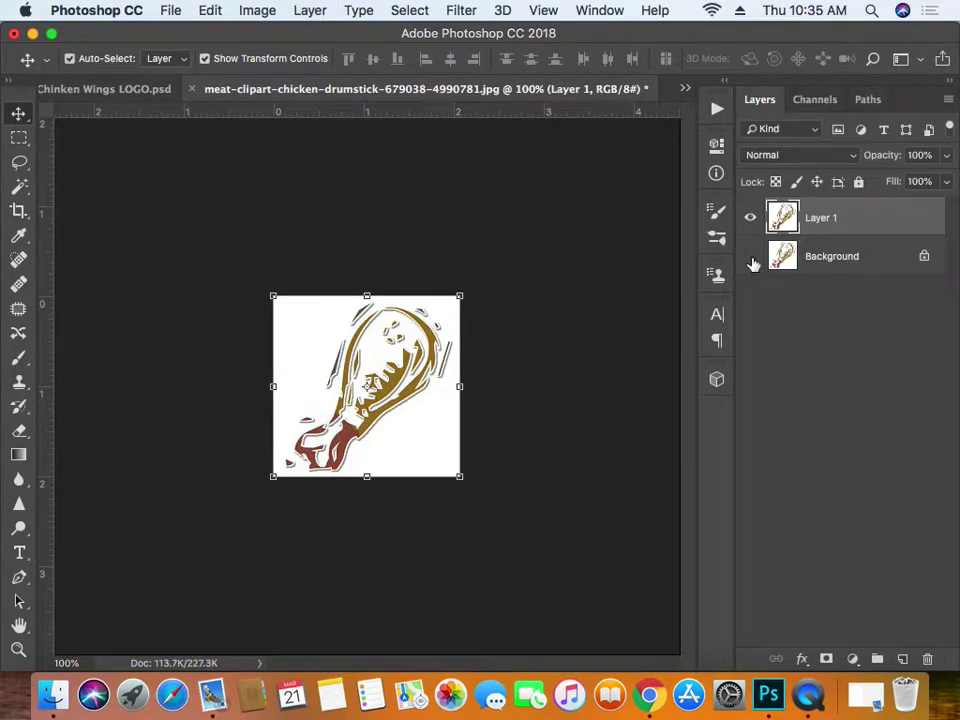
pyautogui.click(412, 11)
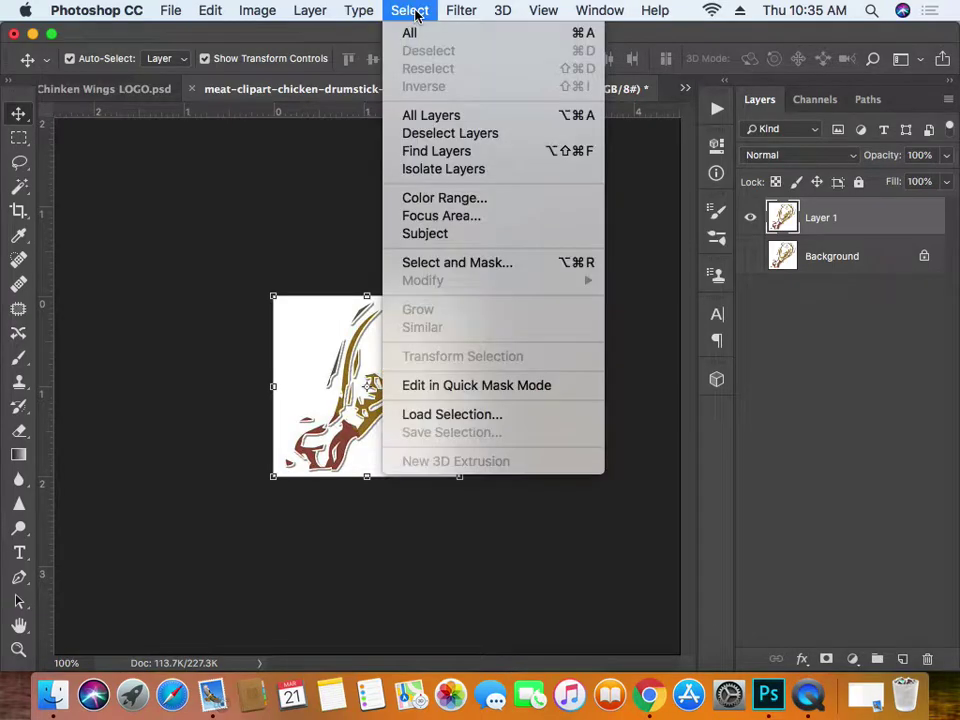
pyautogui.click(435, 197)
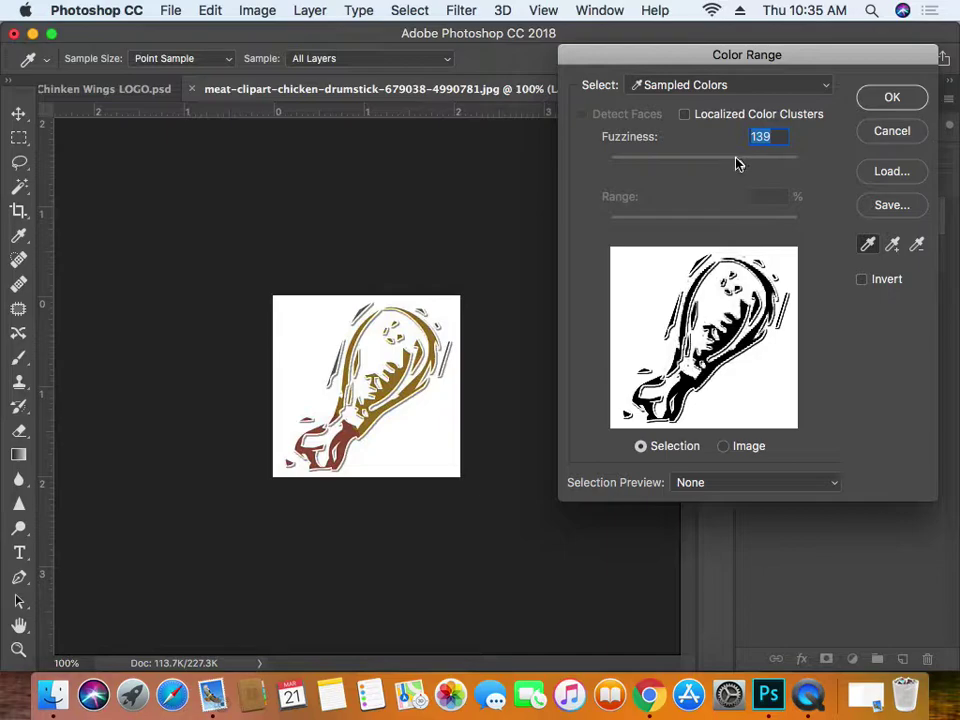
pyautogui.moveTo(758, 168); pyautogui.dragTo(720, 172)
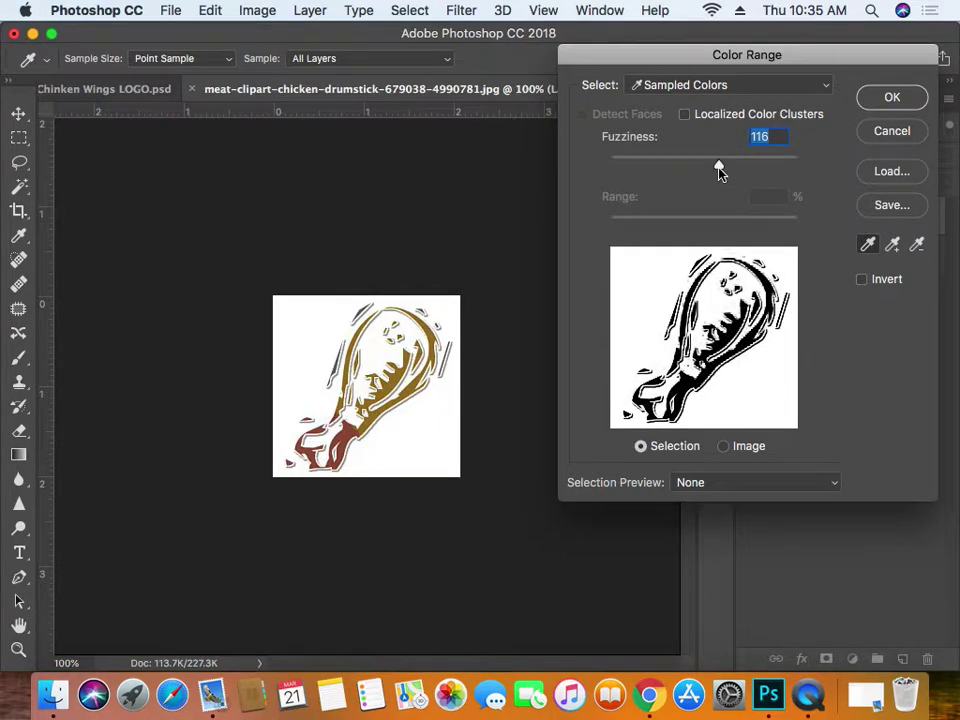
pyautogui.click(891, 101)
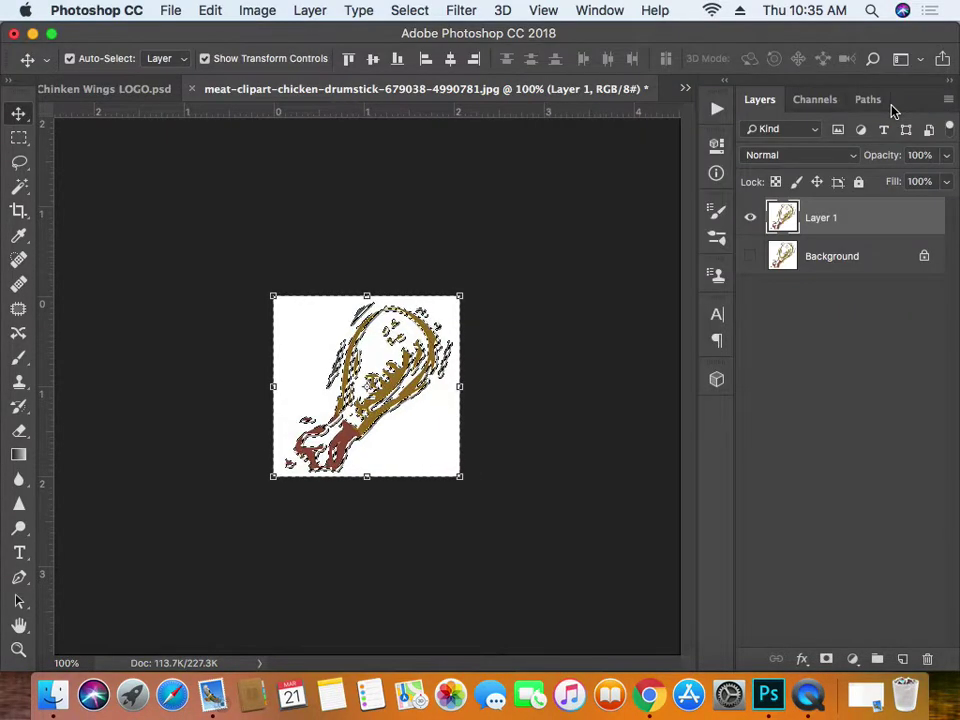
pyautogui.press('Delete')
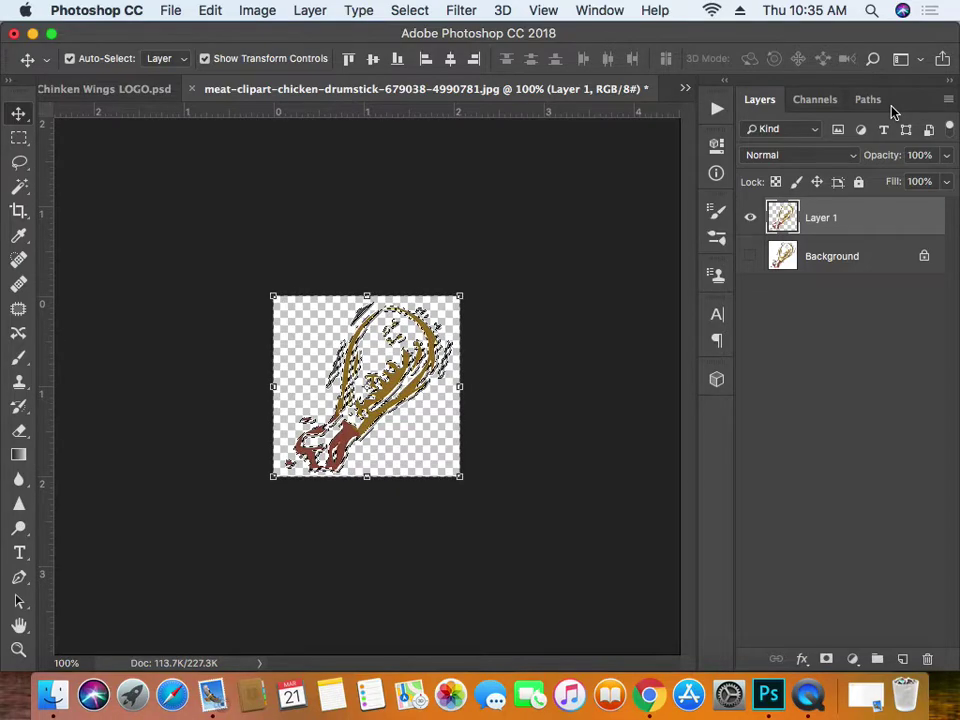
pyautogui.hotkey('ctrl', 'd')
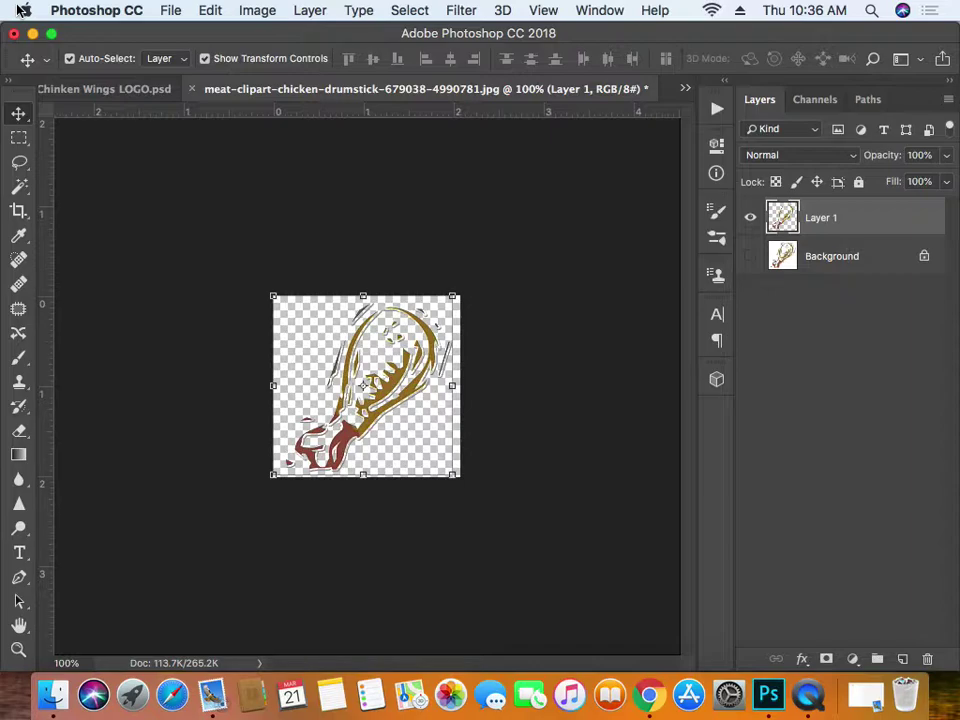
# - Define the transparent drumstick drawing as a new brush preset named Wing
pyautogui.click(204, 11)
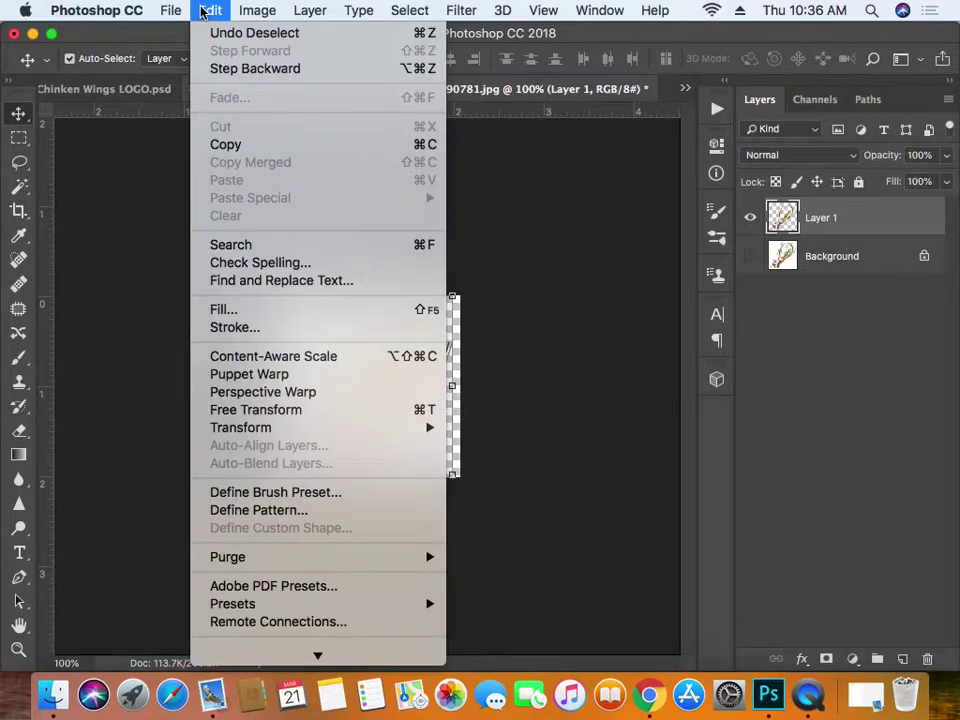
pyautogui.click(302, 494)
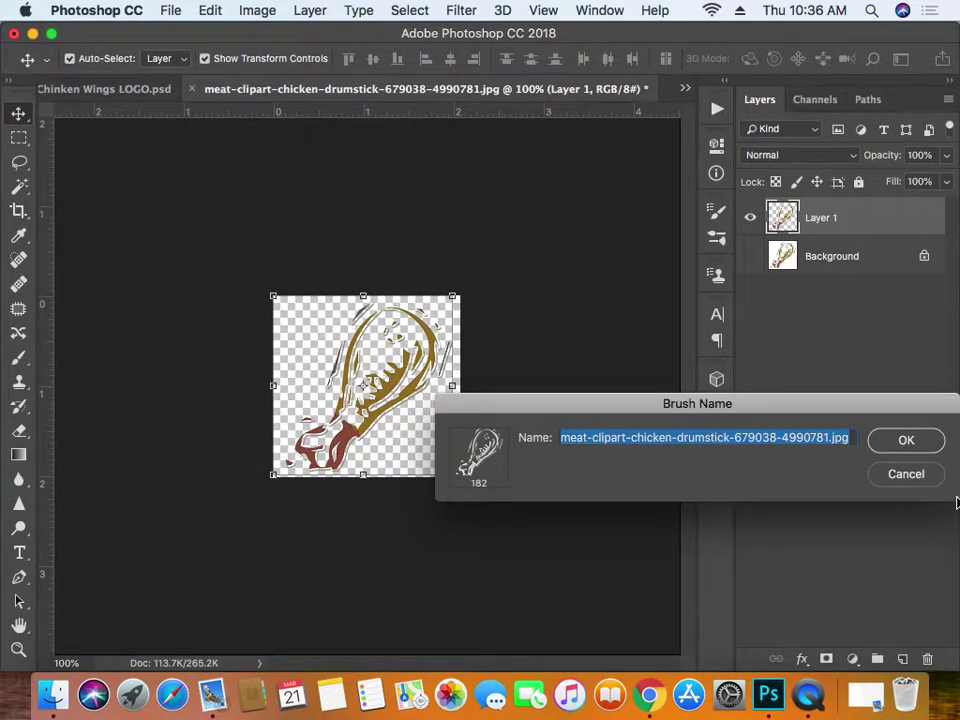
pyautogui.write('Wing')
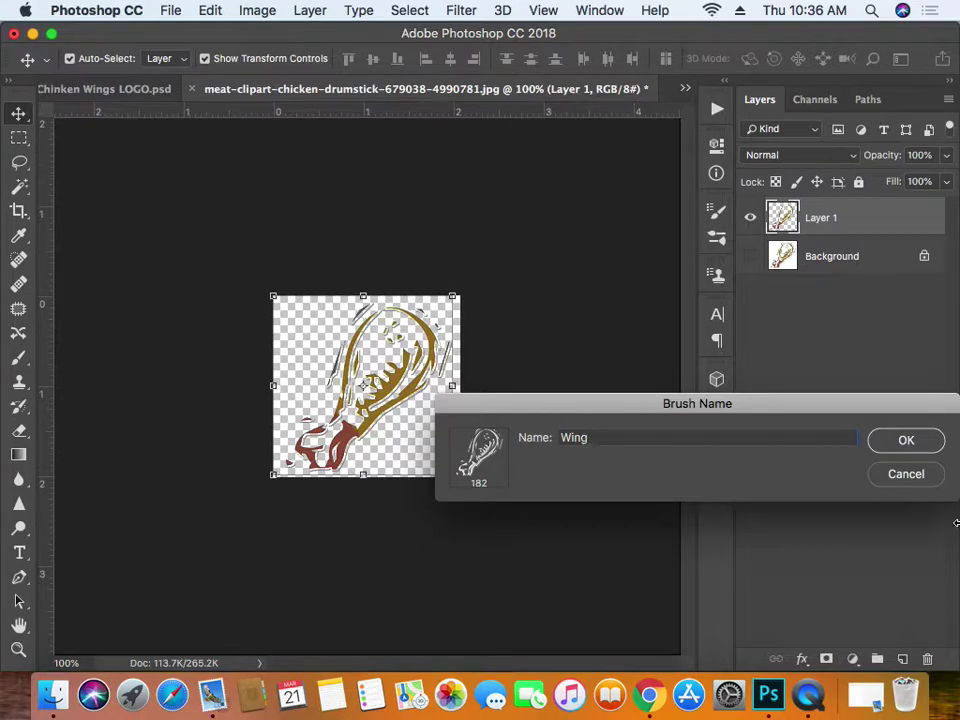
pyautogui.click(928, 438)
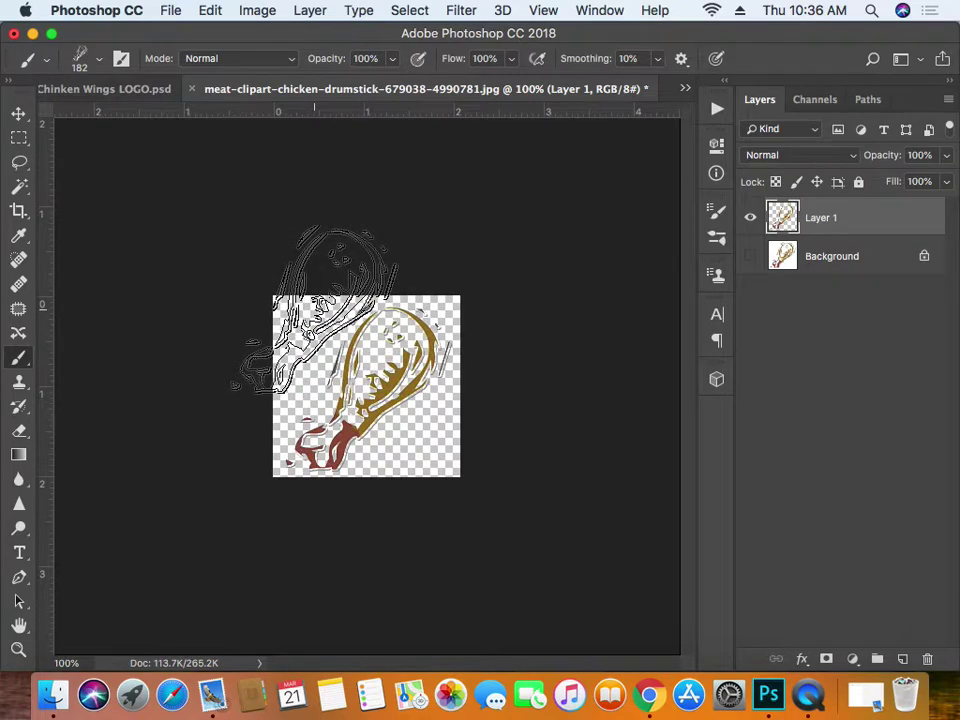
# - In the LOGO document, select Layer 1 and enlarge the Wing brush to 1400 px
pyautogui.click(115, 88)
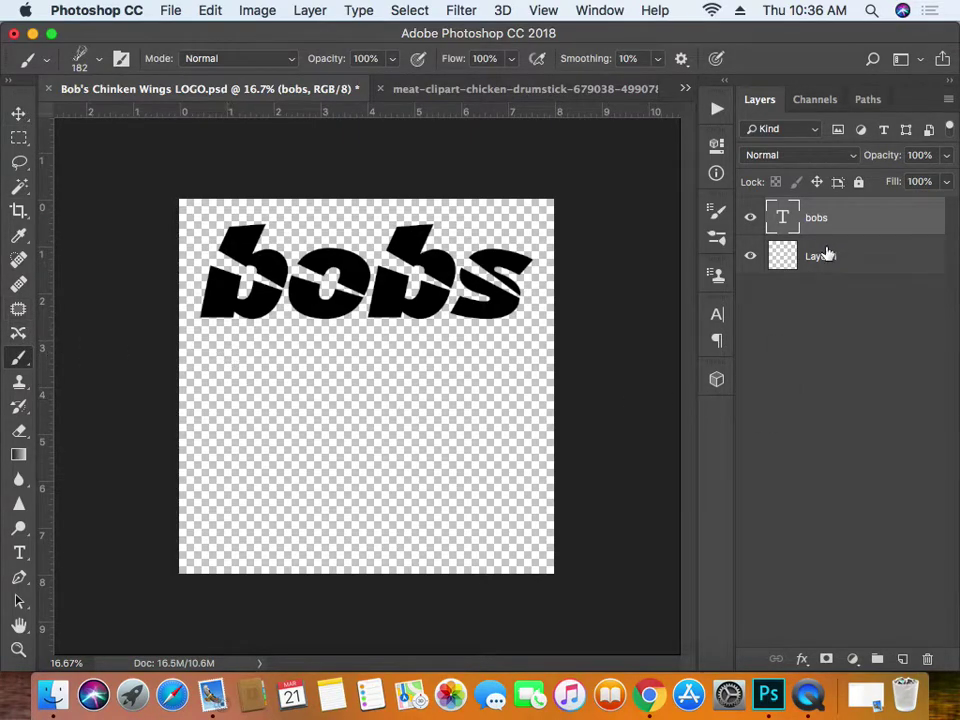
pyautogui.click(902, 264)
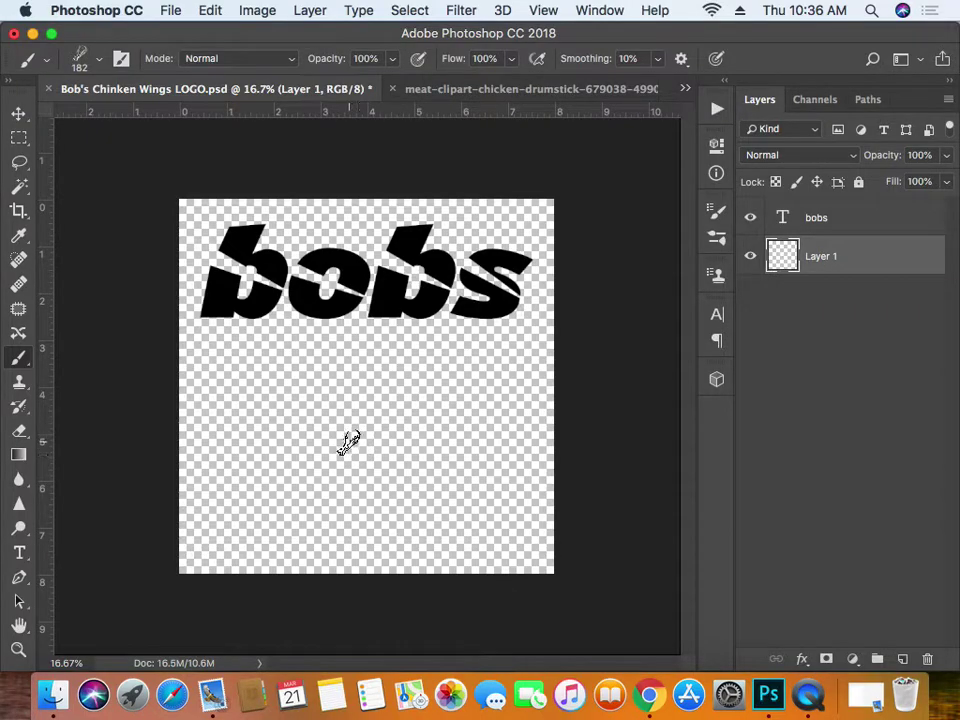
pyautogui.press(']')
pyautogui.press(']')
pyautogui.press(']')
pyautogui.press(']')
pyautogui.press(']')
pyautogui.press(']')
pyautogui.press(']')
pyautogui.press(']')
pyautogui.press(']')
pyautogui.press(']')
pyautogui.press(']')
pyautogui.press(']')
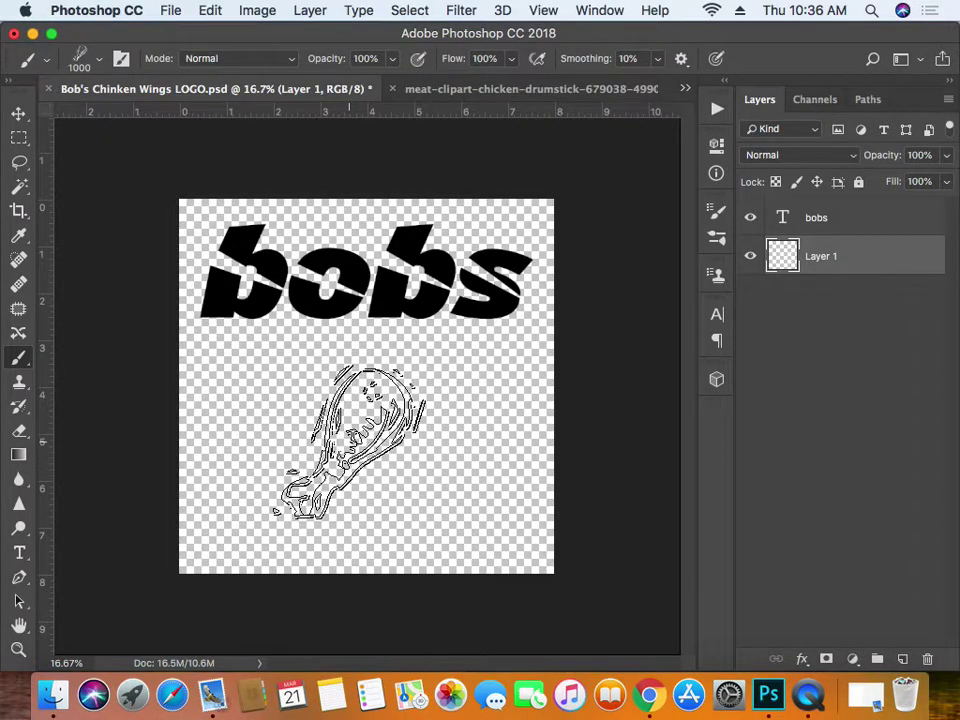
pyautogui.press(']')
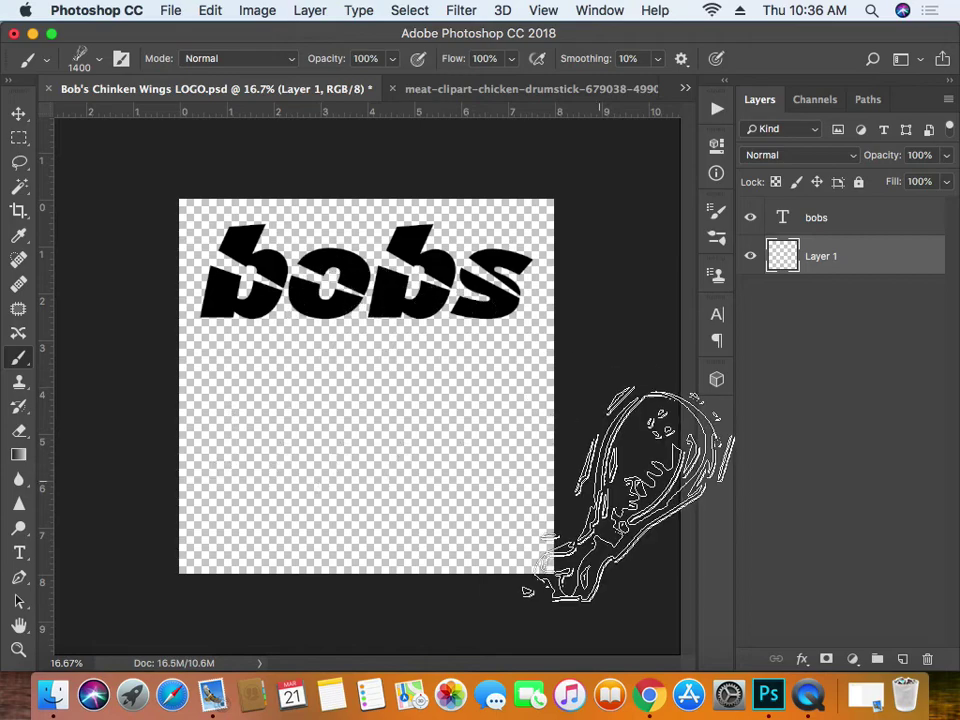
# - Rotate the Wing brush tip angle, then test-stamp and undo the trial stamp
pyautogui.click(100, 64)
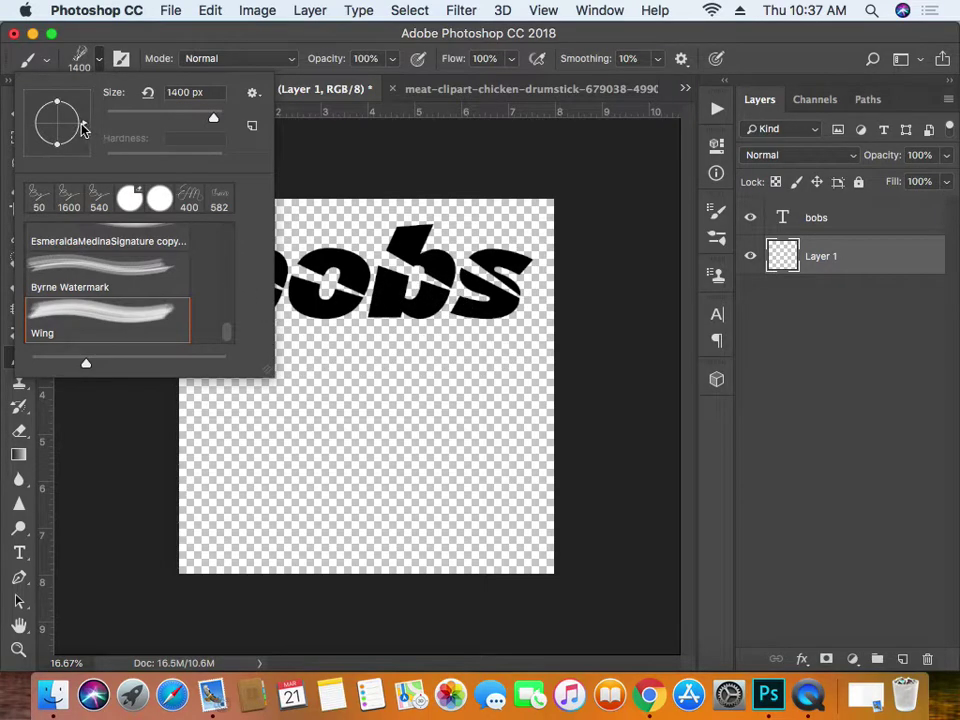
pyautogui.moveTo(84, 127); pyautogui.dragTo(73, 150)
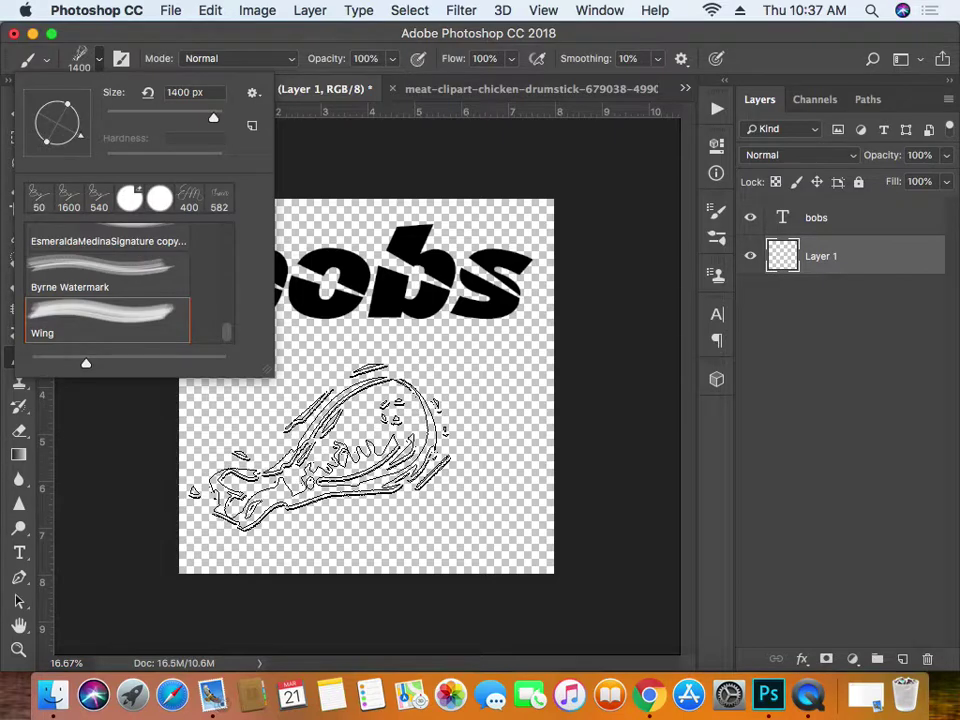
pyautogui.click(319, 447)
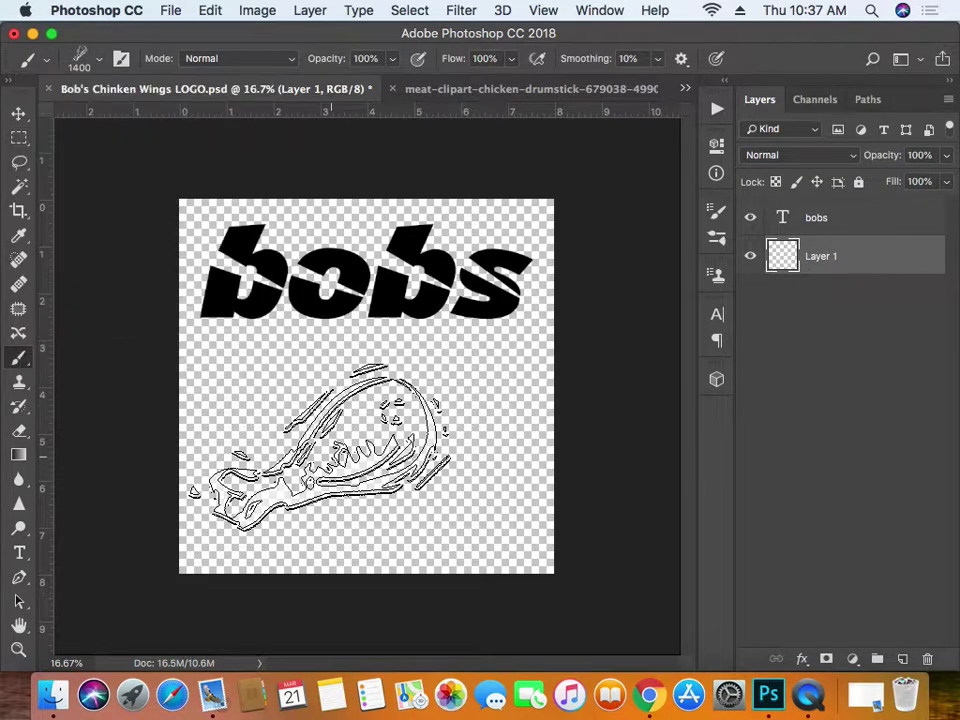
pyautogui.click(319, 447)
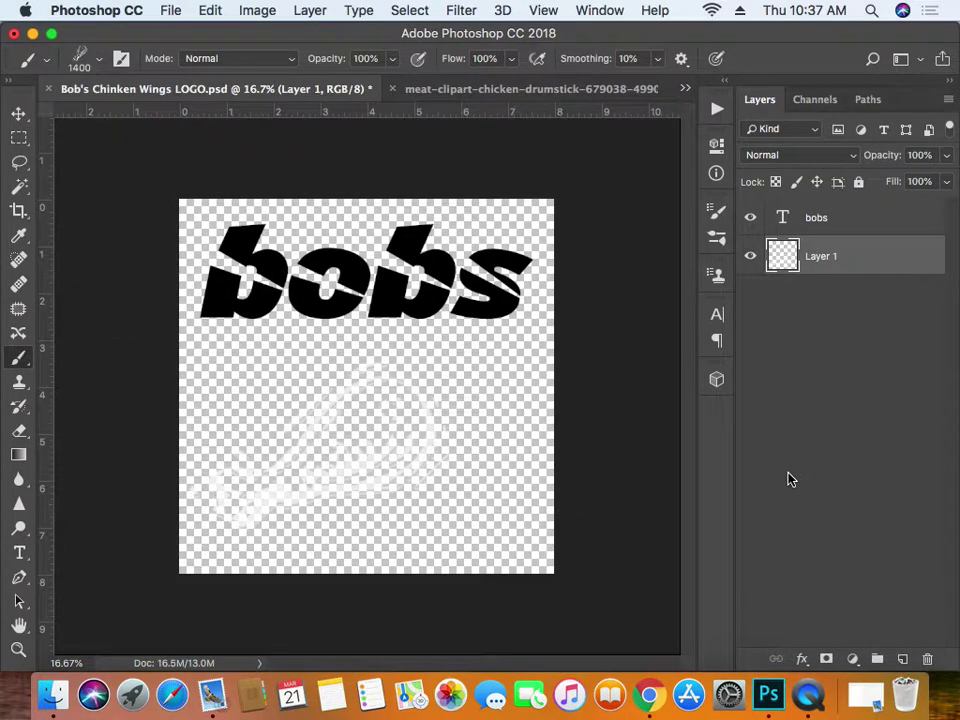
pyautogui.press('super+z')
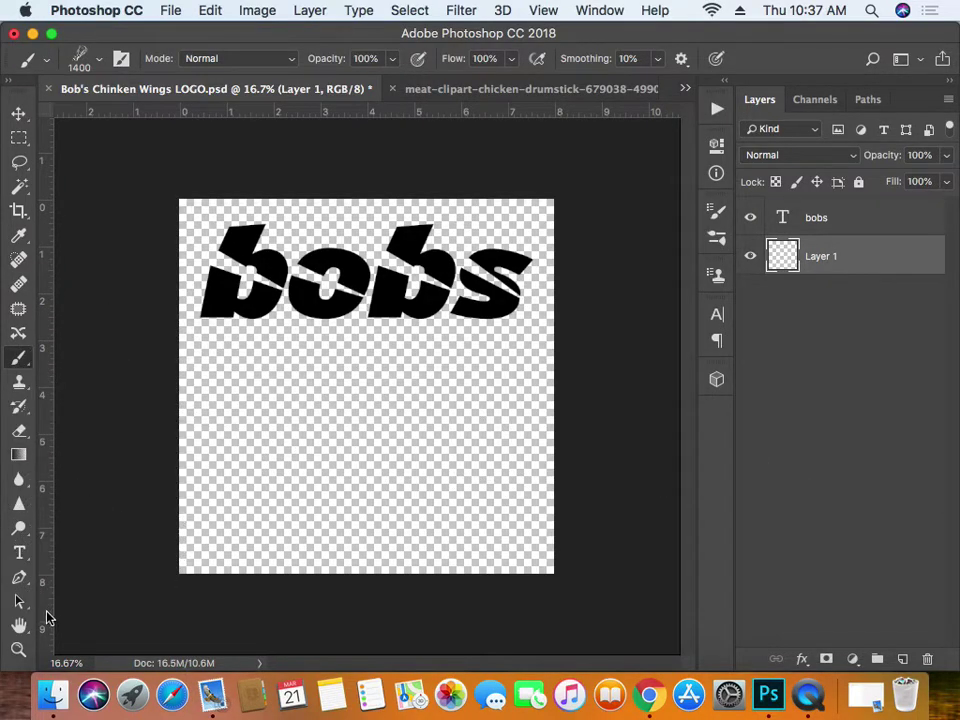
# - Set the foreground colour to brown #824204
pyautogui.click(10, 76)
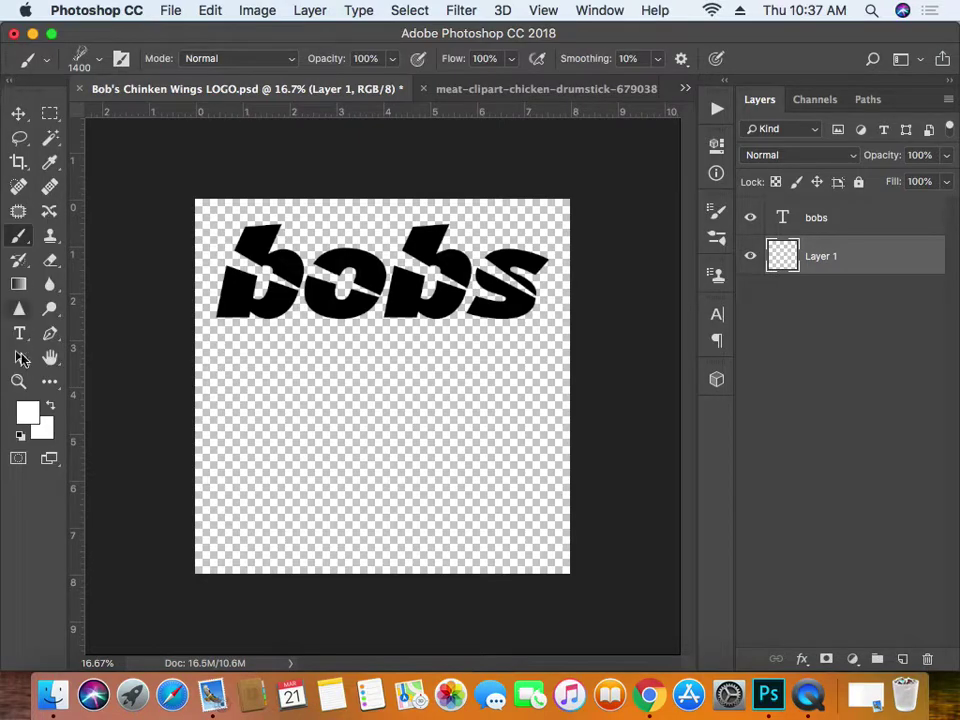
pyautogui.click(30, 412)
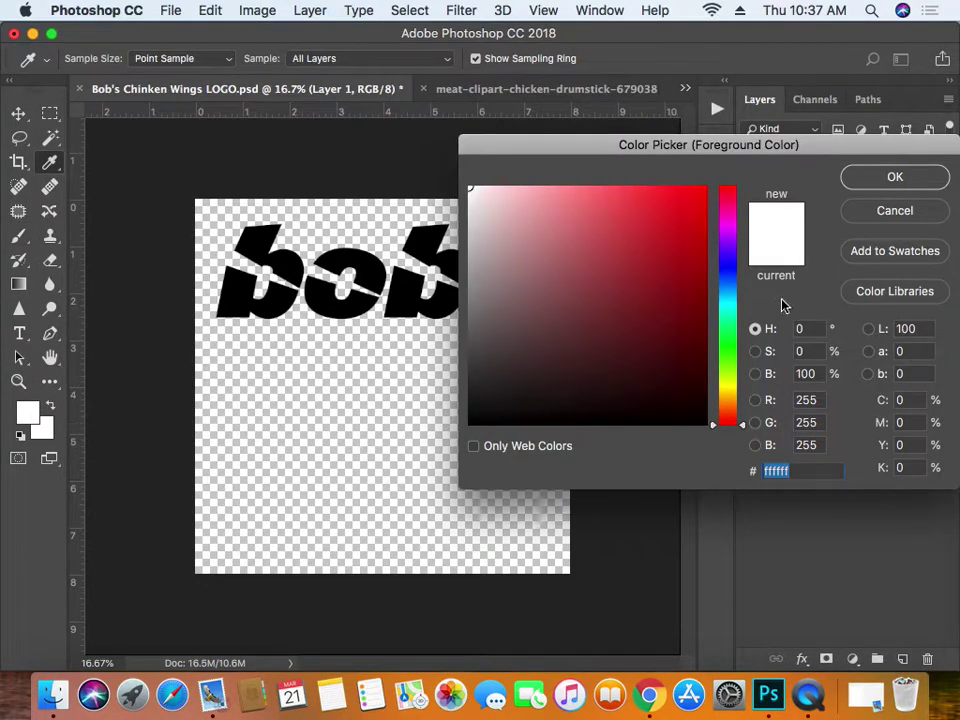
pyautogui.click(727, 405)
pyautogui.click(699, 302)
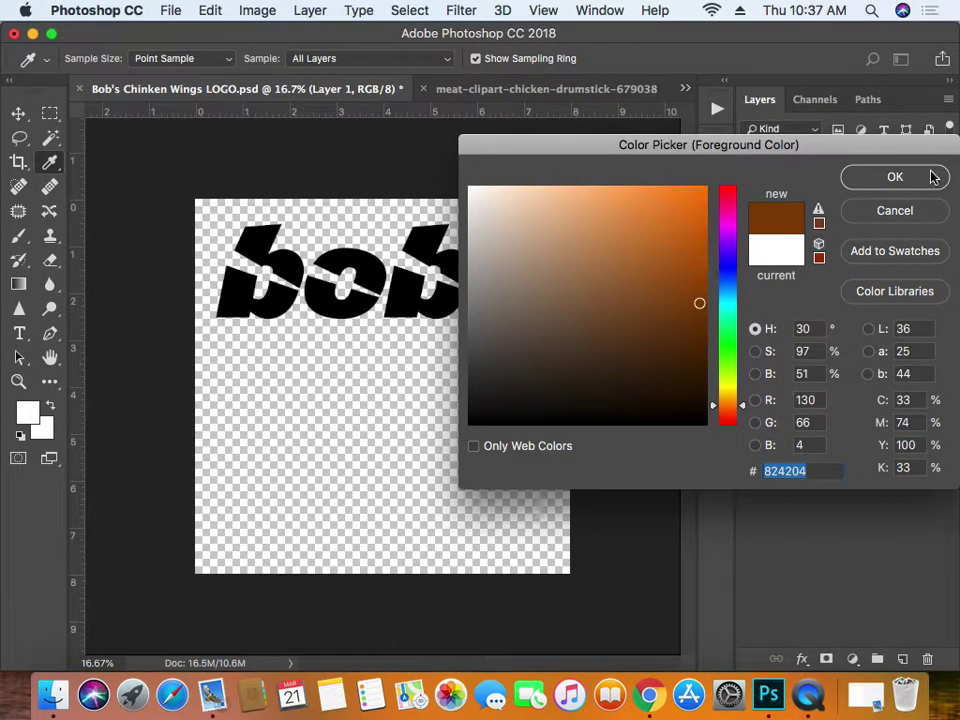
pyautogui.click(932, 176)
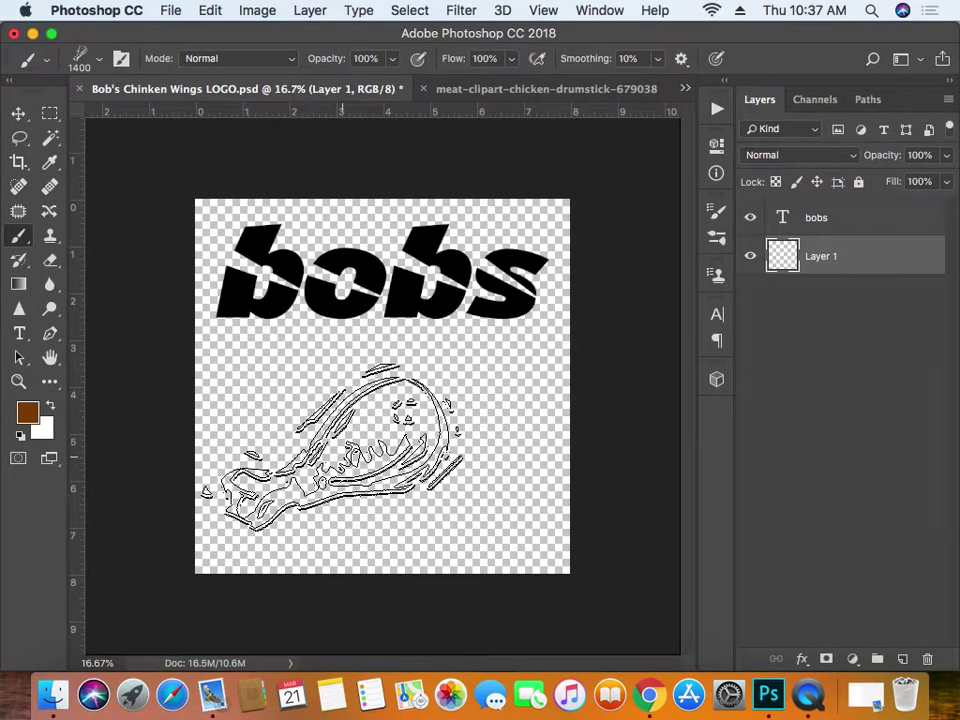
# - Stamp the brown Wing drumstick on Layer 1 below the bobs text
pyautogui.click(325, 445)
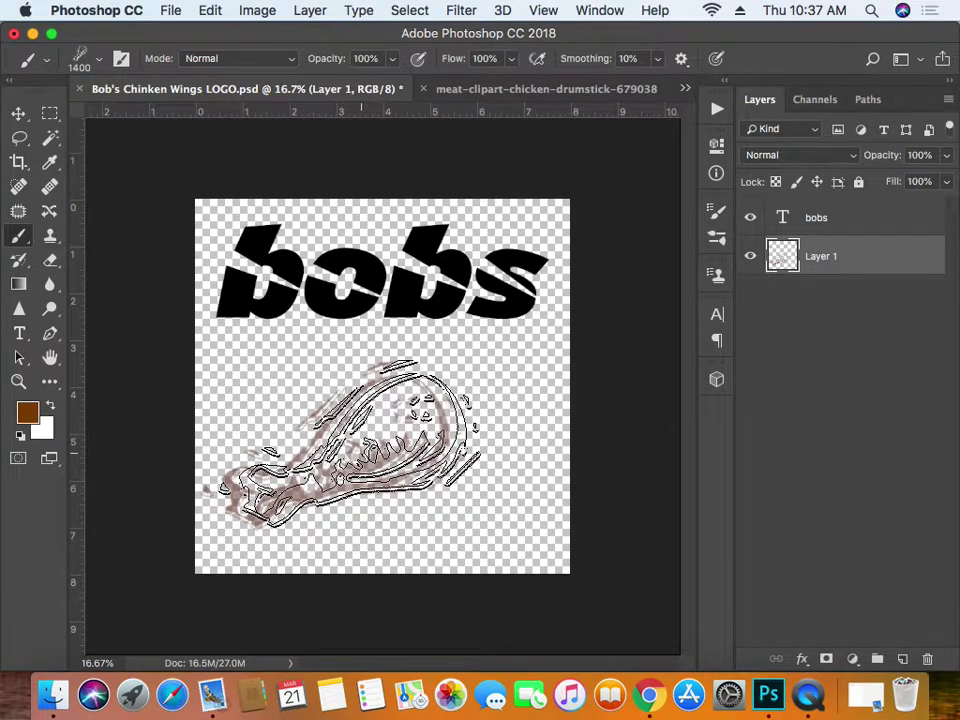
pyautogui.click(338, 443)
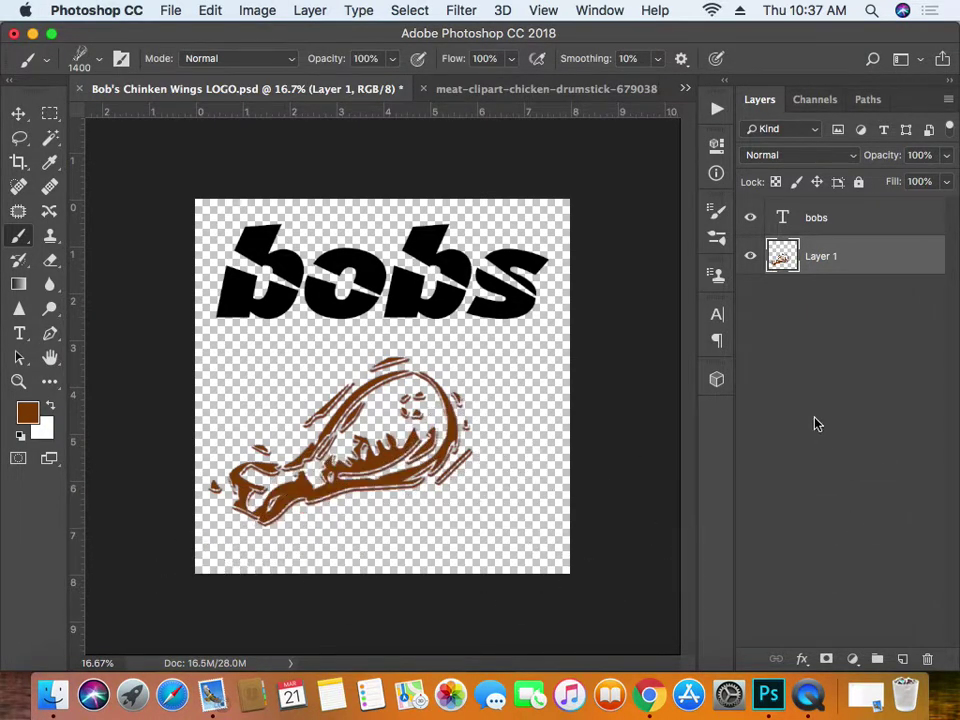
pyautogui.click(649, 695)
# - Replace the chicken drumsticks image search with 'Dipping sauce clipart PNG'
pyautogui.scroll(-5, 277, 297)
pyautogui.scroll(15, 277, 297)
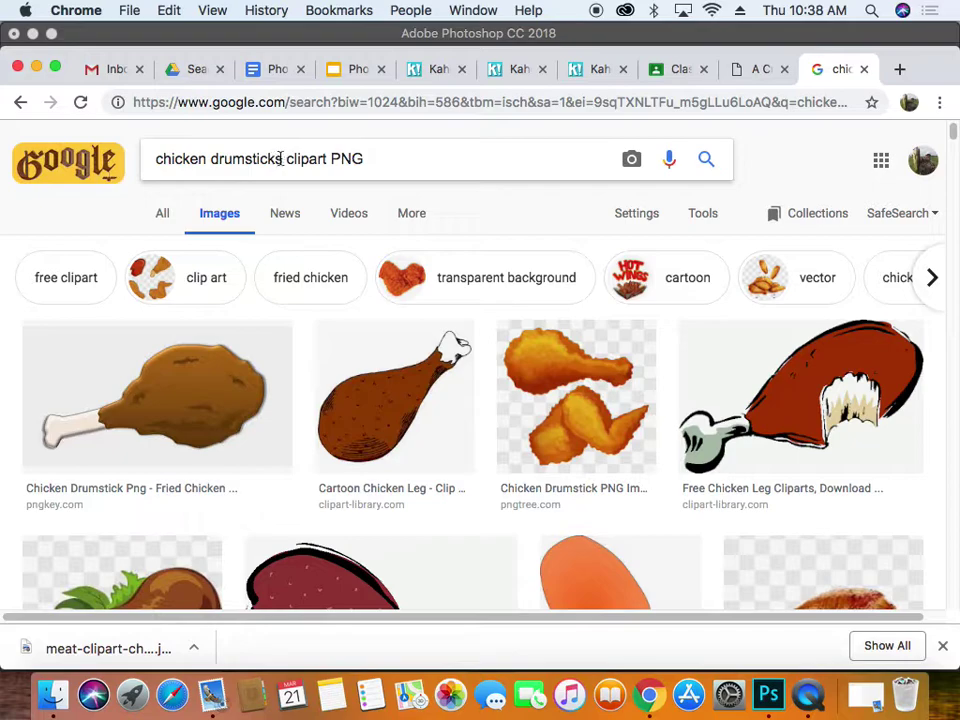
pyautogui.moveTo(281, 158); pyautogui.dragTo(144, 161)
pyautogui.write('Dippinjg')
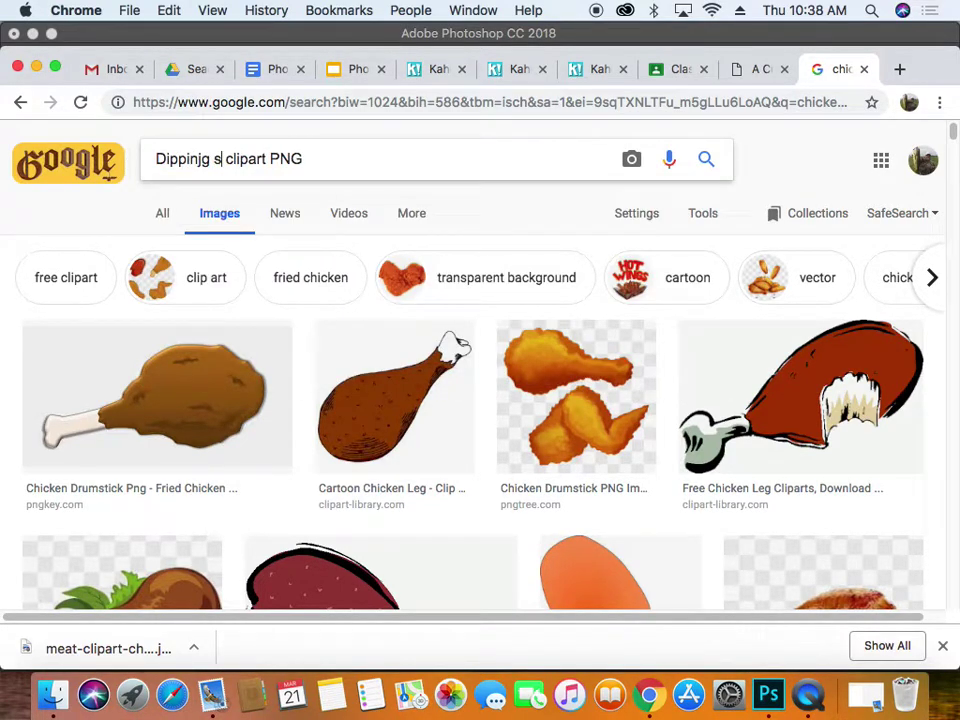
pyautogui.press('BackSpace')
pyautogui.press('BackSpace')
pyautogui.write('g souce')
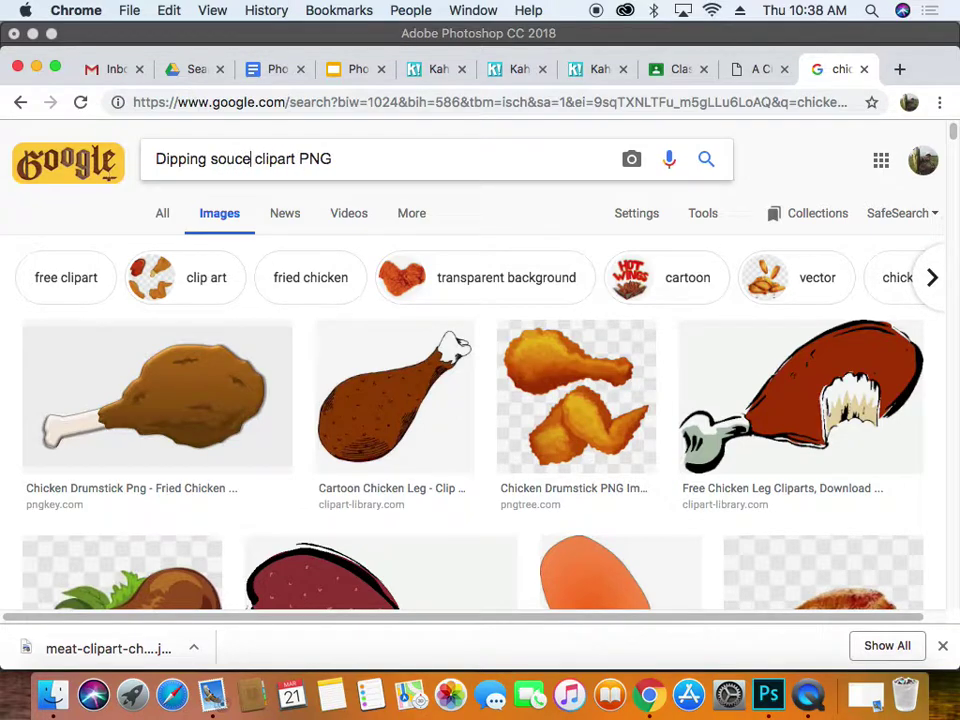
pyautogui.press('BackSpace')
pyautogui.press('BackSpace')
pyautogui.press('BackSpace')
pyautogui.press('BackSpace')
pyautogui.write('auce')
pyautogui.press('Return')
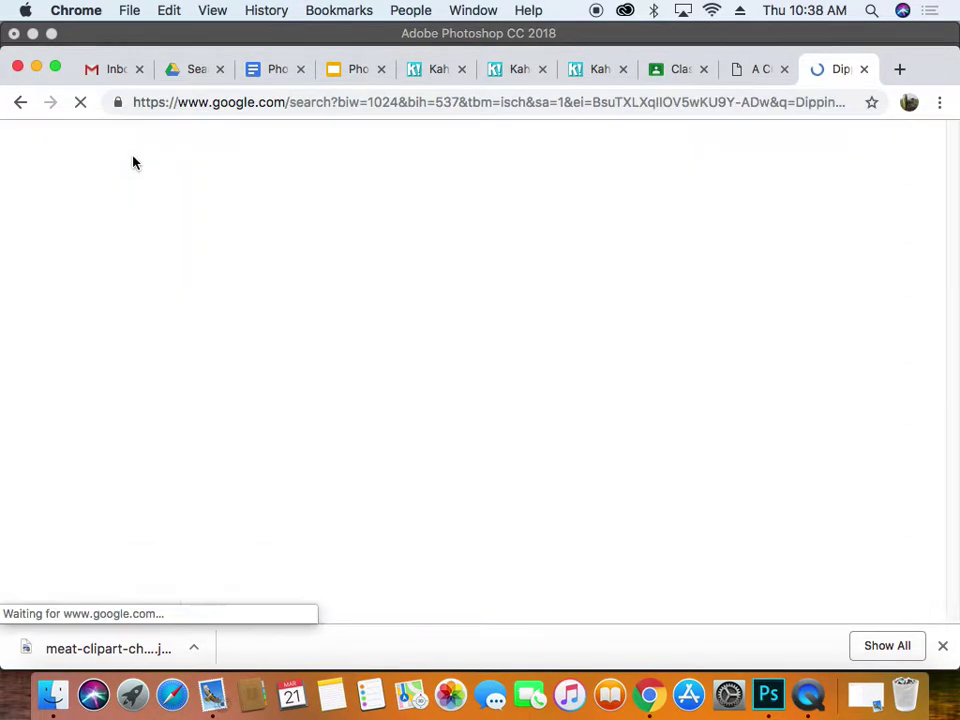
# - Save the burger dipping sauce icon to the Desktop as Hamburger_dipping_sauce-512
pyautogui.scroll(-10, 606, 398)
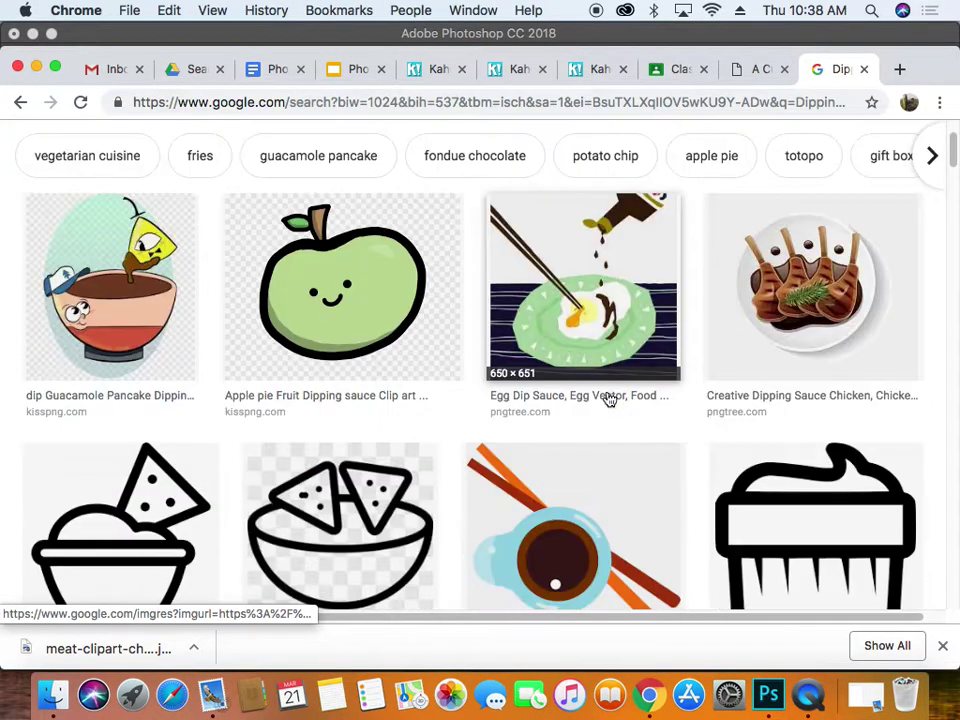
pyautogui.scroll(-10, 610, 400)
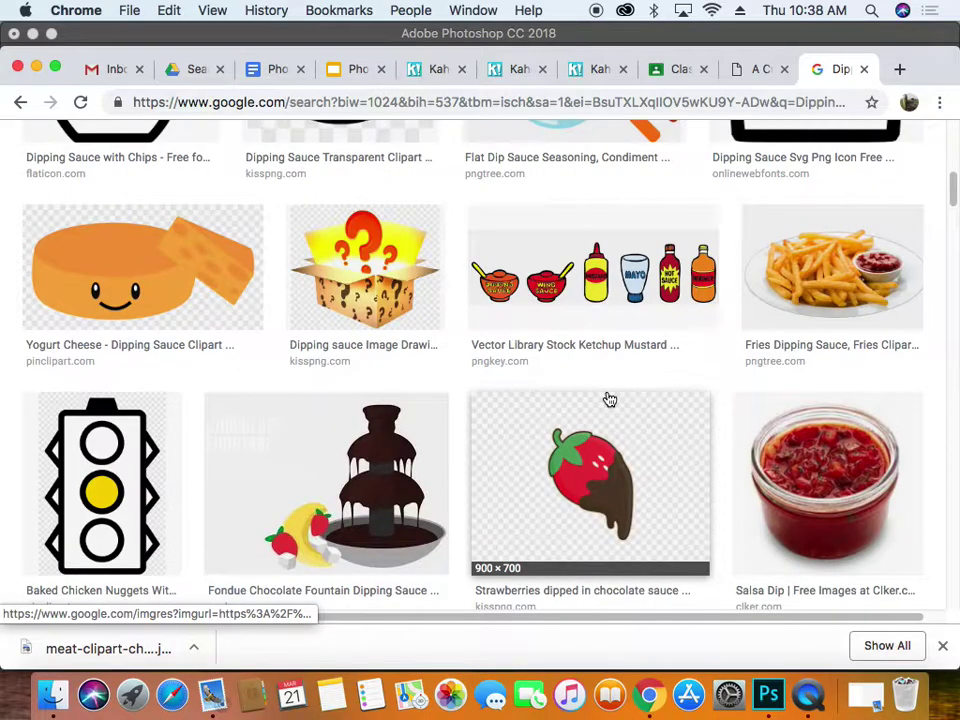
pyautogui.scroll(-10, 610, 400)
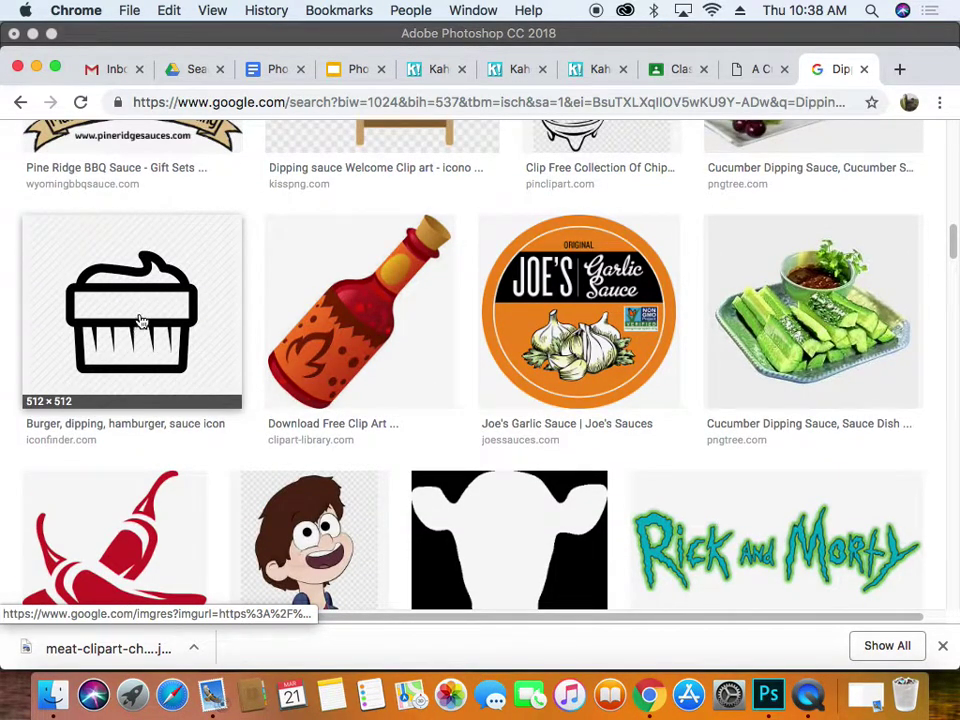
pyautogui.click(141, 319)
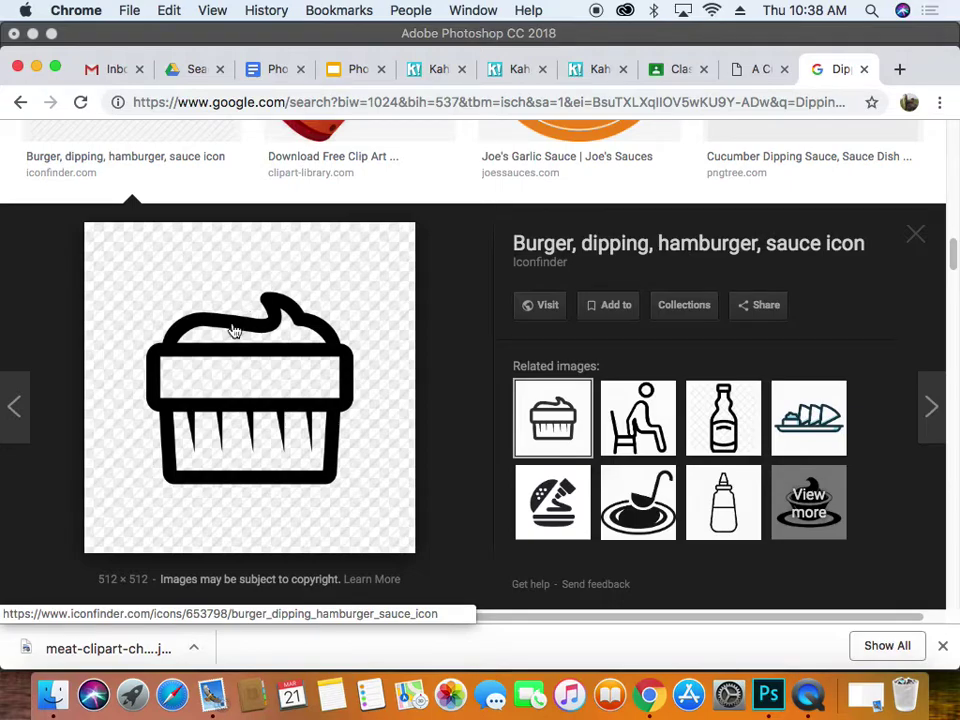
pyautogui.rightClick(279, 349)
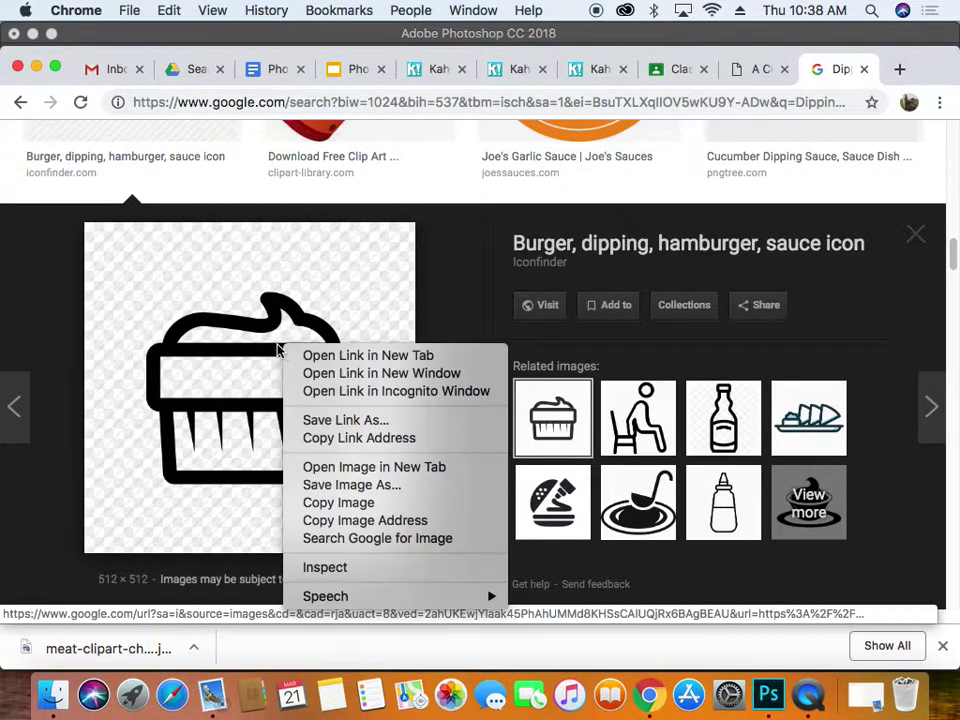
pyautogui.click(366, 486)
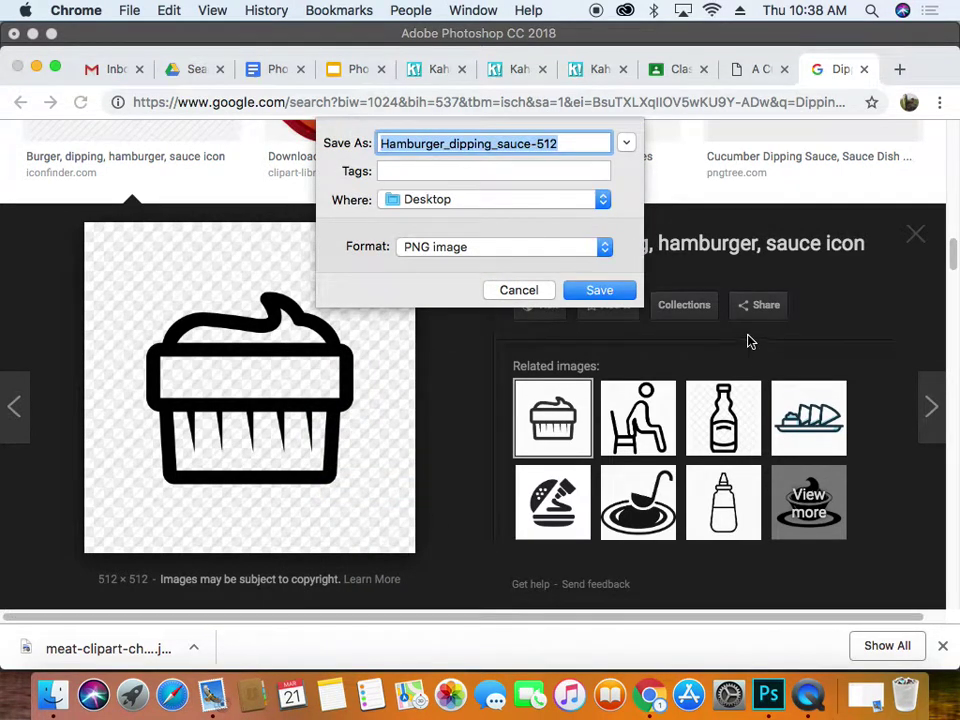
pyautogui.click(612, 291)
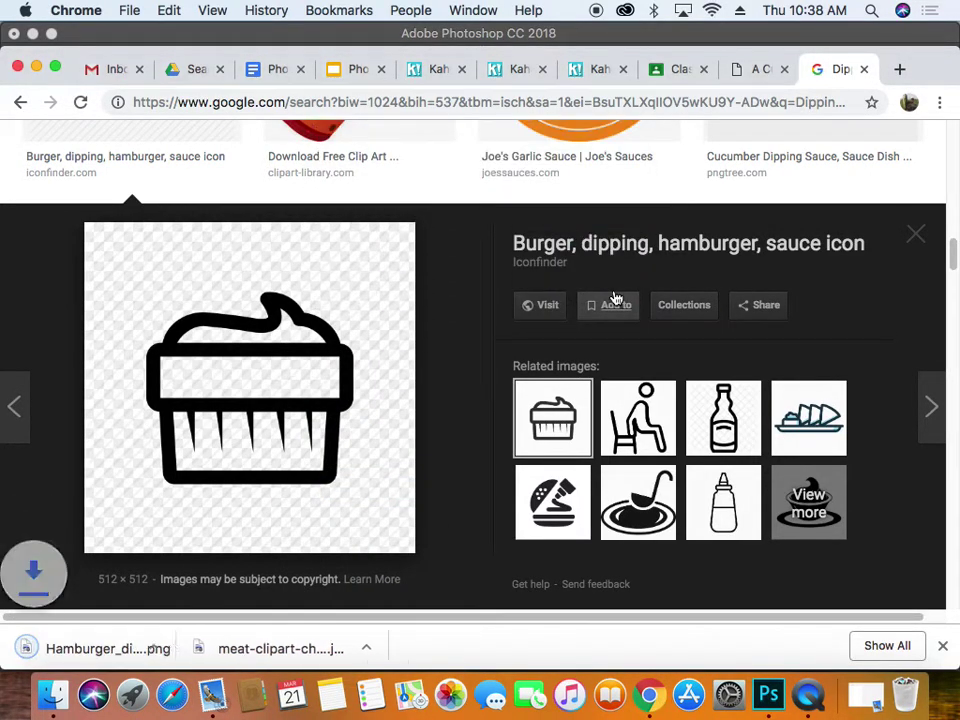
# - Open Hamburger_dipping_sauce-512.png in Photoshop and duplicate its layer as Layer 0 copy
pyautogui.click(768, 695)
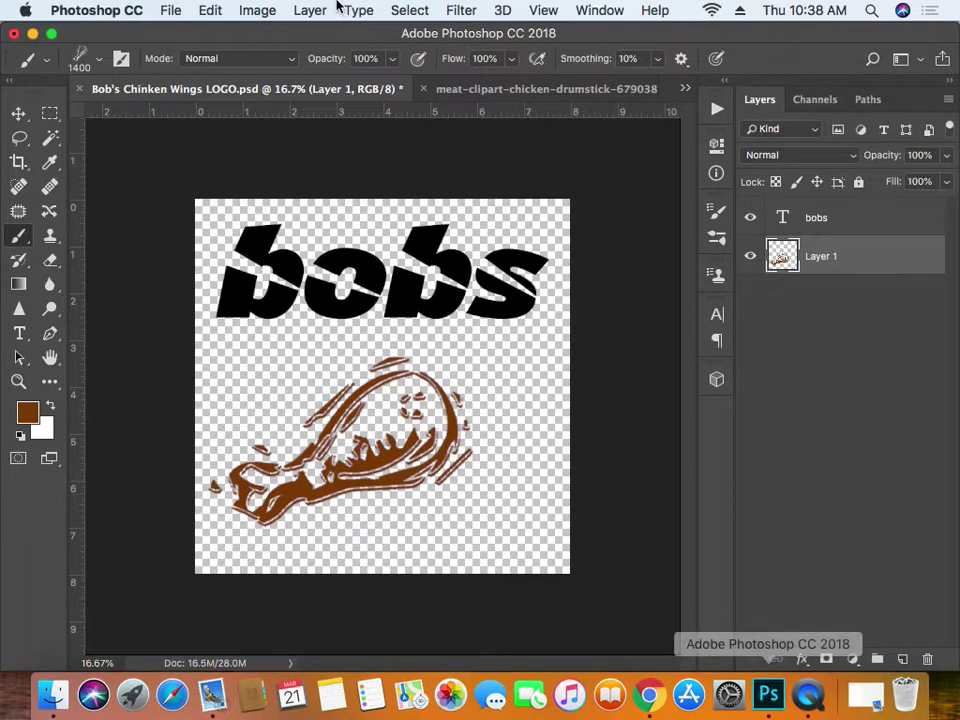
pyautogui.click(172, 10)
pyautogui.click(180, 50)
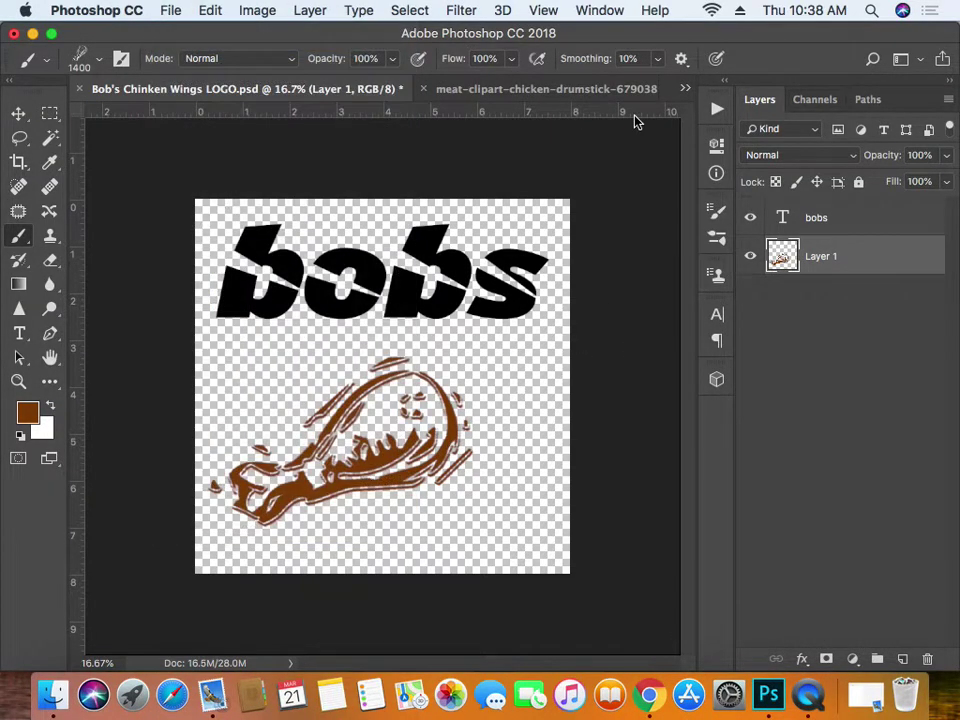
pyautogui.click(338, 150)
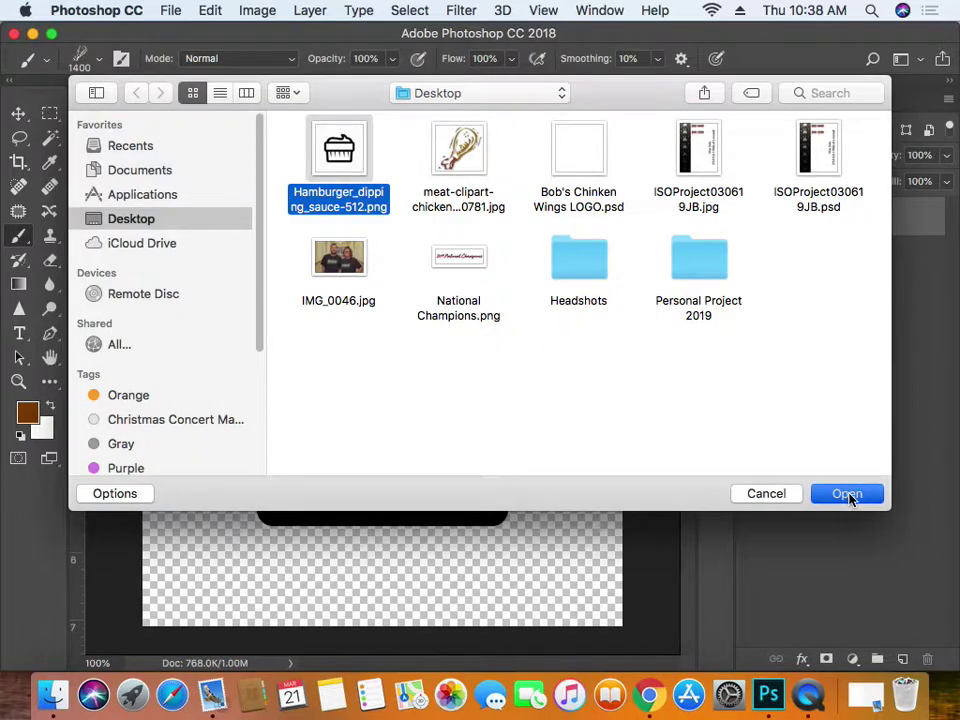
pyautogui.click(847, 494)
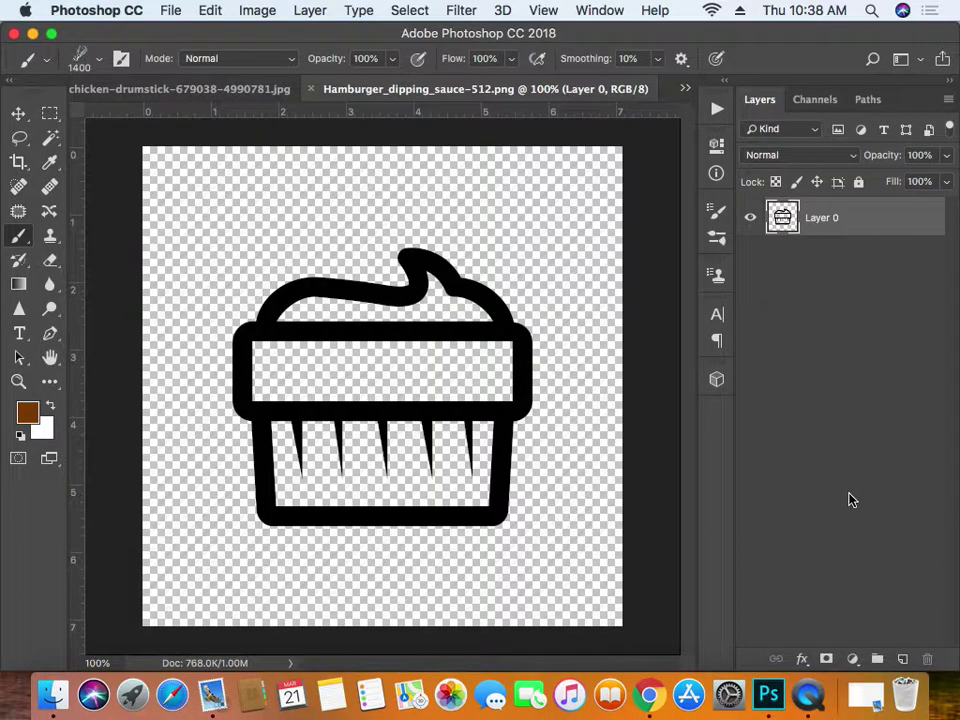
pyautogui.press('super+j')
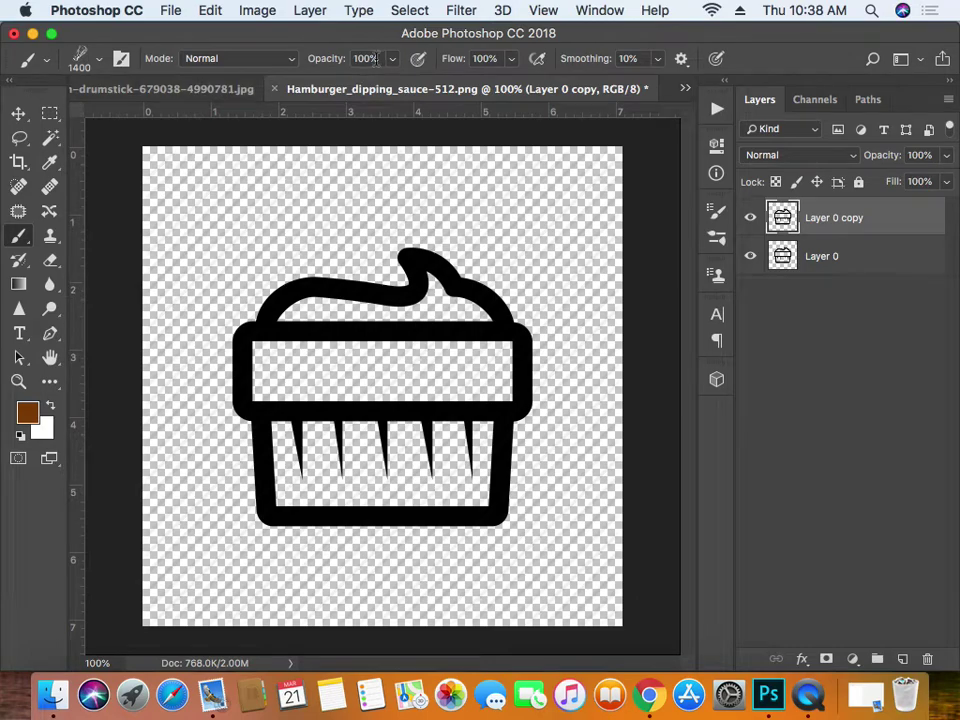
# - Make a Color Range selection with Fuzziness set to 200
pyautogui.click(410, 12)
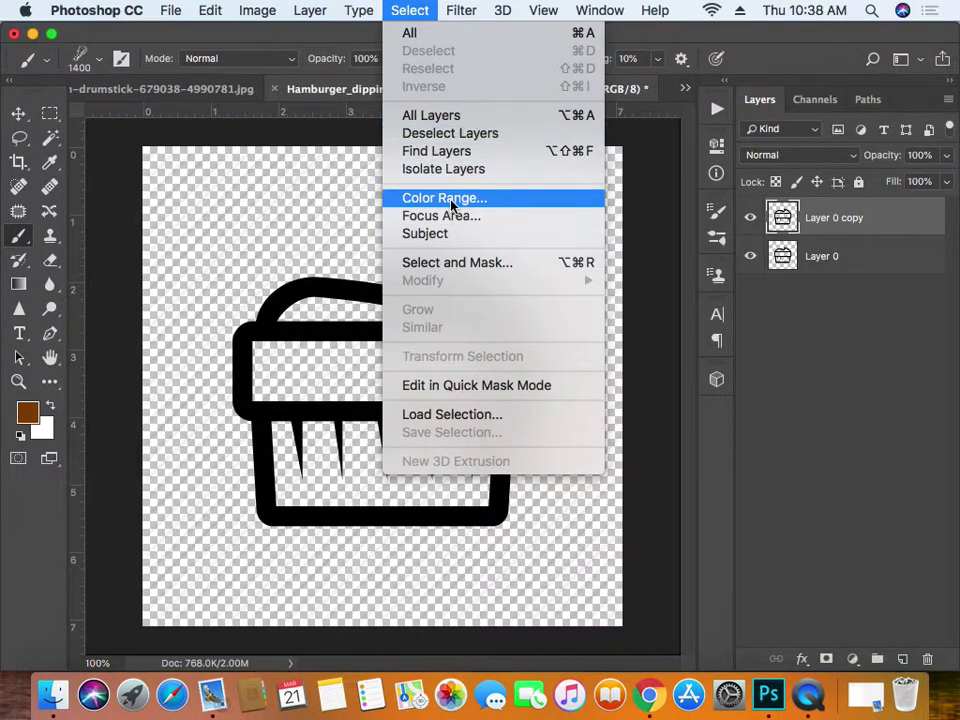
pyautogui.click(420, 198)
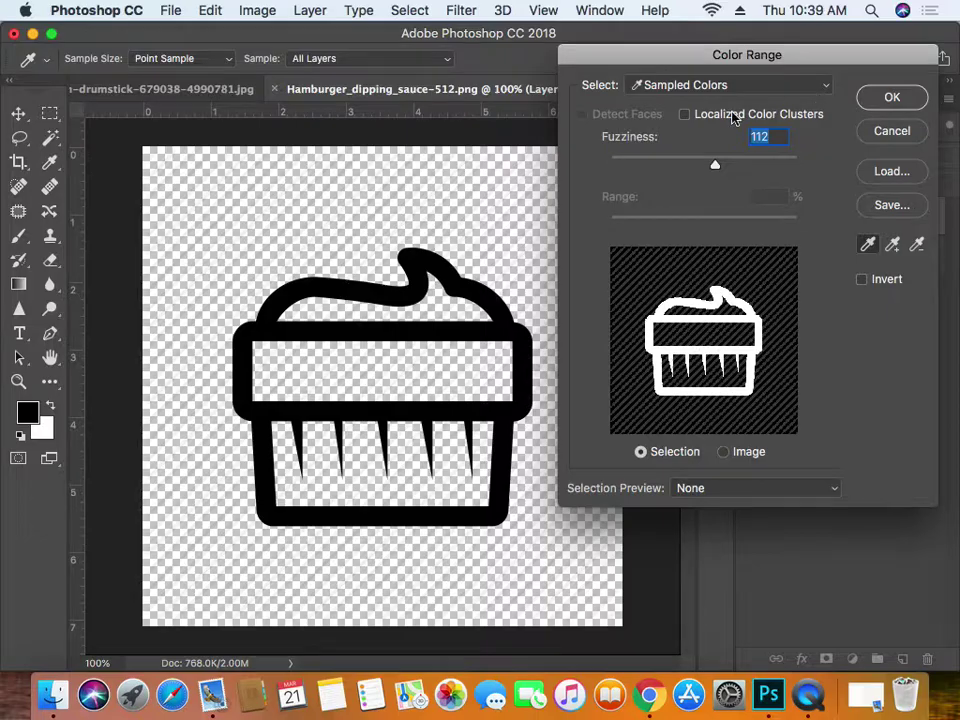
pyautogui.moveTo(715, 172); pyautogui.dragTo(830, 175)
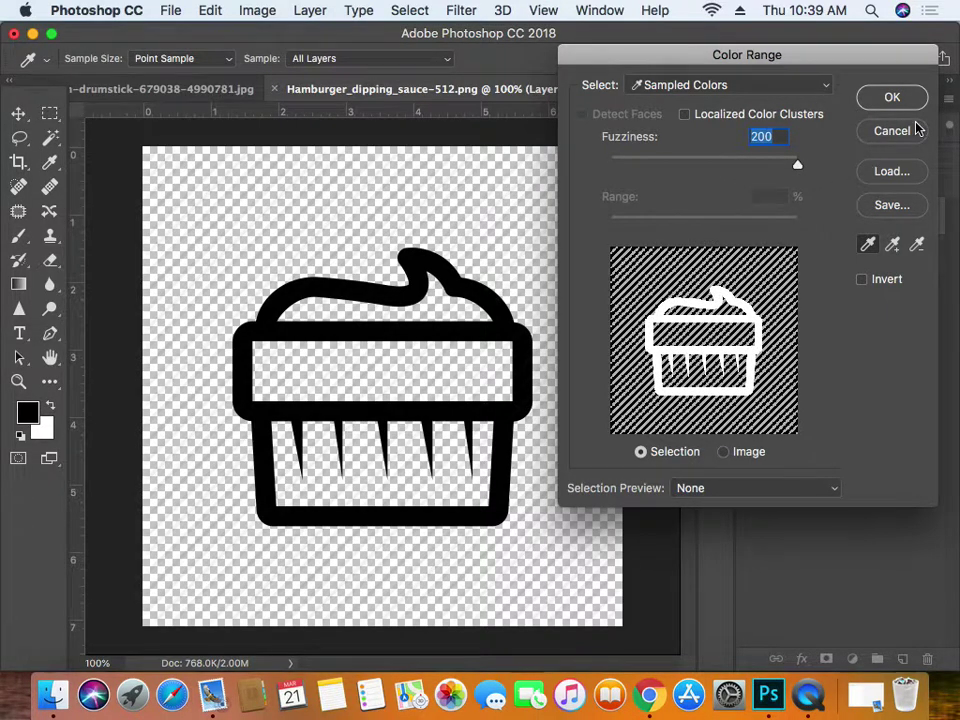
pyautogui.click(908, 106)
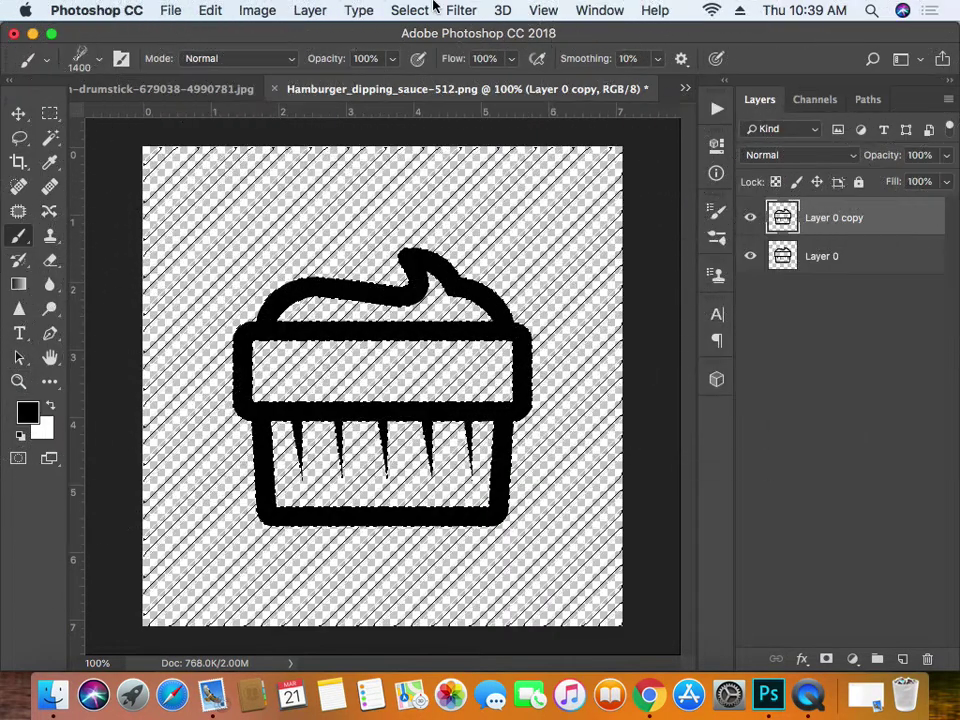
# - Invert the selection and hide Layer 0
pyautogui.click(405, 11)
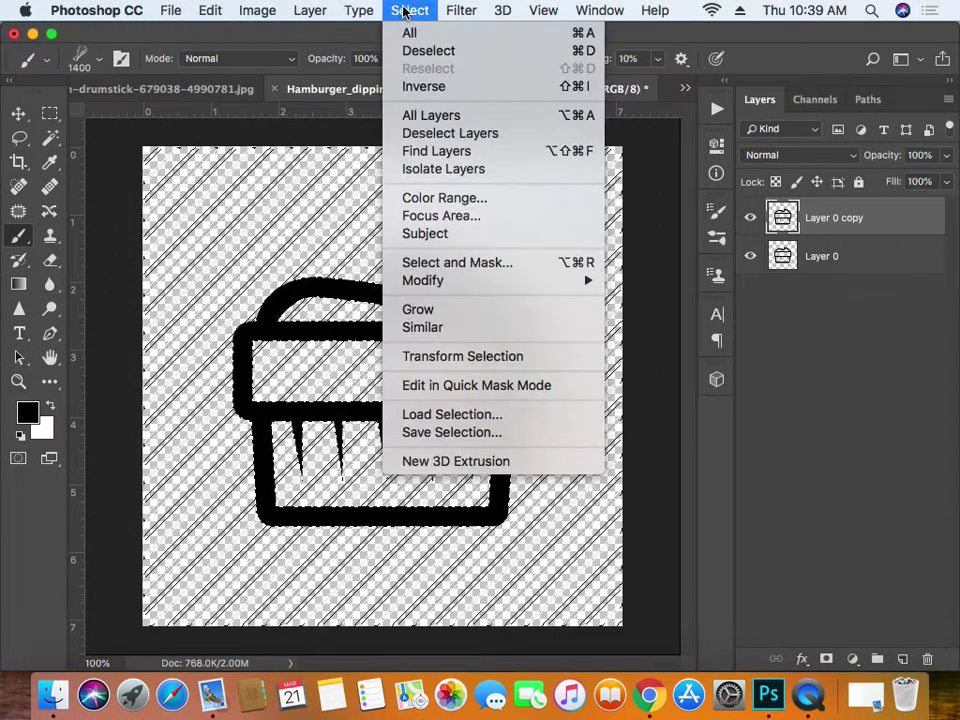
pyautogui.click(439, 87)
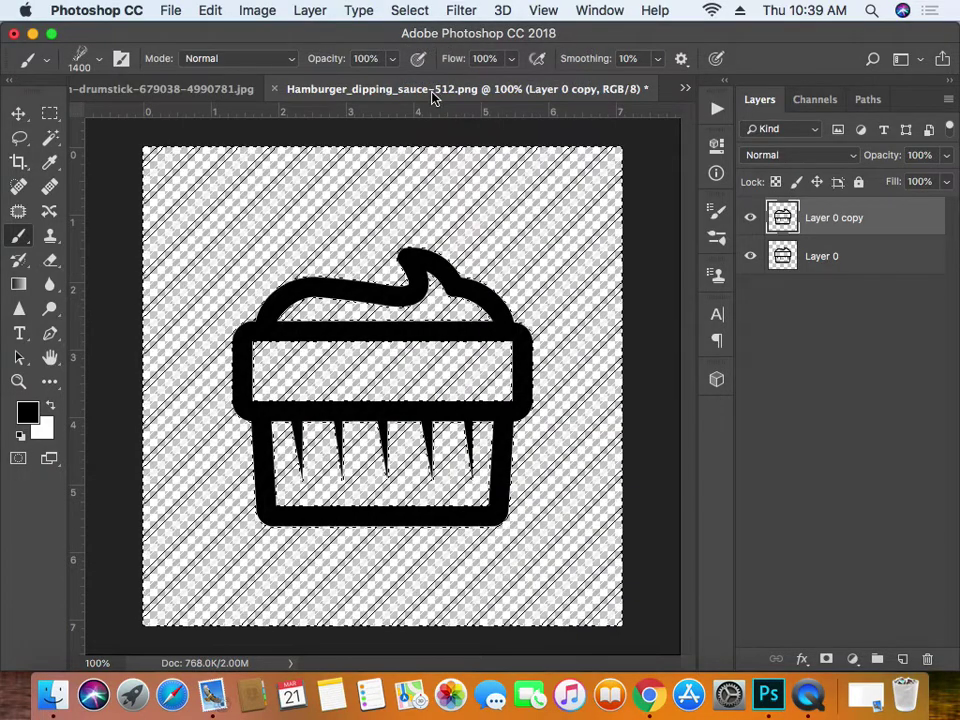
pyautogui.click(750, 256)
# - Clear the selection, try the Magic Wand and Quick Selection tools, then deselect again
pyautogui.press('super+d')
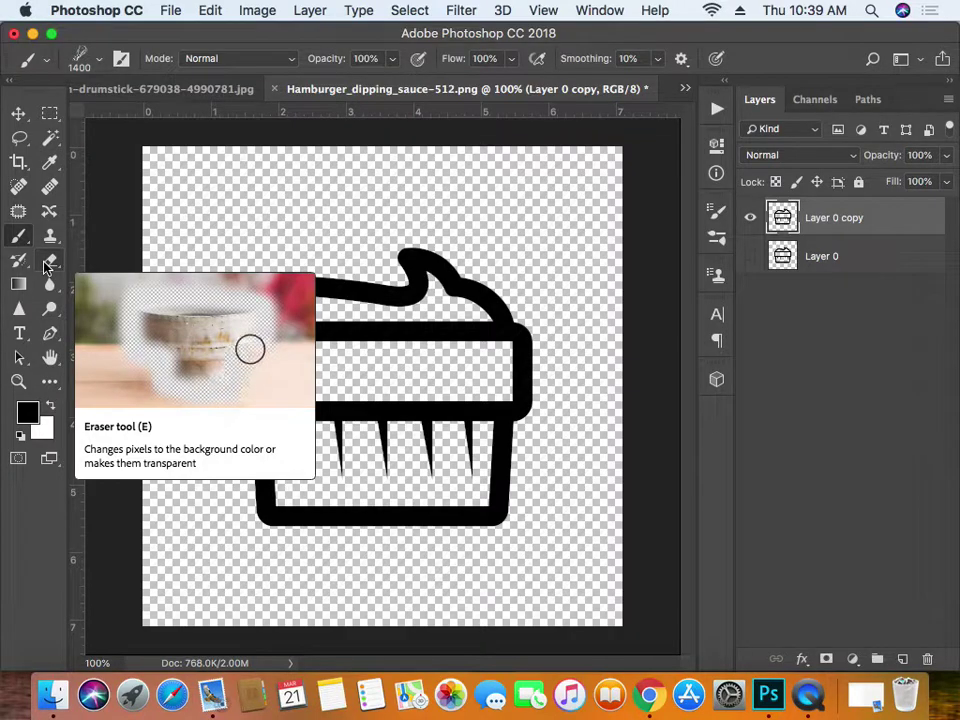
pyautogui.click(49, 137)
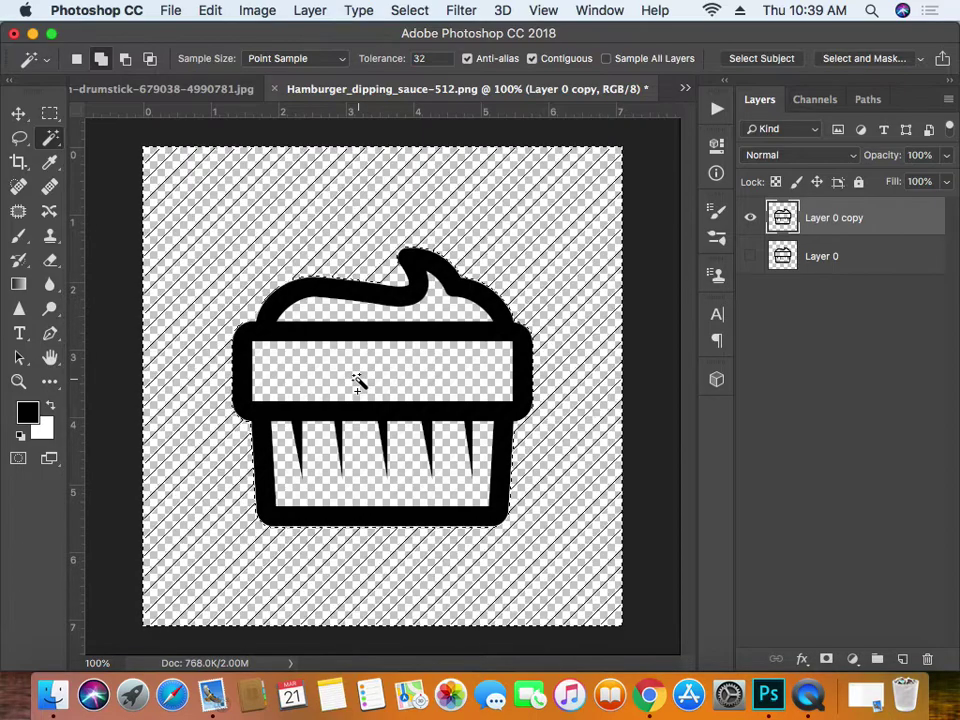
pyautogui.rightClick(49, 137)
pyautogui.click(122, 140)
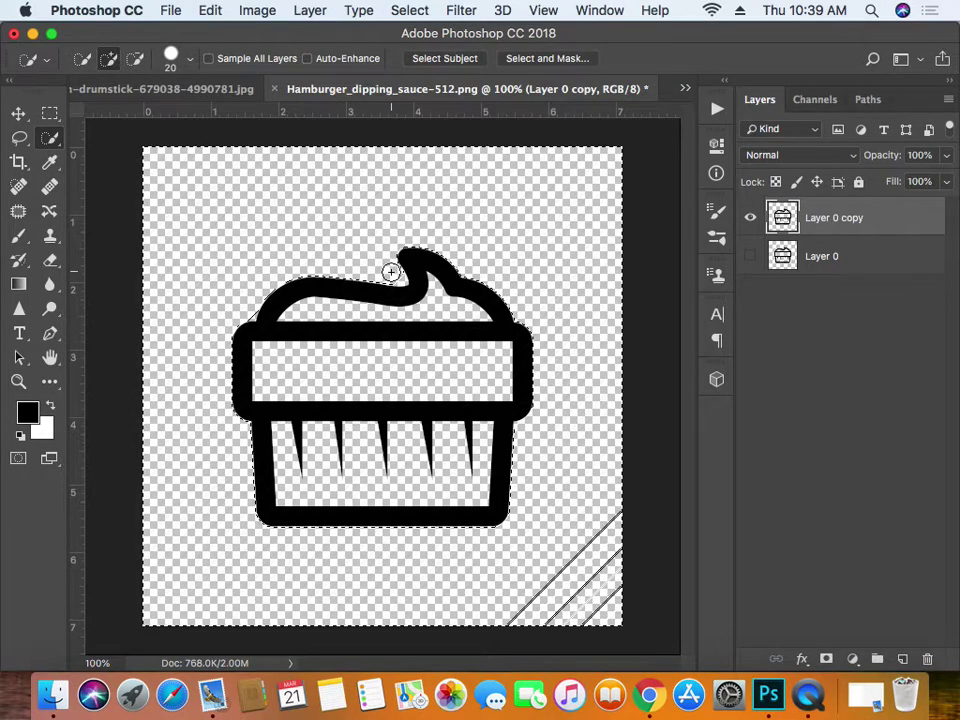
pyautogui.press('super+d')
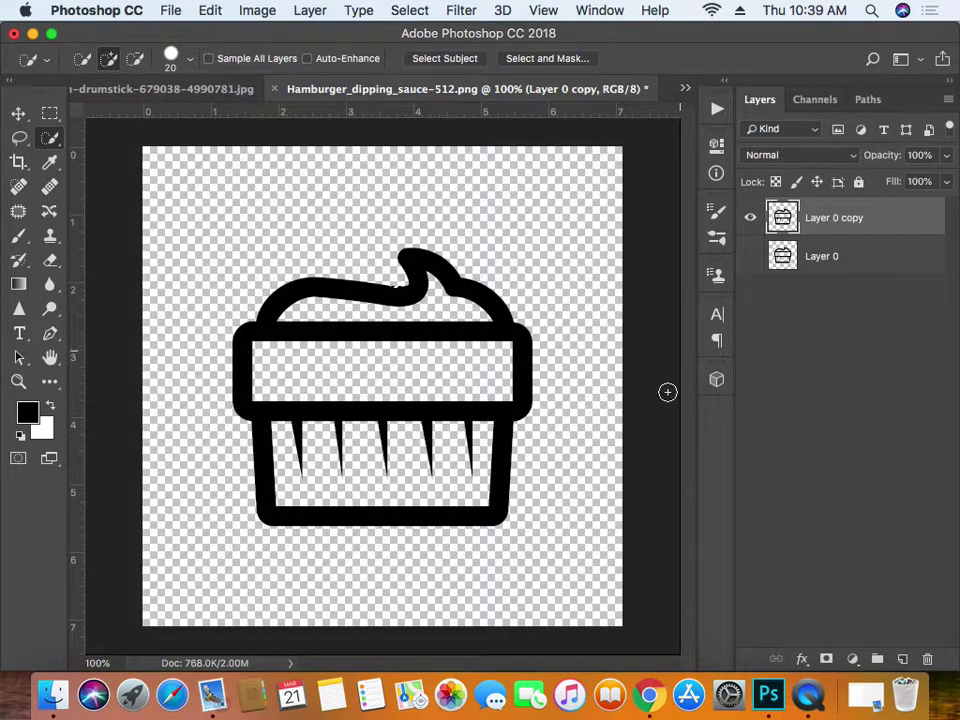
pyautogui.click(585, 394)
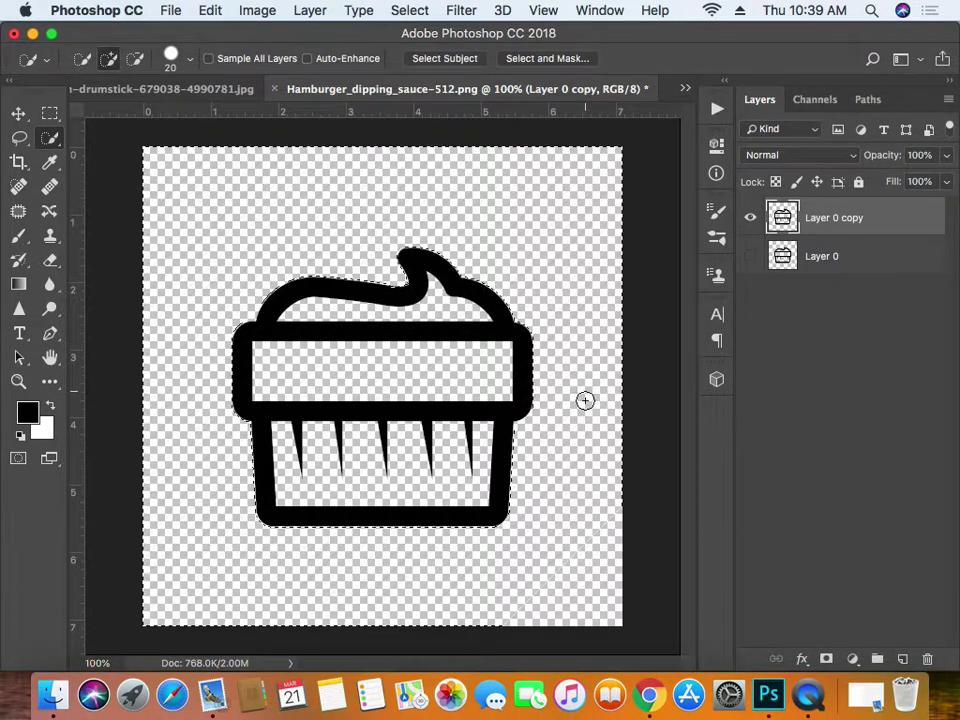
pyautogui.press('super+d')
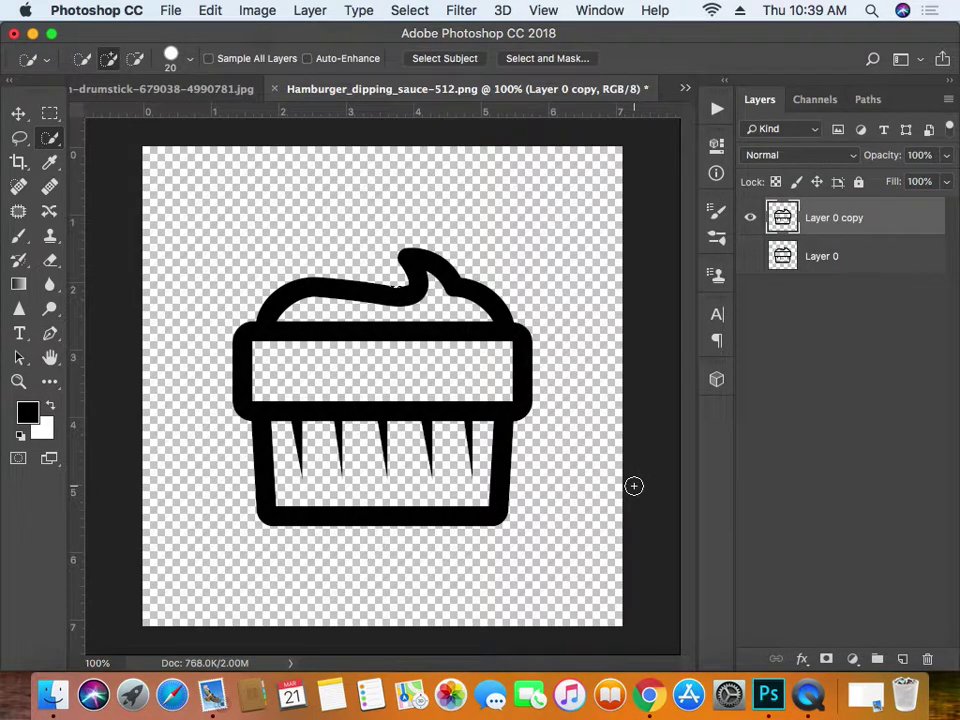
# - Hide Layer 0 and drag the icon copy layer toward another document with Move
pyautogui.click(750, 258)
pyautogui.click(259, 11)
pyautogui.moveTo(162, 12)
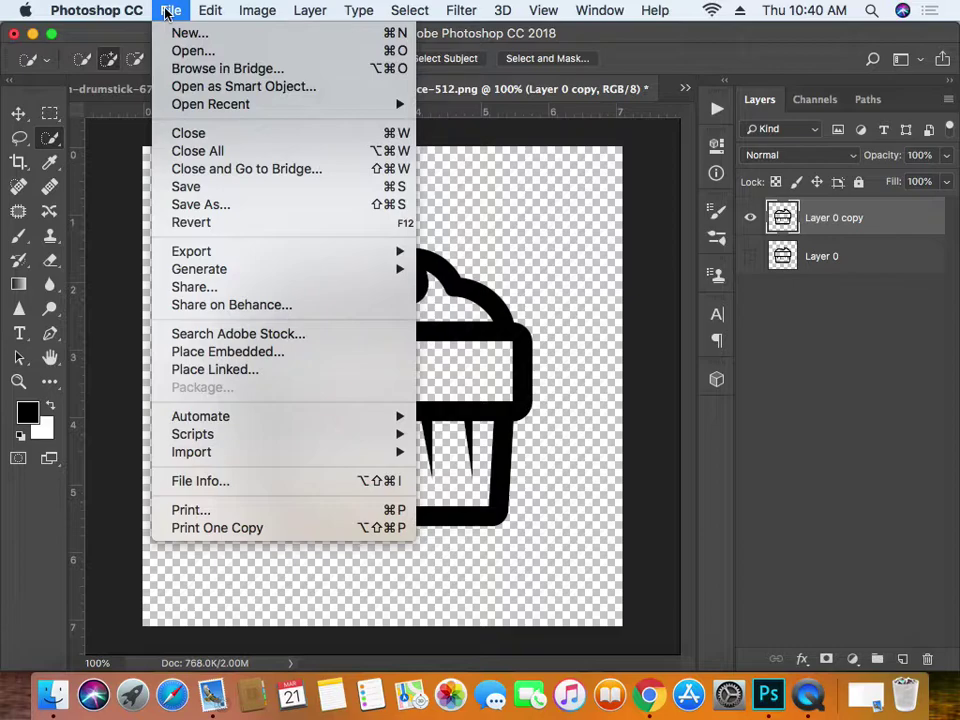
pyautogui.moveTo(195, 14)
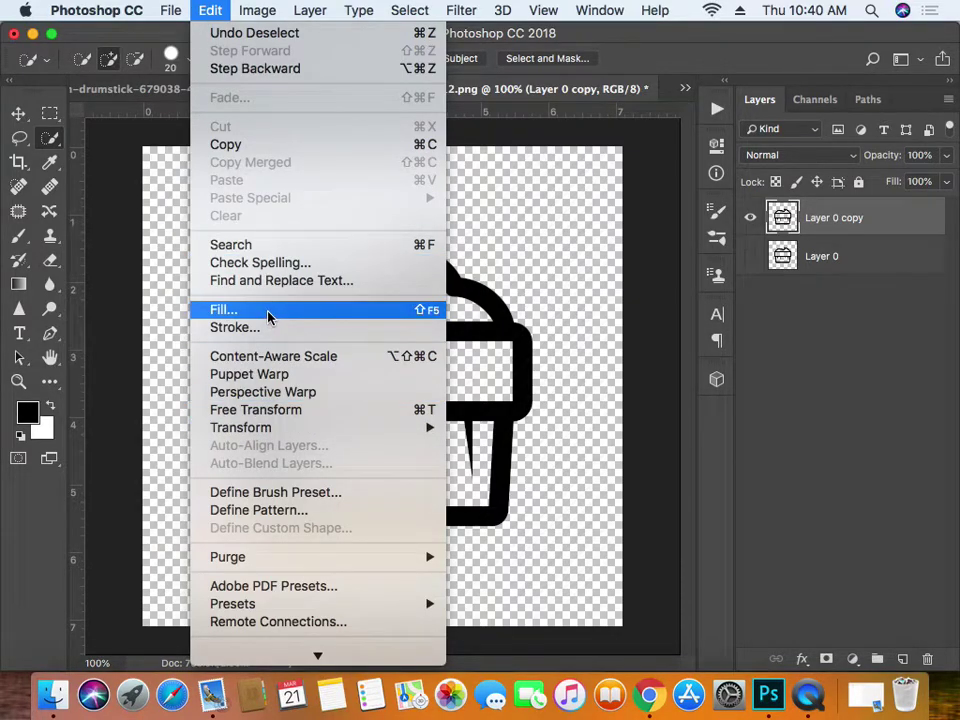
pyautogui.click(226, 144)
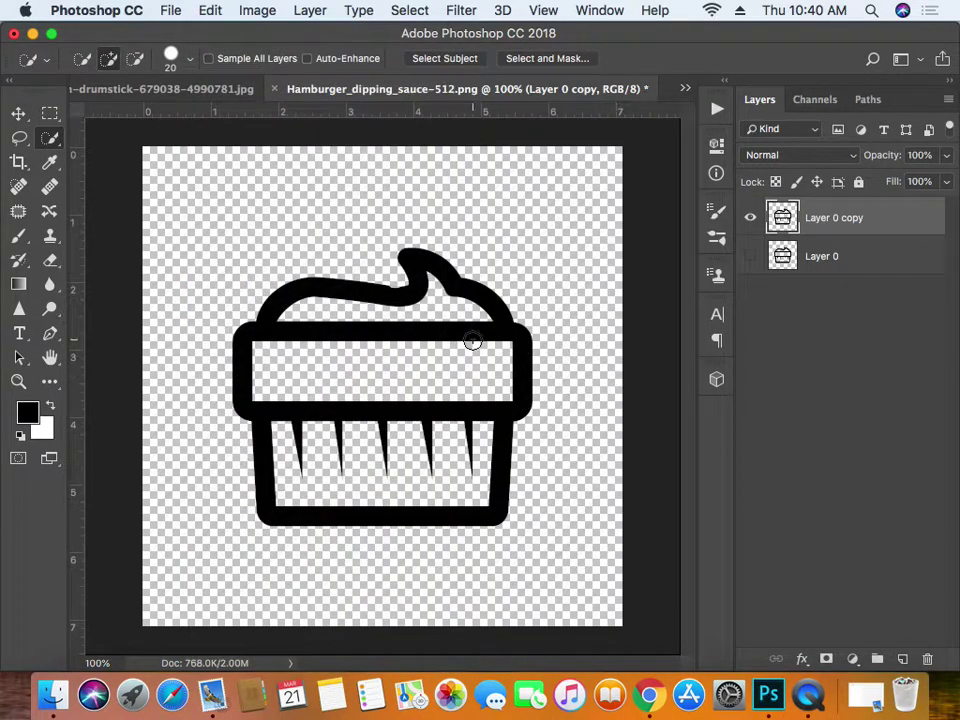
pyautogui.click(18, 113)
pyautogui.moveTo(503, 323); pyautogui.dragTo(175, 100)
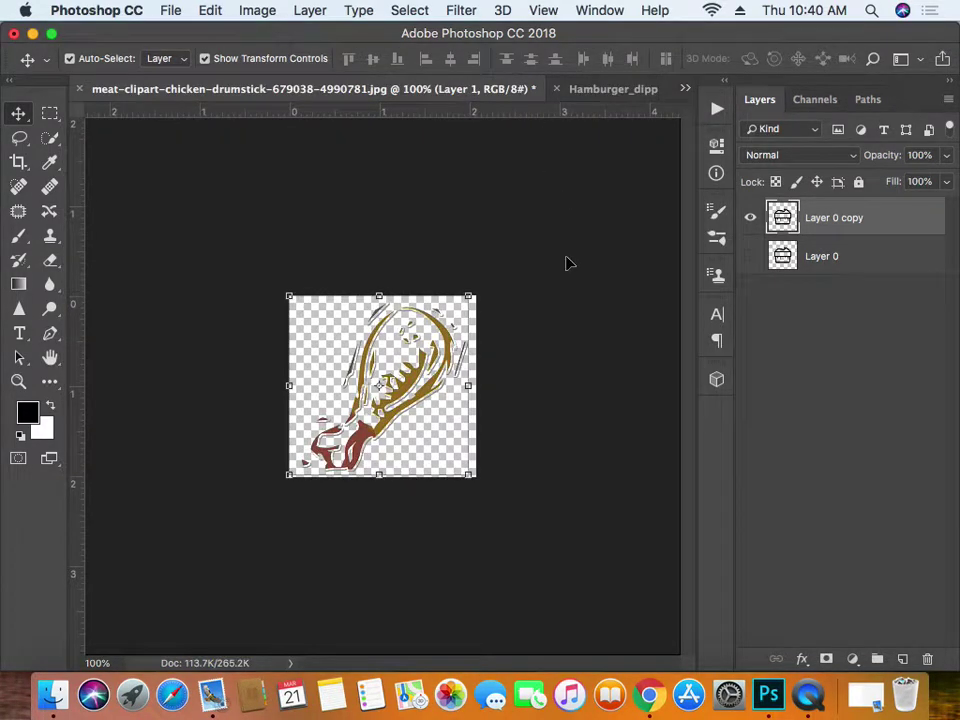
# - Close the drumstick document without saving
pyautogui.moveTo(396, 402); pyautogui.dragTo(434, 416)
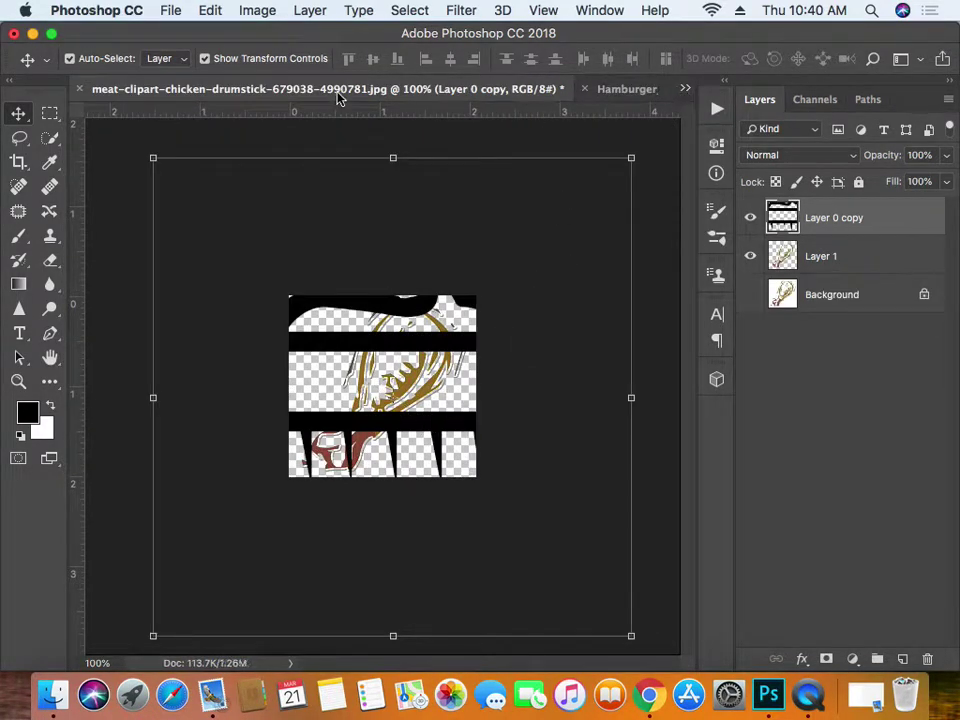
pyautogui.click(80, 88)
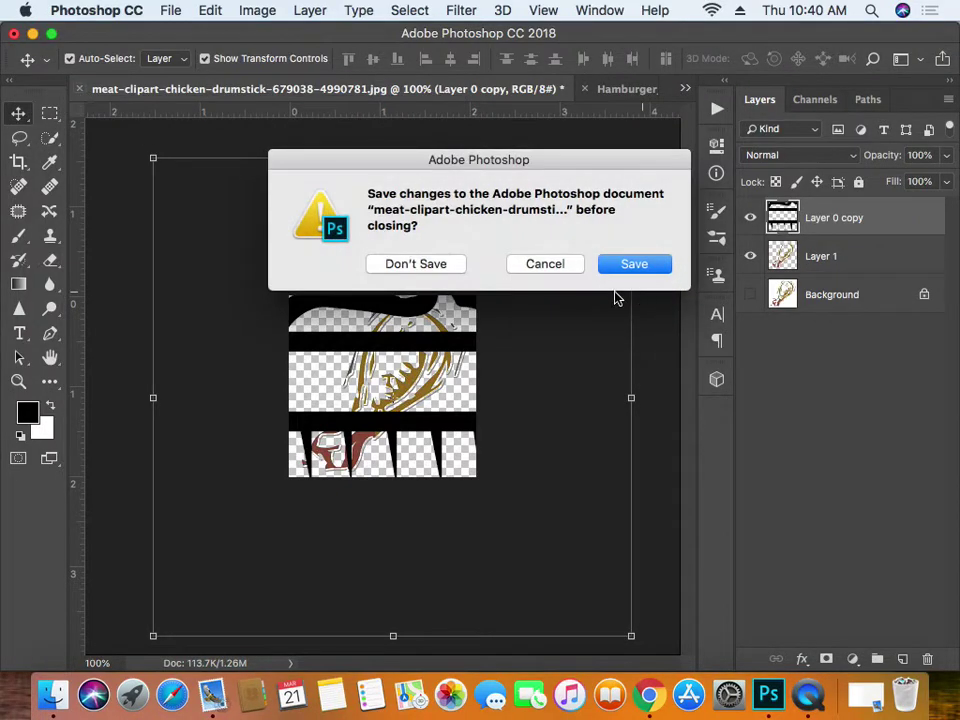
pyautogui.click(416, 264)
# - Drop the icon into the LOGO document, enlarge it to 172.8%, and move it beside the drumstick
pyautogui.moveTo(377, 293); pyautogui.dragTo(157, 112)
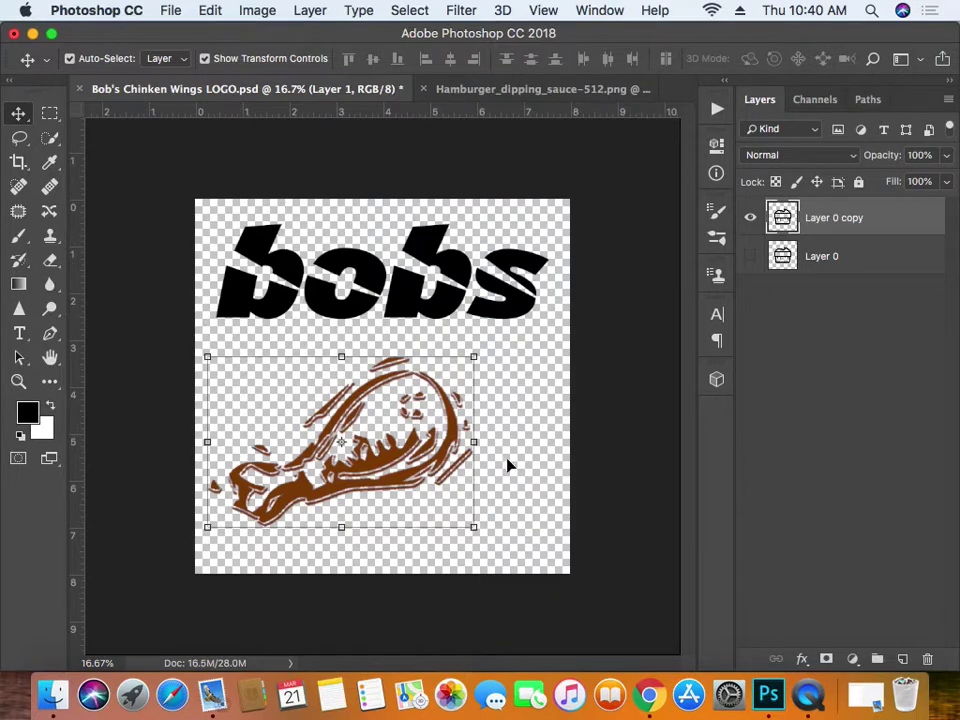
pyautogui.moveTo(508, 465); pyautogui.dragTo(520, 480)
pyautogui.moveTo(467, 497); pyautogui.dragTo(409, 555)
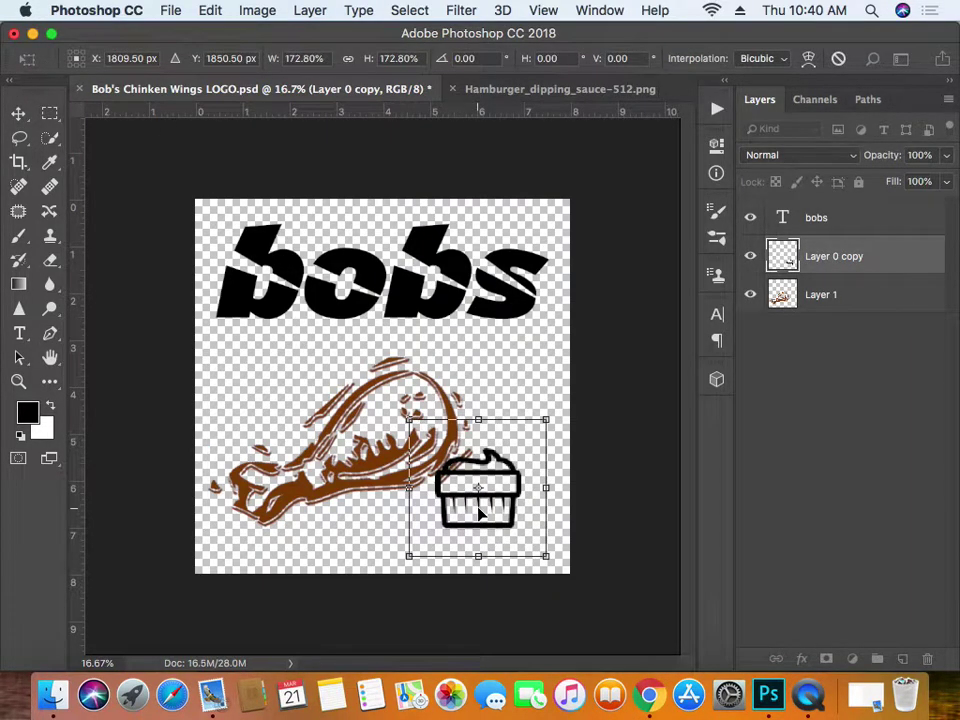
pyautogui.press('Return')
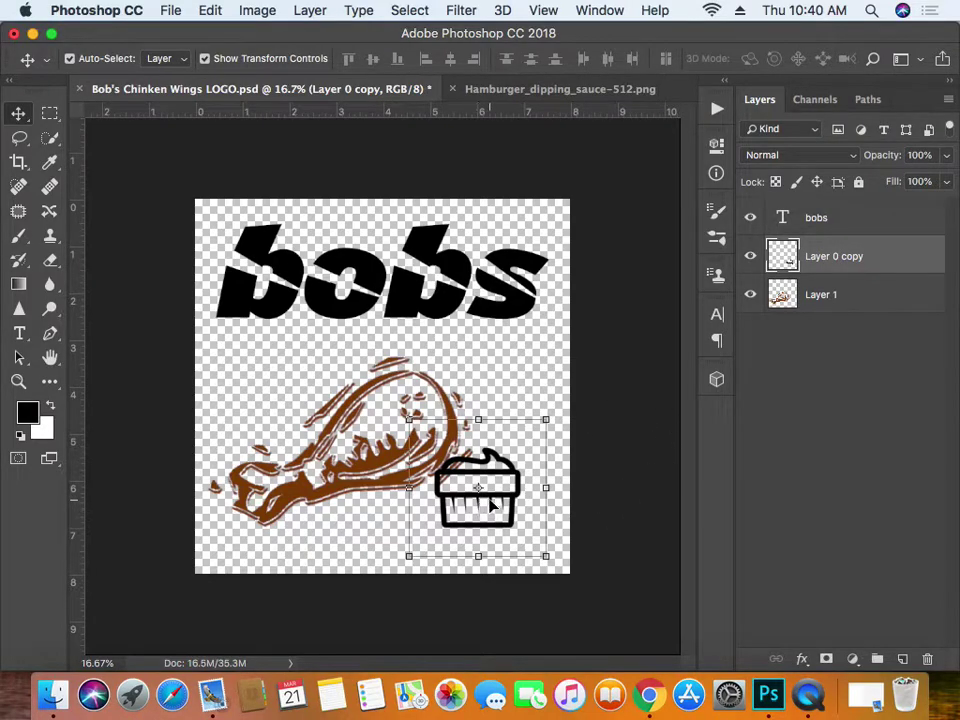
pyautogui.moveTo(495, 500); pyautogui.dragTo(521, 508)
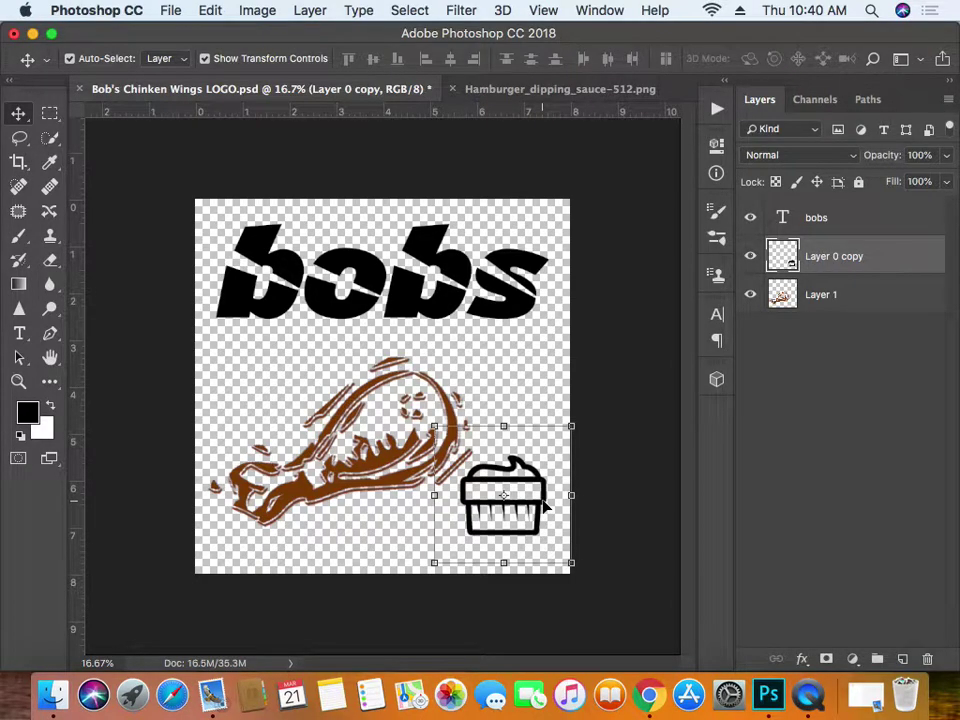
# - Hide Layer 0 copy, then enlarge the drumstick and shift it right and down
pyautogui.click(752, 261)
pyautogui.click(381, 465)
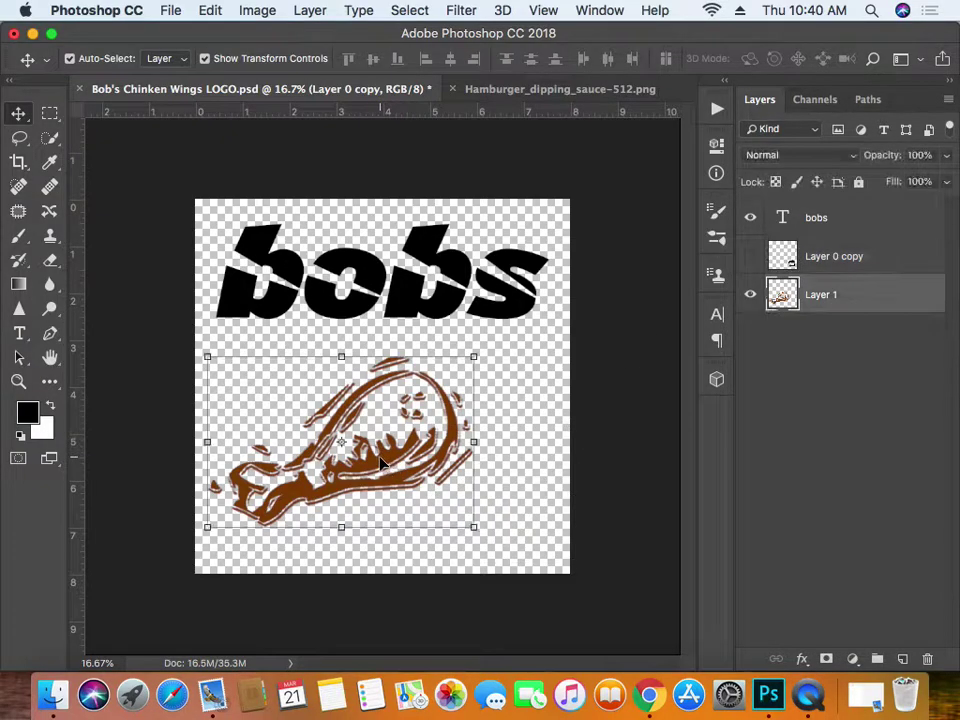
pyautogui.moveTo(473, 356); pyautogui.dragTo(517, 333)
pyautogui.moveTo(396, 462); pyautogui.dragTo(406, 468)
pyautogui.press('Return')
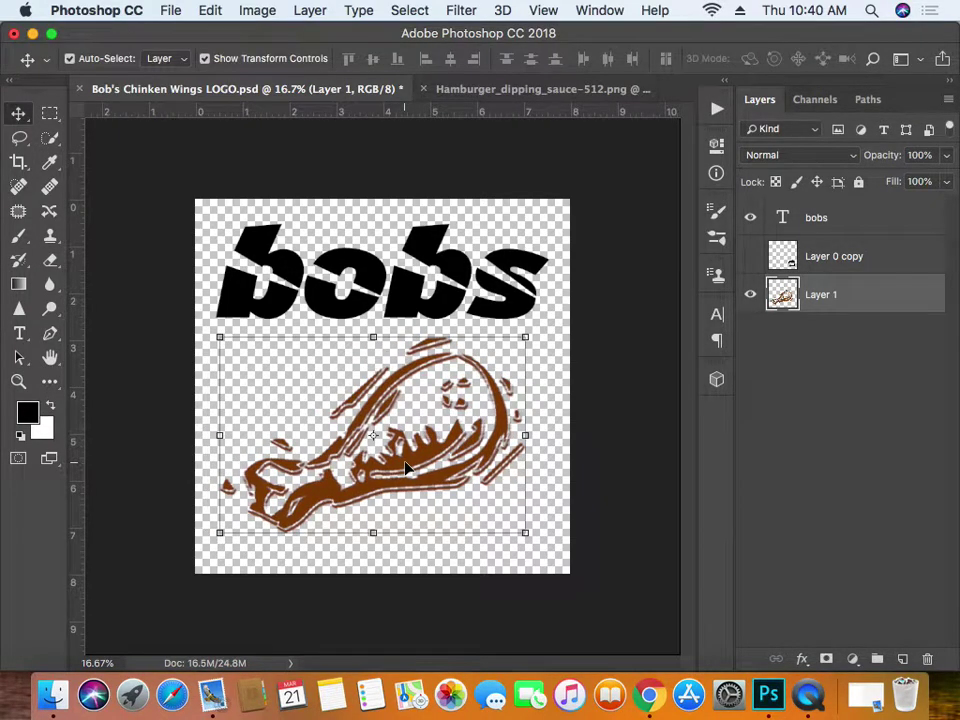
pyautogui.click(628, 229)
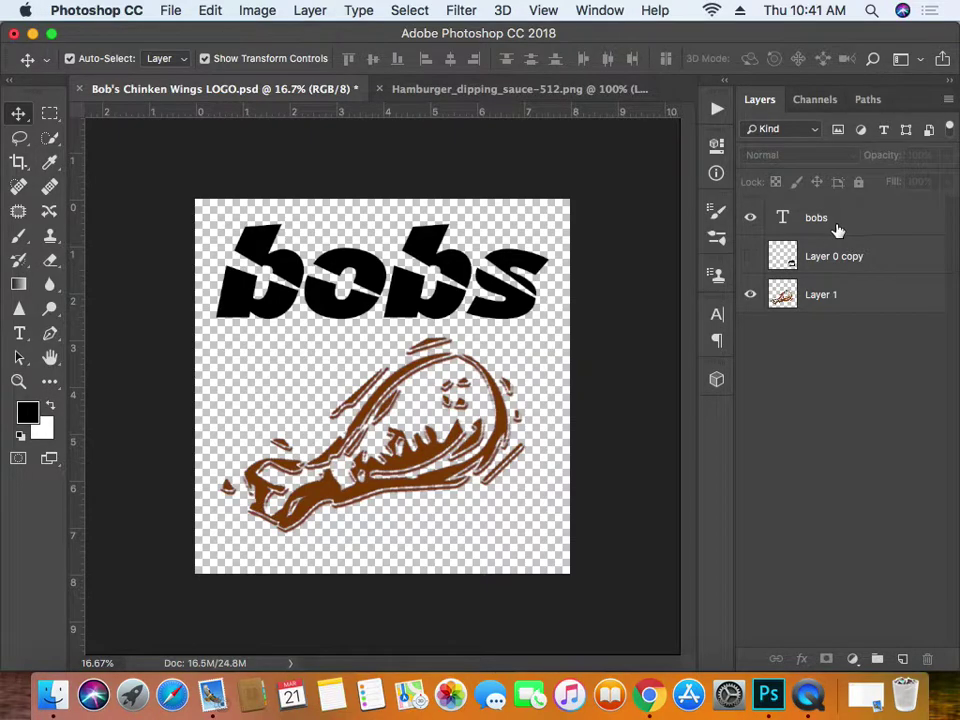
# - On the bobs layer, try Inner Bevel & Emboss with depth raised to 1000
pyautogui.doubleClick(902, 227)
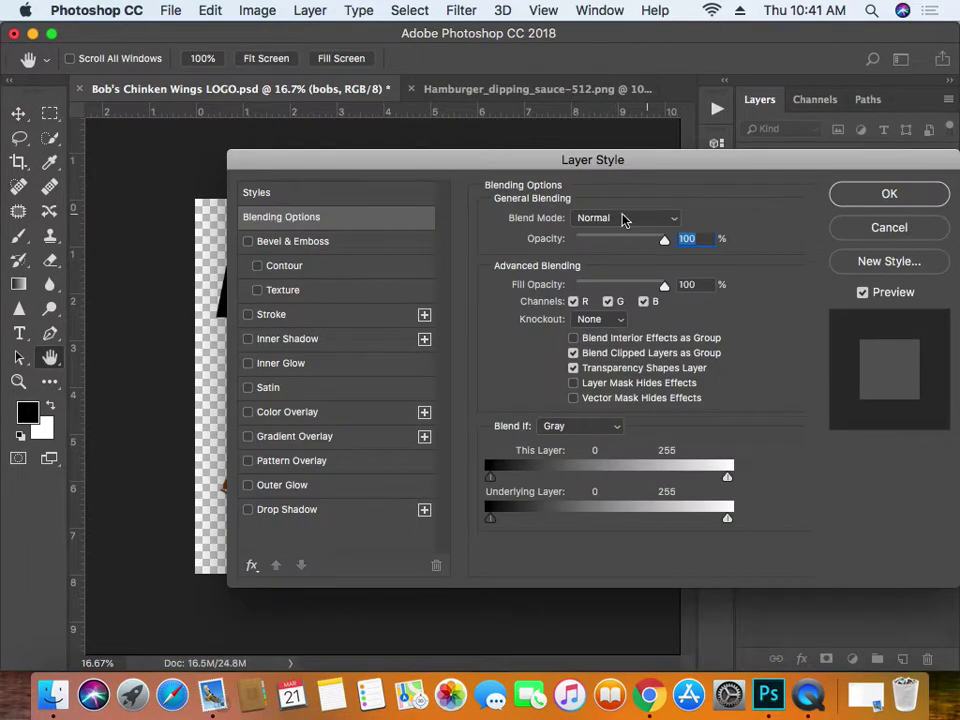
pyautogui.moveTo(420, 165); pyautogui.dragTo(621, 168)
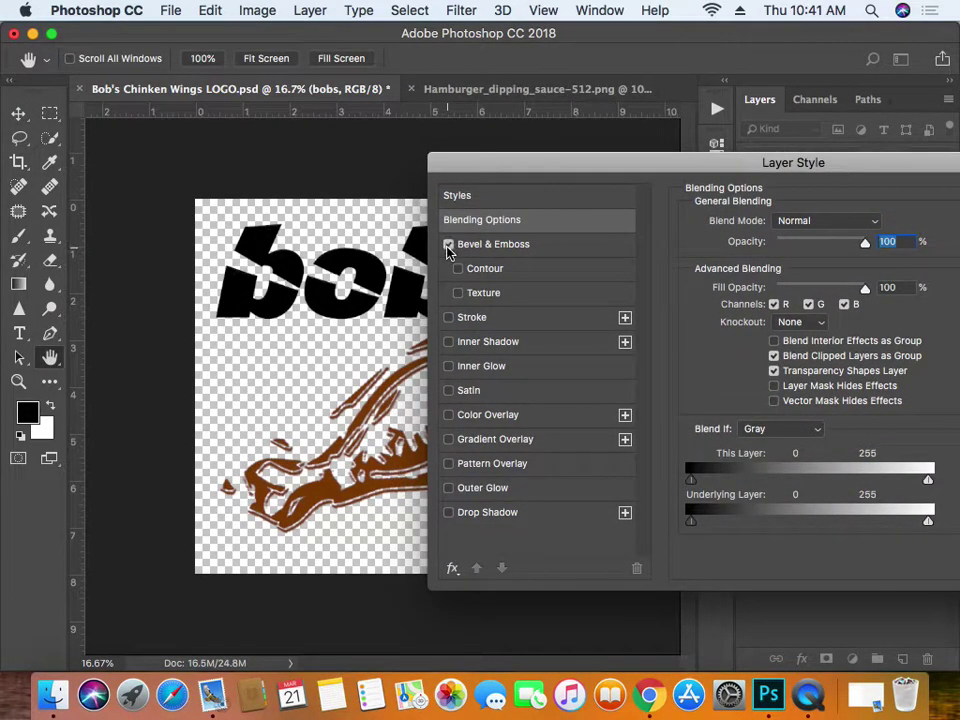
pyautogui.moveTo(561, 170); pyautogui.dragTo(622, 185)
pyautogui.click(596, 256)
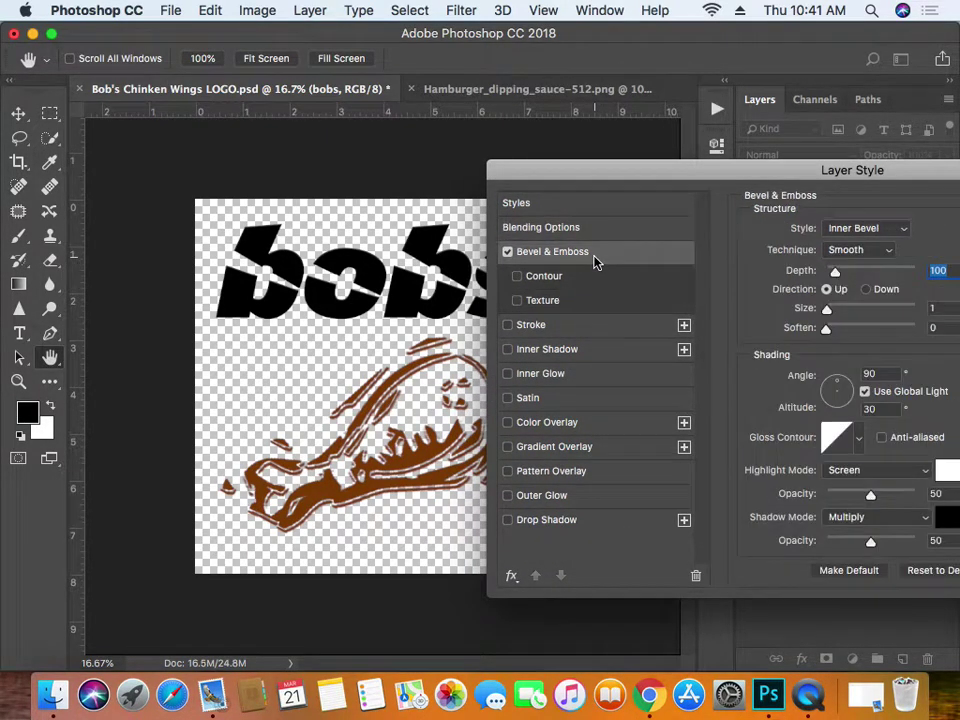
pyautogui.click(899, 229)
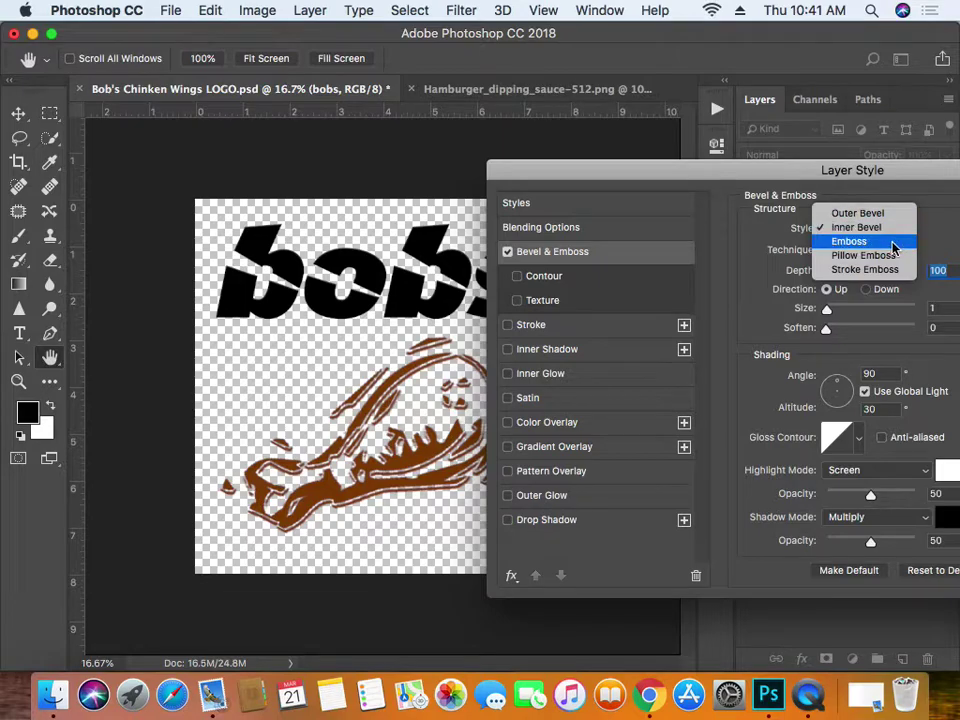
pyautogui.click(892, 230)
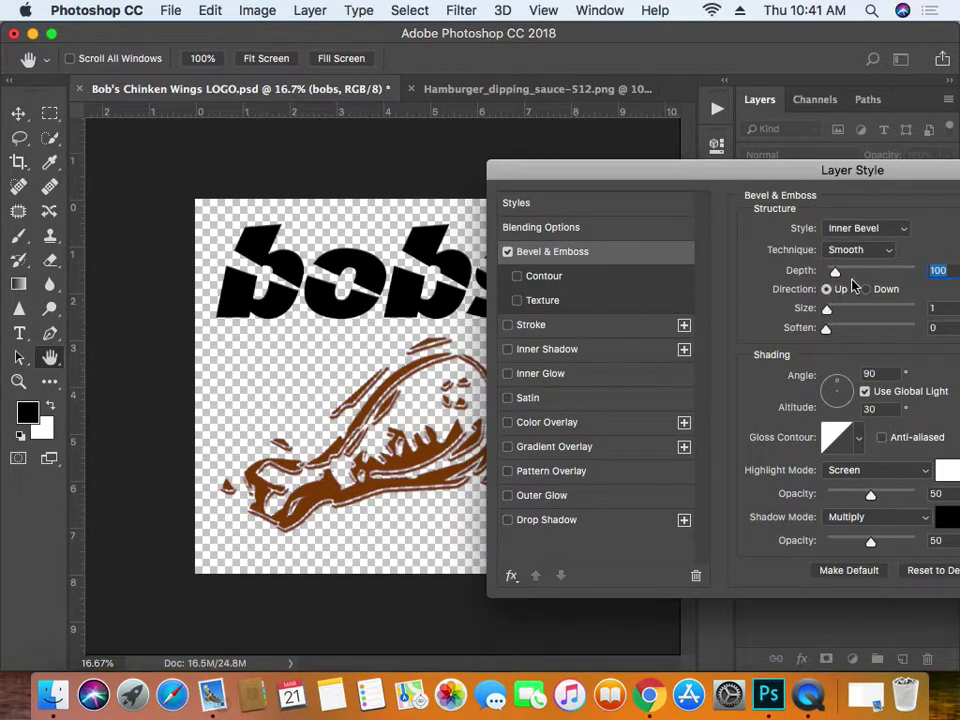
pyautogui.moveTo(835, 273); pyautogui.dragTo(918, 279)
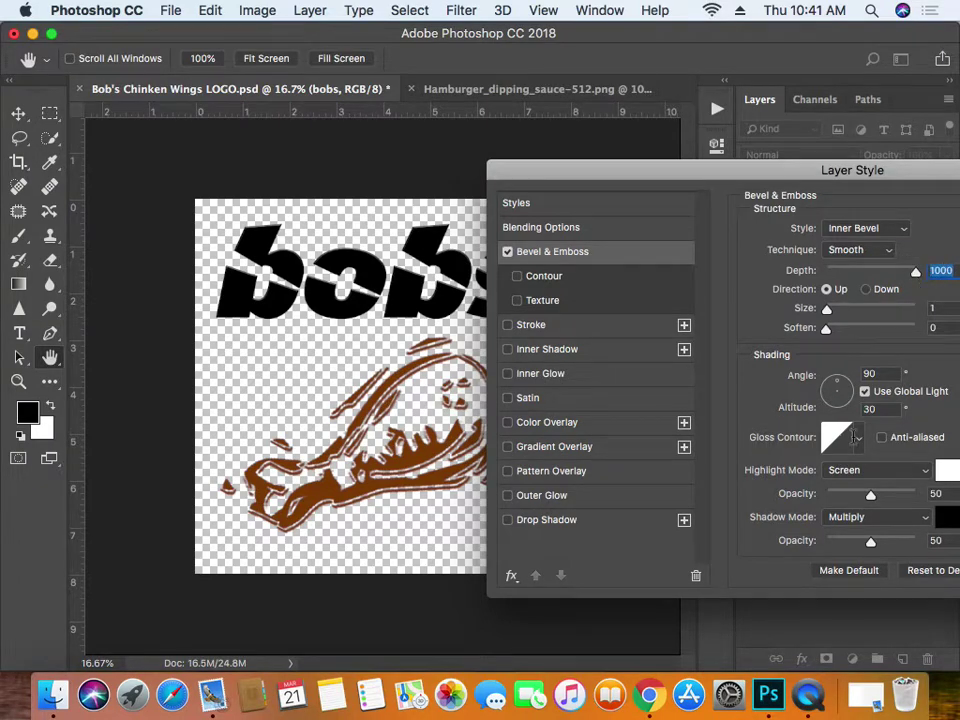
# - Cancel the bevel settings and reopen the bobs layer's Layer Style dialog
pyautogui.moveTo(812, 171); pyautogui.dragTo(438, 179)
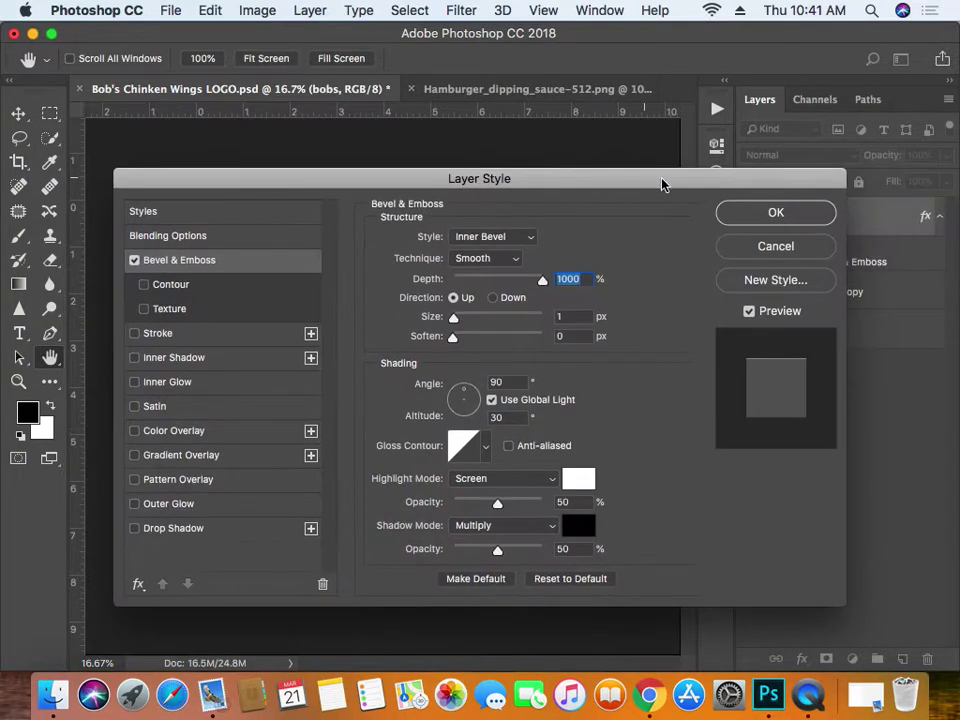
pyautogui.click(771, 247)
pyautogui.doubleClick(872, 234)
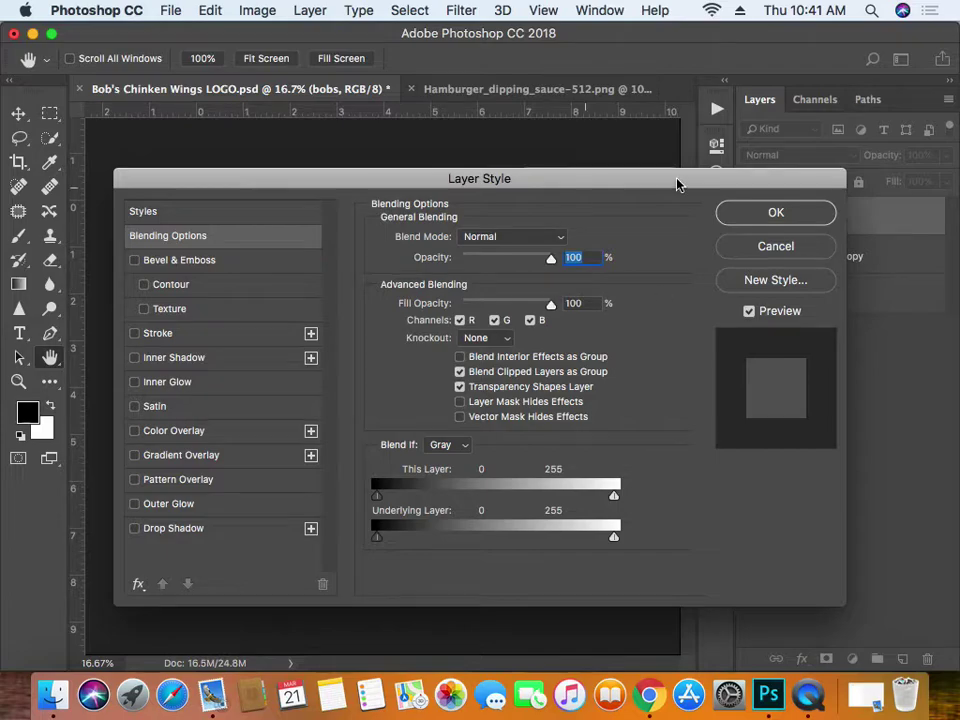
# - Enable Bevel & Emboss on the bobs text with Emboss style and Chisel Hard technique
pyautogui.click(134, 260)
pyautogui.moveTo(285, 186); pyautogui.dragTo(592, 181)
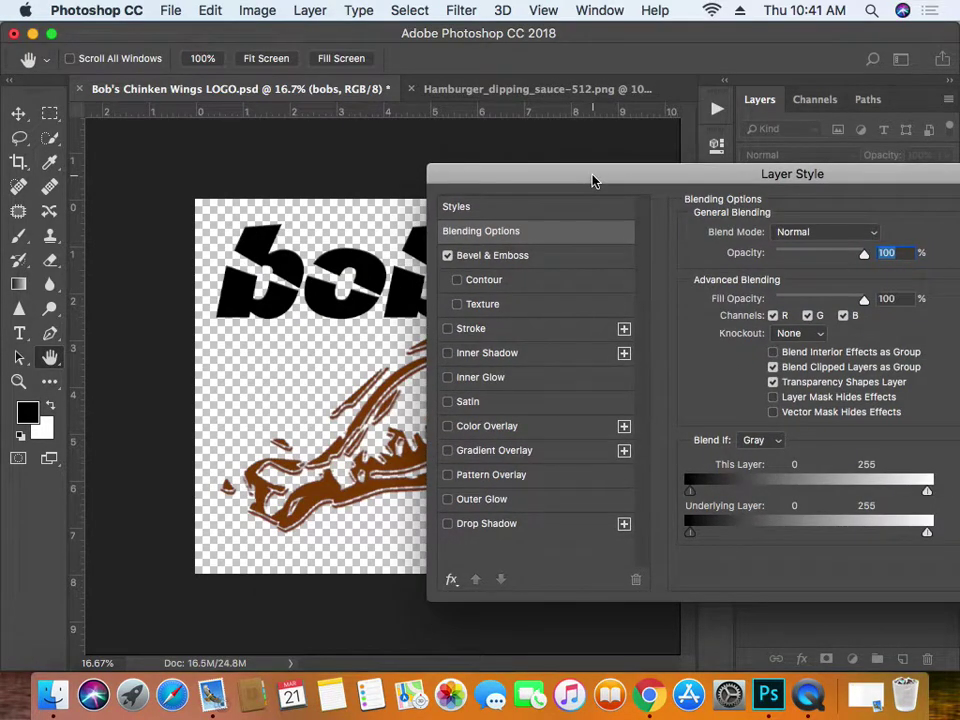
pyautogui.click(866, 238)
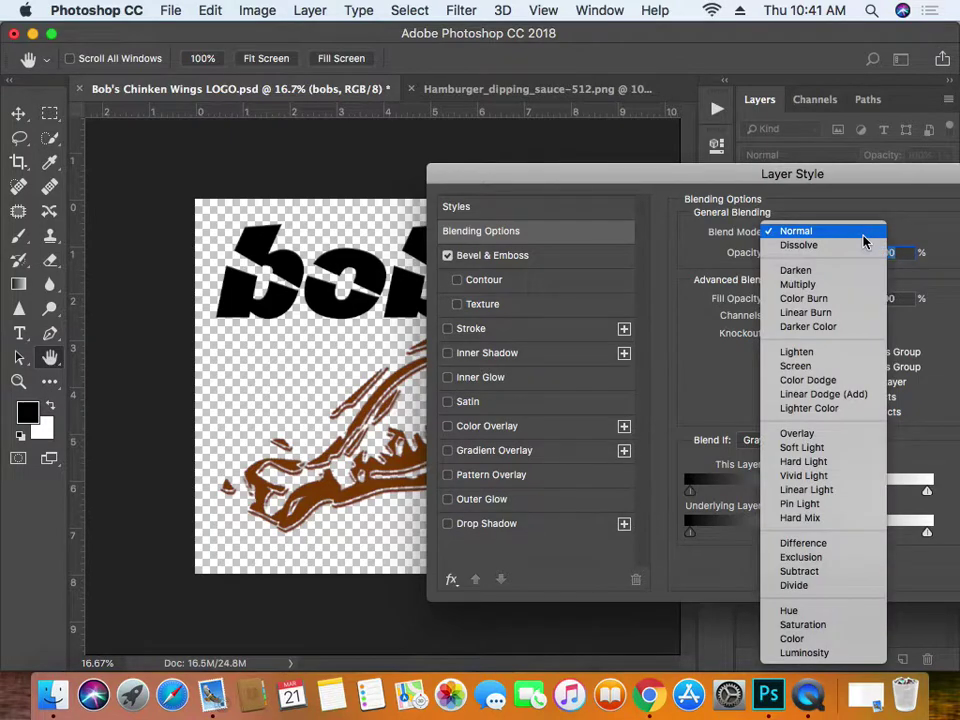
pyautogui.click(864, 238)
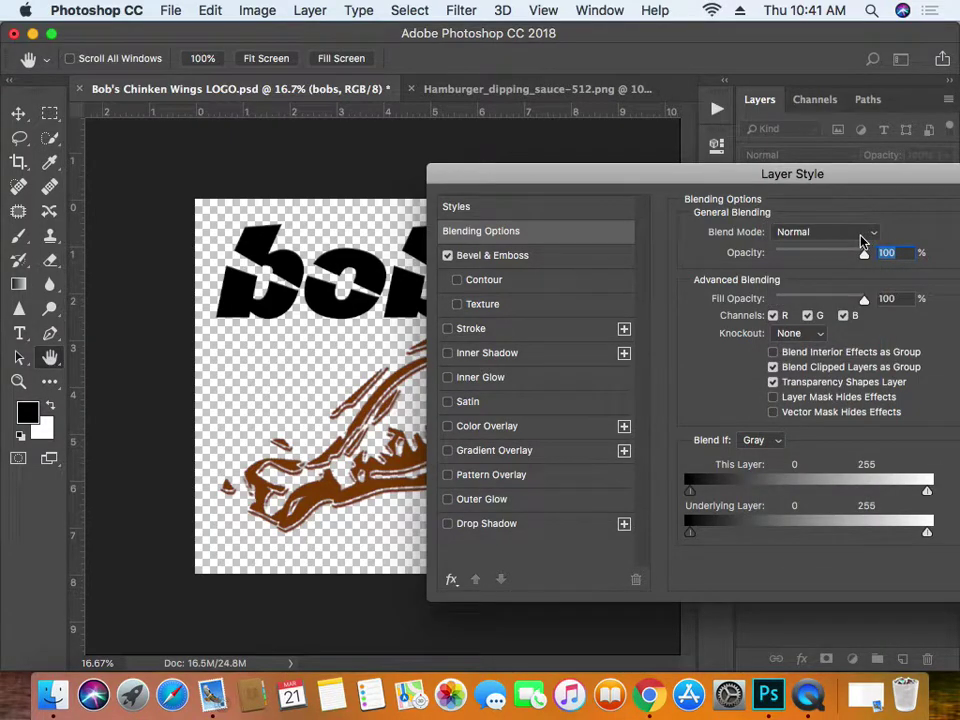
pyautogui.click(472, 257)
pyautogui.click(828, 252)
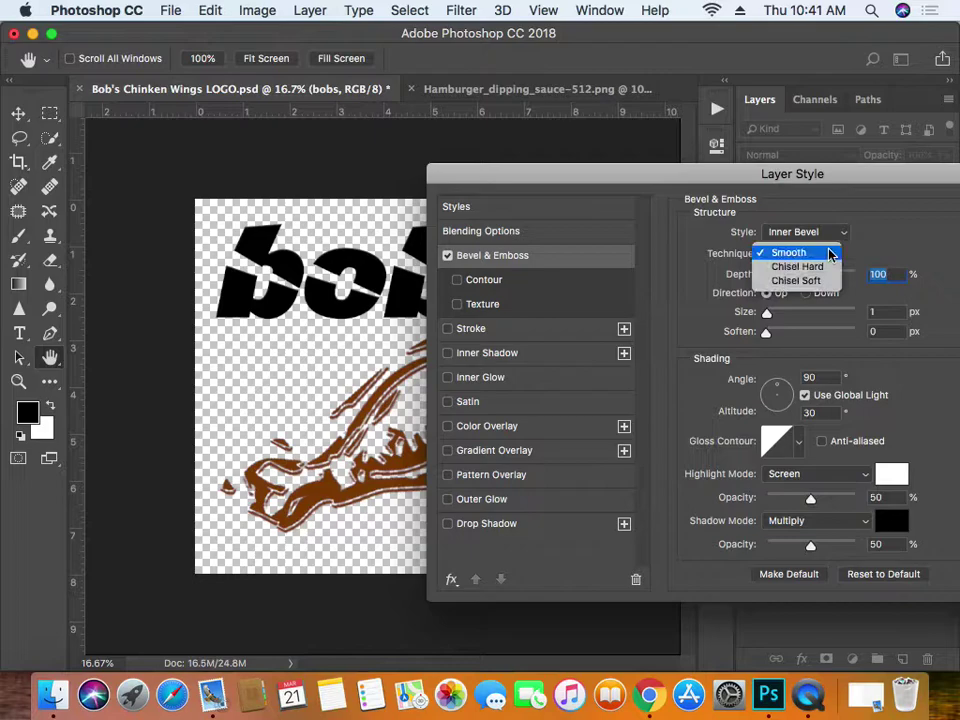
pyautogui.click(823, 268)
pyautogui.click(841, 233)
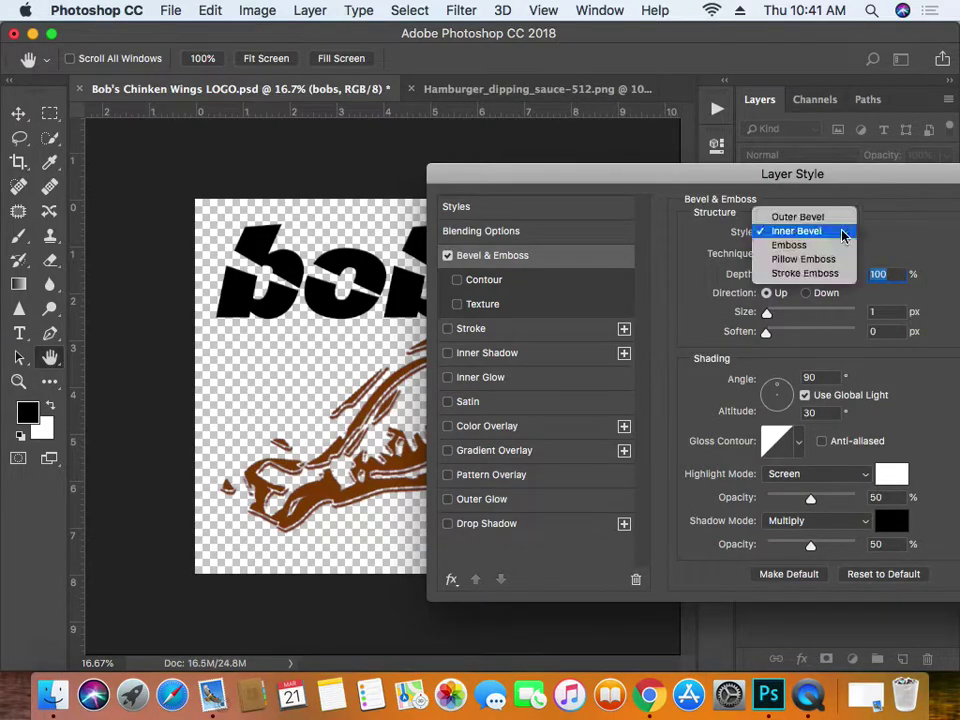
pyautogui.click(840, 245)
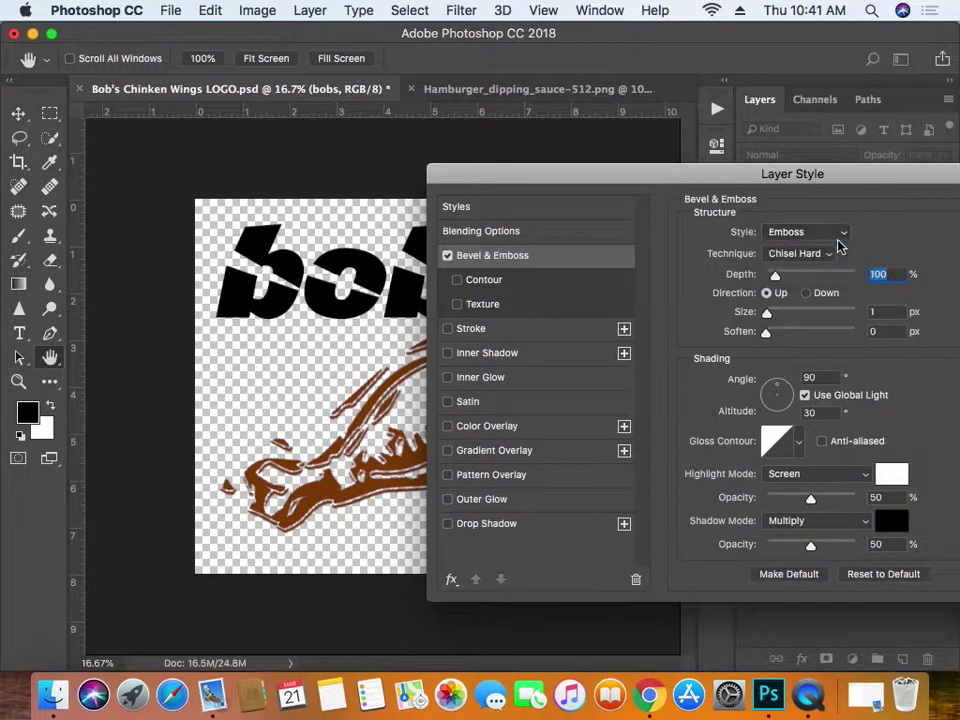
pyautogui.moveTo(776, 276); pyautogui.dragTo(812, 276)
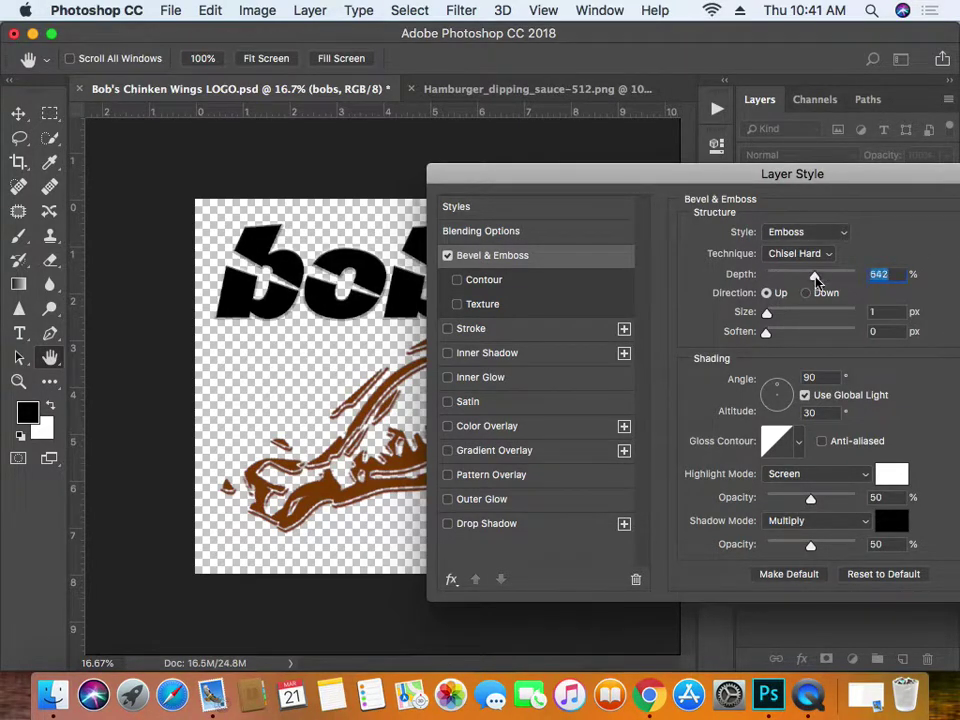
pyautogui.moveTo(766, 313); pyautogui.dragTo(735, 336)
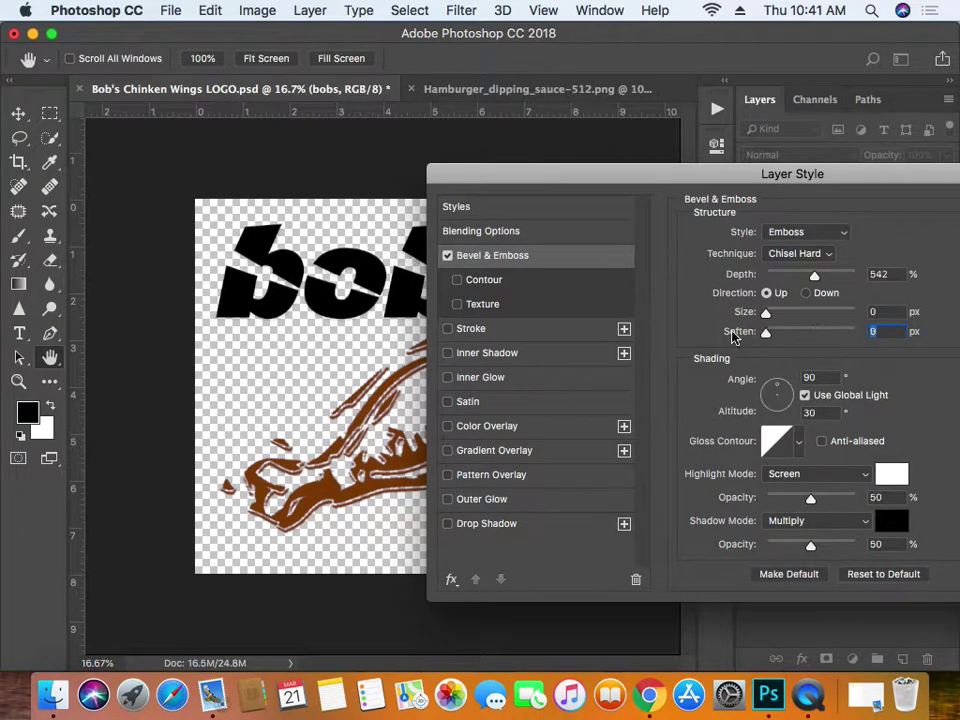
# - Set highlight and shadow modes to Normal, highlight opacity 99 and depth 199, then apply
pyautogui.click(830, 474)
pyautogui.click(831, 345)
pyautogui.click(822, 530)
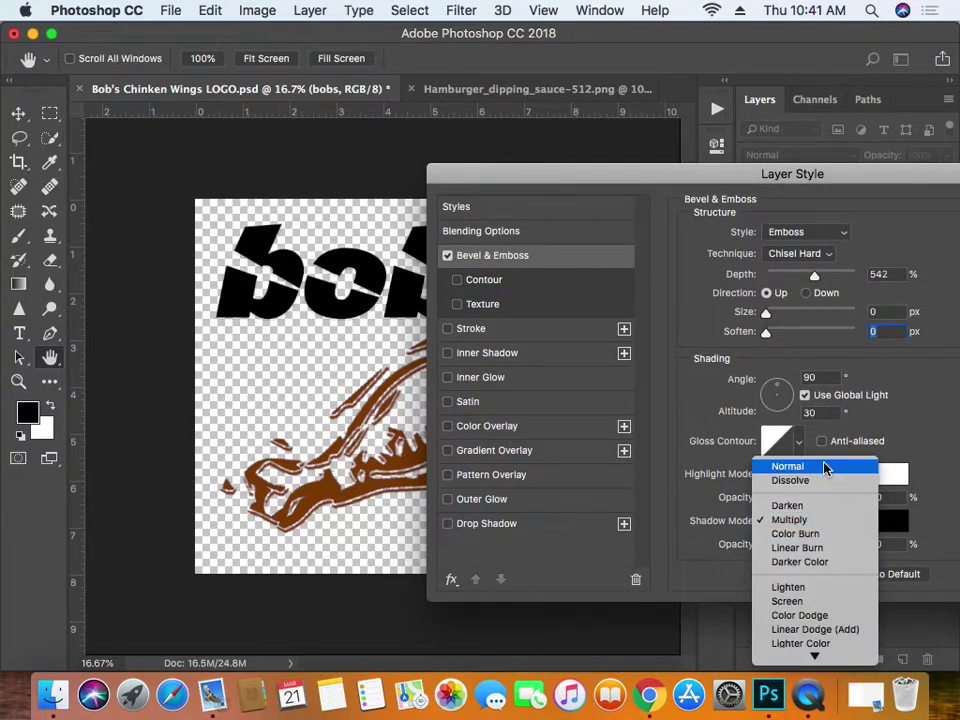
pyautogui.click(815, 464)
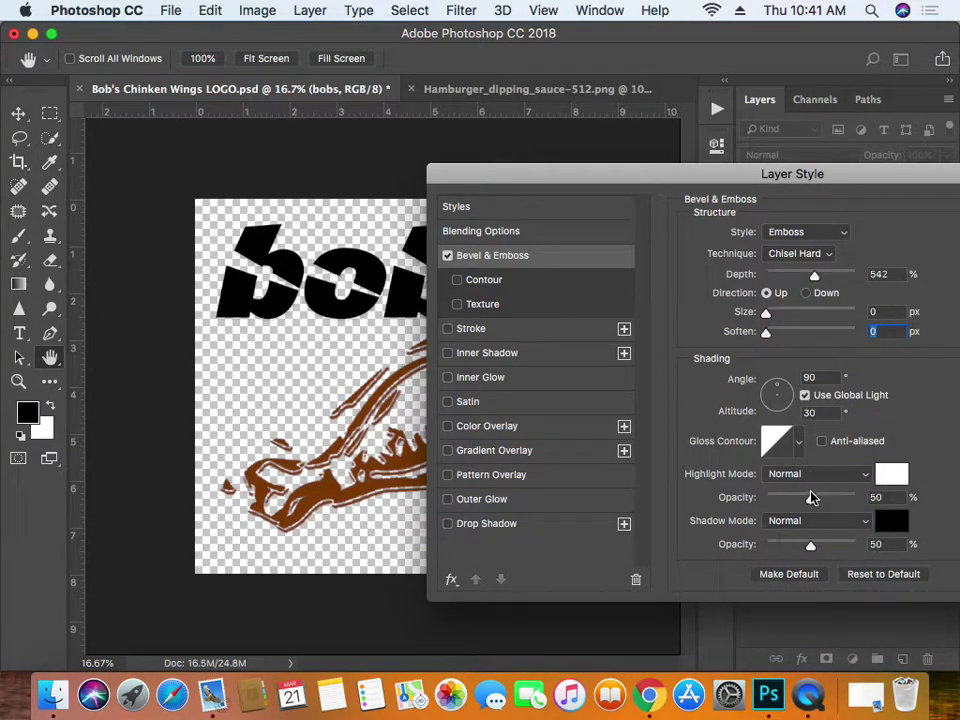
pyautogui.moveTo(810, 498); pyautogui.dragTo(855, 499)
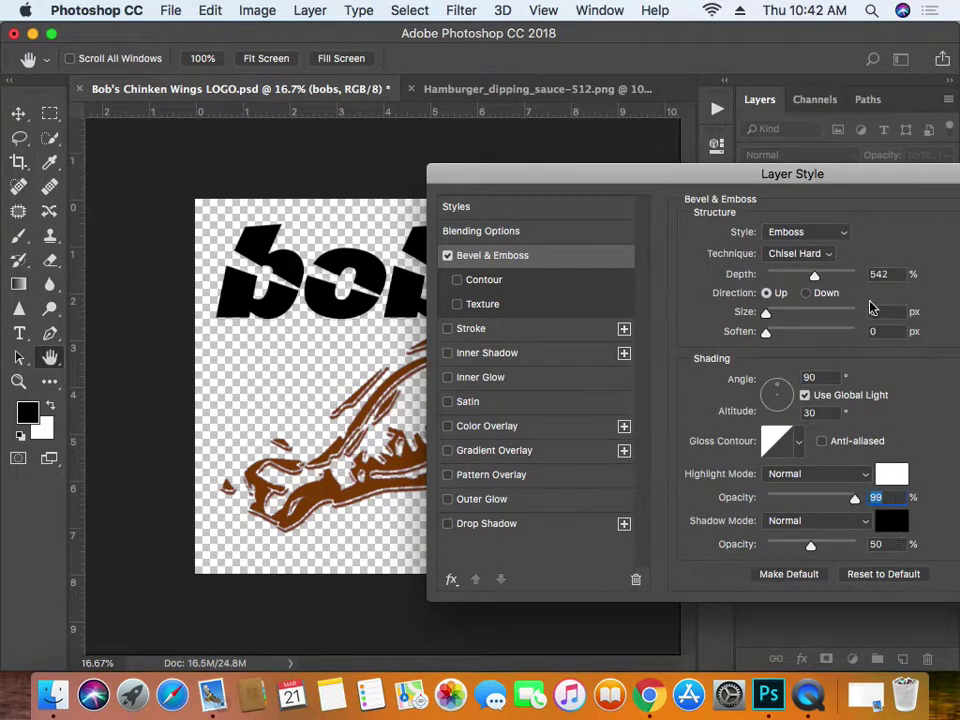
pyautogui.moveTo(815, 280); pyautogui.dragTo(784, 276)
pyautogui.click(808, 299)
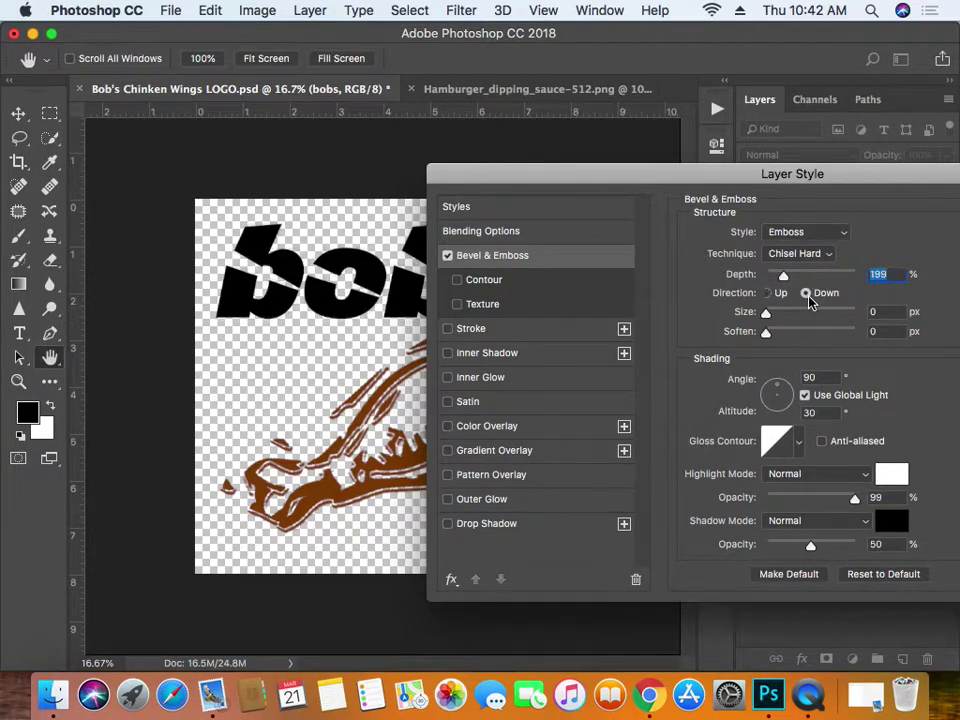
pyautogui.click(766, 294)
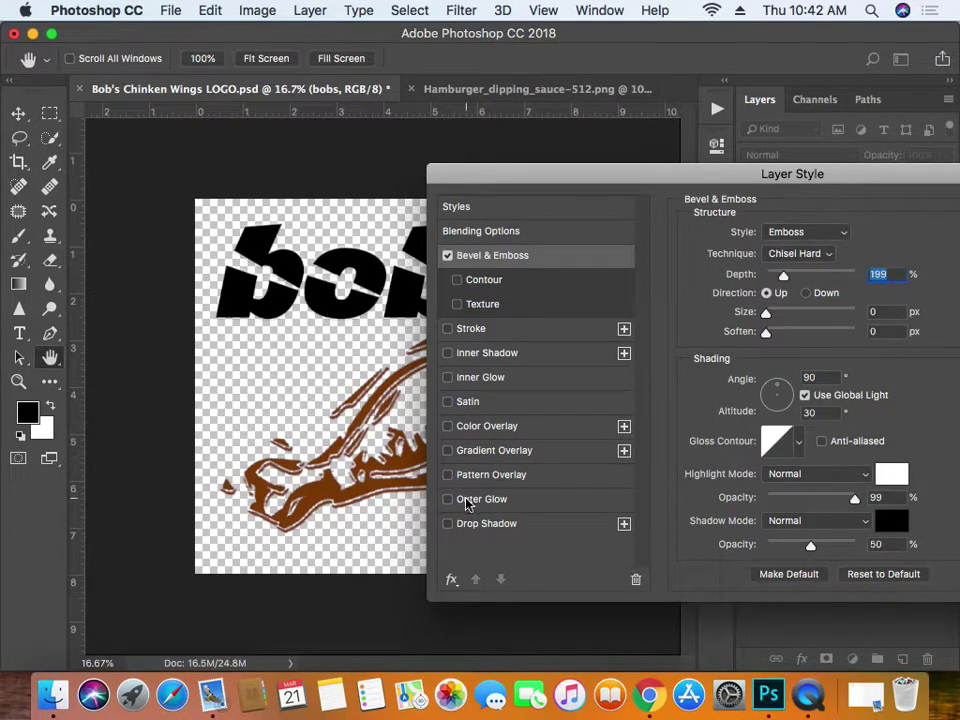
pyautogui.moveTo(803, 176); pyautogui.dragTo(563, 176)
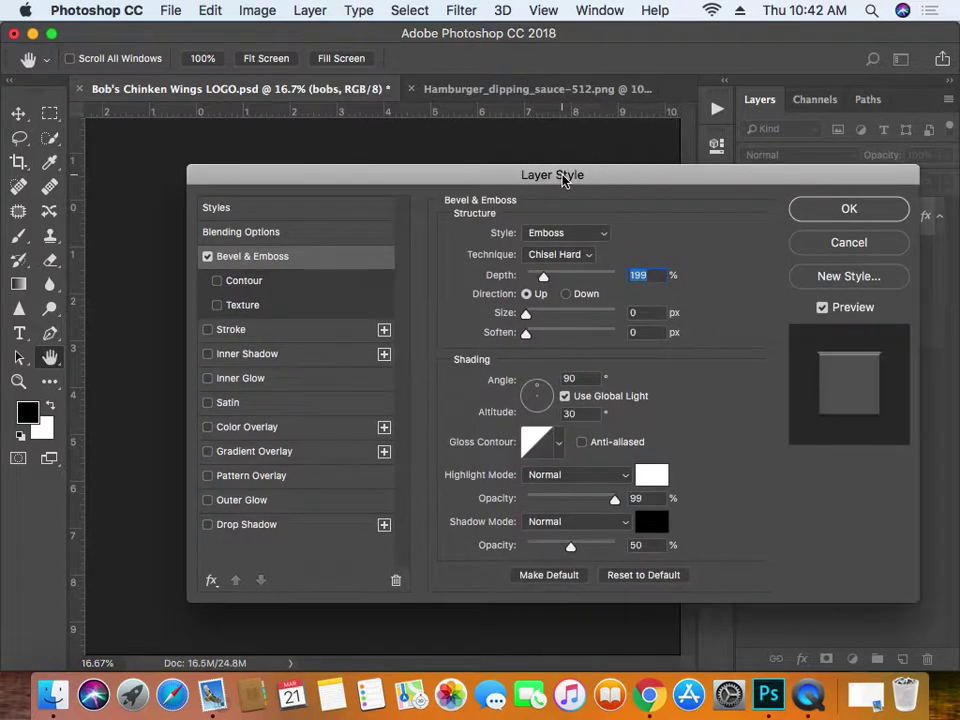
pyautogui.click(849, 209)
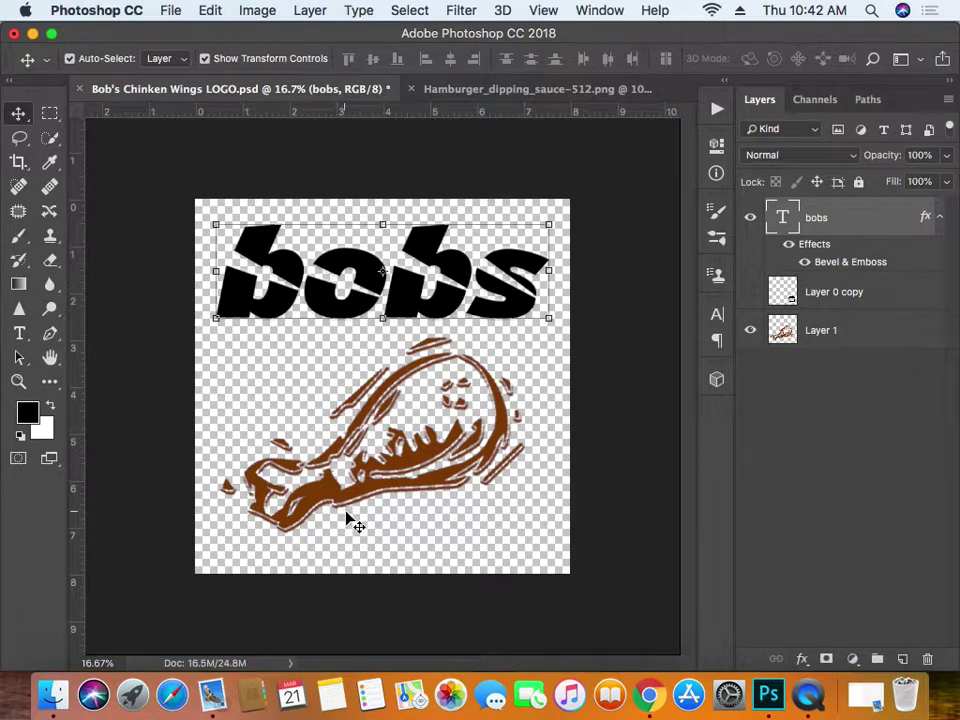
# - Sample the drumstick's brown and apply it as the colour of the 'bobs' text
pyautogui.click(42, 428)
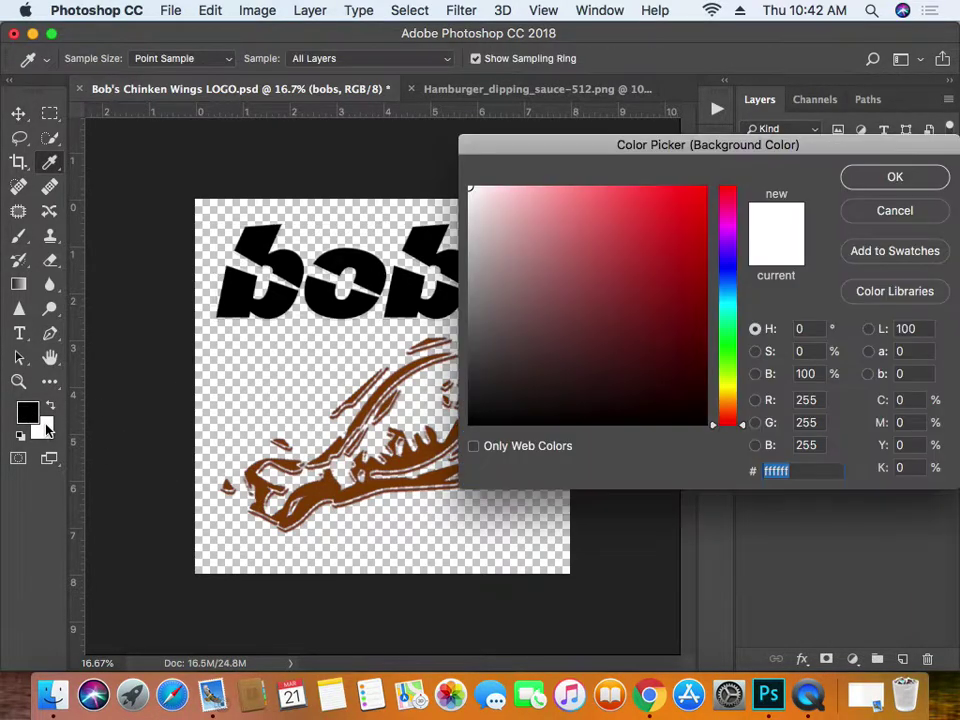
pyautogui.click(240, 378)
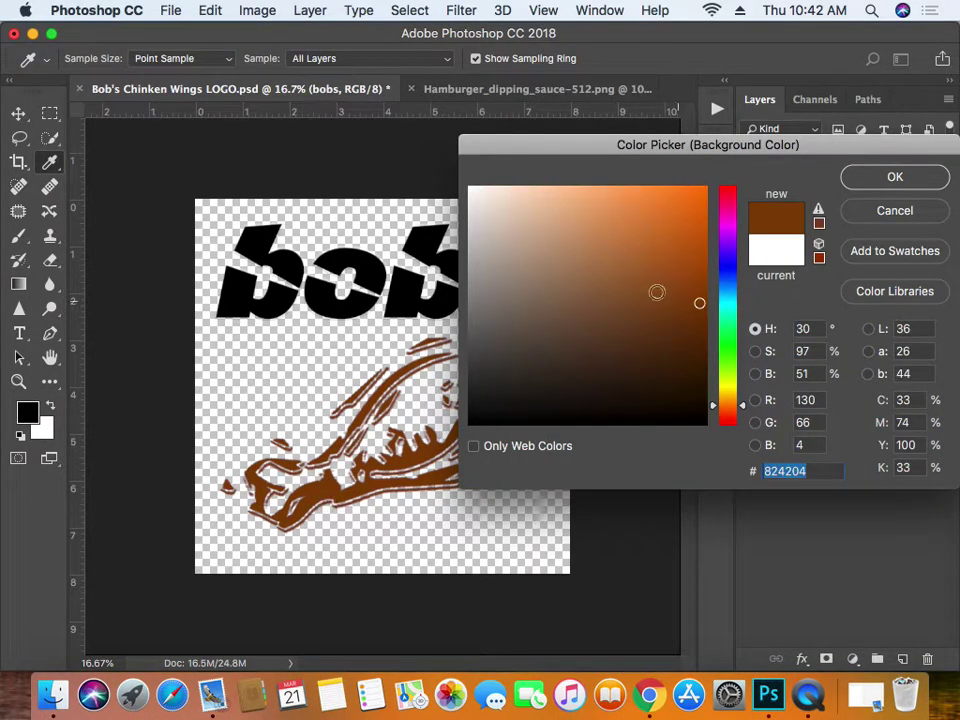
pyautogui.click(934, 179)
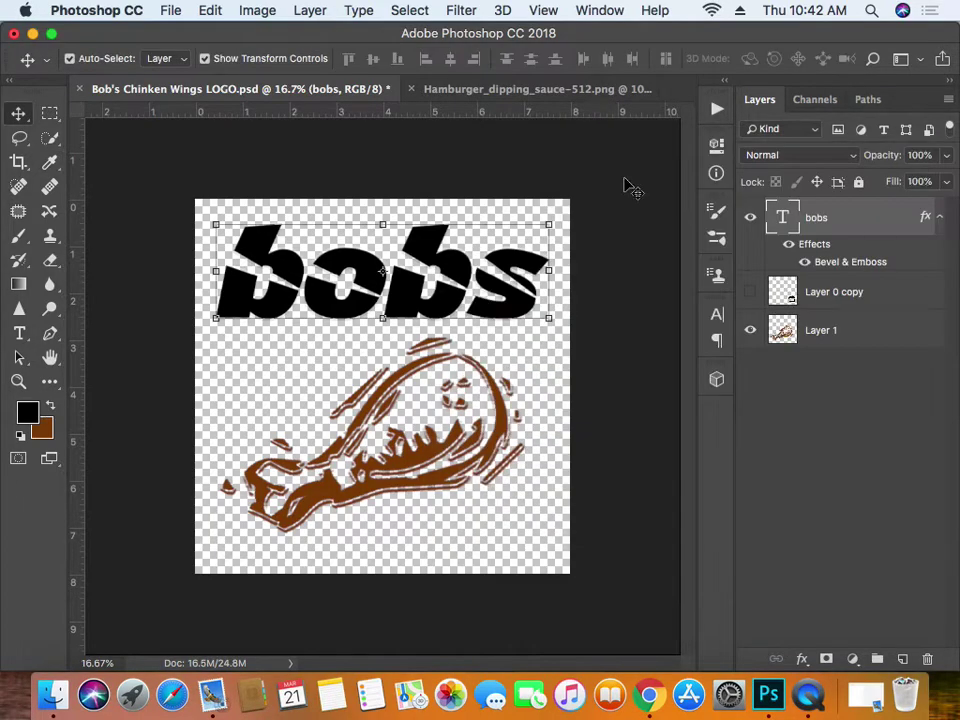
pyautogui.click(20, 333)
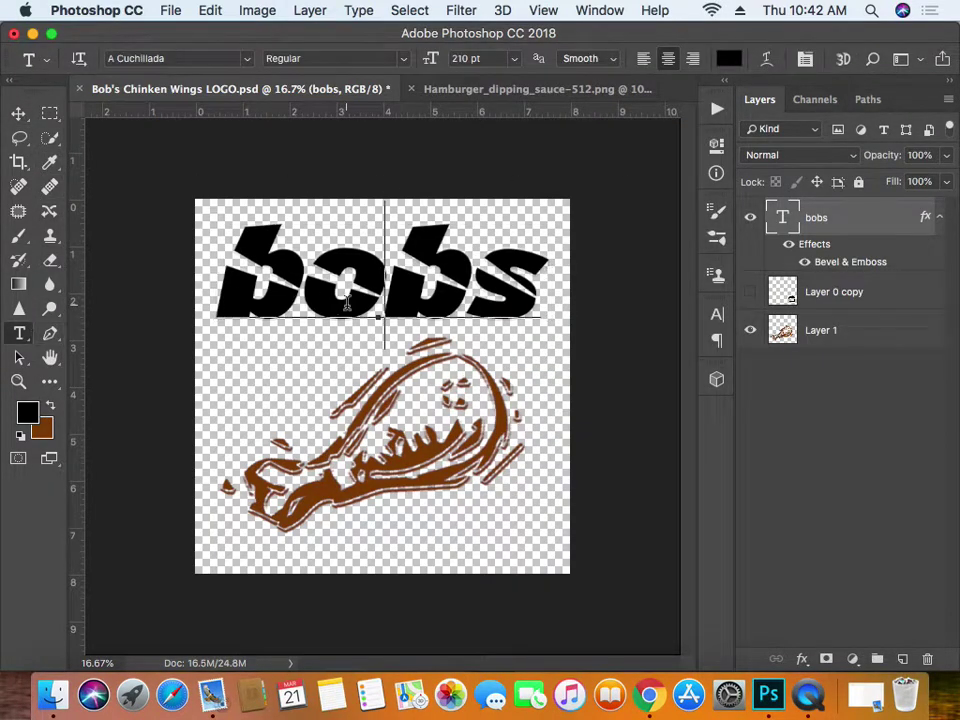
pyautogui.moveTo(557, 294); pyautogui.dragTo(143, 266)
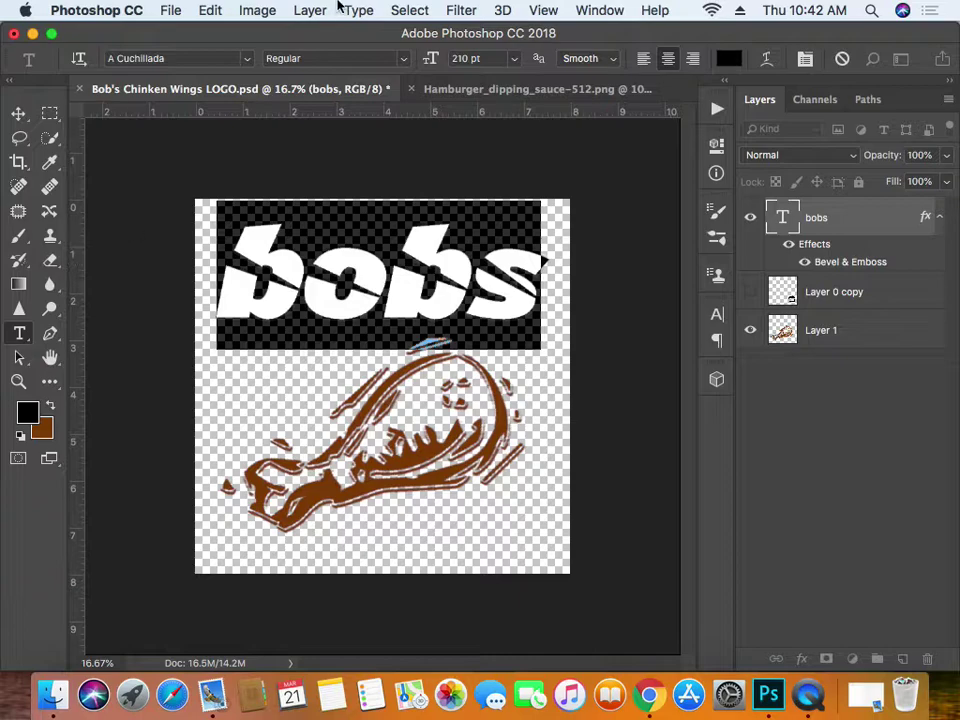
pyautogui.click(52, 406)
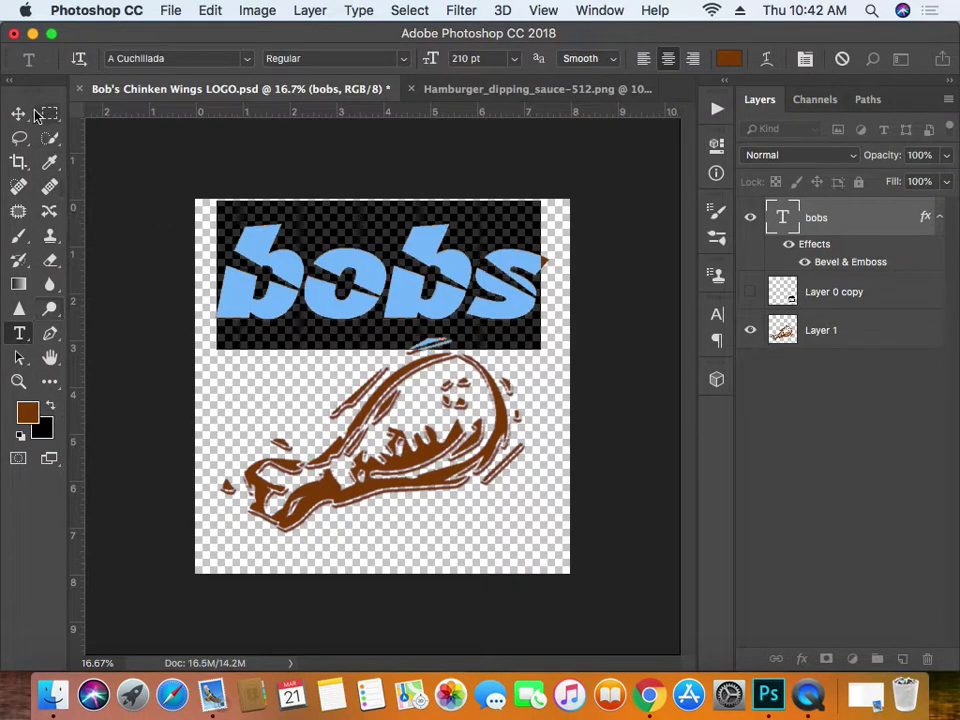
pyautogui.click(18, 113)
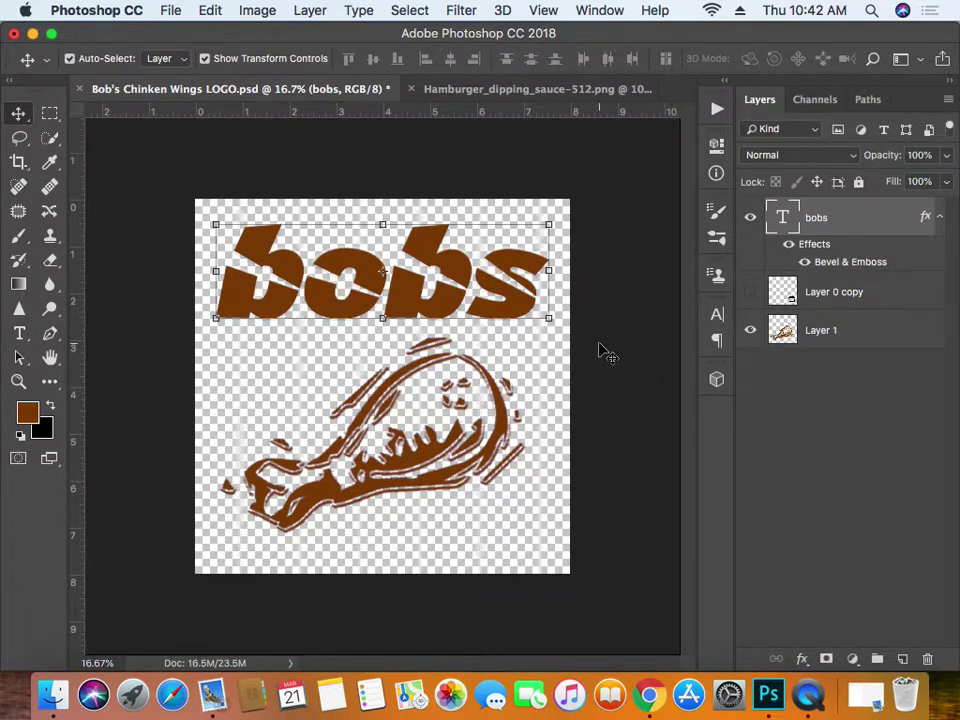
# - Add a near-black drop shadow to the bobs text with greater distance and spread
pyautogui.doubleClick(902, 250)
pyautogui.click(208, 257)
pyautogui.click(209, 525)
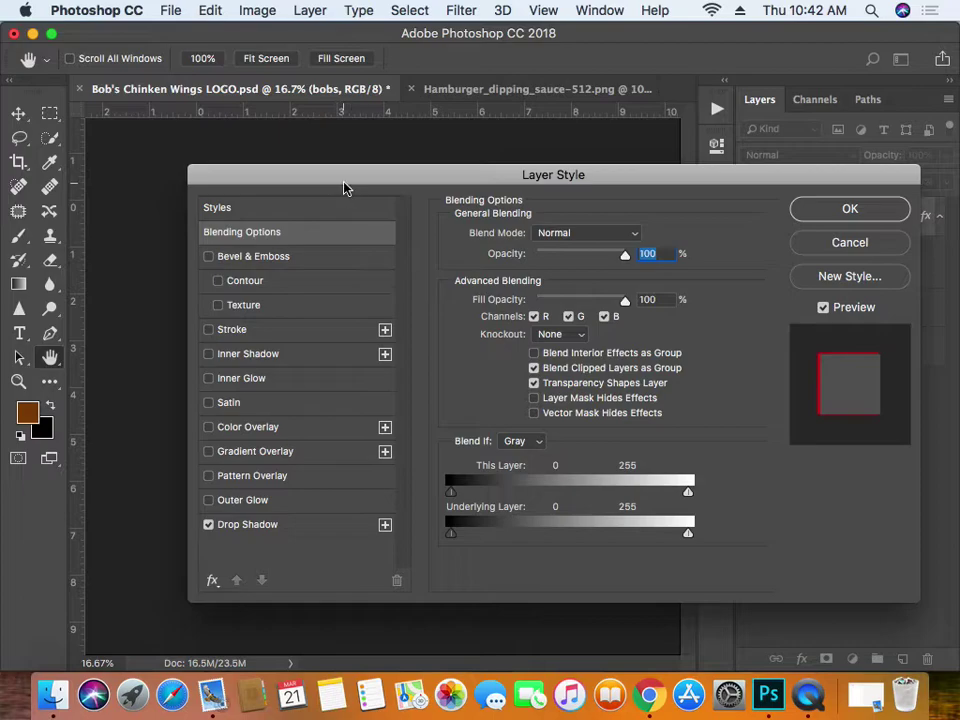
pyautogui.moveTo(343, 184); pyautogui.dragTo(662, 175)
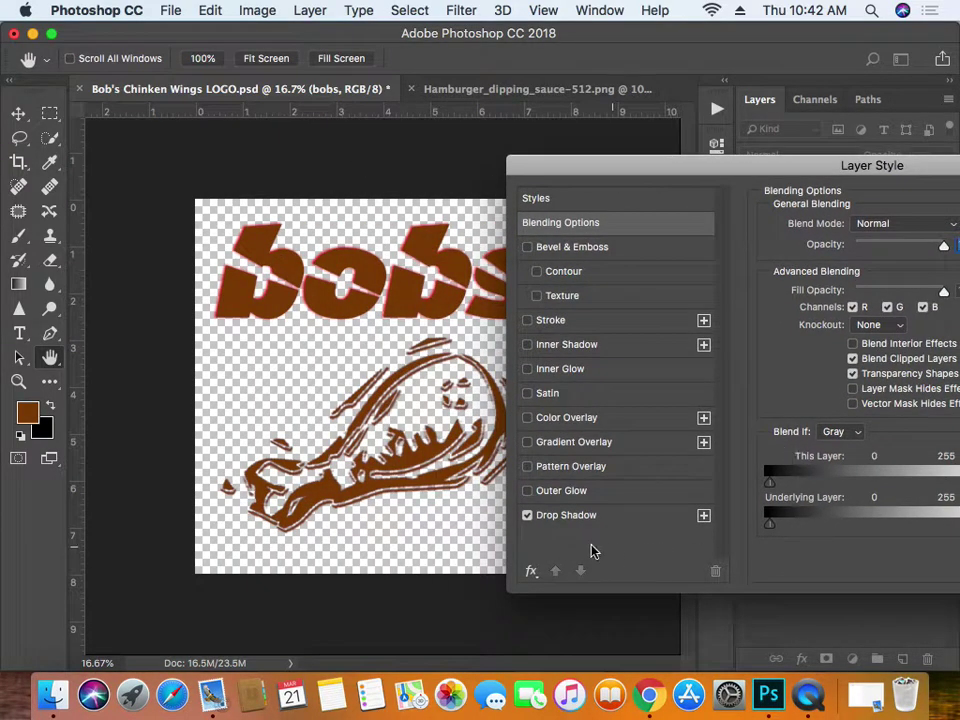
pyautogui.click(568, 521)
pyautogui.click(948, 226)
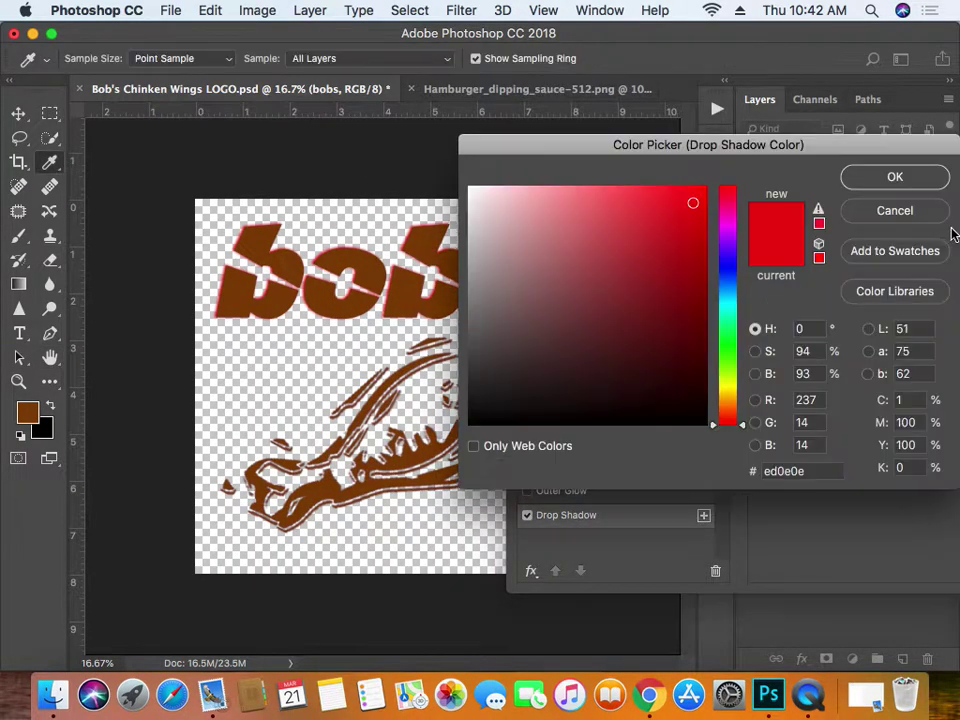
pyautogui.click(704, 423)
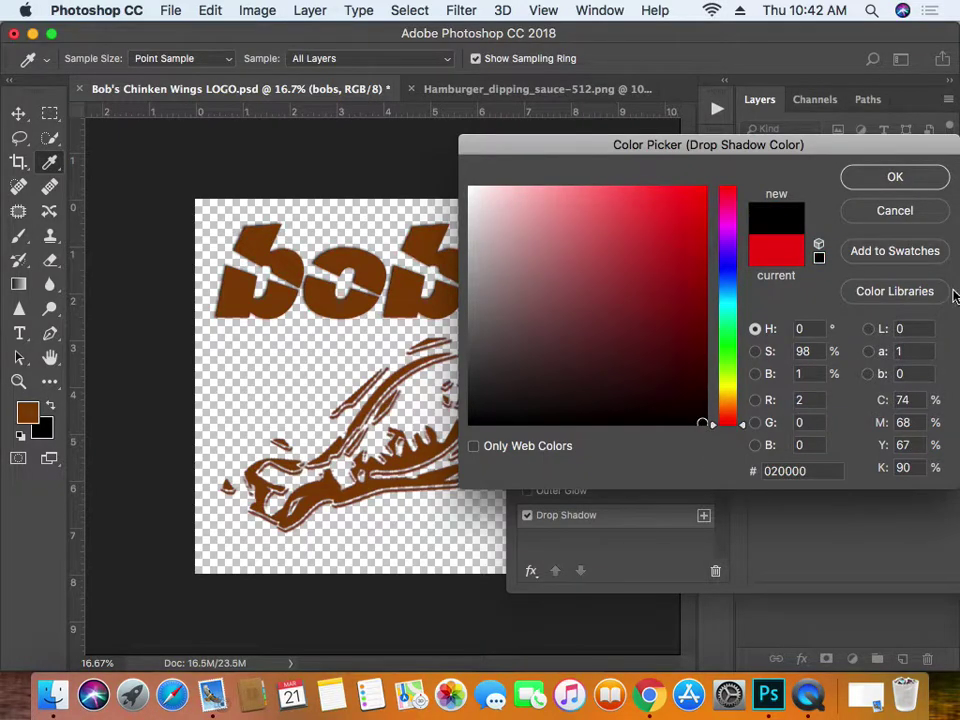
pyautogui.click(914, 176)
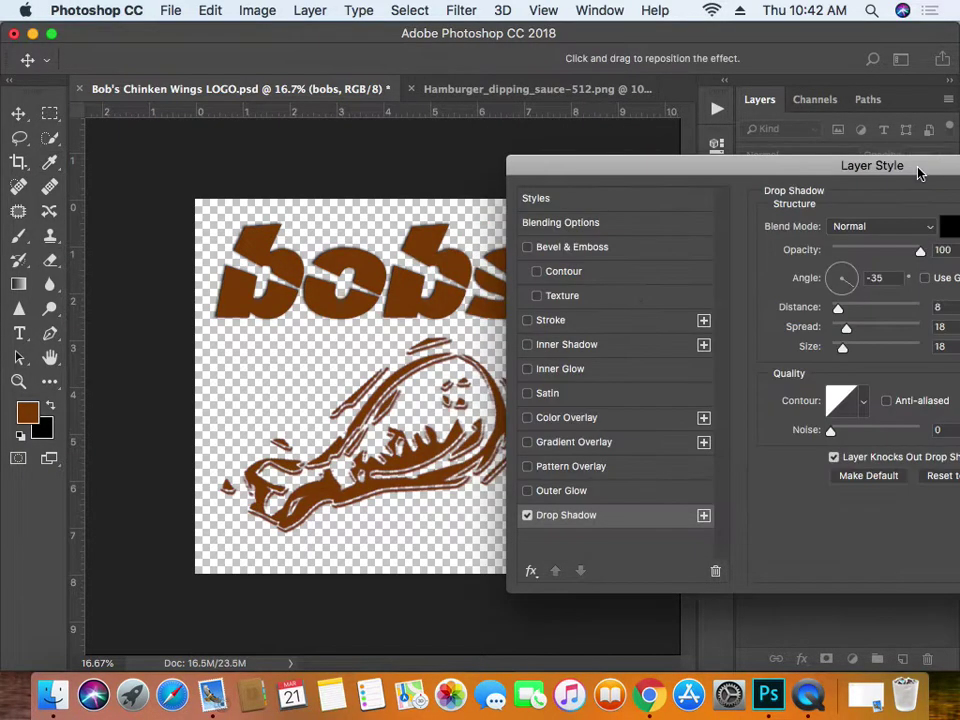
pyautogui.moveTo(838, 310); pyautogui.dragTo(836, 278)
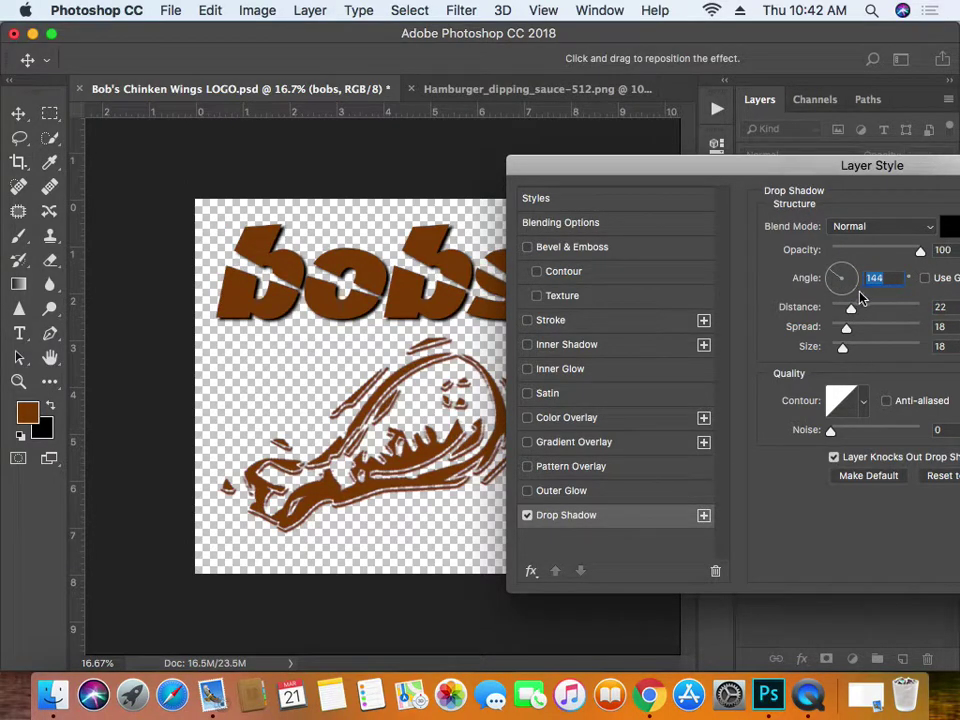
pyautogui.moveTo(849, 331)
pyautogui.mouseDown()
pyautogui.moveTo(844, 345)
pyautogui.moveTo(862, 352)
pyautogui.moveTo(840, 346)
pyautogui.mouseUp()
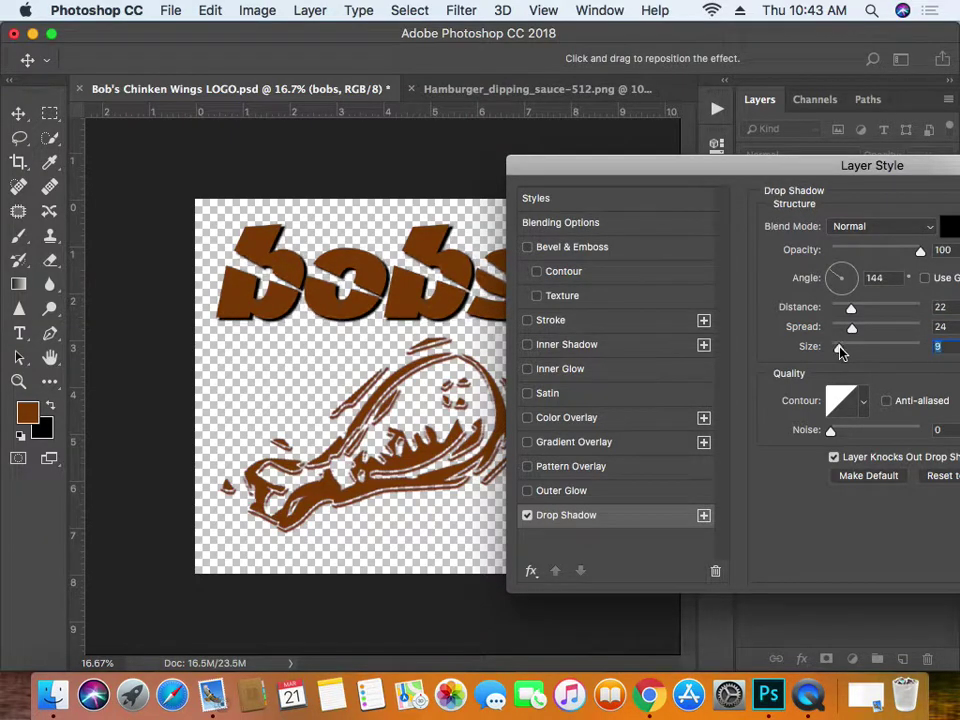
pyautogui.moveTo(912, 171); pyautogui.dragTo(801, 181)
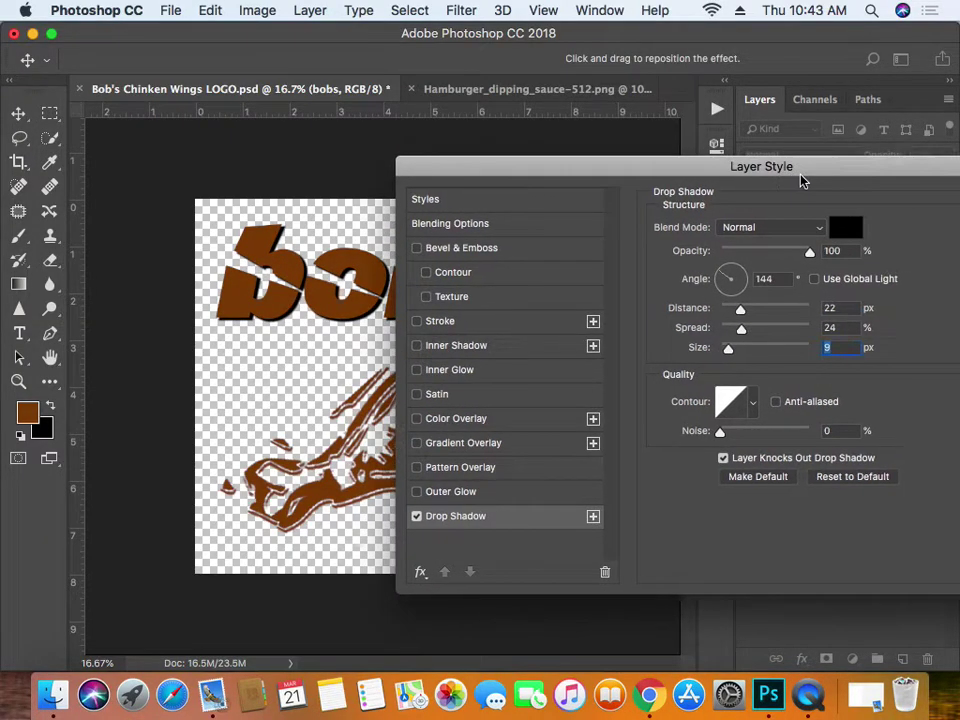
pyautogui.moveTo(872, 160); pyautogui.dragTo(712, 173)
pyautogui.click(903, 197)
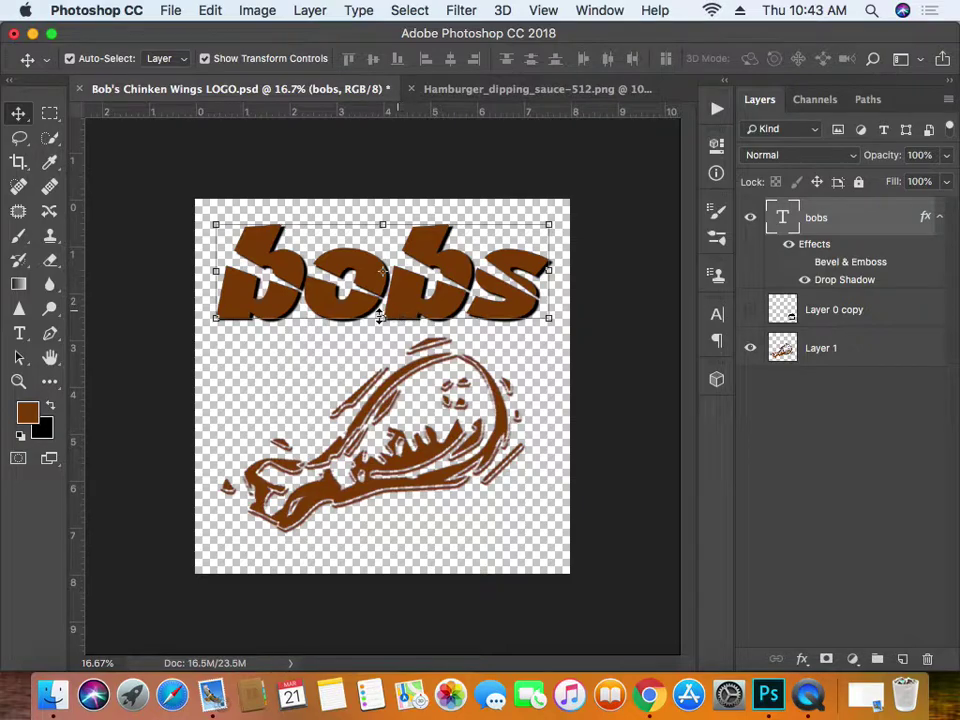
# - Fill the whole canvas with brown on a new Layer 2 placed beneath the drumstick layer
pyautogui.click(50, 113)
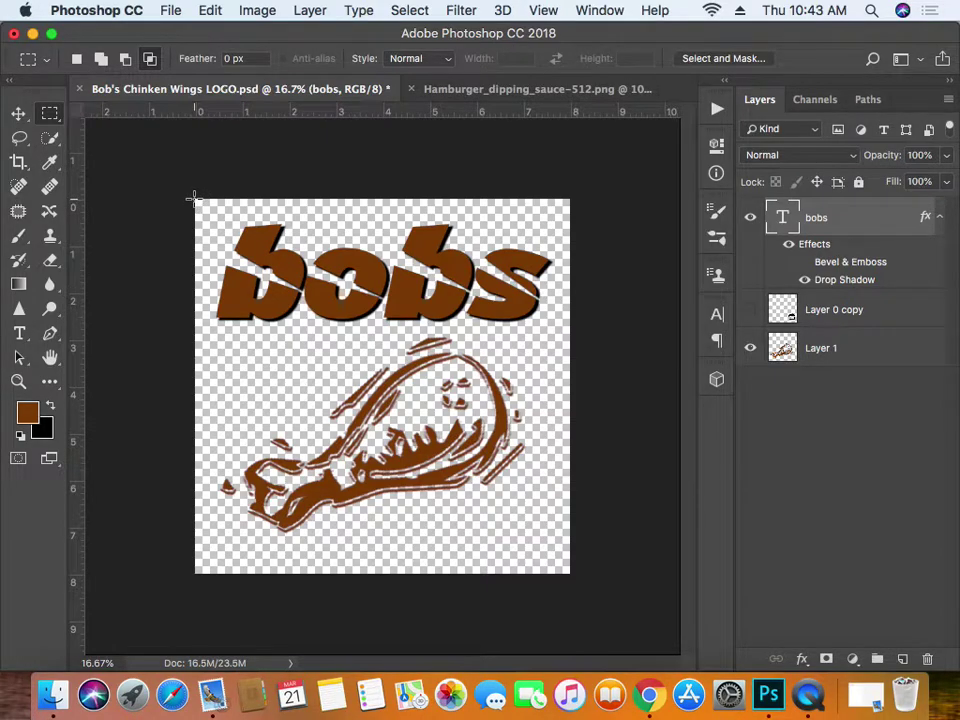
pyautogui.moveTo(194, 198); pyautogui.dragTo(573, 570)
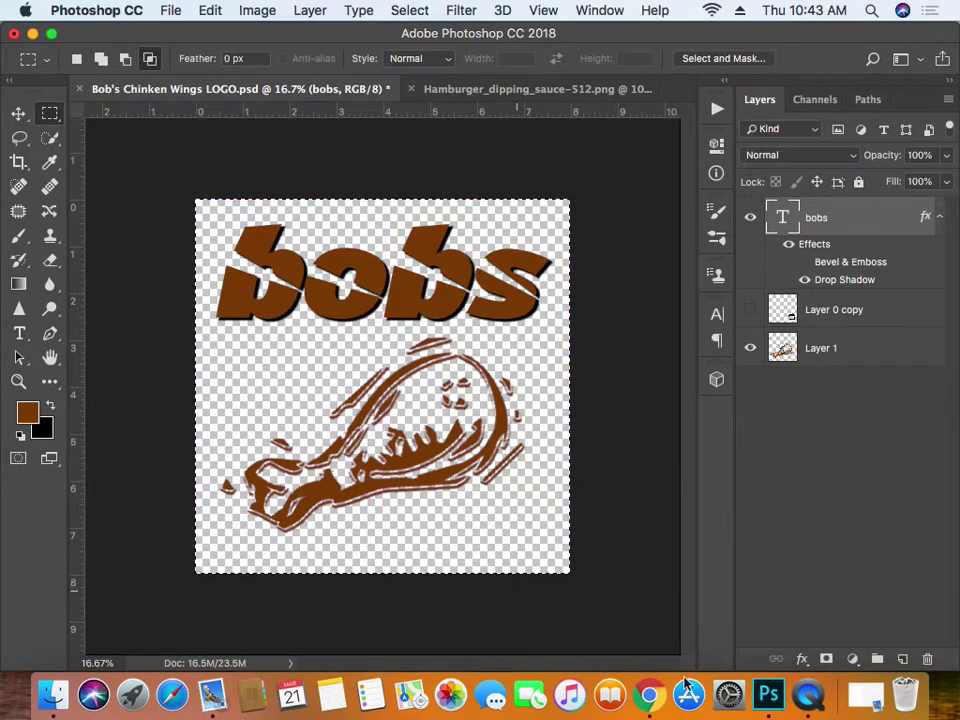
pyautogui.click(902, 662)
pyautogui.moveTo(870, 225); pyautogui.dragTo(868, 365)
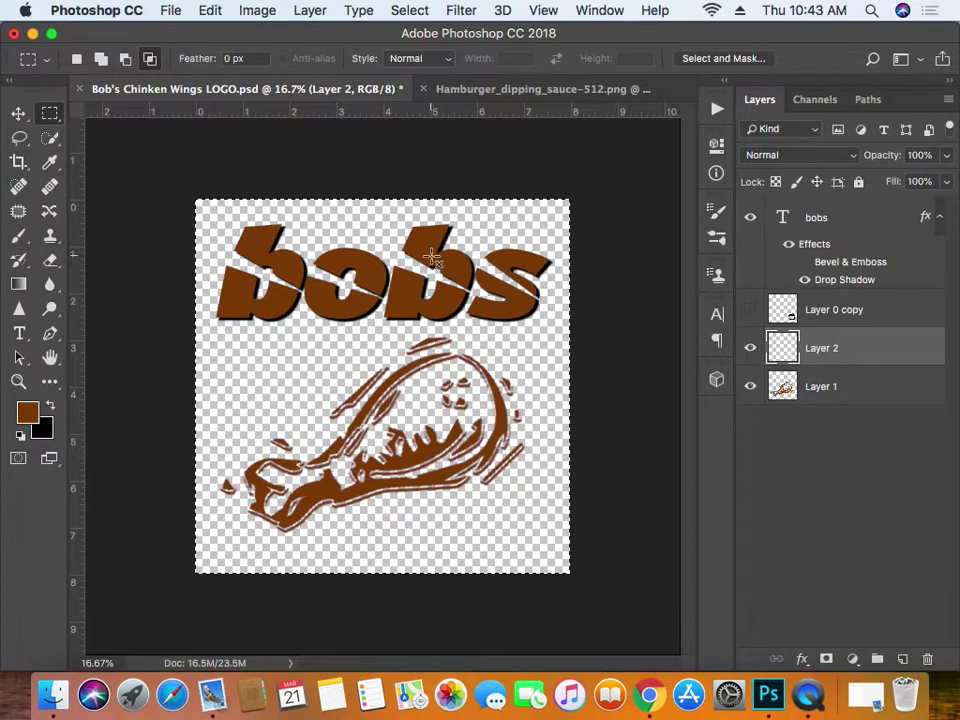
pyautogui.click(209, 10)
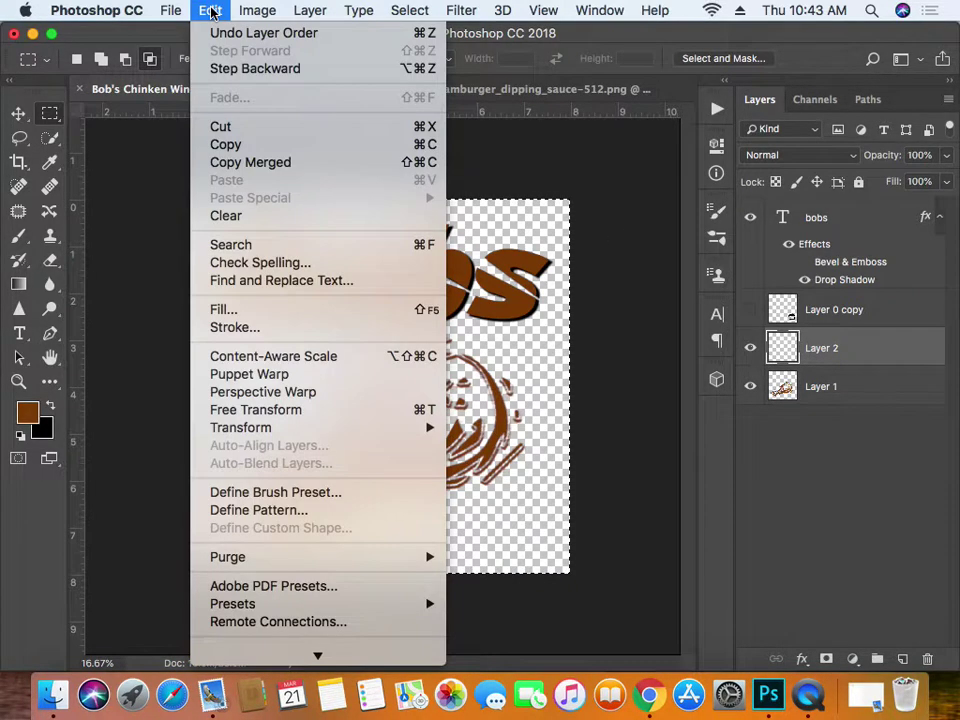
pyautogui.click(248, 313)
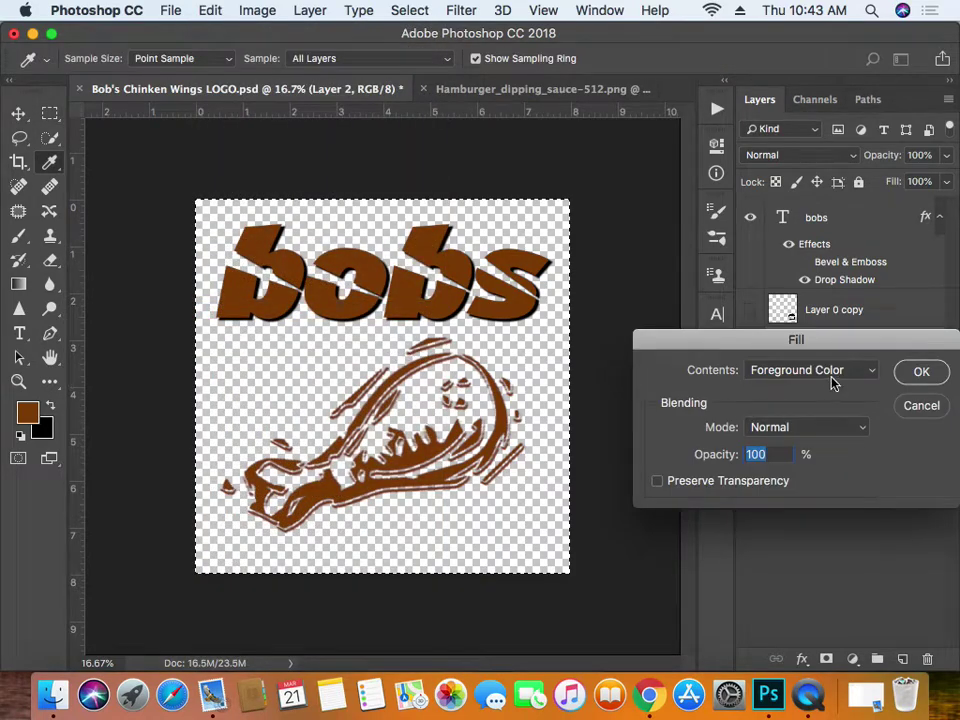
pyautogui.click(919, 372)
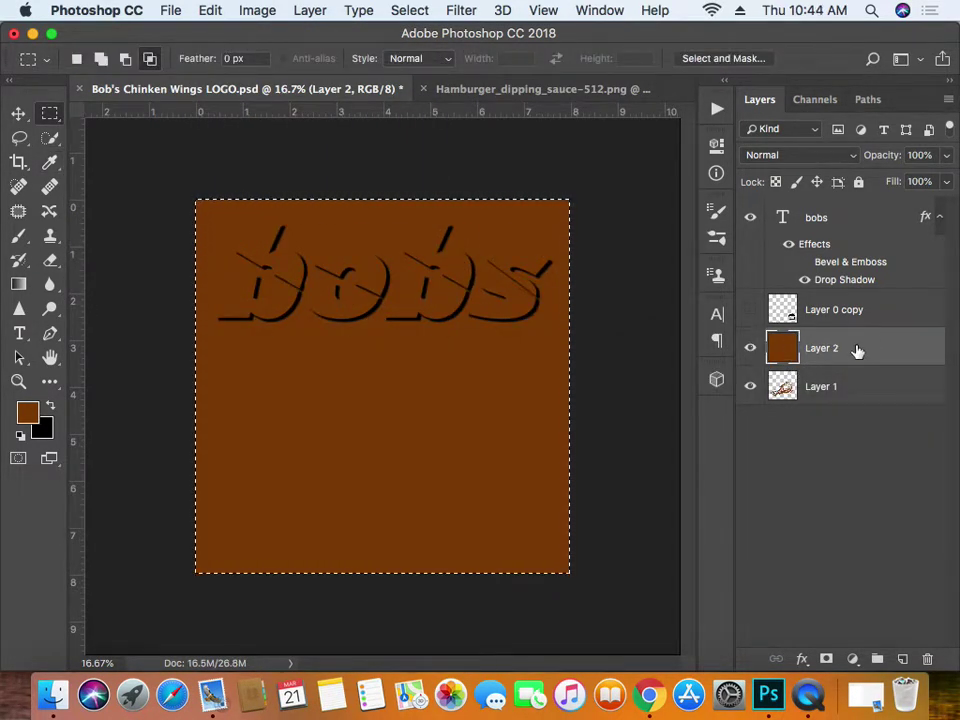
pyautogui.moveTo(857, 350); pyautogui.dragTo(857, 395)
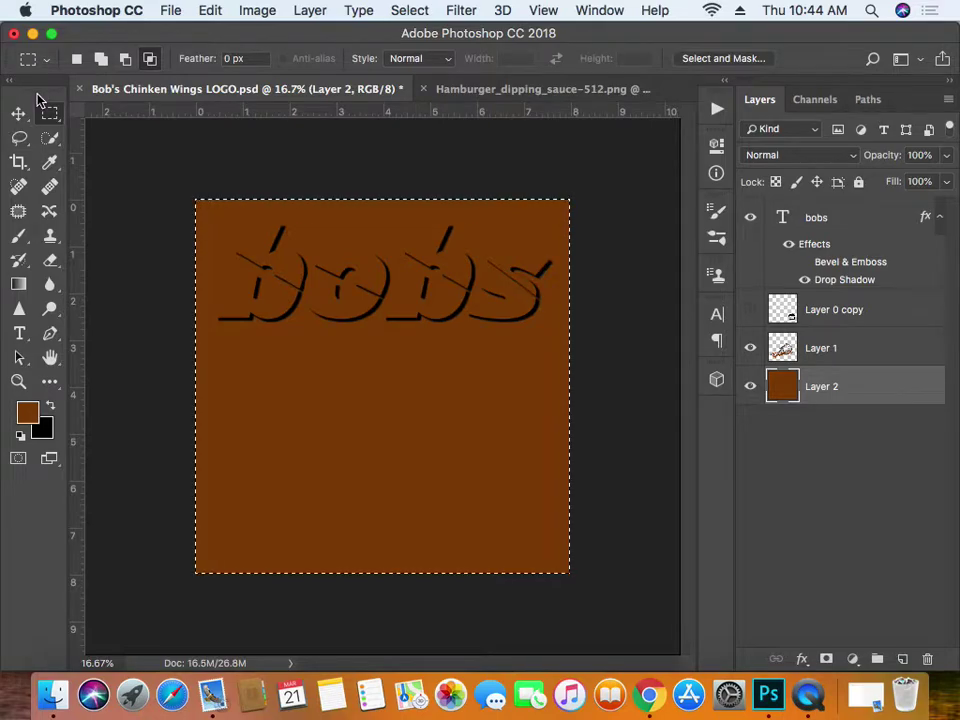
# - Delete an inner rectangle from Layer 2, leaving a thin brown border
pyautogui.press('super+d')
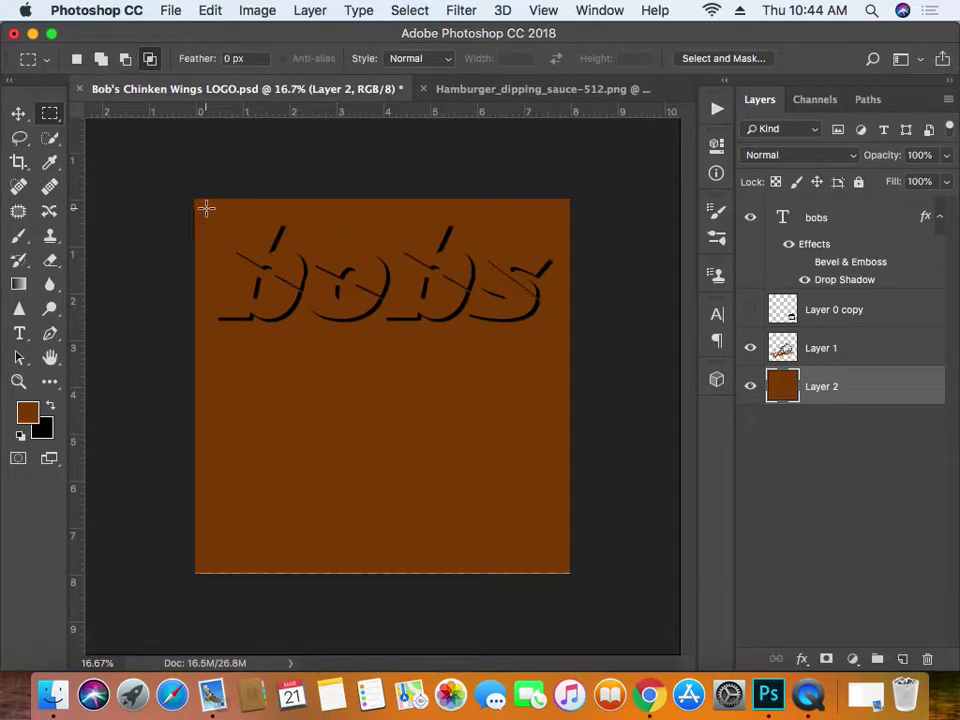
pyautogui.moveTo(505, 507); pyautogui.dragTo(562, 564)
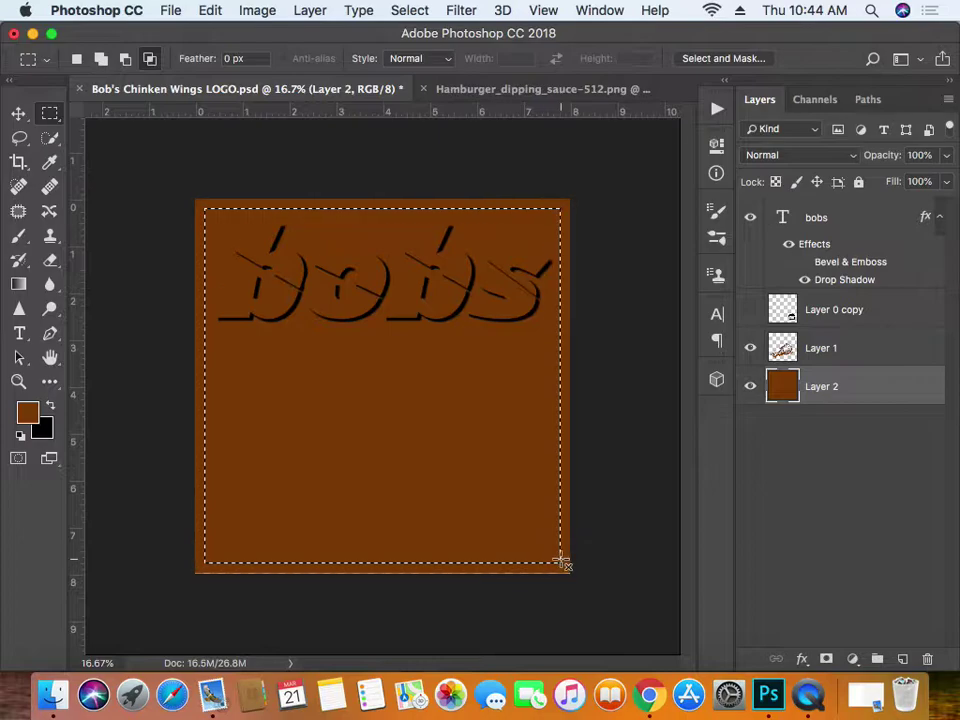
pyautogui.press('Delete')
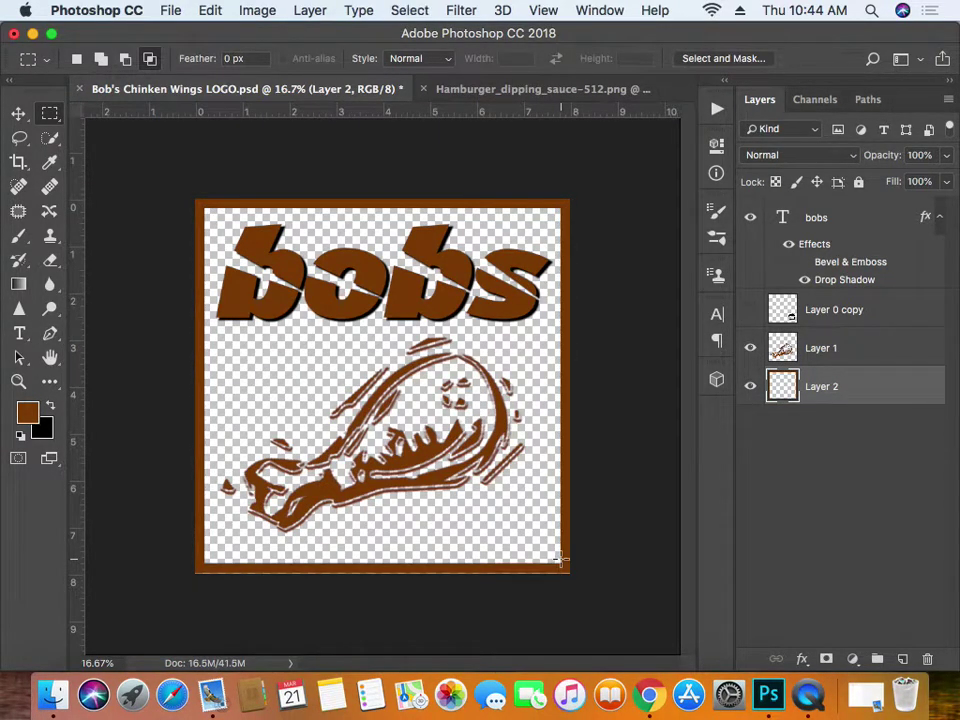
pyautogui.click(21, 116)
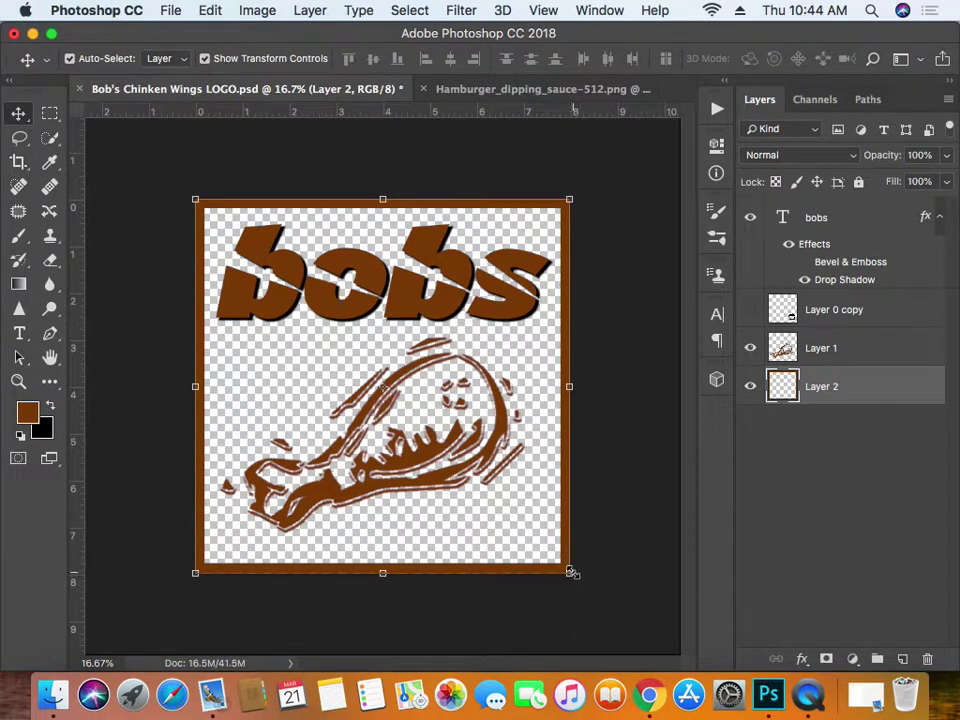
# - Shrink the brown border slightly from its corners with Free Transform
pyautogui.moveTo(571, 573); pyautogui.dragTo(562, 565)
pyautogui.moveTo(196, 199); pyautogui.dragTo(199, 201)
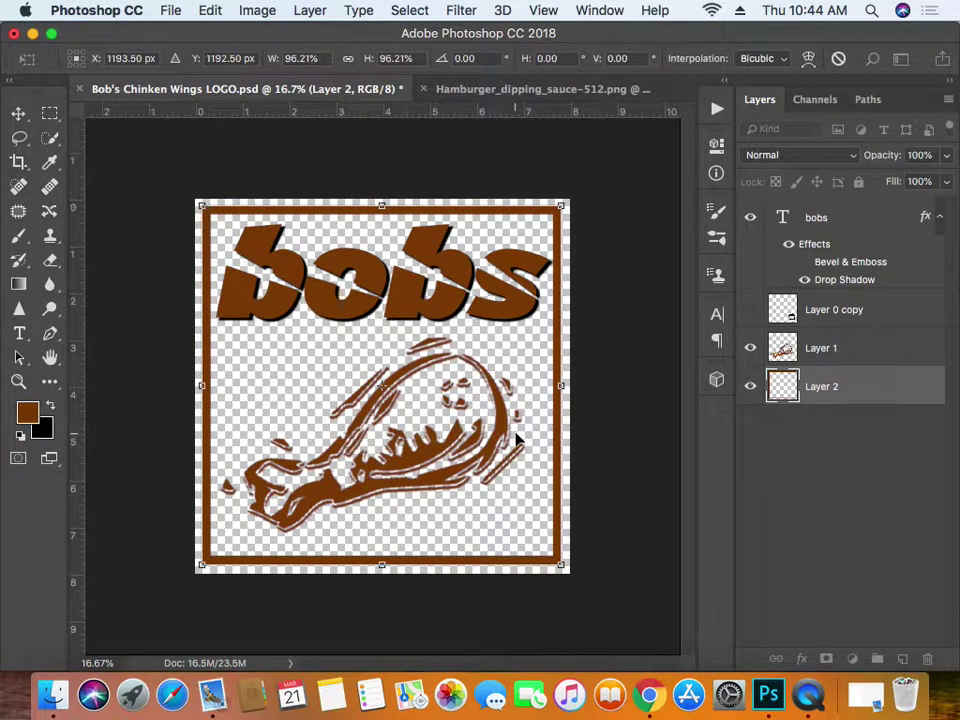
pyautogui.press('Return')
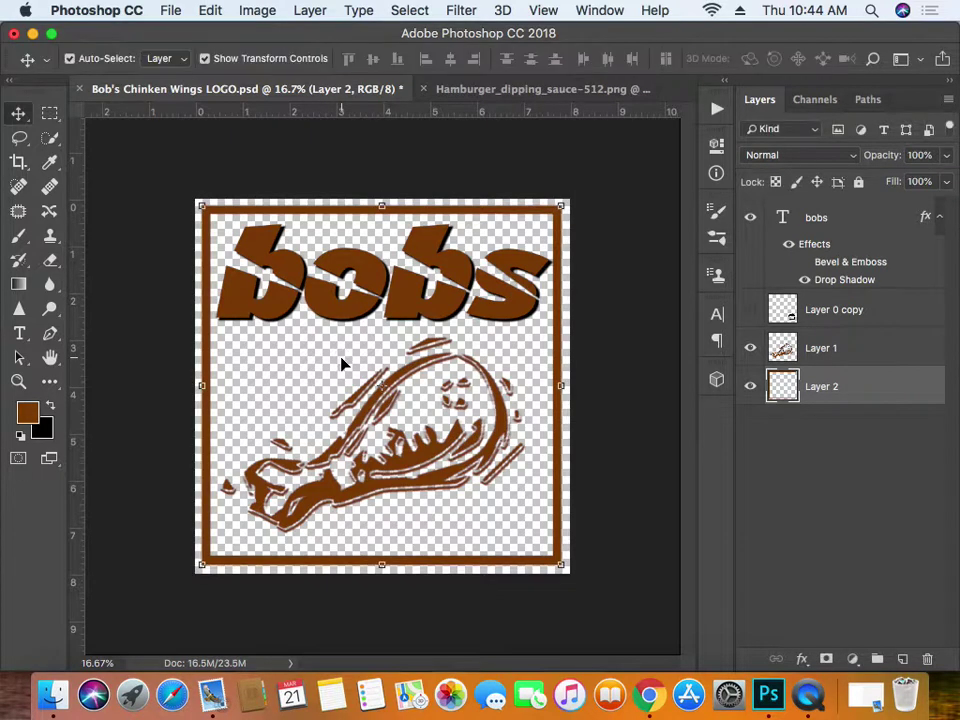
# - Erase gaps in the border's top and bottom sides with a hard round eraser
pyautogui.click(50, 260)
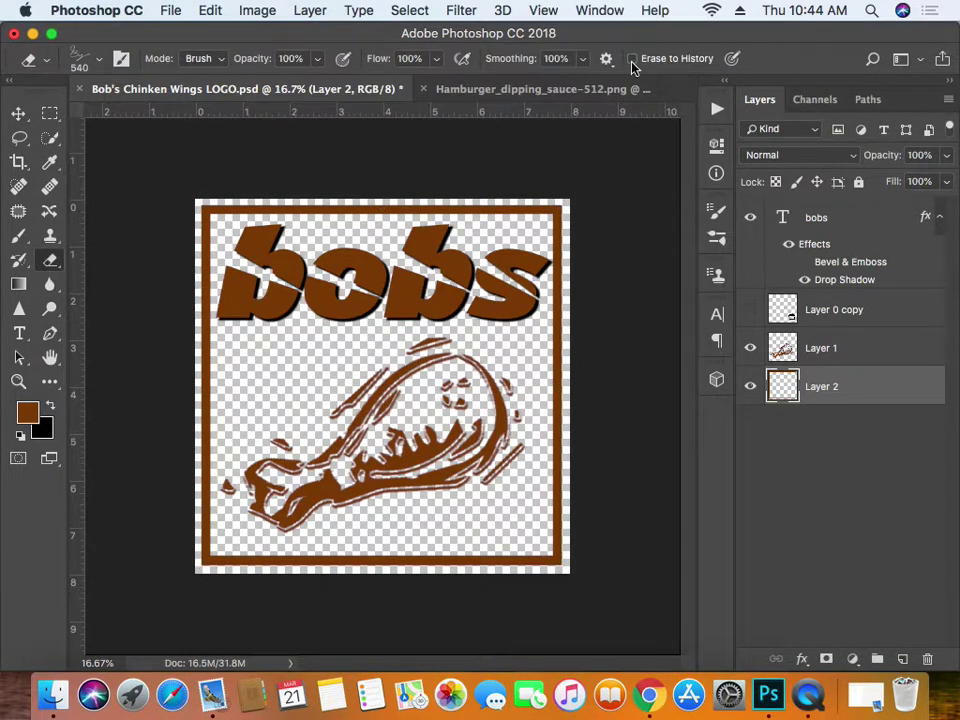
pyautogui.click(100, 57)
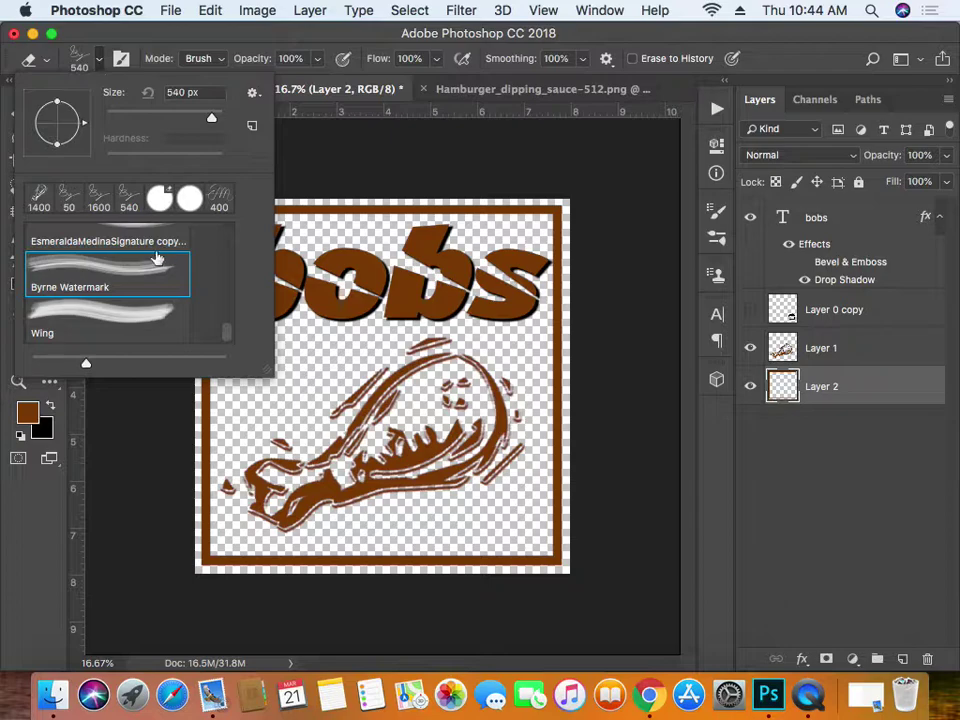
pyautogui.click(189, 200)
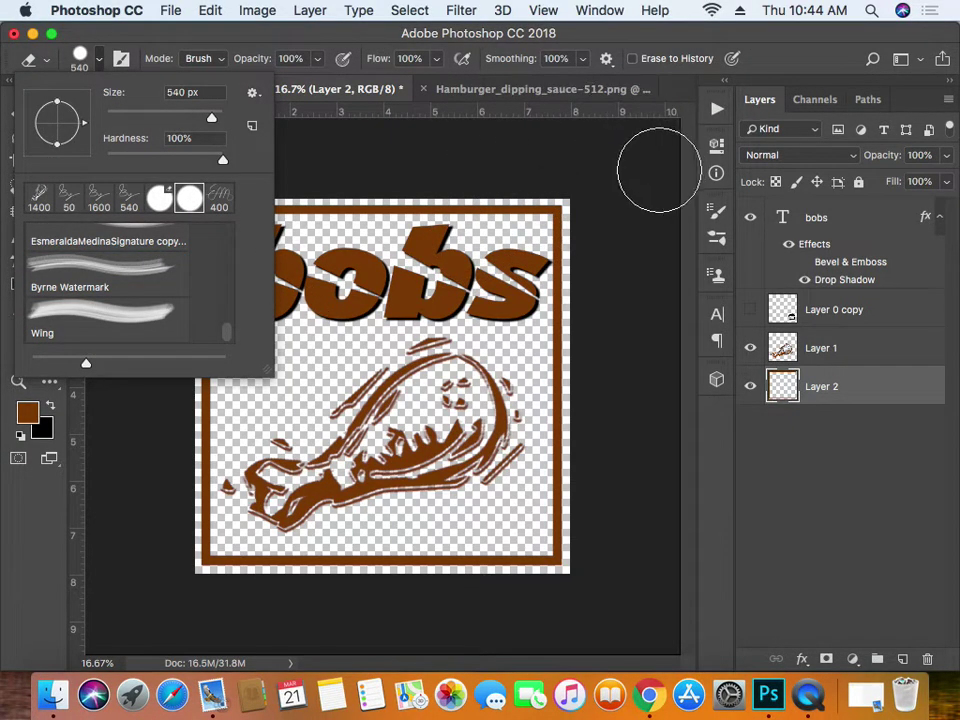
pyautogui.press('Escape')
pyautogui.press('[')
pyautogui.press('[')
pyautogui.press('[')
pyautogui.press('[')
pyautogui.press('[')
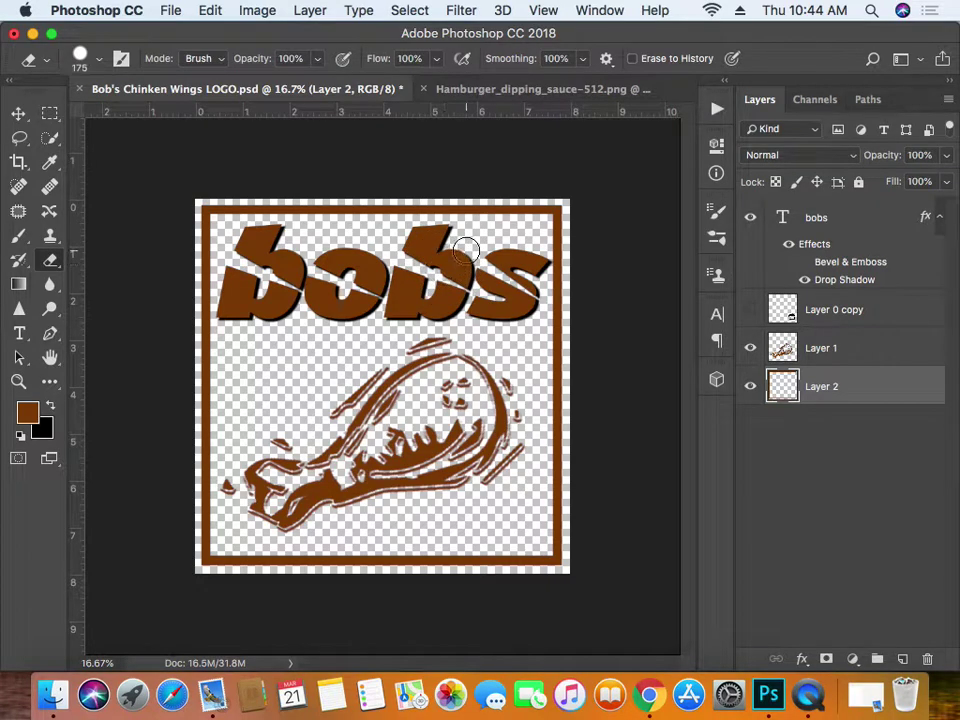
pyautogui.moveTo(480, 223); pyautogui.dragTo(557, 167)
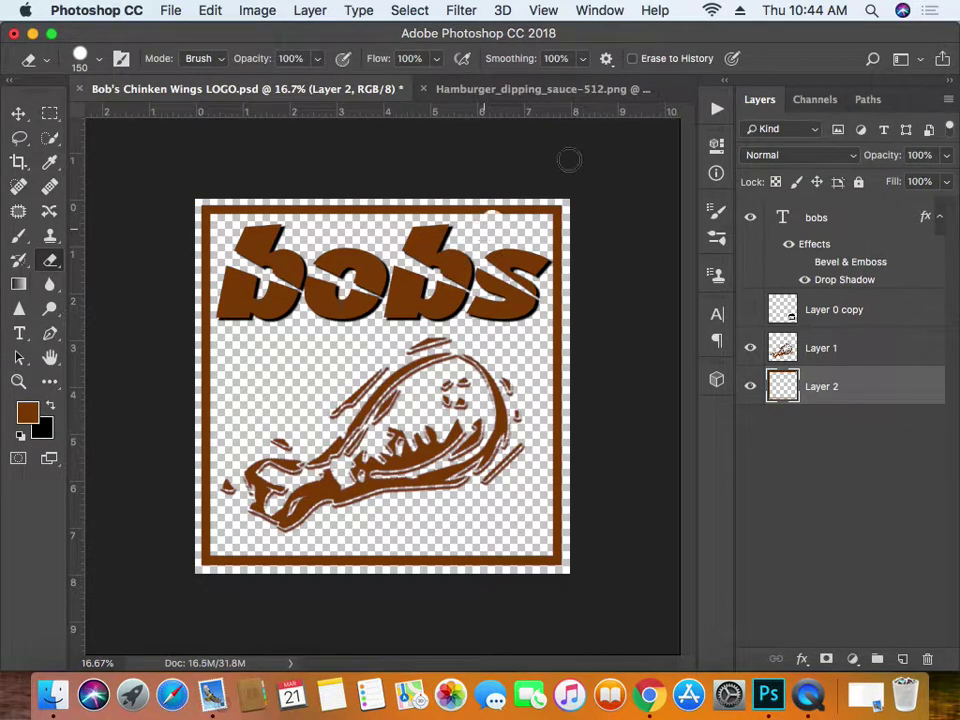
pyautogui.moveTo(268, 529); pyautogui.dragTo(184, 591)
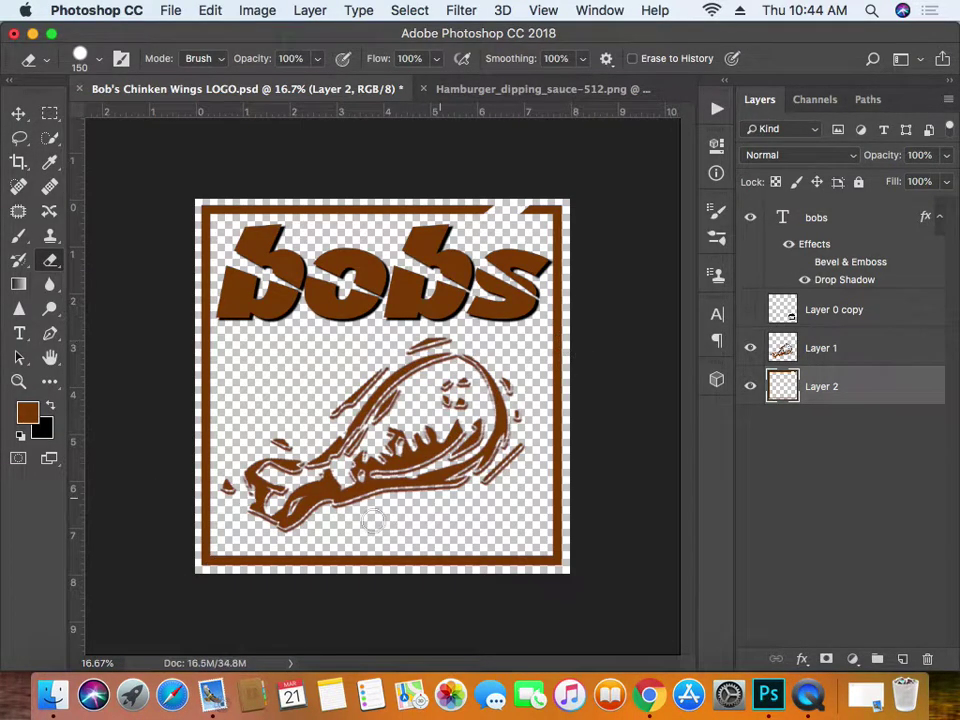
pyautogui.moveTo(290, 540); pyautogui.dragTo(253, 647)
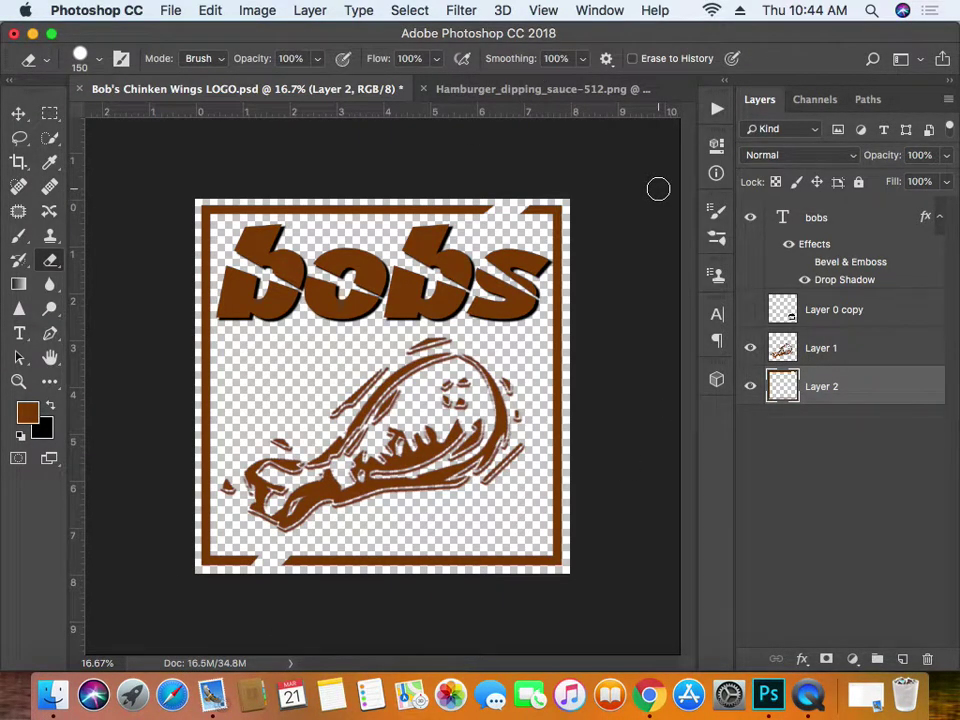
# - Add a black drop shadow to the drumstick layer and set its distance to 0 px
pyautogui.doubleClick(893, 352)
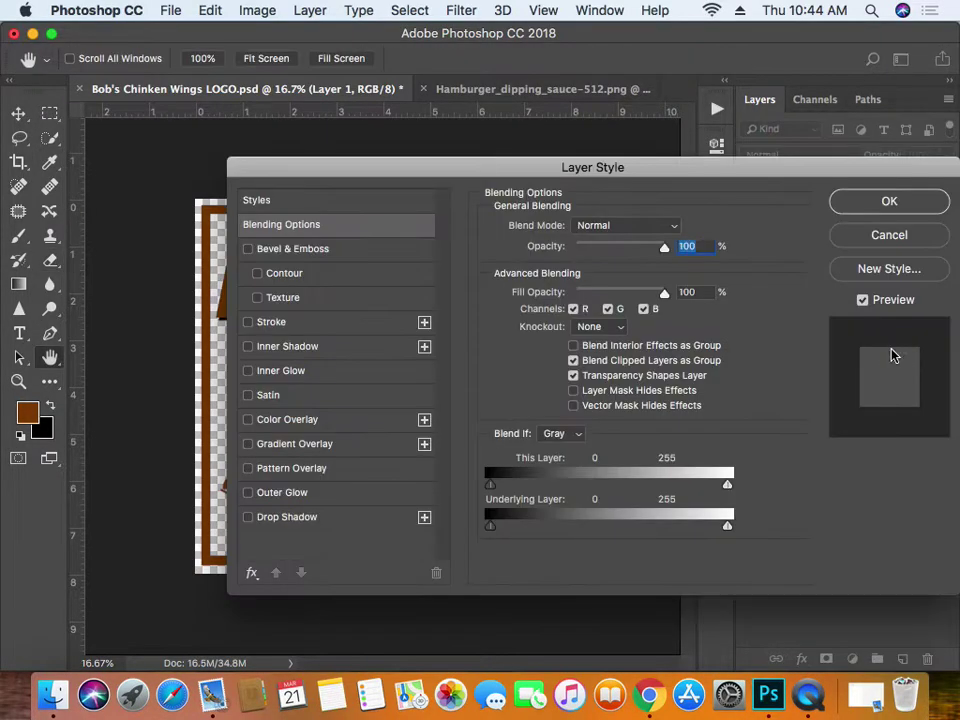
pyautogui.click(248, 517)
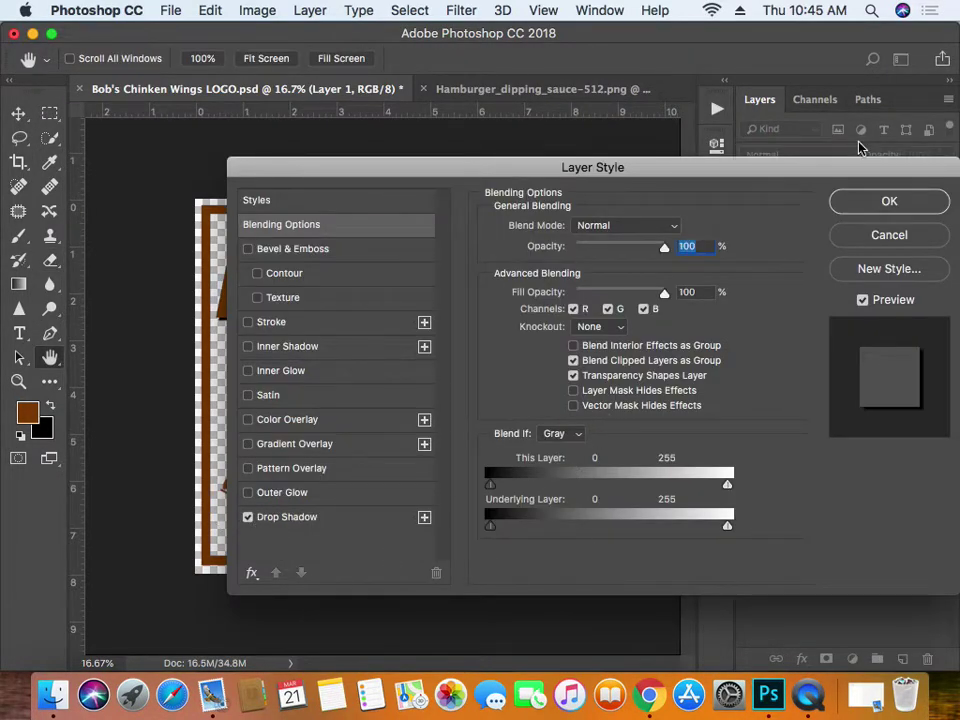
pyautogui.click(889, 202)
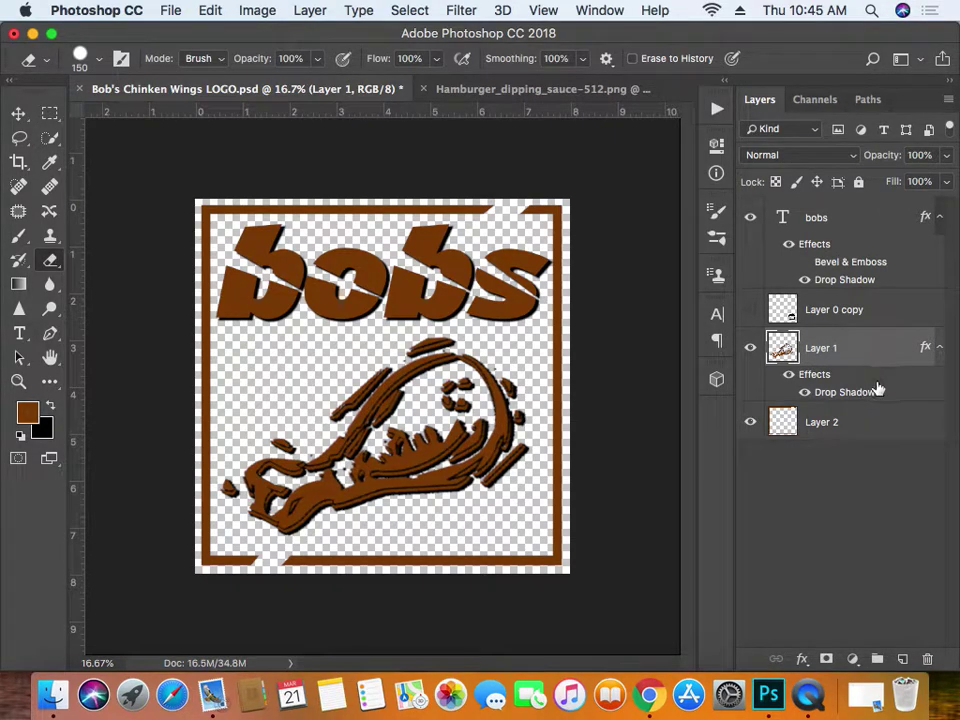
pyautogui.doubleClick(845, 397)
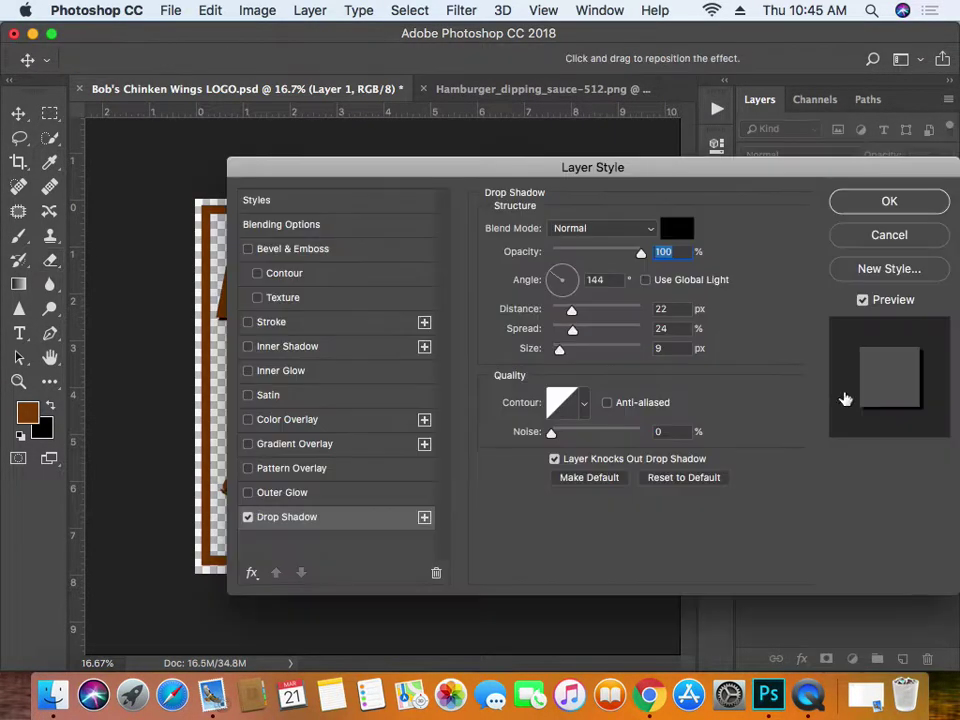
pyautogui.moveTo(527, 182); pyautogui.dragTo(697, 175)
pyautogui.moveTo(761, 311); pyautogui.dragTo(740, 311)
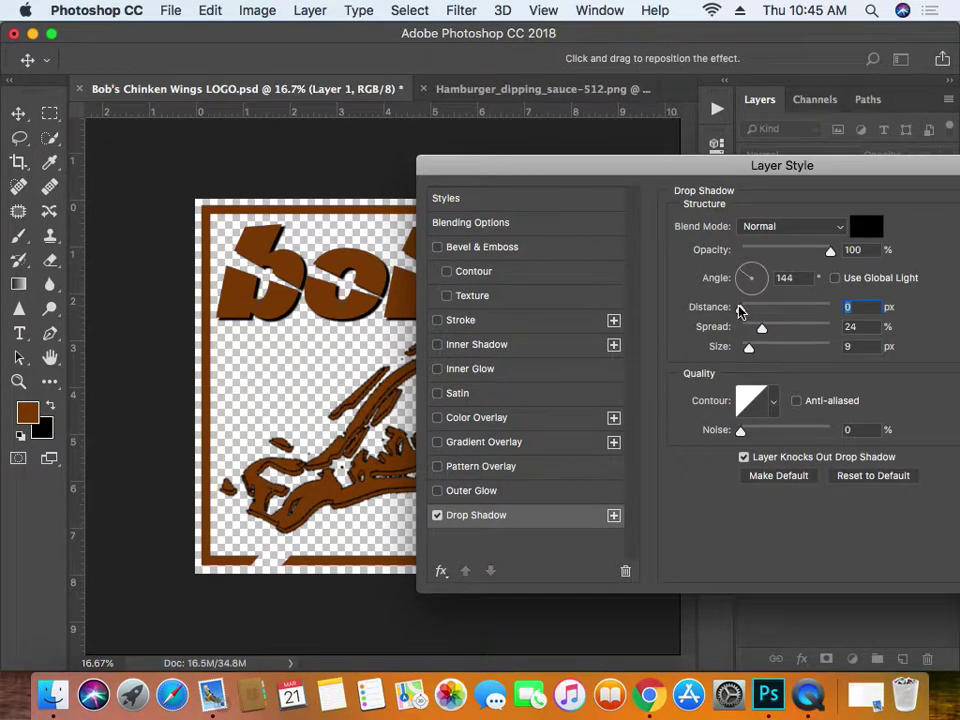
pyautogui.moveTo(890, 167); pyautogui.dragTo(634, 169)
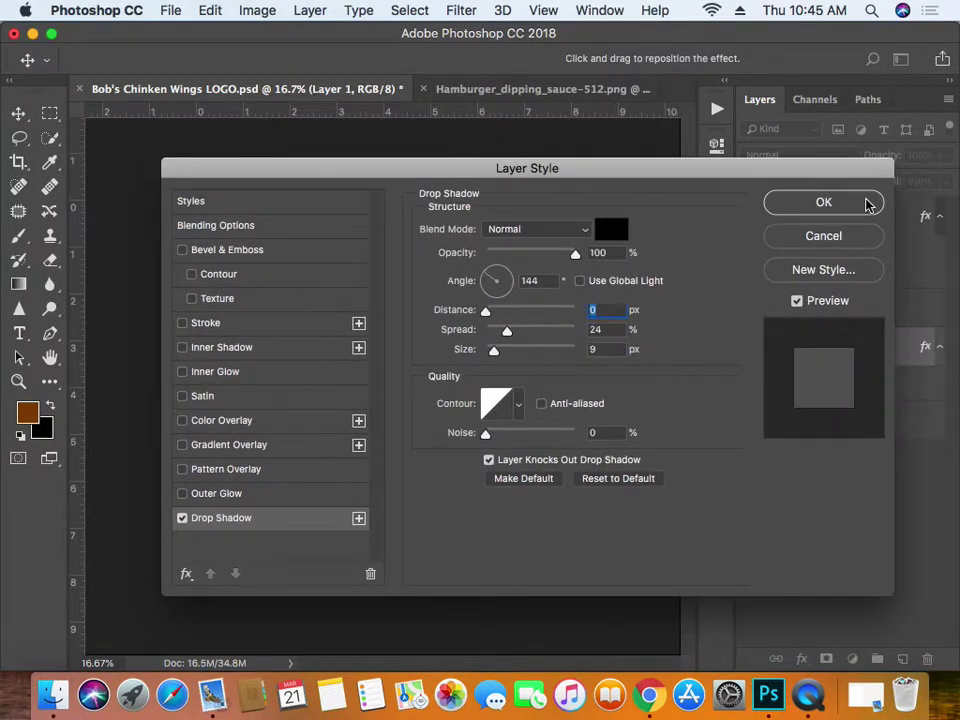
pyautogui.click(868, 204)
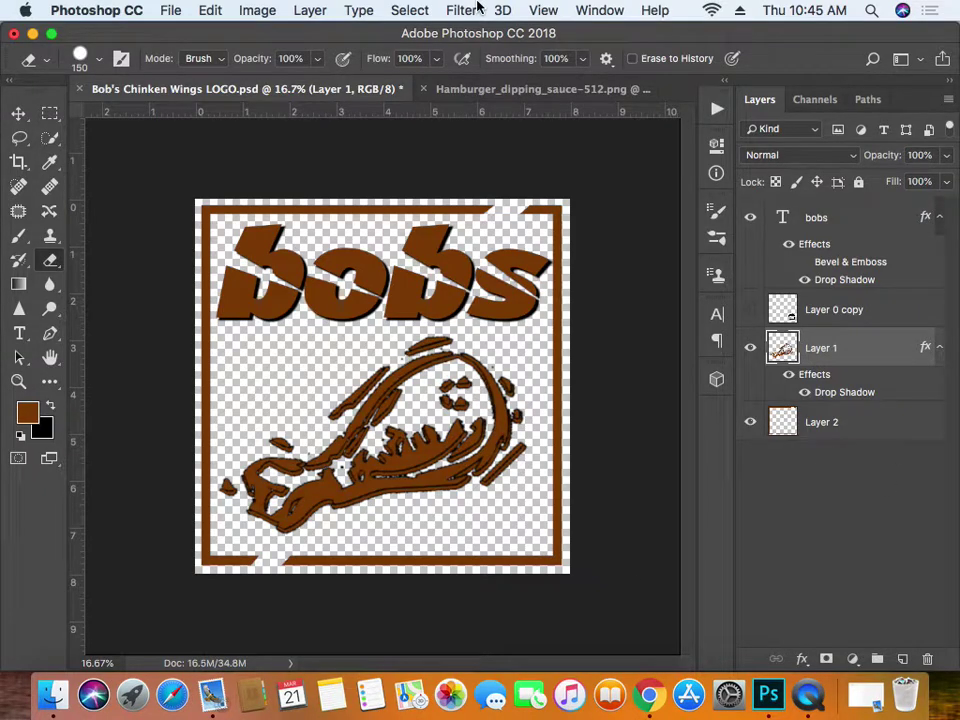
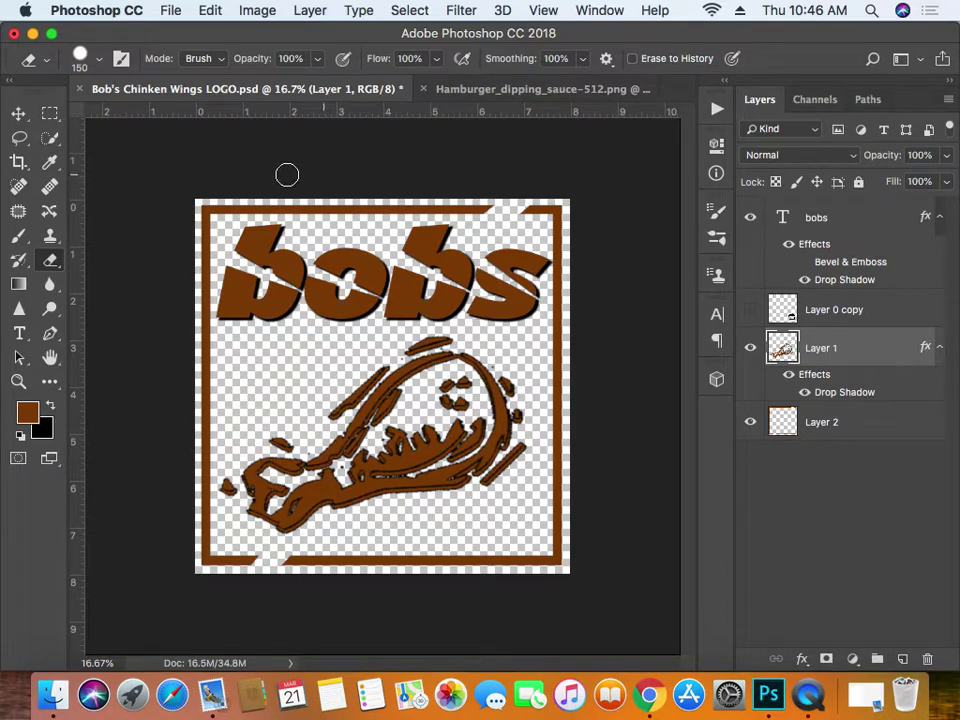
# - With the Type tool active, scroll down through the installed font family list
pyautogui.click(19, 333)
pyautogui.click(249, 60)
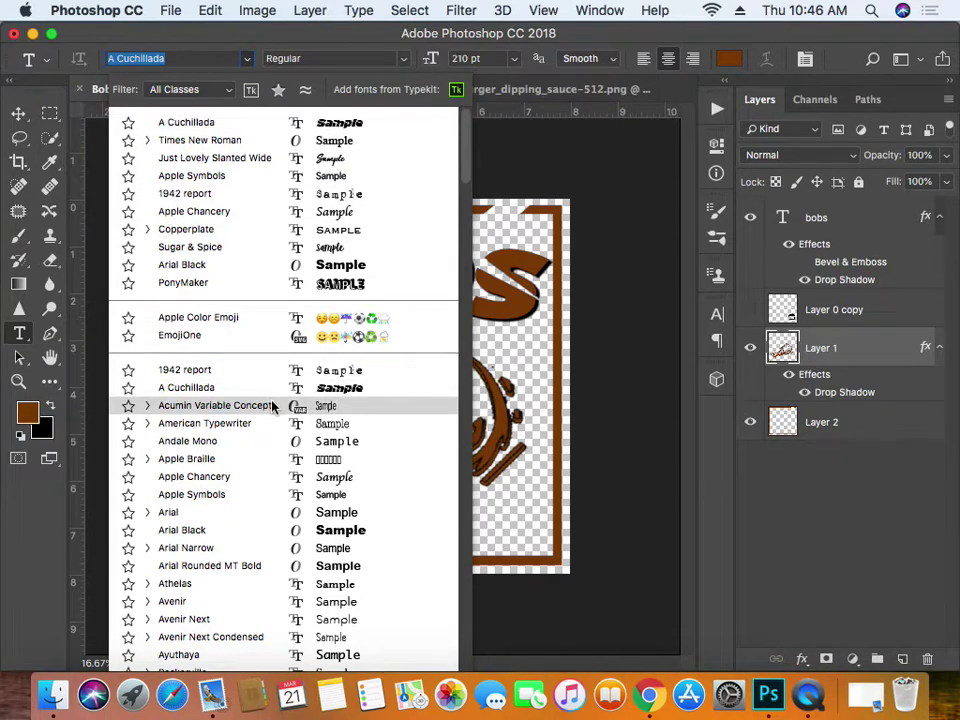
pyautogui.scroll(-5, 272, 406)
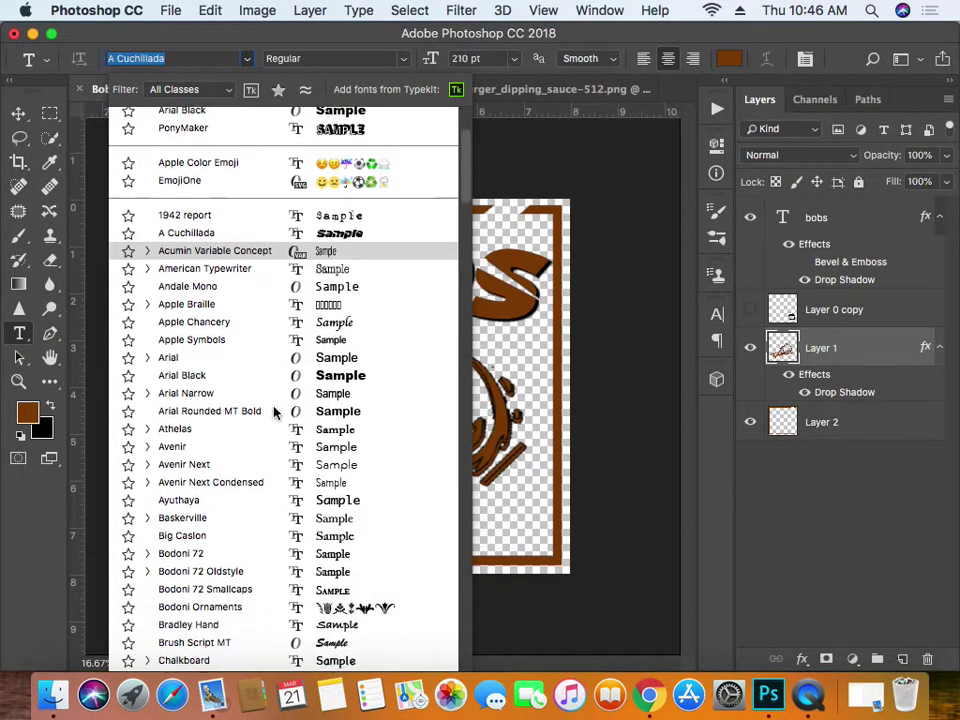
pyautogui.scroll(-2, 272, 406)
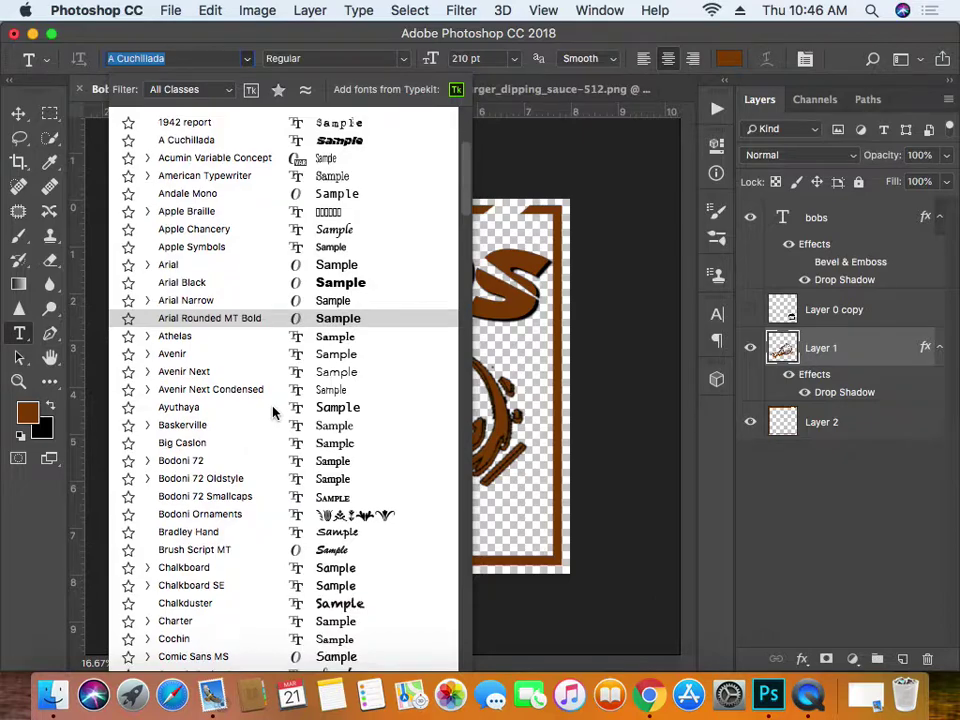
pyautogui.scroll(-3, 272, 411)
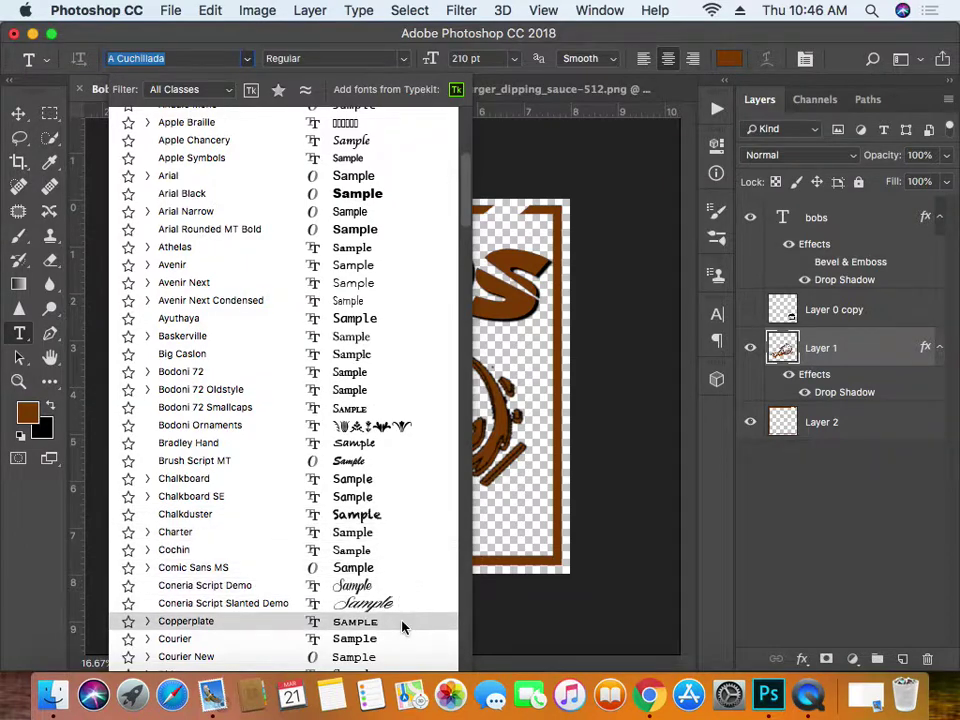
pyautogui.scroll(-2, 403, 627)
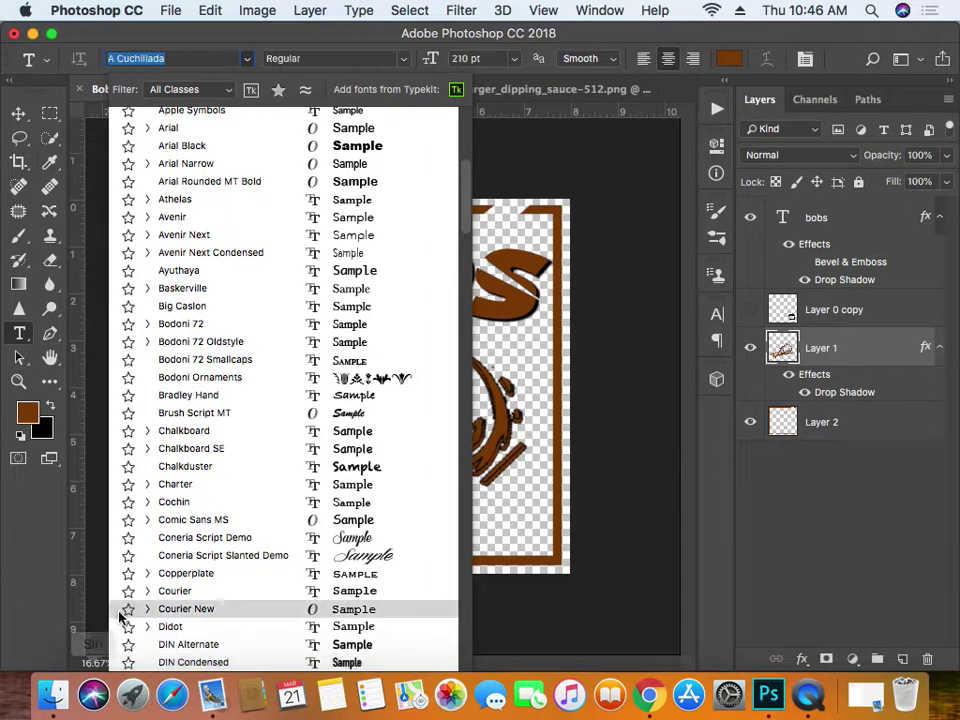
# - In a Finder window, browse Network, Desktop, iCloud Drive, Recents and Applications
pyautogui.click(53, 695)
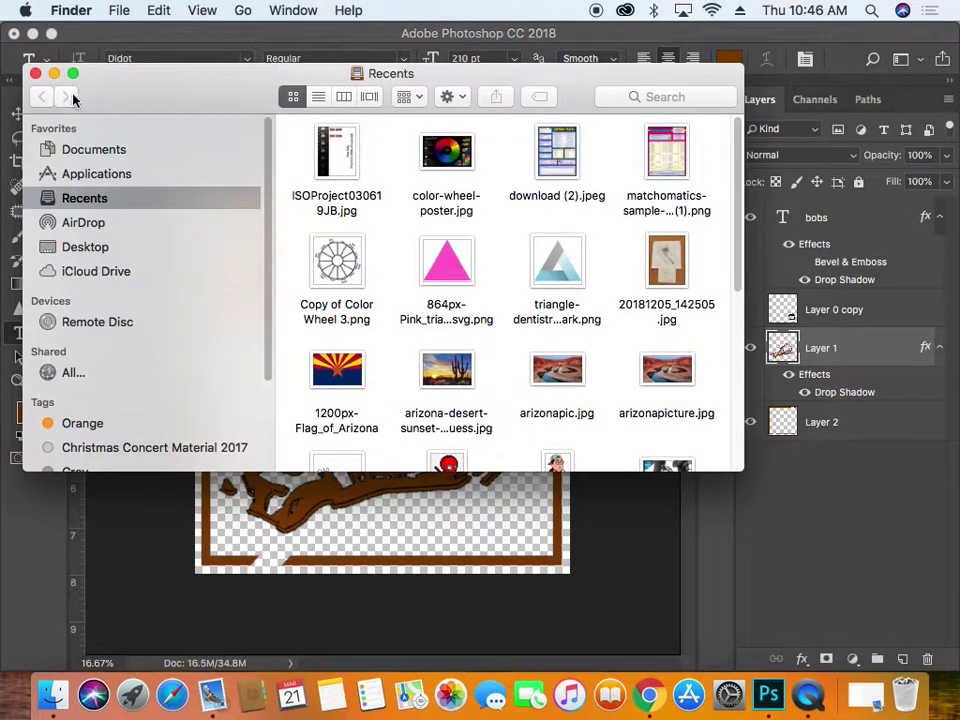
pyautogui.scroll(-10, 548, 298)
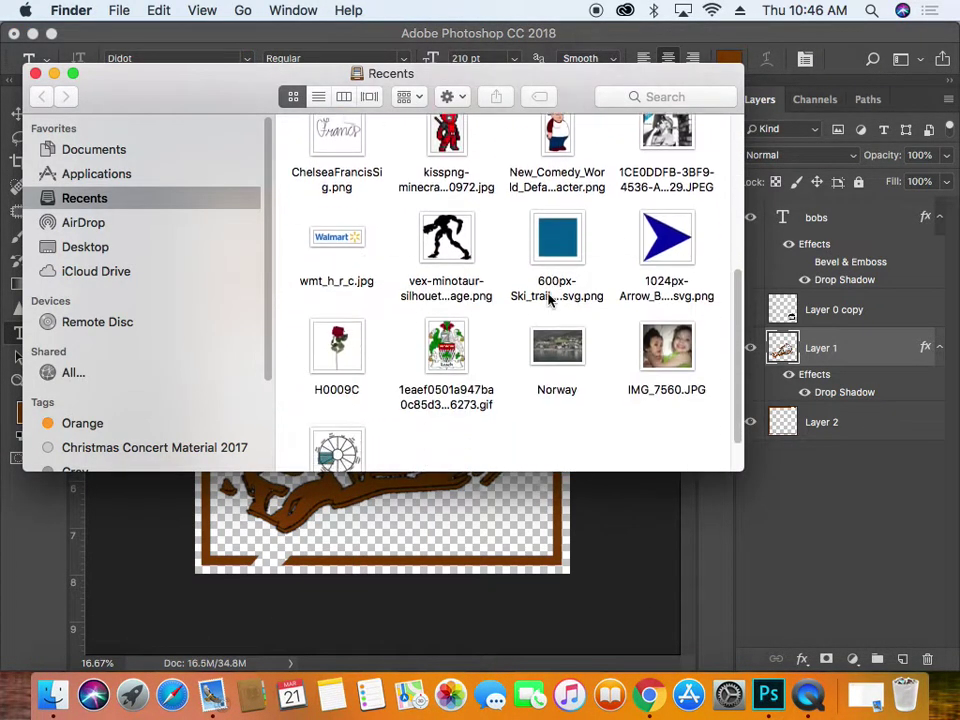
pyautogui.scroll(8, 548, 298)
pyautogui.scroll(2, 548, 298)
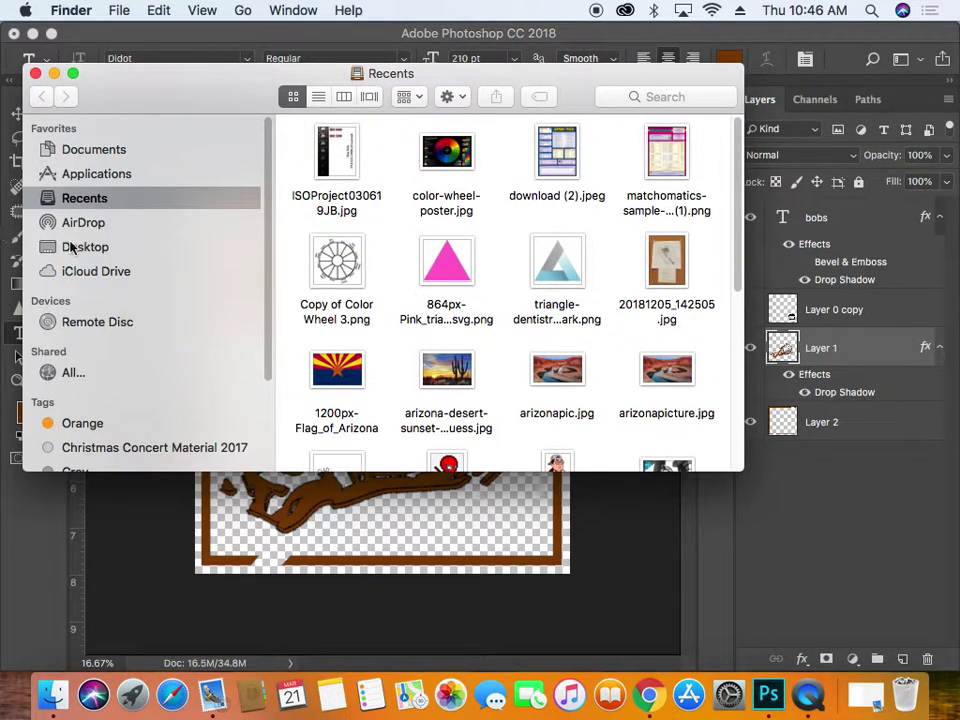
pyautogui.click(125, 382)
pyautogui.scroll(-10, 624, 392)
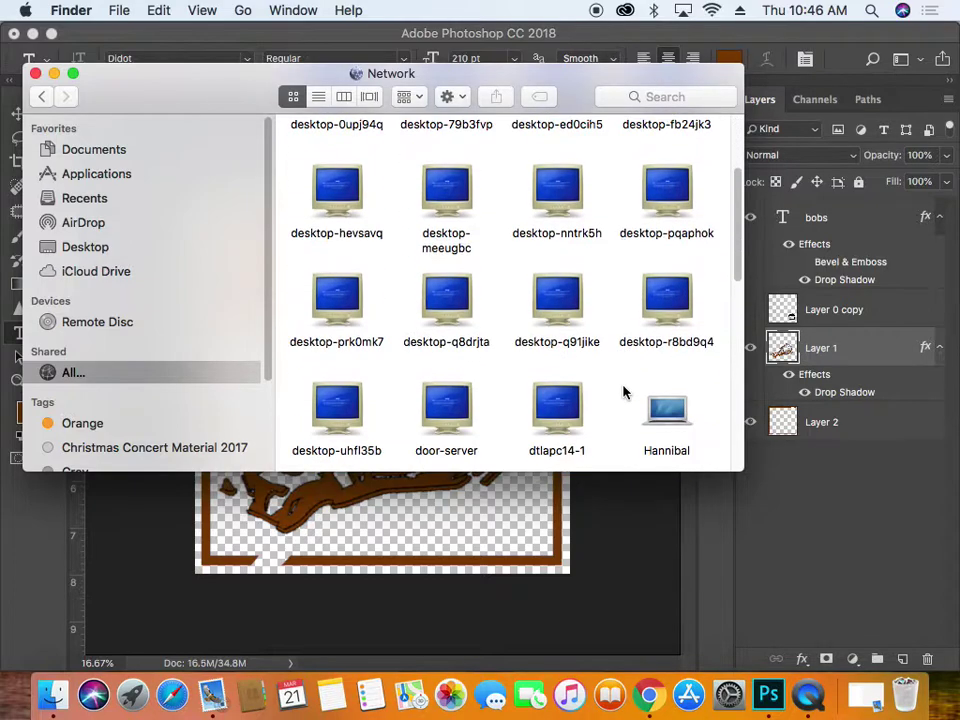
pyautogui.scroll(-4, 622, 391)
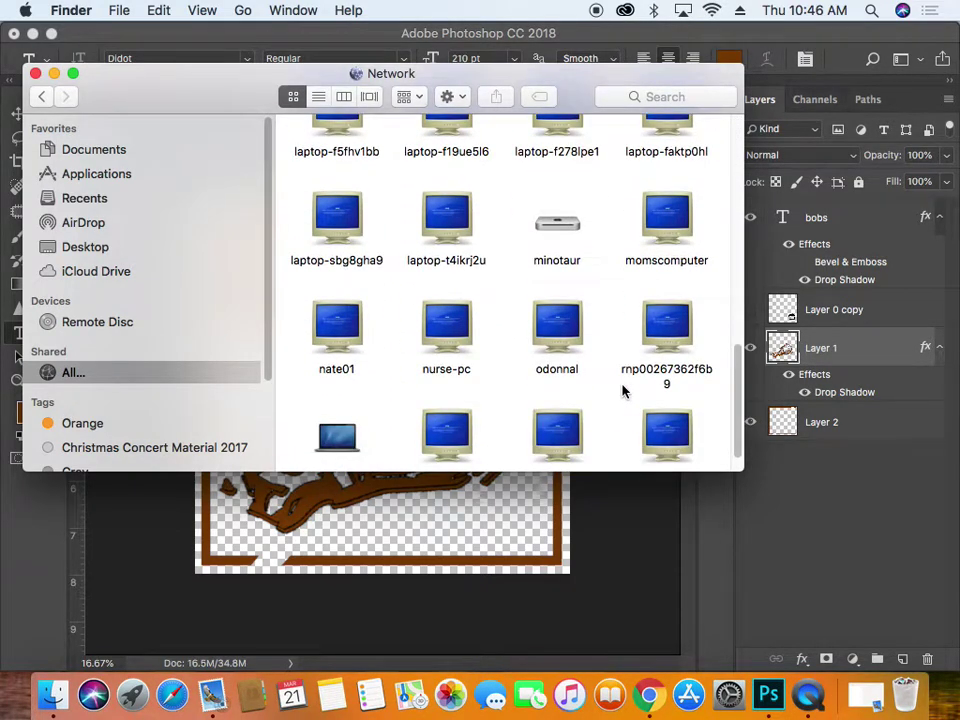
pyautogui.scroll(-1, 624, 390)
pyautogui.click(99, 252)
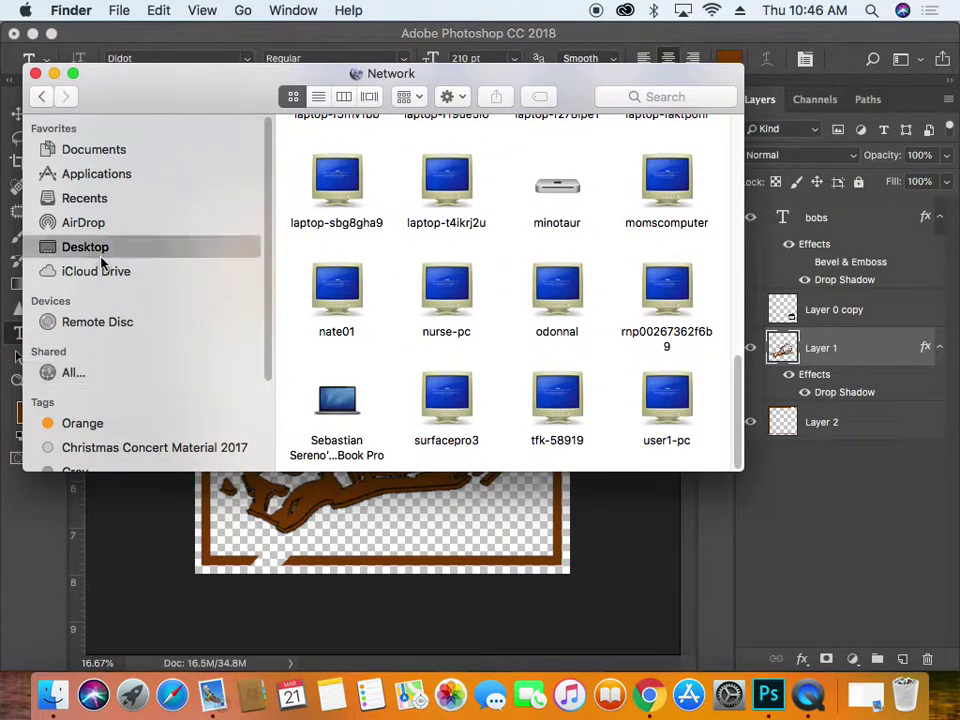
pyautogui.click(105, 270)
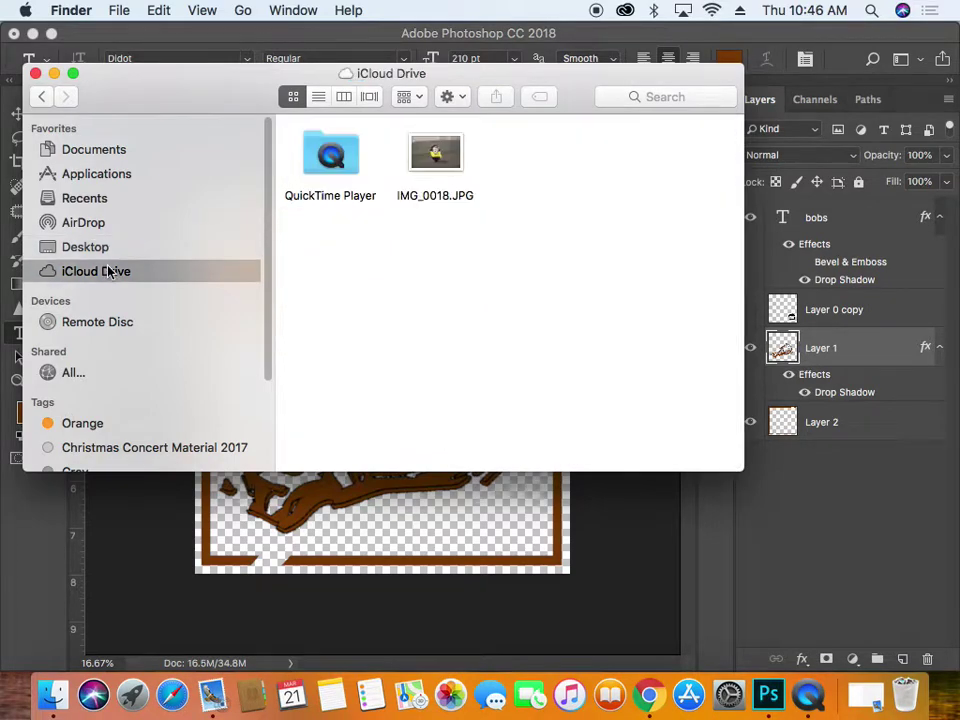
pyautogui.click(97, 198)
pyautogui.click(96, 174)
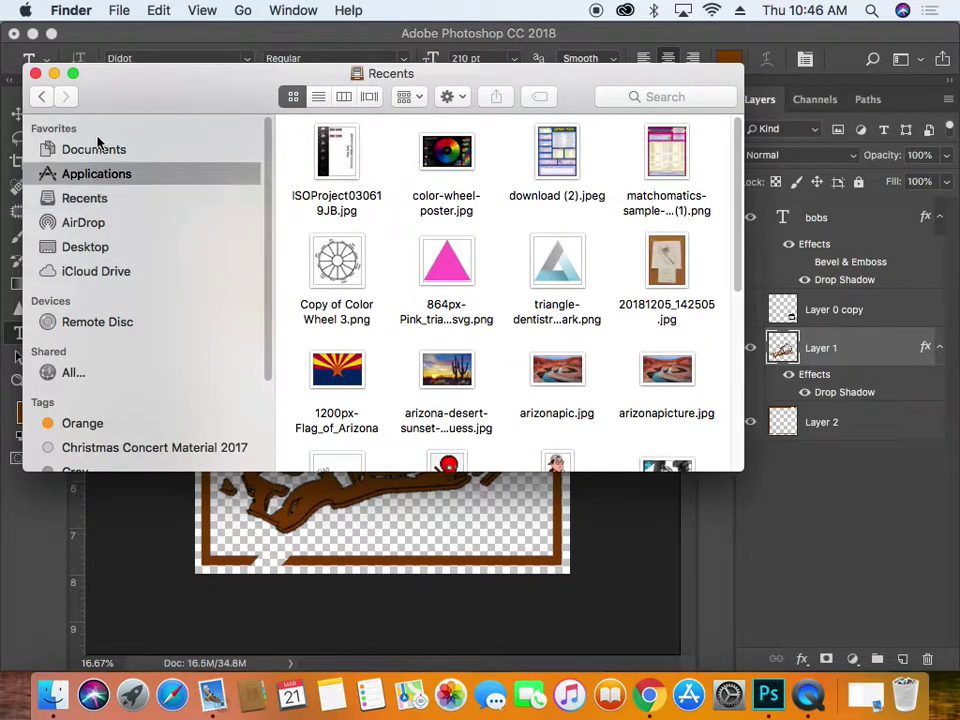
pyautogui.scroll(-5, 171, 433)
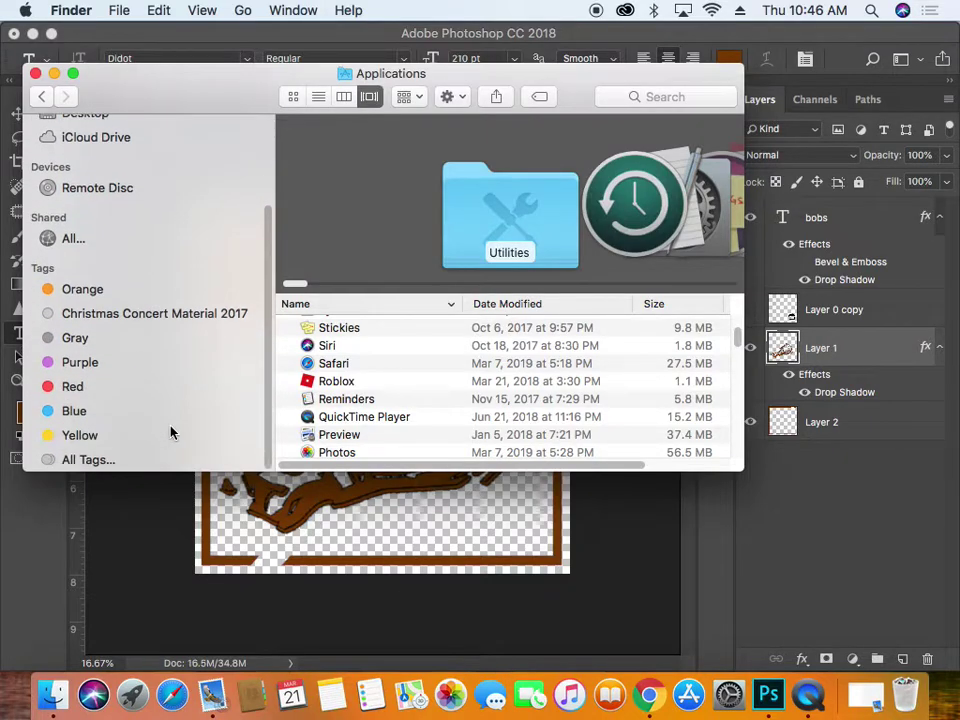
pyautogui.scroll(5, 160, 306)
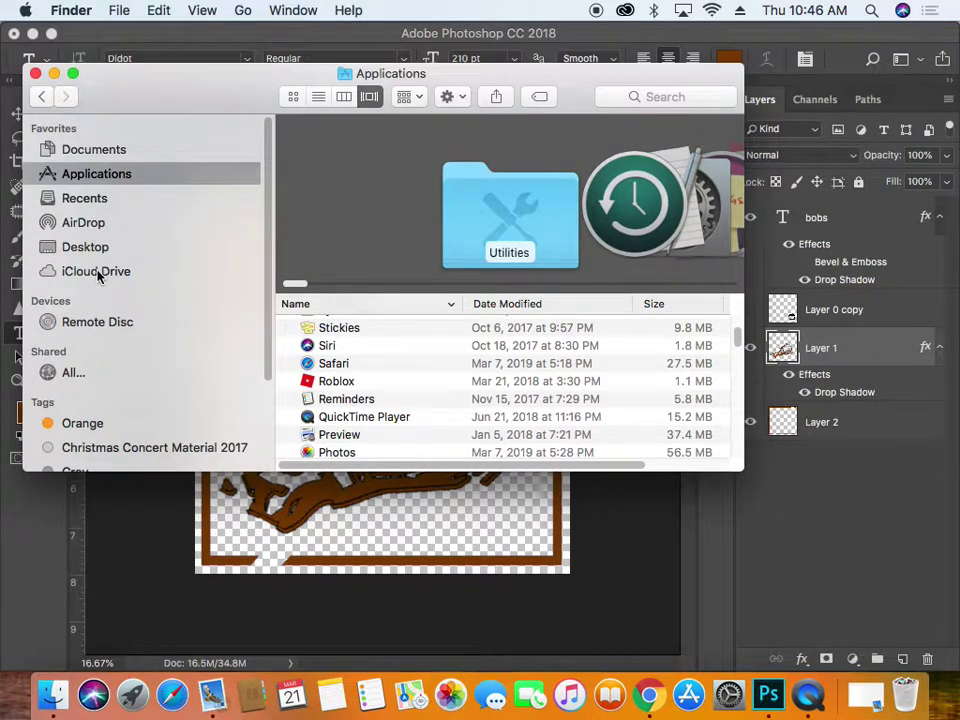
# - Look through Remote Disc, Documents, Applications, Recents, AirDrop, Desktop and iCloud Drive in Finder
pyautogui.click(103, 322)
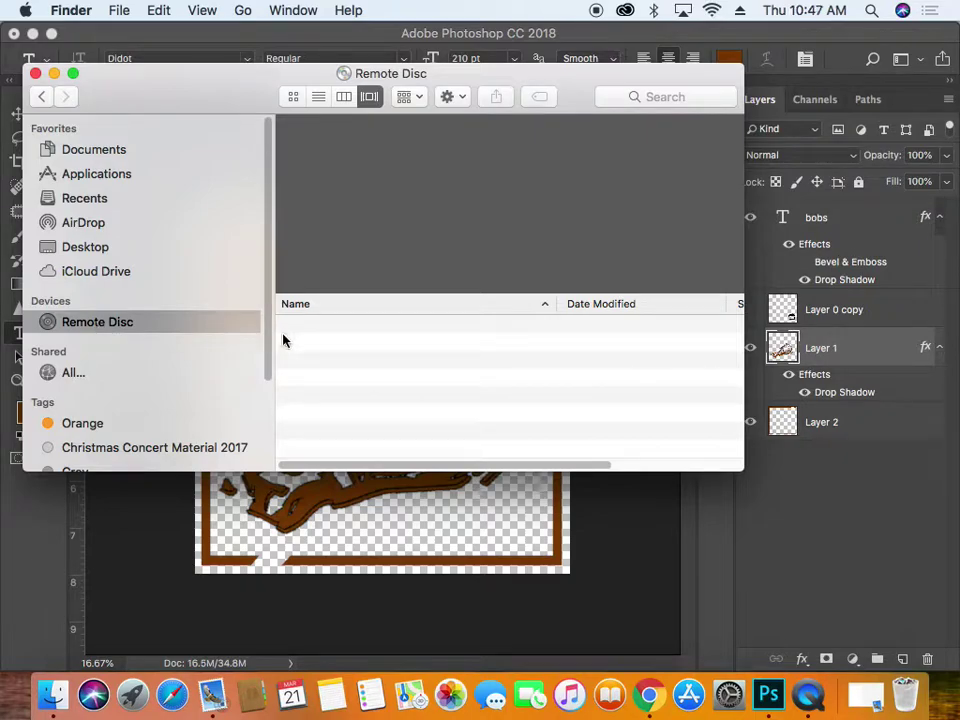
pyautogui.click(88, 150)
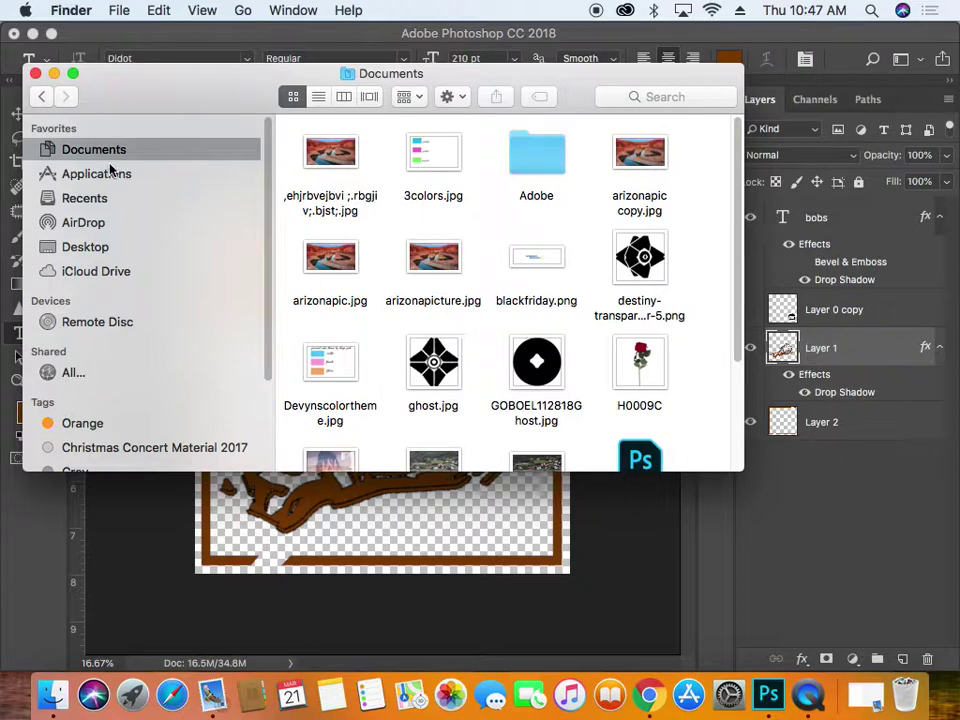
pyautogui.scroll(-5, 455, 309)
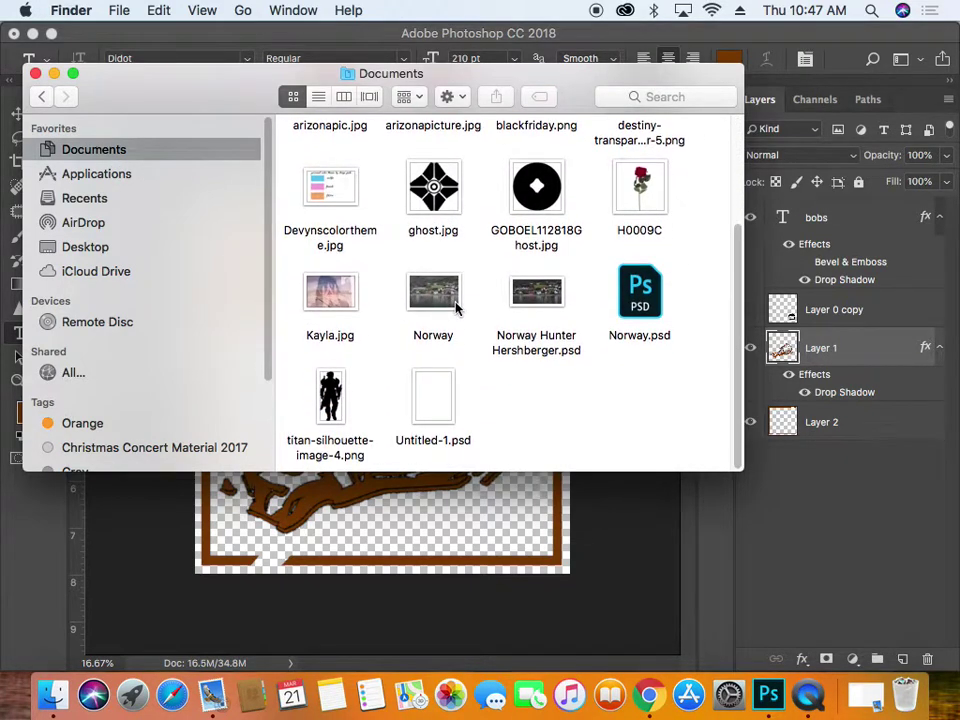
pyautogui.click(101, 176)
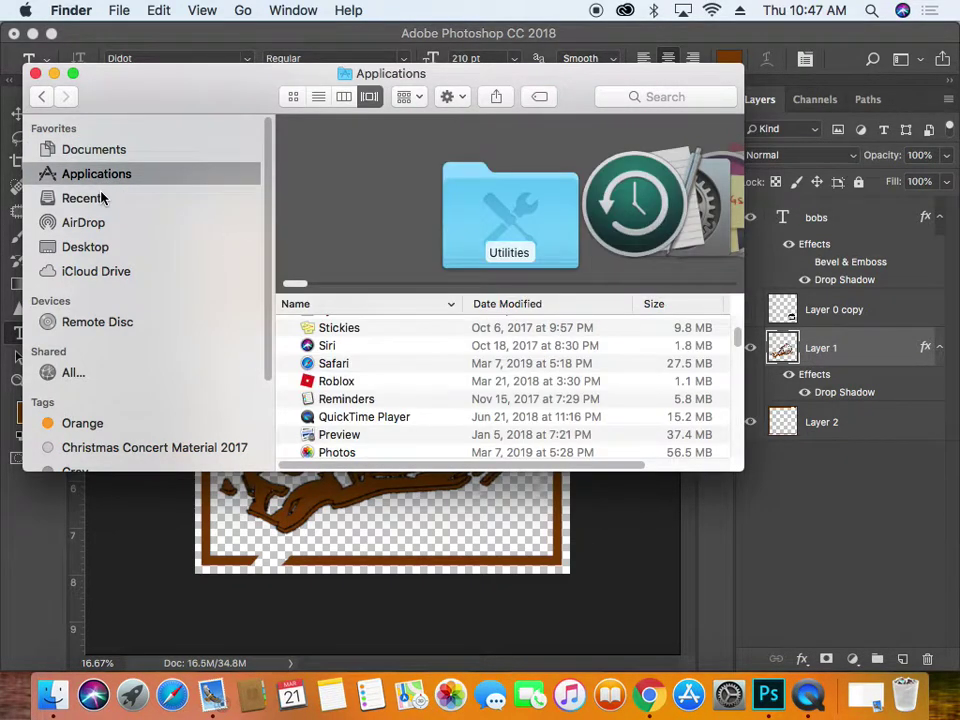
pyautogui.click(101, 198)
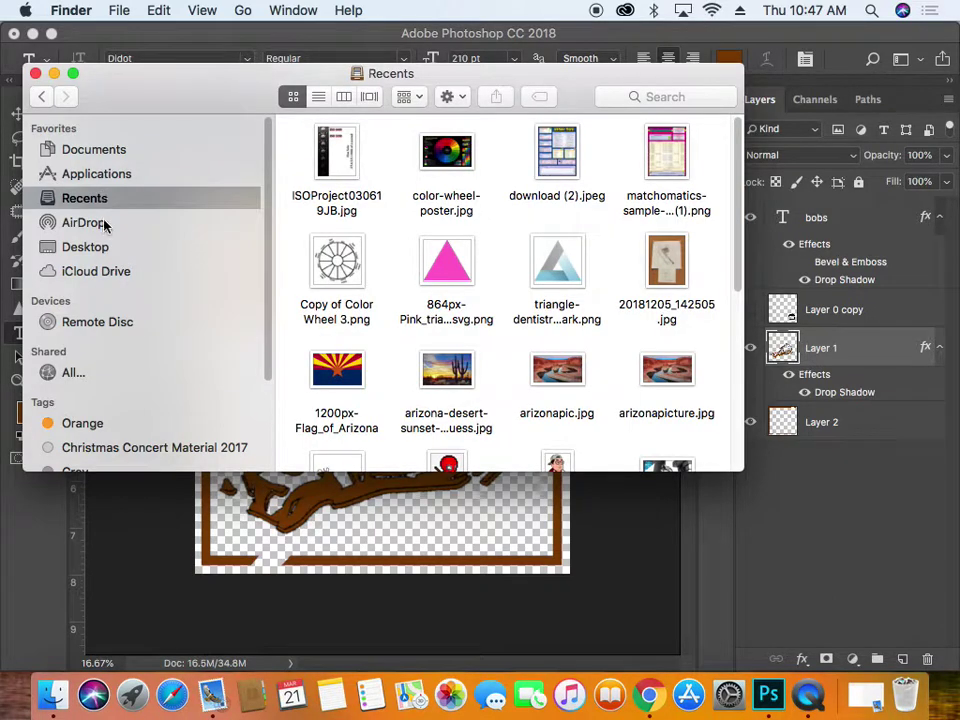
pyautogui.click(104, 226)
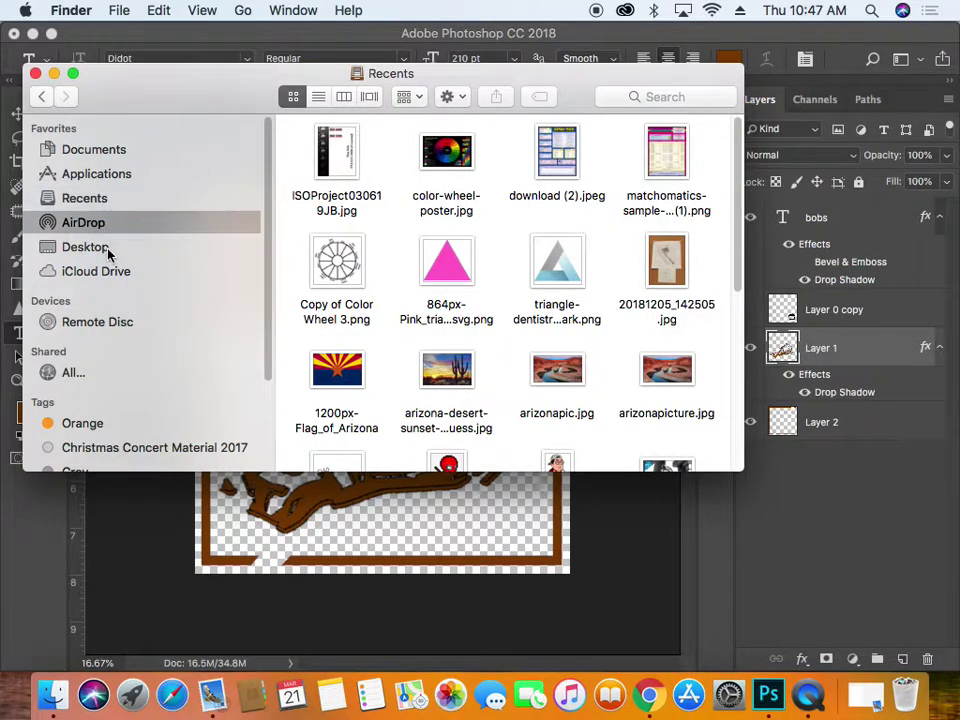
pyautogui.click(108, 250)
pyautogui.click(118, 280)
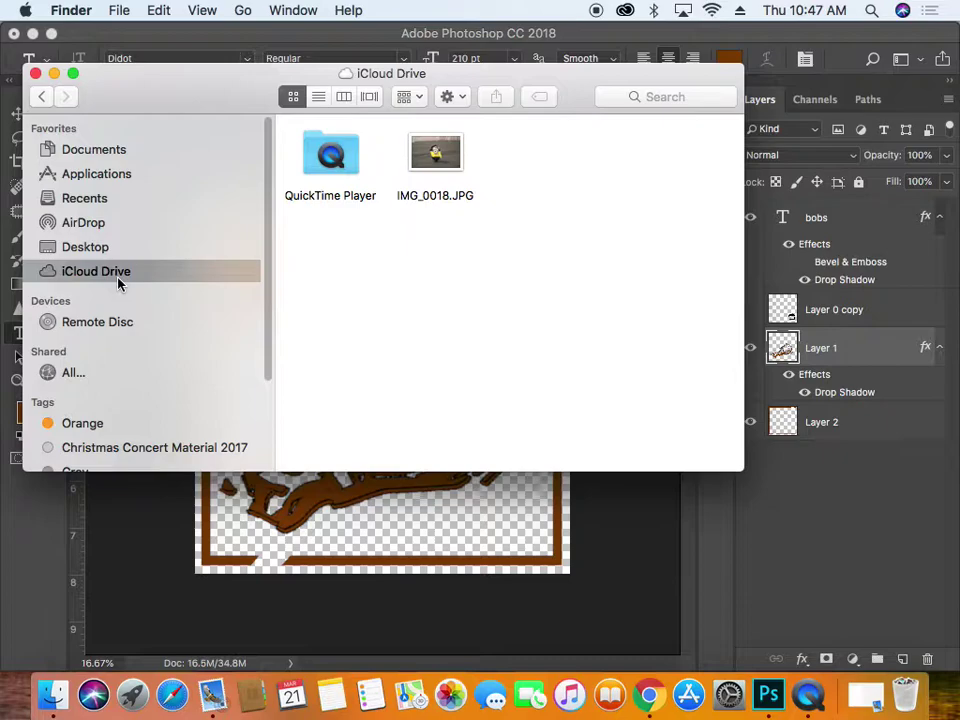
pyautogui.click(124, 326)
pyautogui.scroll(-3, 216, 342)
pyautogui.scroll(3, 216, 342)
# - Step back through the Finder history to Recents, then close the Finder window
pyautogui.click(42, 98)
pyautogui.click(42, 98)
pyautogui.click(42, 98)
pyautogui.click(42, 98)
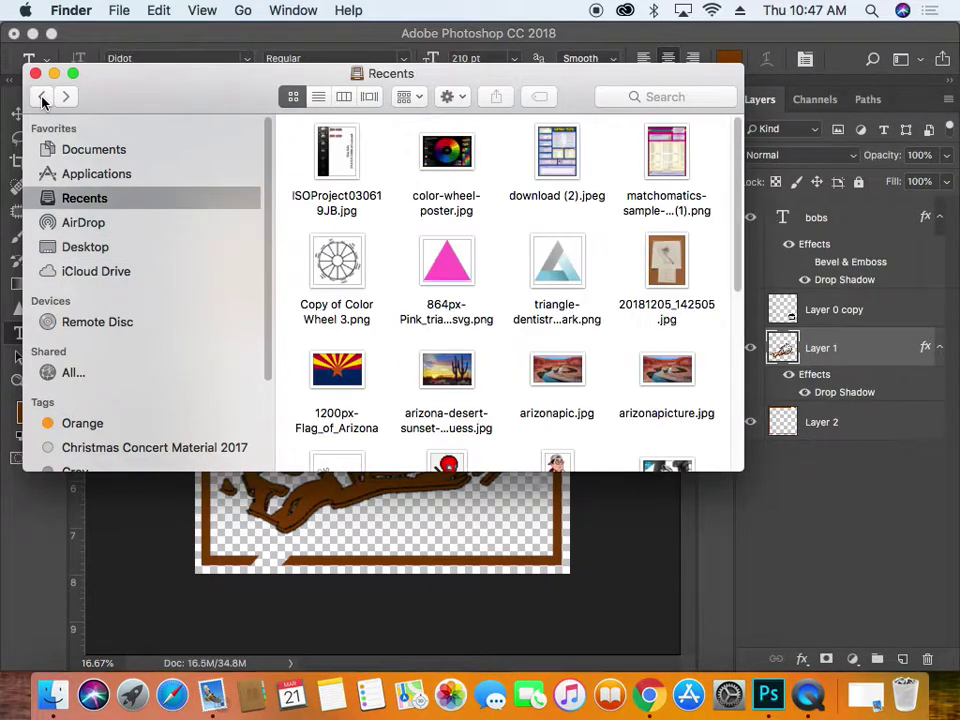
pyautogui.click(42, 98)
pyautogui.click(42, 98)
pyautogui.click(42, 98)
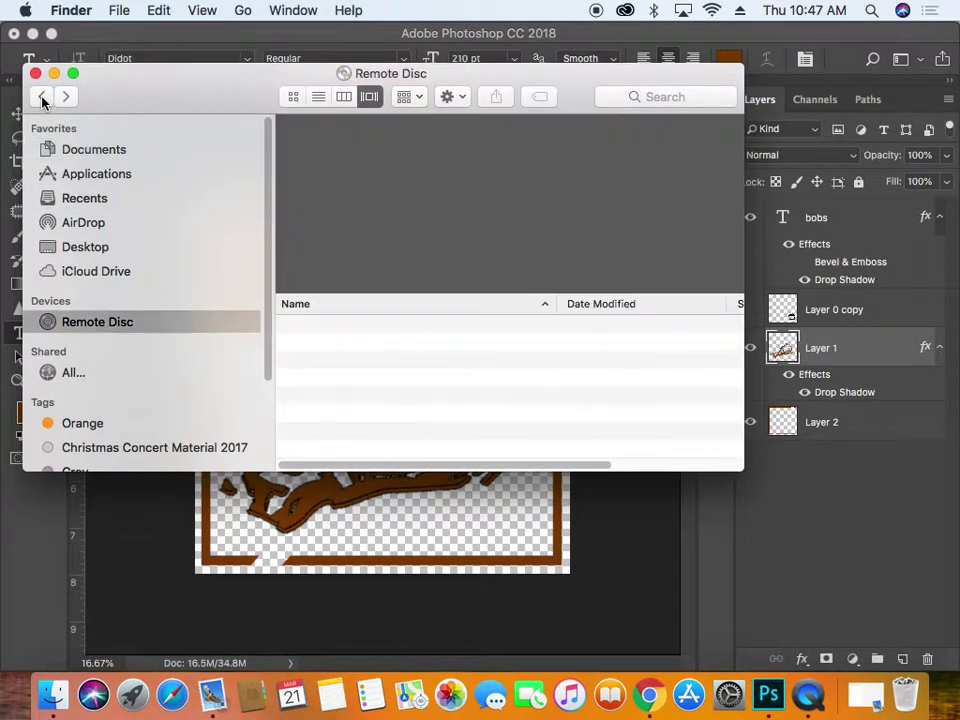
pyautogui.click(42, 98)
pyautogui.click(42, 98)
pyautogui.click(42, 98)
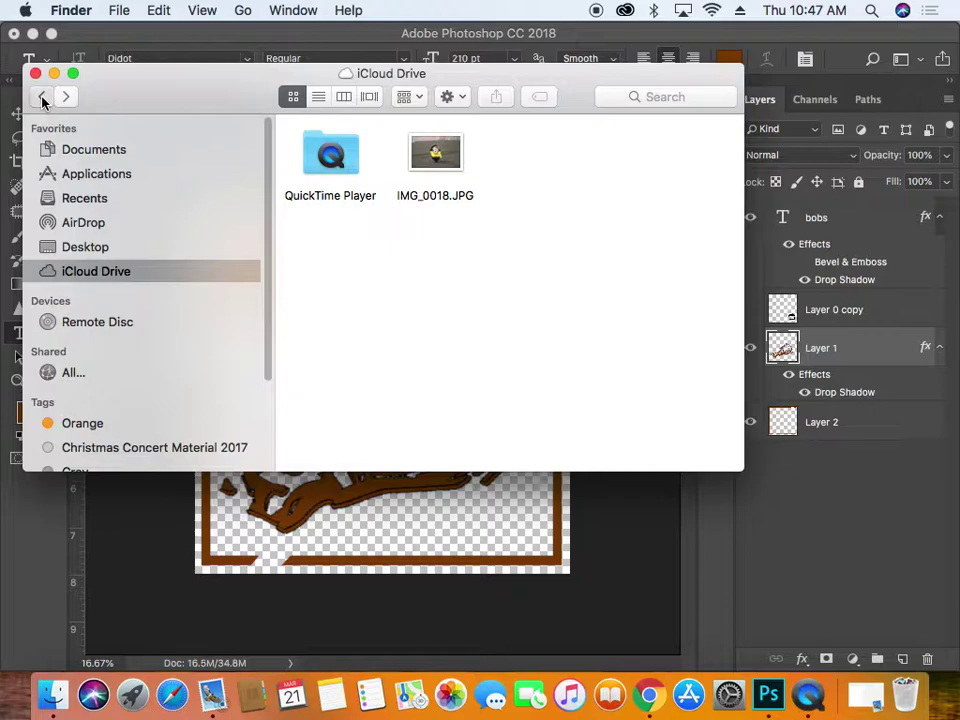
pyautogui.click(42, 98)
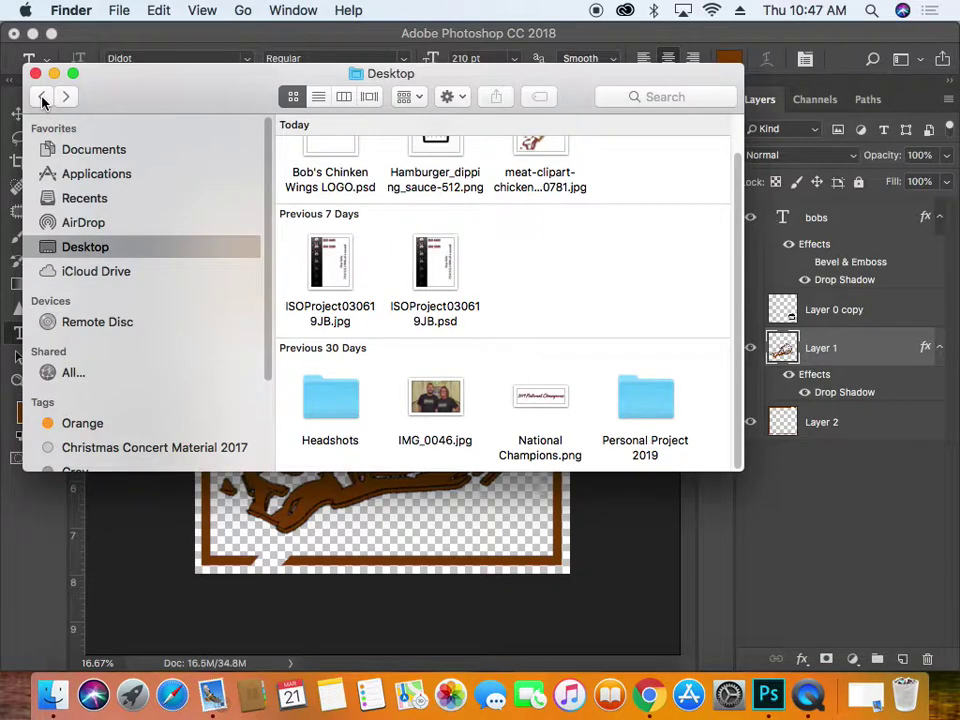
pyautogui.click(42, 98)
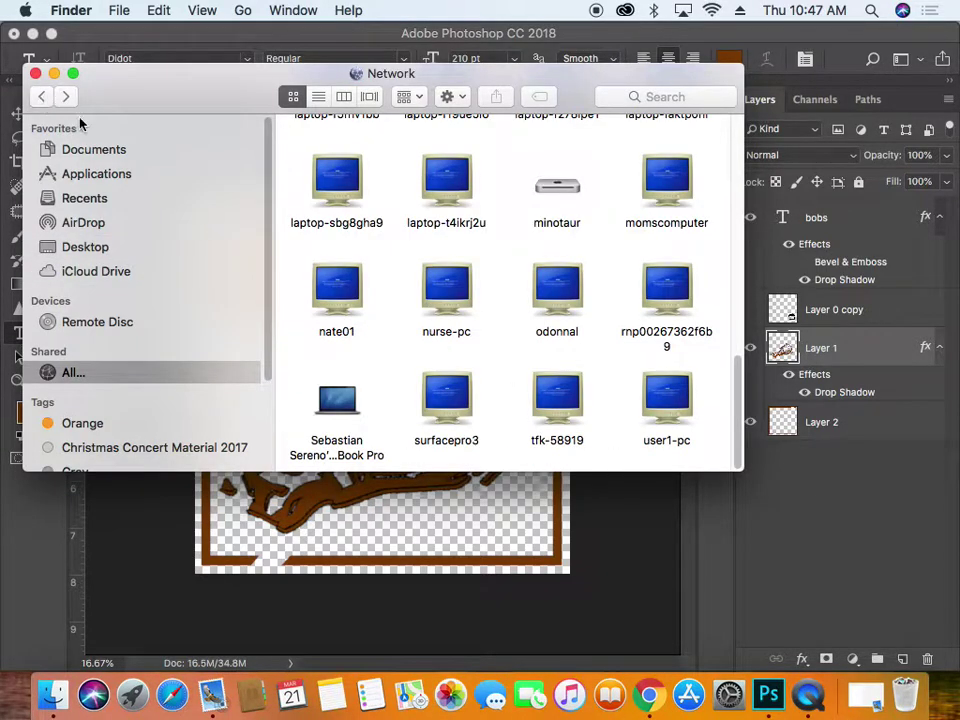
pyautogui.scroll(10, 535, 325)
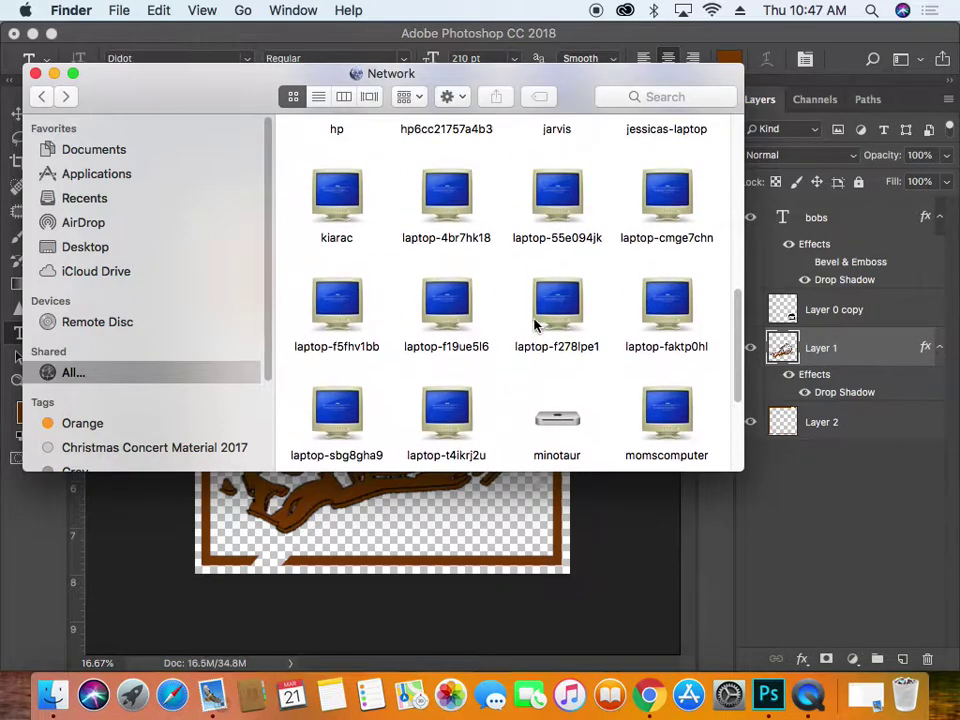
pyautogui.scroll(5, 535, 325)
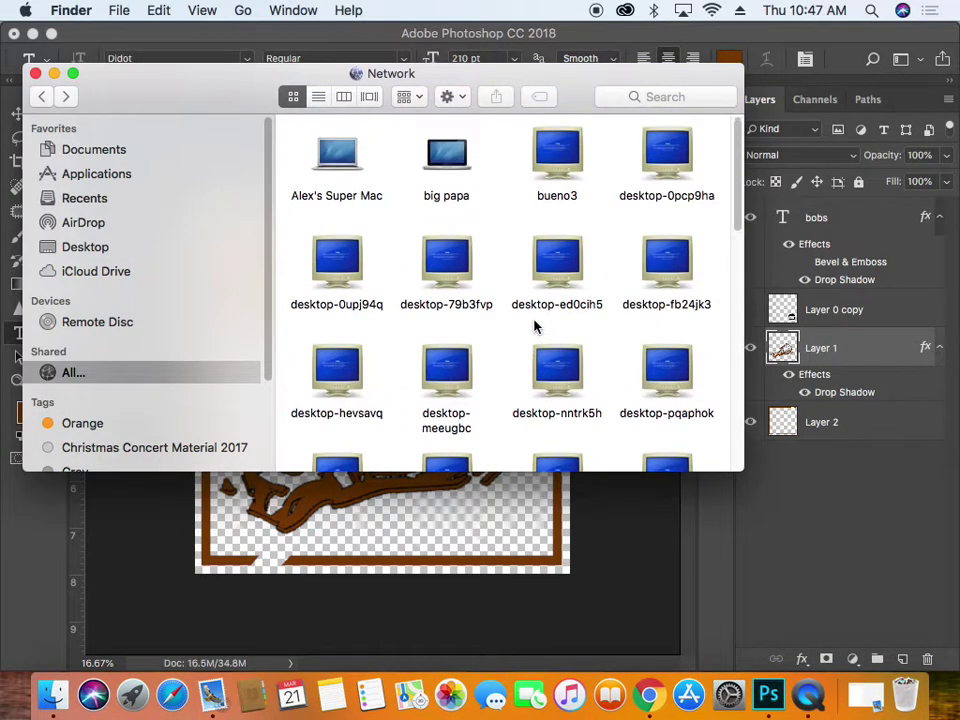
pyautogui.click(43, 97)
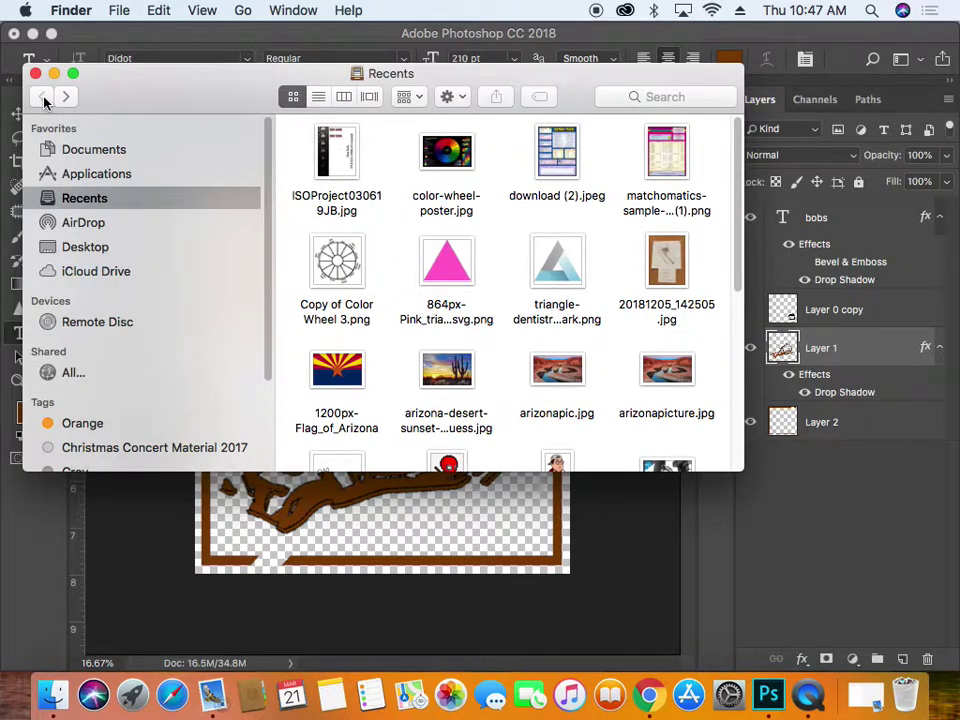
pyautogui.click(35, 73)
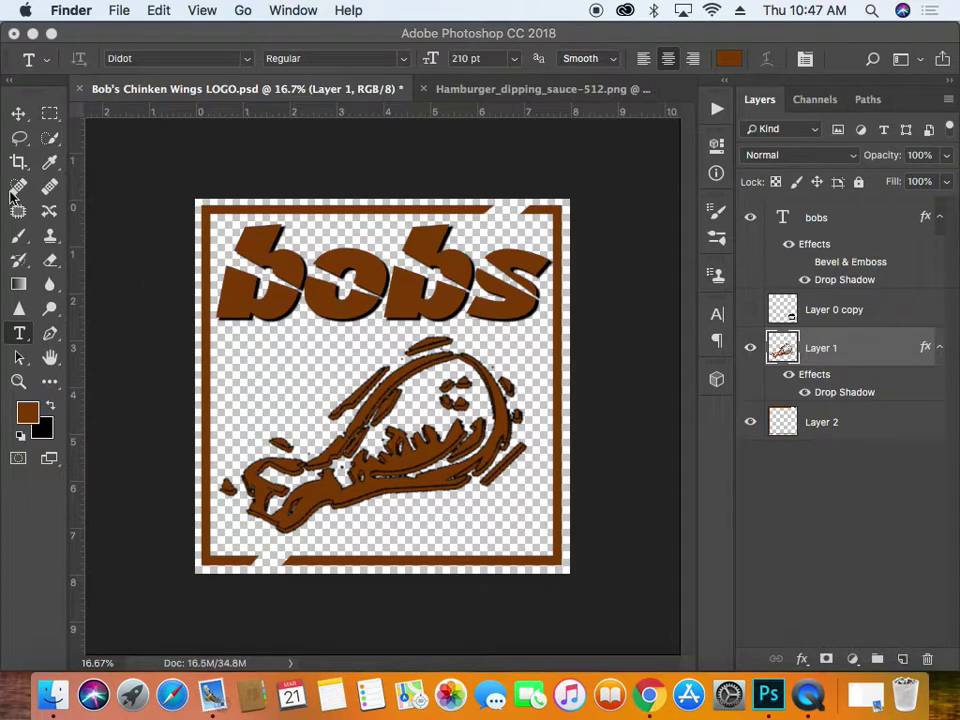
# - Scroll through the font family list and change the type font from Didot to Telugu MN
pyautogui.click(220, 58)
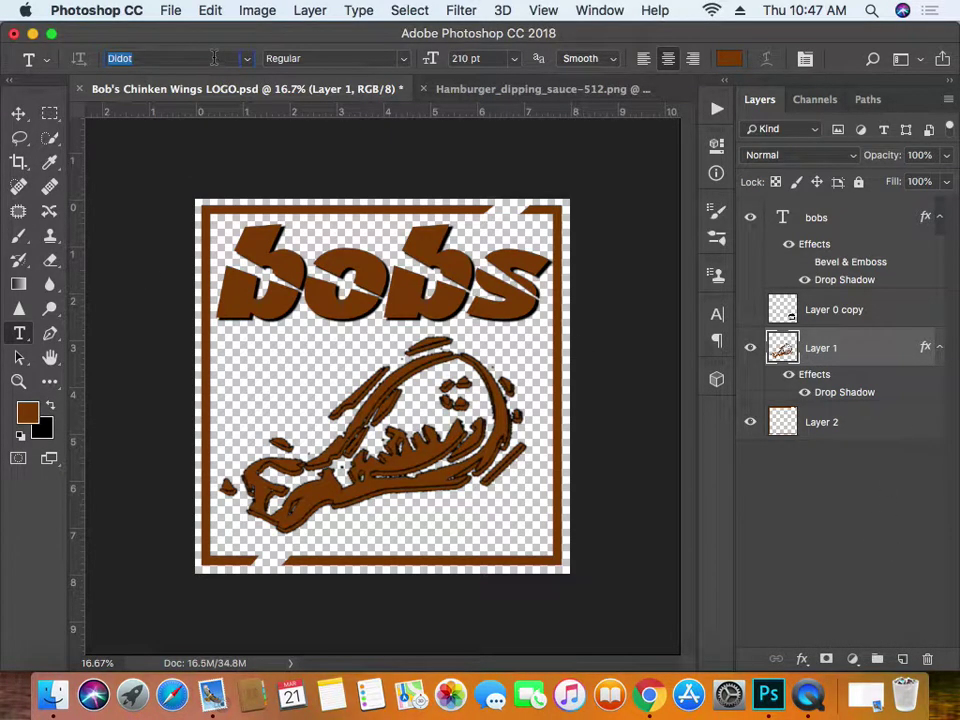
pyautogui.click(248, 60)
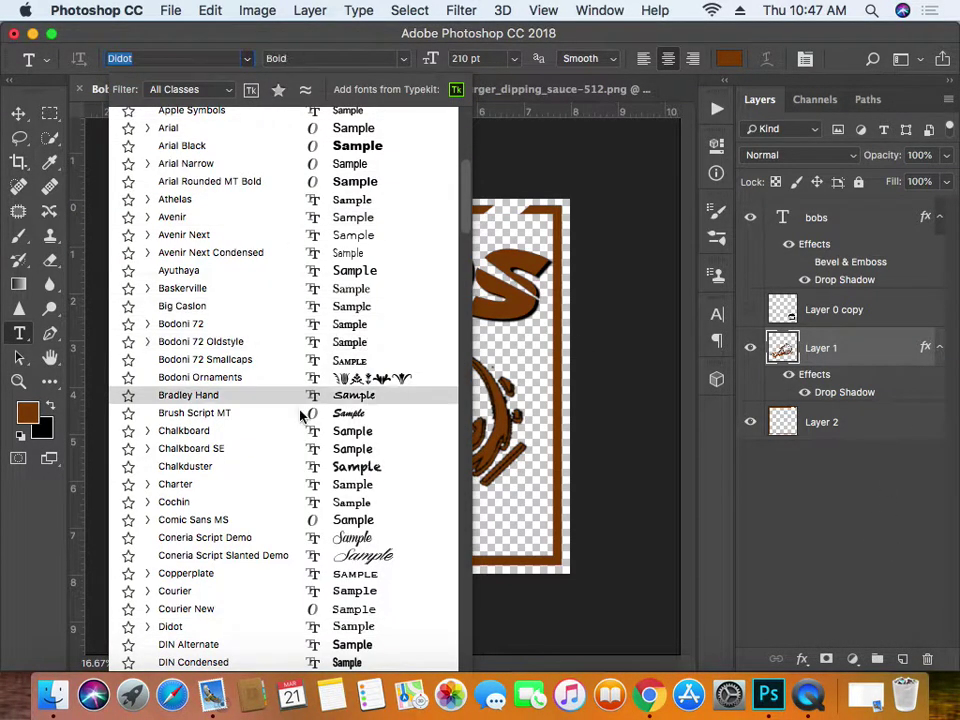
pyautogui.scroll(-14, 300, 412)
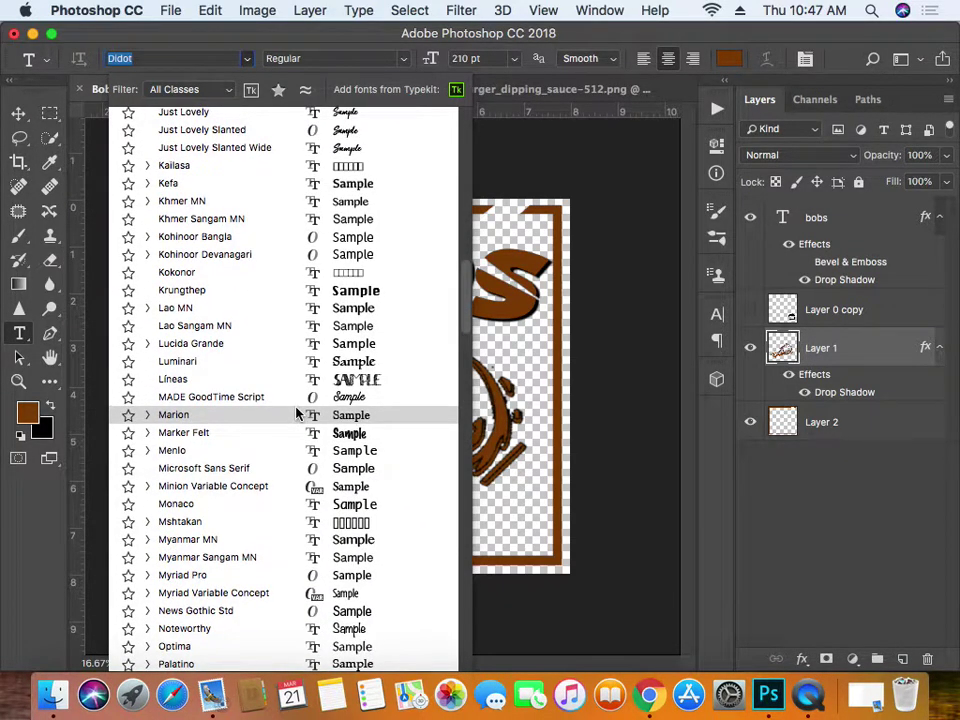
pyautogui.scroll(-1, 297, 412)
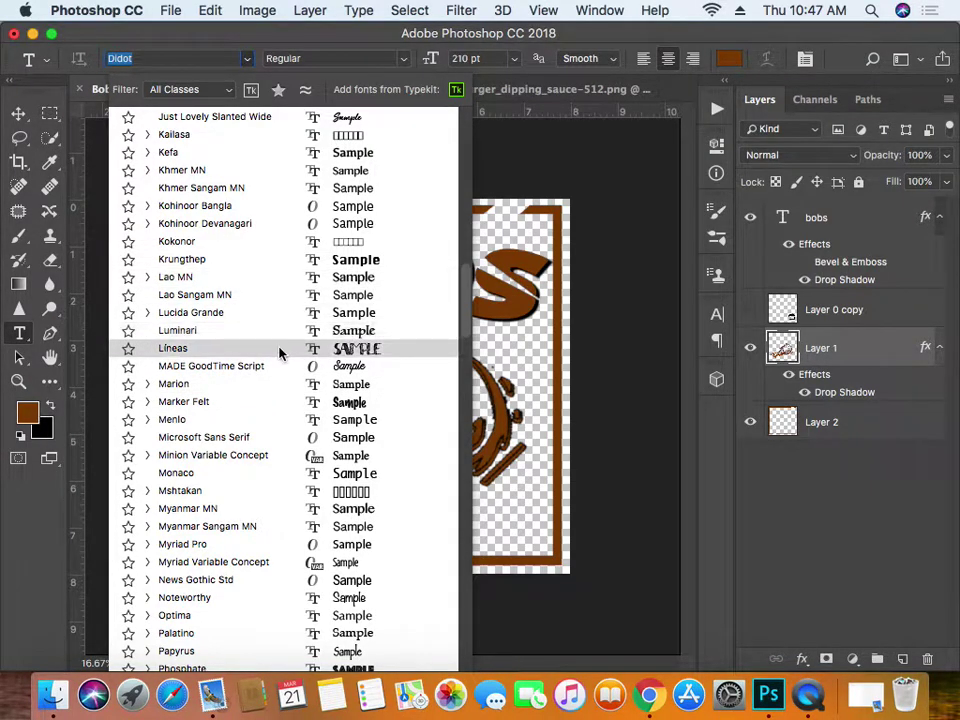
pyautogui.scroll(10, 279, 349)
pyautogui.scroll(15, 268, 352)
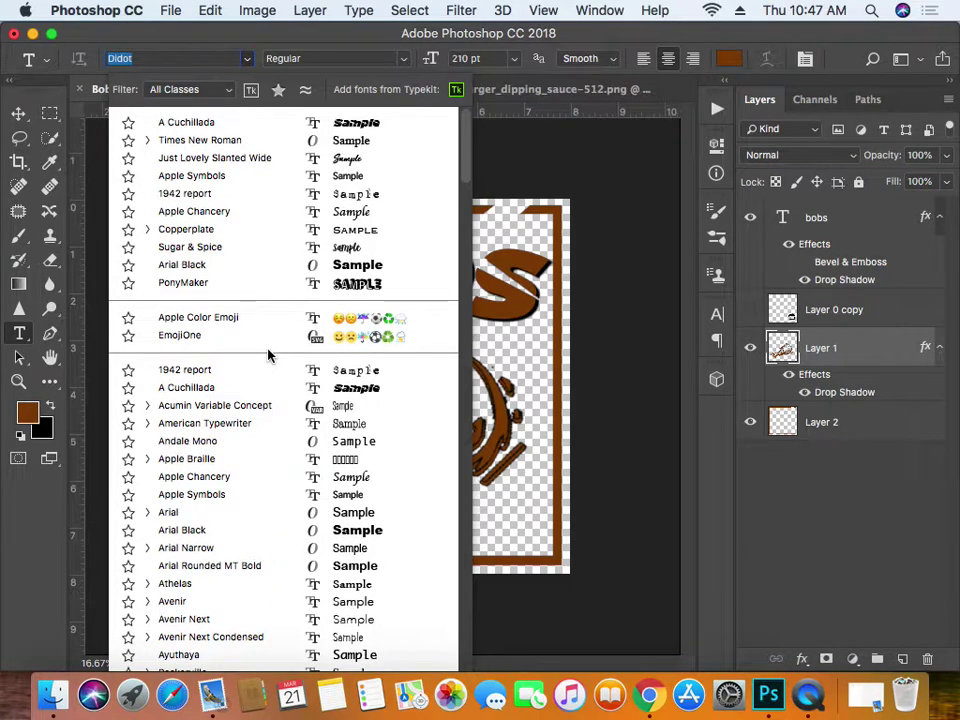
pyautogui.scroll(-10, 309, 424)
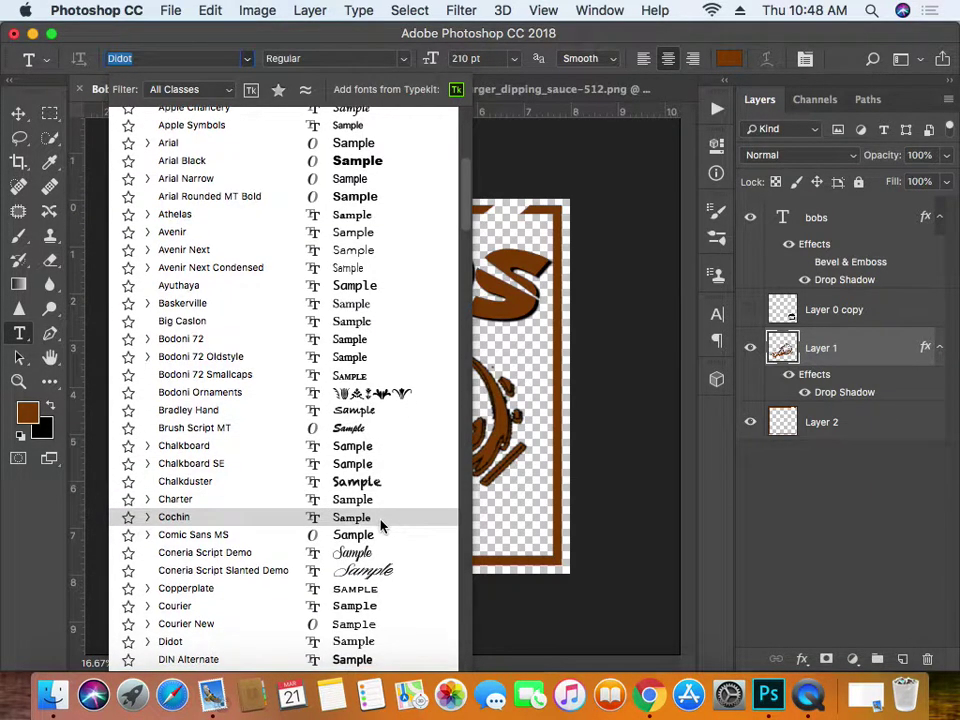
pyautogui.scroll(-2, 386, 523)
pyautogui.scroll(-6, 380, 525)
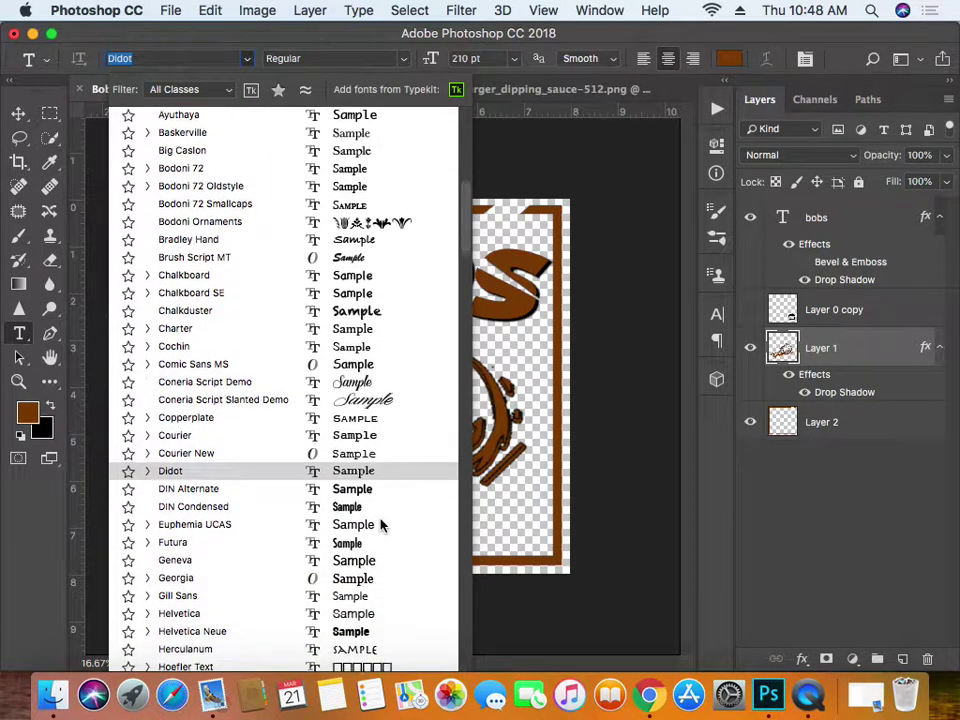
pyautogui.scroll(-10, 380, 525)
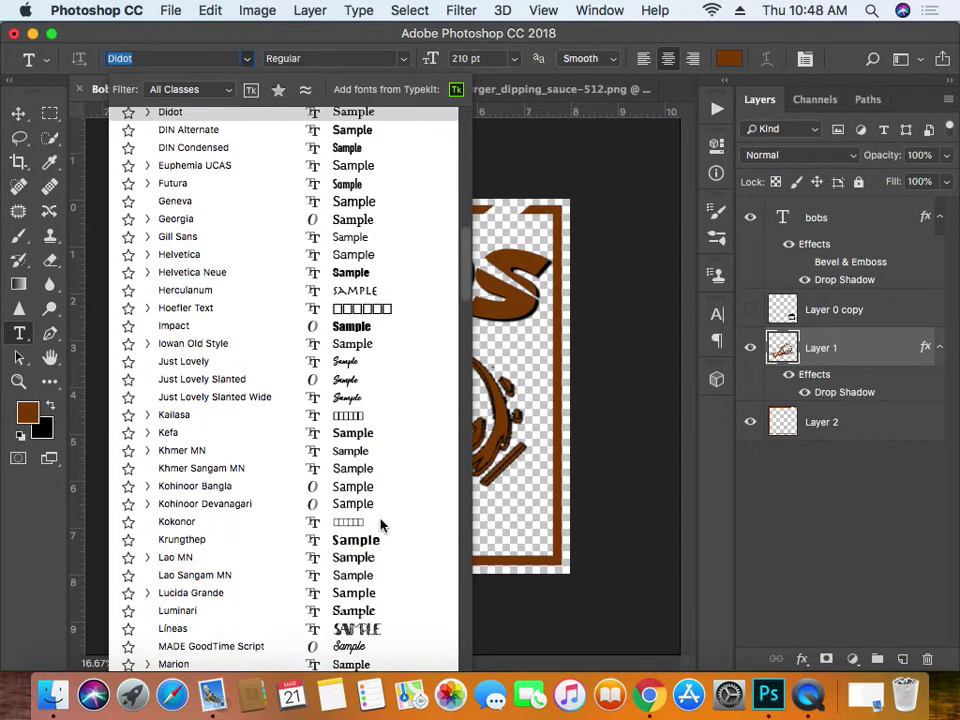
pyautogui.scroll(-10, 380, 525)
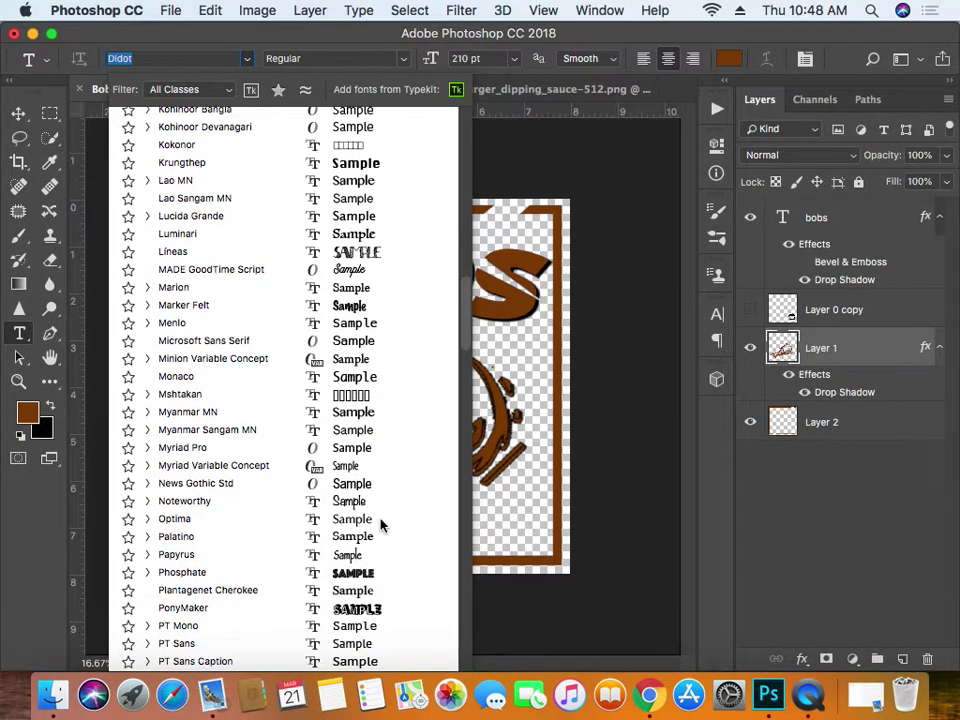
pyautogui.scroll(-7, 380, 525)
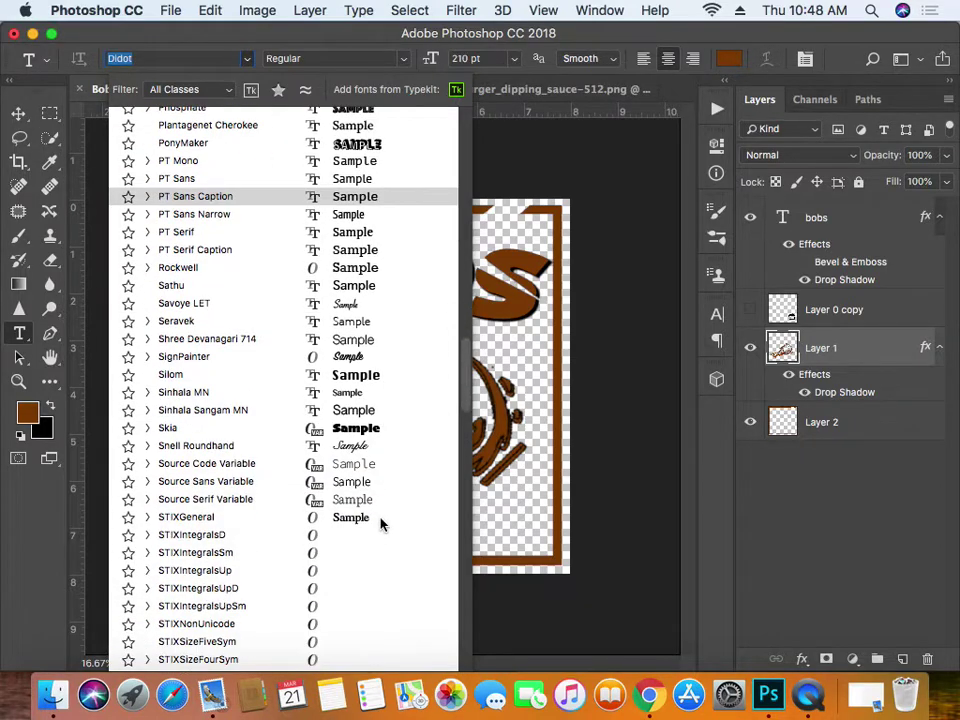
pyautogui.scroll(-10, 380, 525)
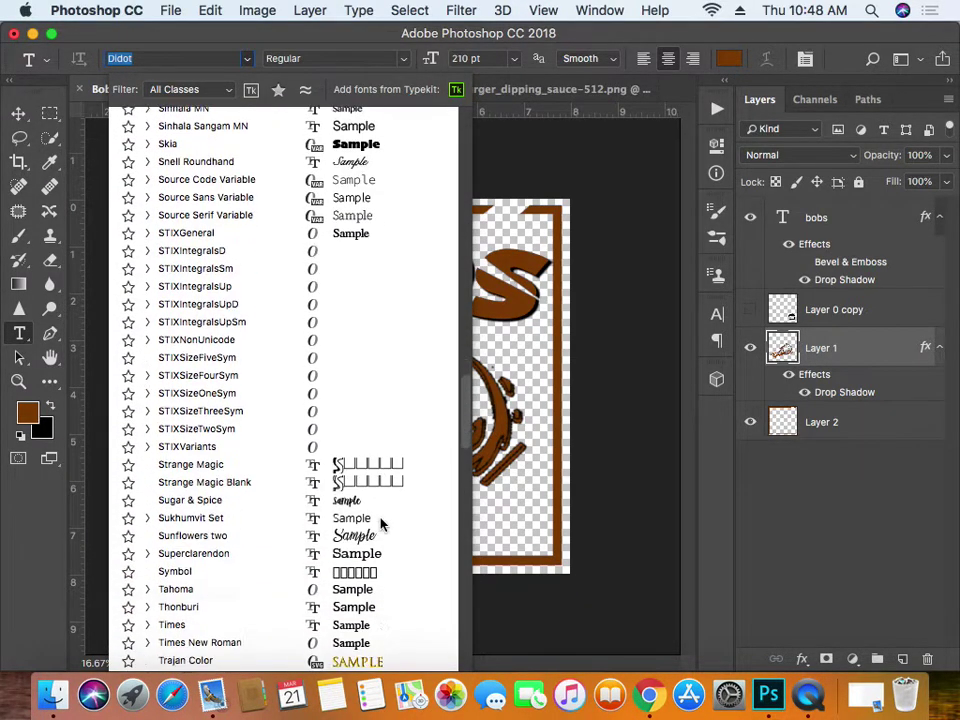
pyautogui.scroll(-10, 380, 525)
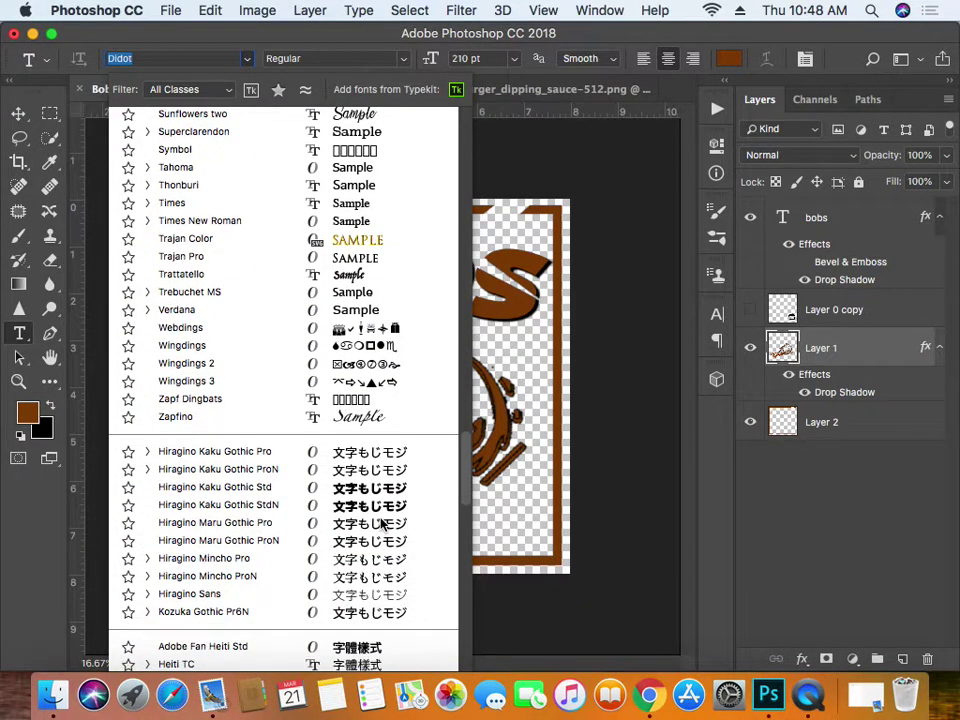
pyautogui.scroll(-20, 380, 522)
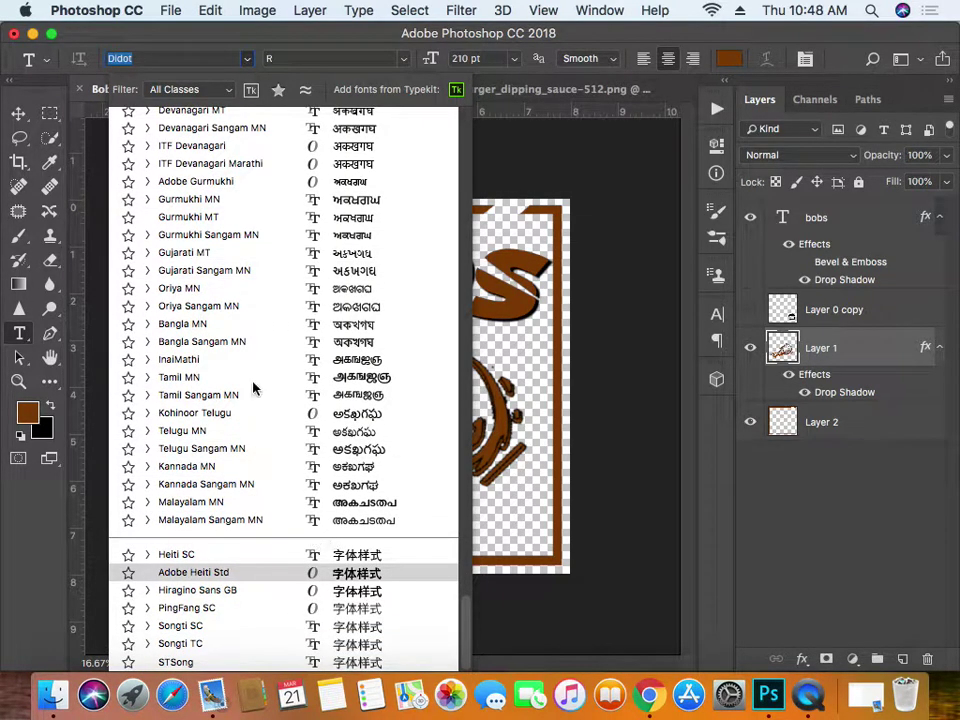
pyautogui.click(35, 35)
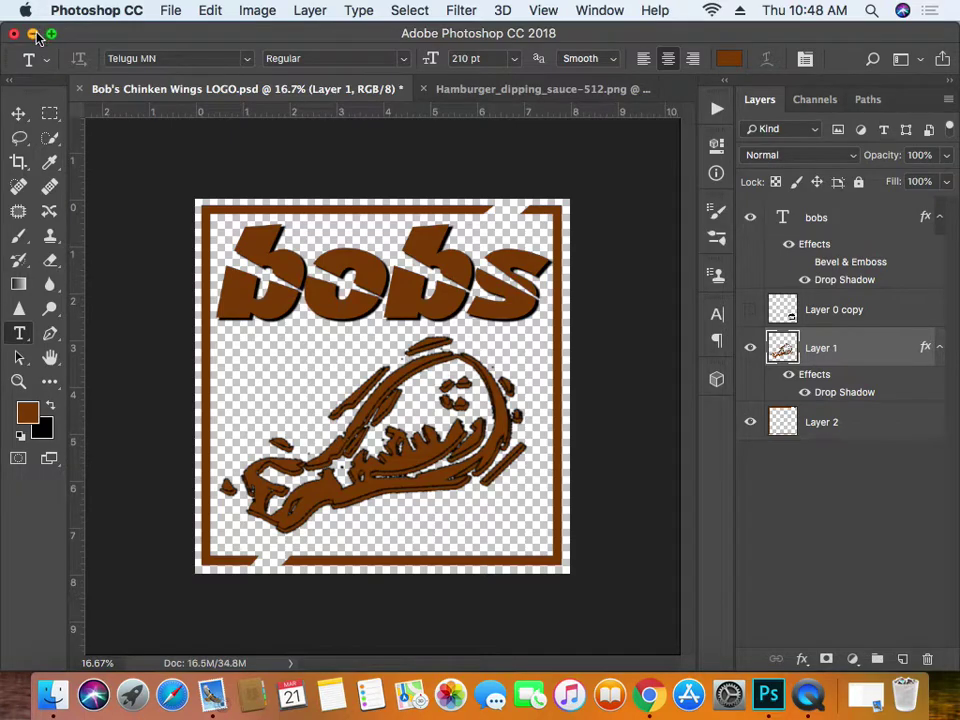
# - Minimize Photoshop and return to the previous font listing on dafont.com in Chrome
pyautogui.click(34, 35)
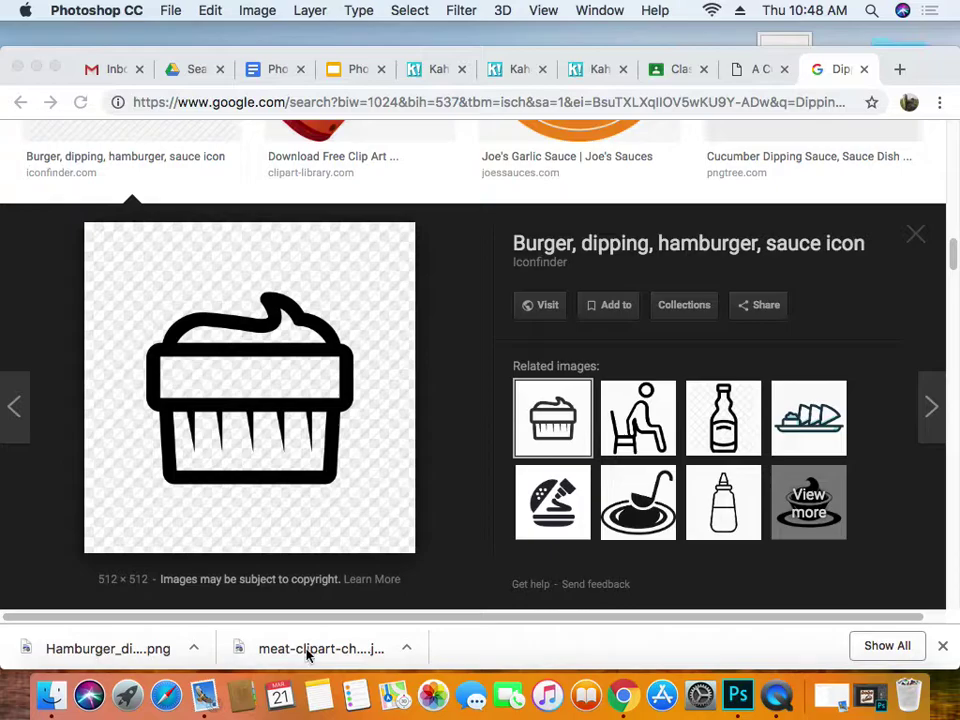
pyautogui.click(759, 70)
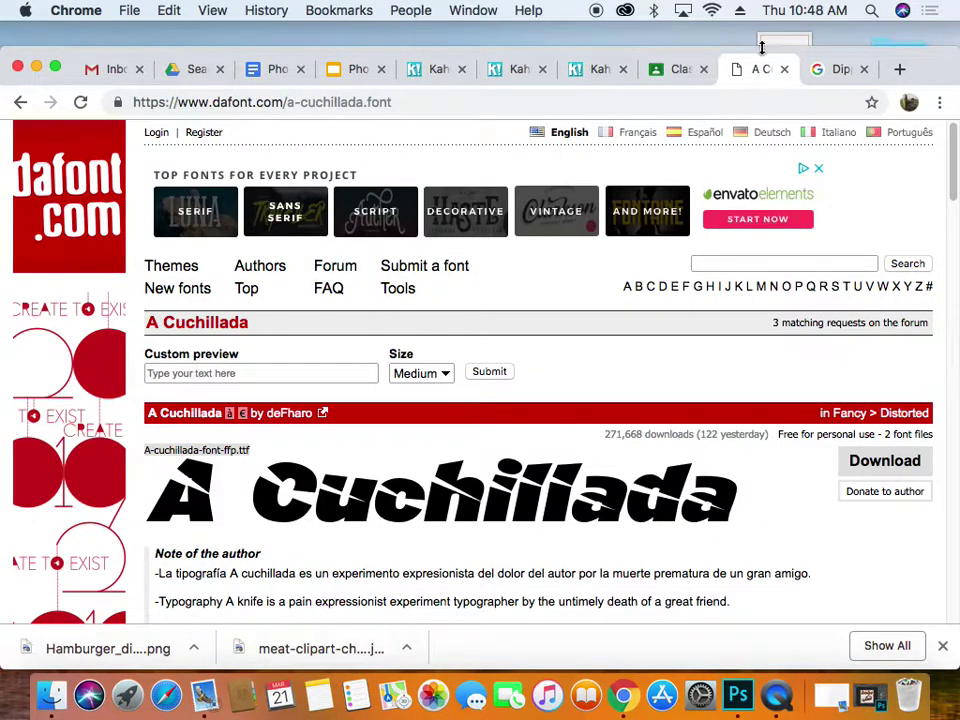
pyautogui.click(21, 102)
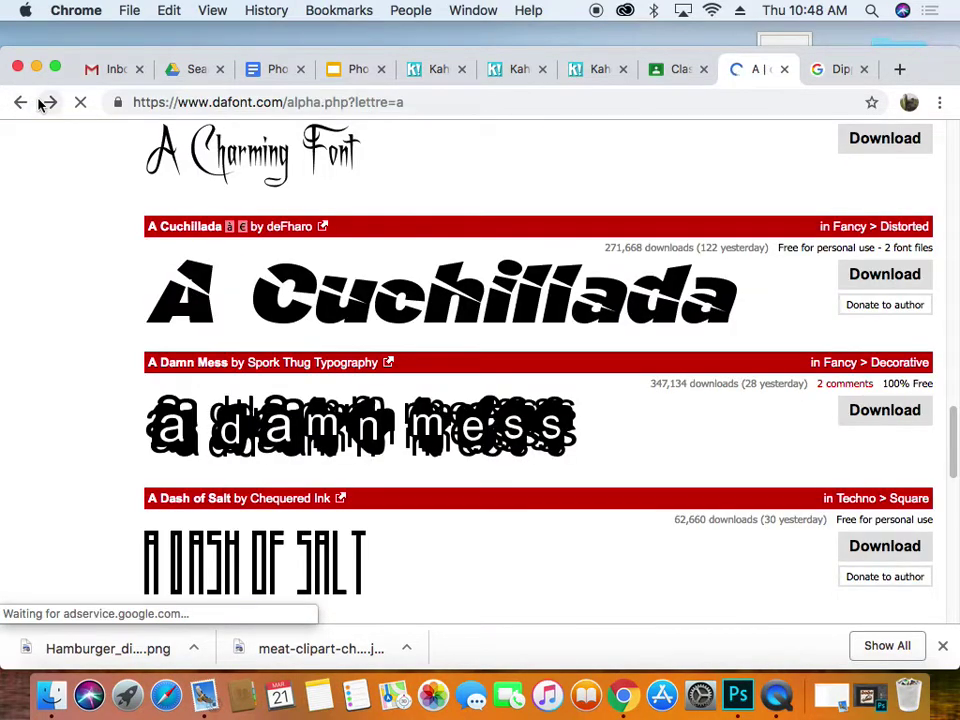
pyautogui.scroll(15, 493, 249)
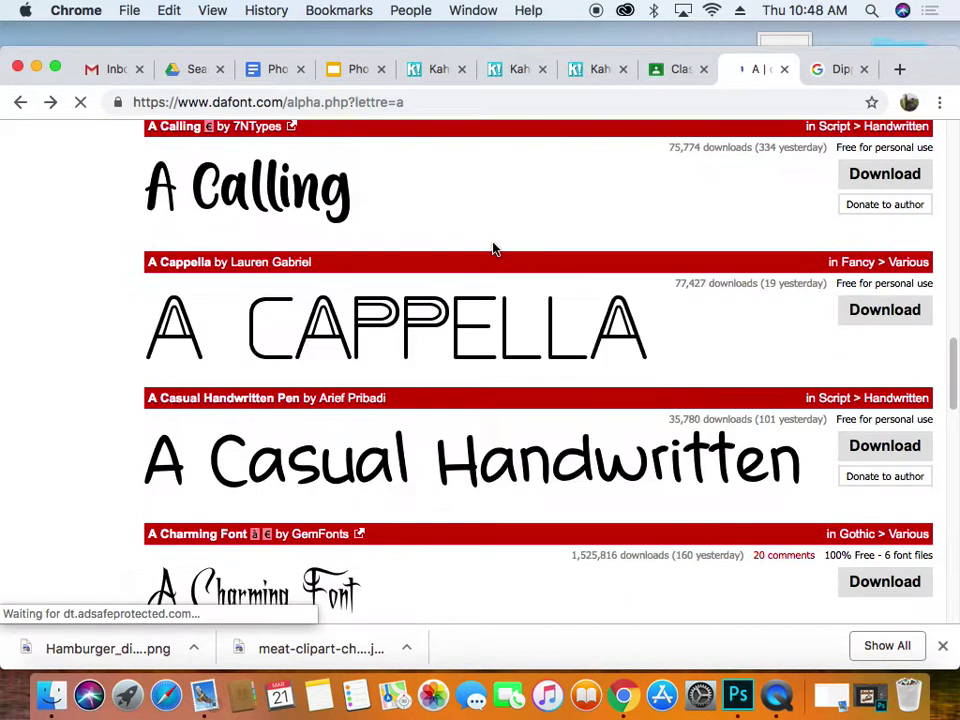
# - Search DaFont for 'lightning', review the 11 matching fonts, and bring Photoshop back
pyautogui.click(851, 264)
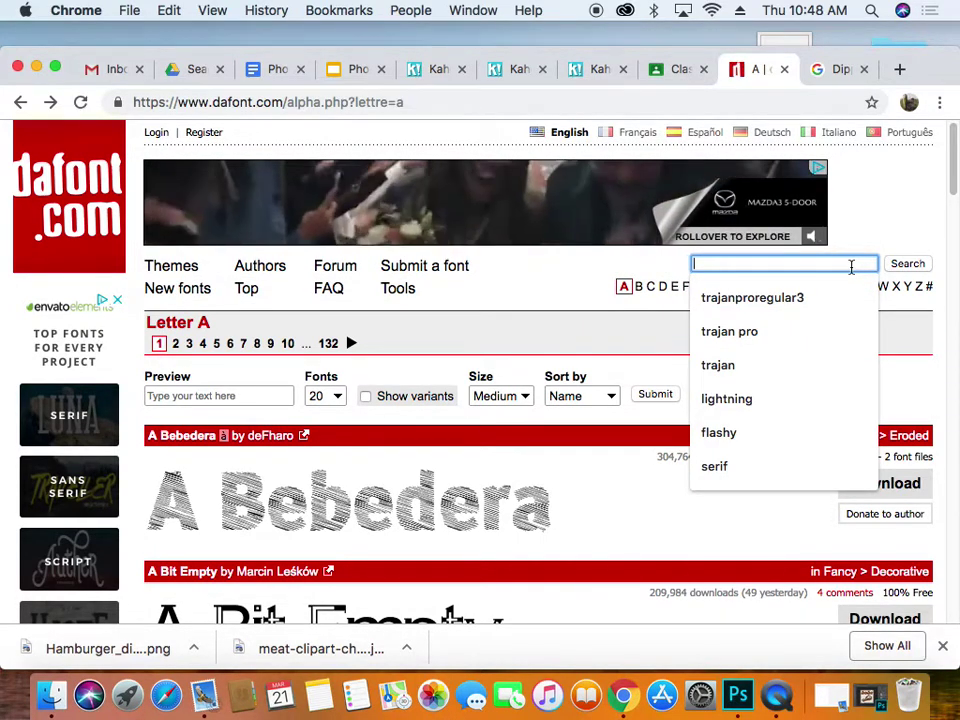
pyautogui.click(746, 397)
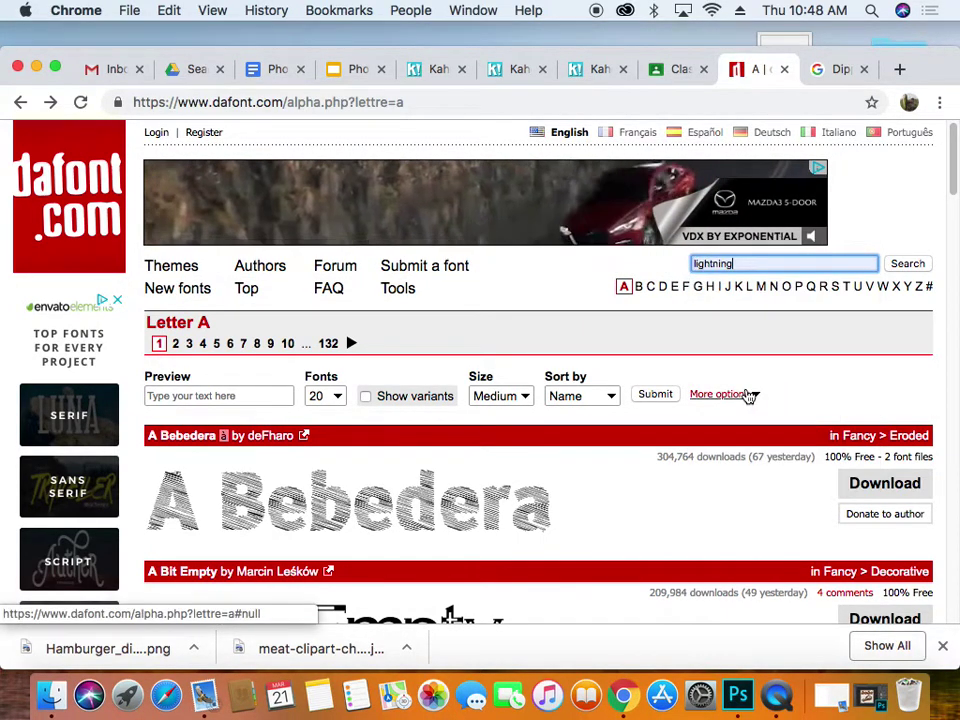
pyautogui.click(924, 264)
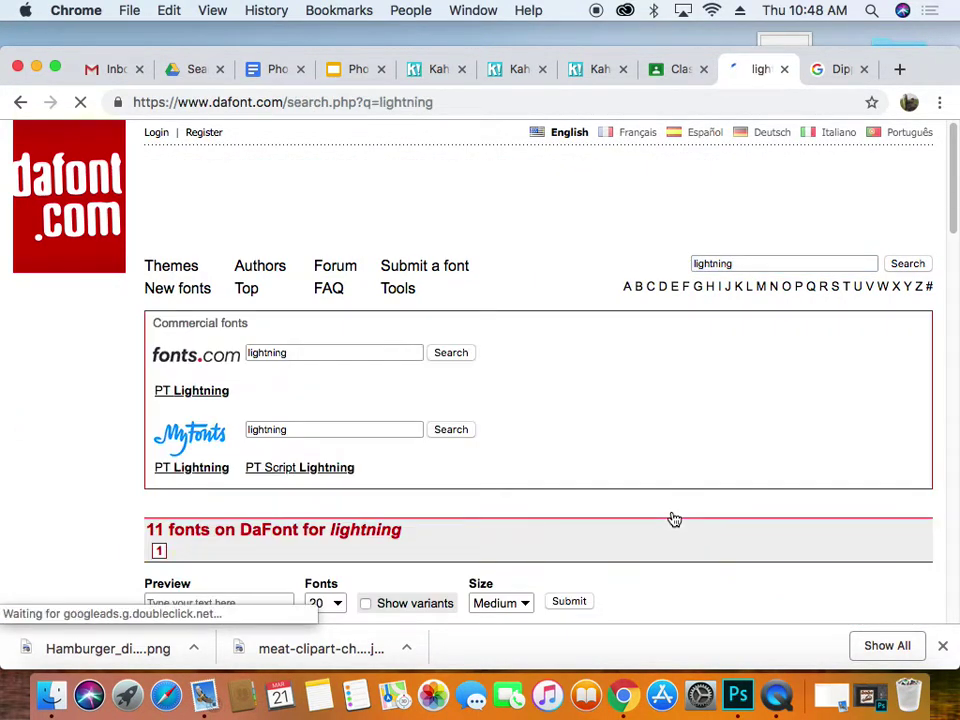
pyautogui.scroll(-10, 674, 519)
pyautogui.scroll(-2, 674, 519)
pyautogui.scroll(6, 674, 519)
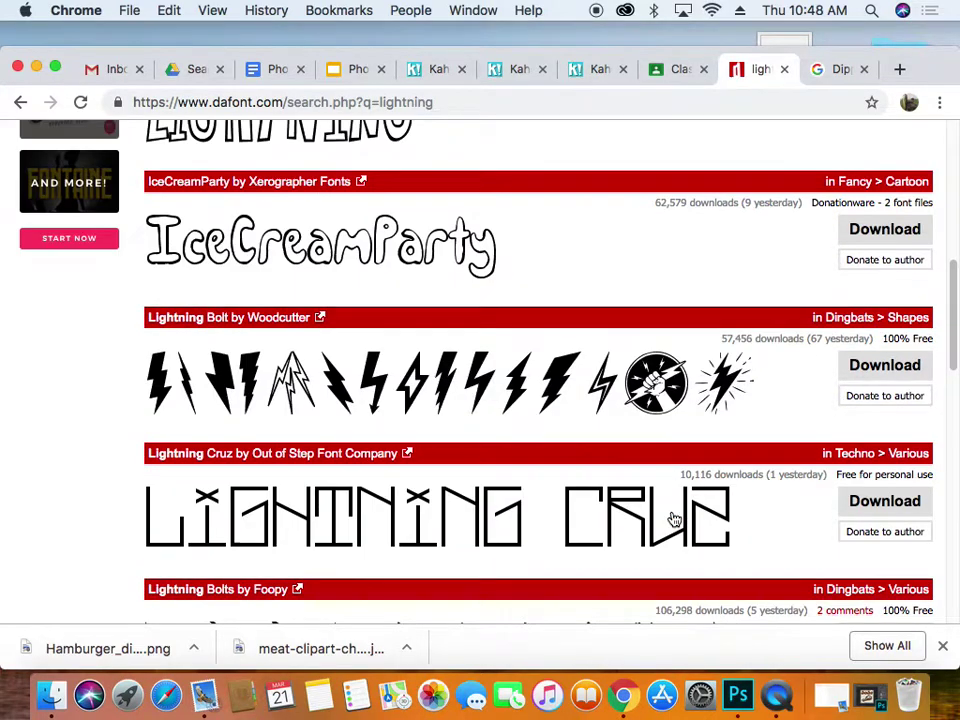
pyautogui.scroll(3, 674, 519)
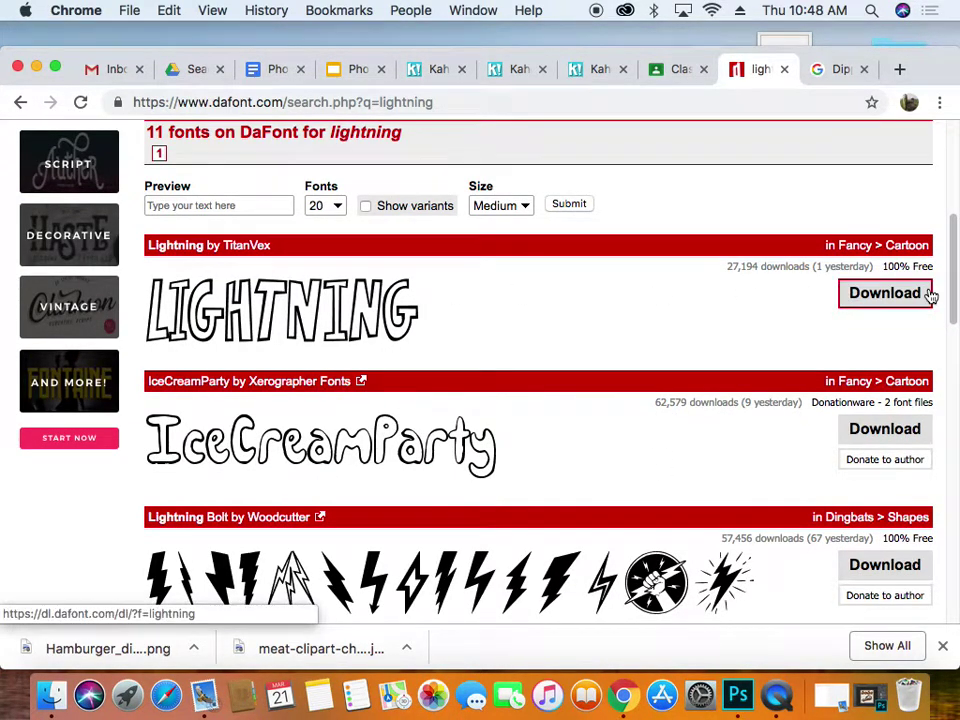
pyautogui.click(738, 694)
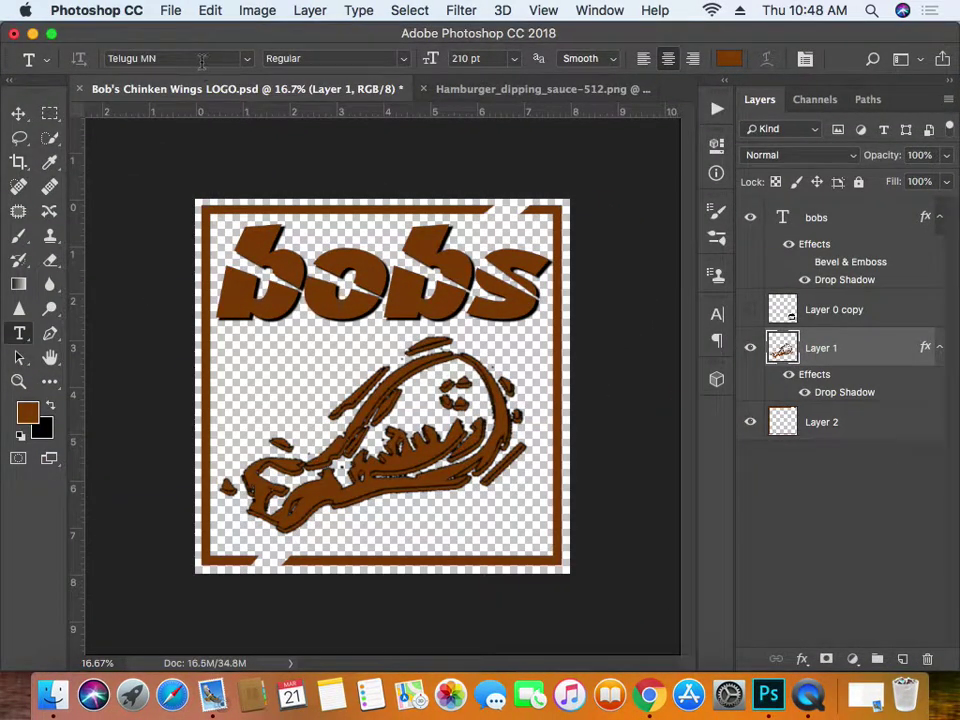
# - Scroll up the font family list and set the type font to Luminari instead of Telugu MN
pyautogui.click(247, 60)
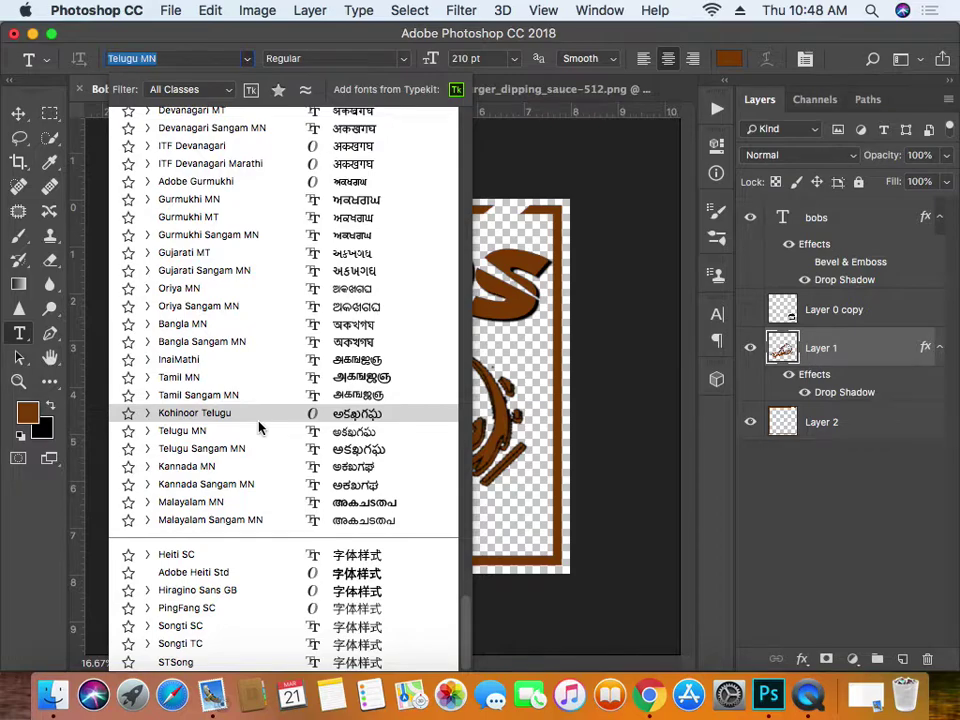
pyautogui.scroll(3, 258, 428)
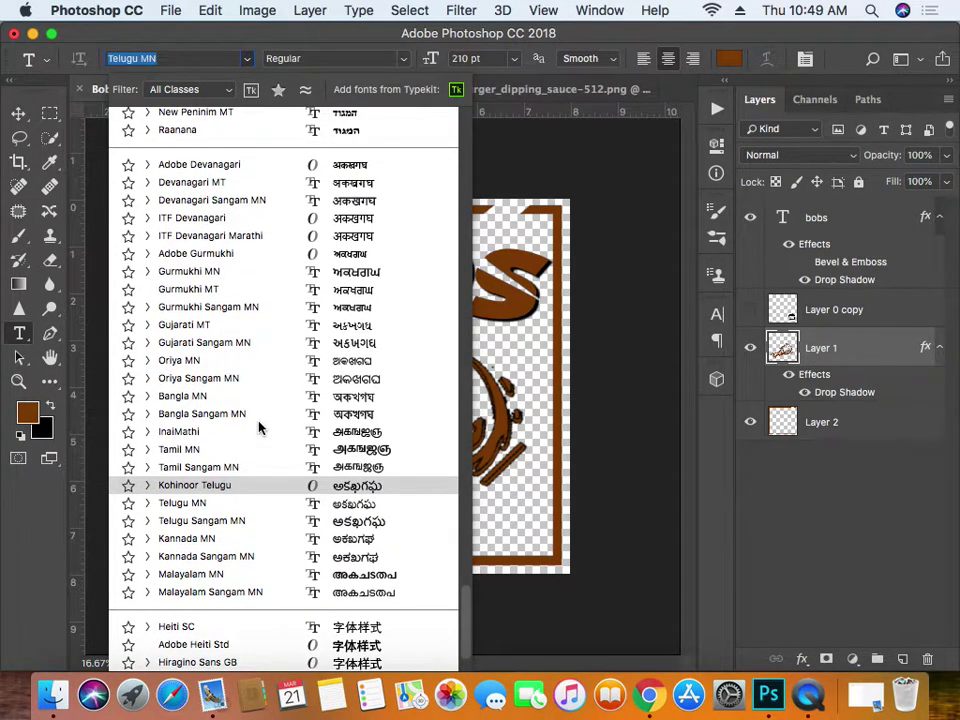
pyautogui.scroll(20, 250, 425)
pyautogui.scroll(15, 248, 428)
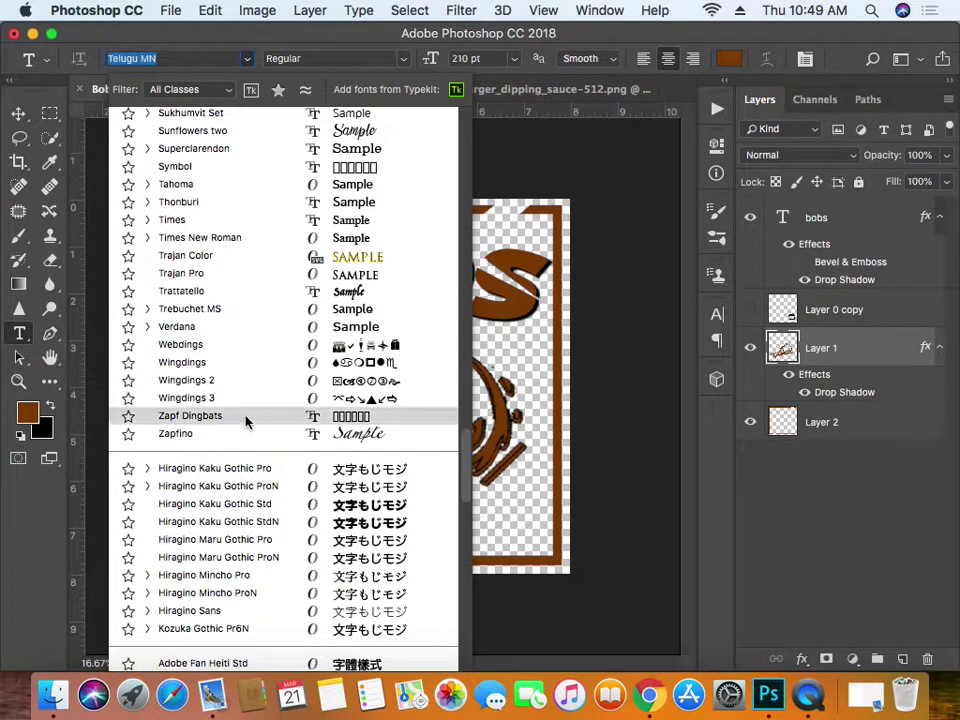
pyautogui.scroll(5, 245, 424)
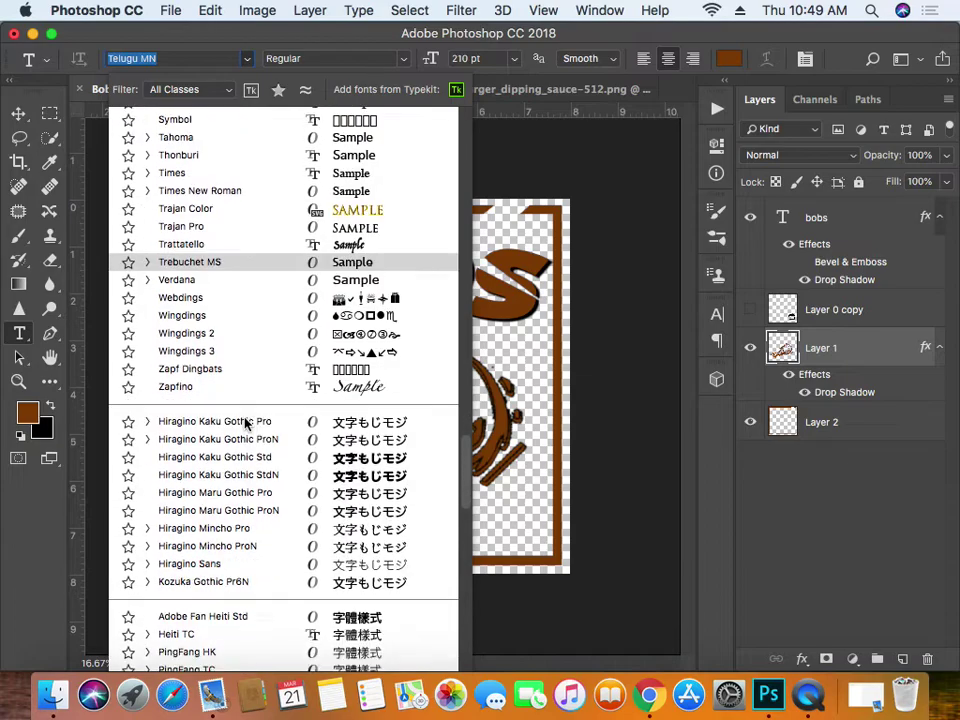
pyautogui.scroll(20, 245, 424)
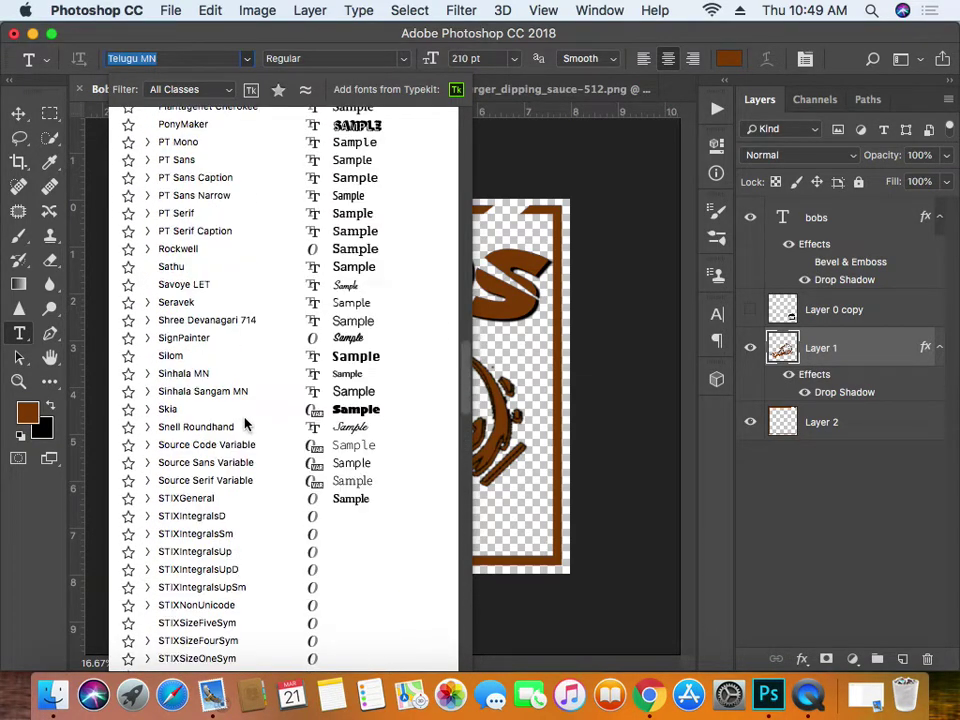
pyautogui.scroll(7, 245, 424)
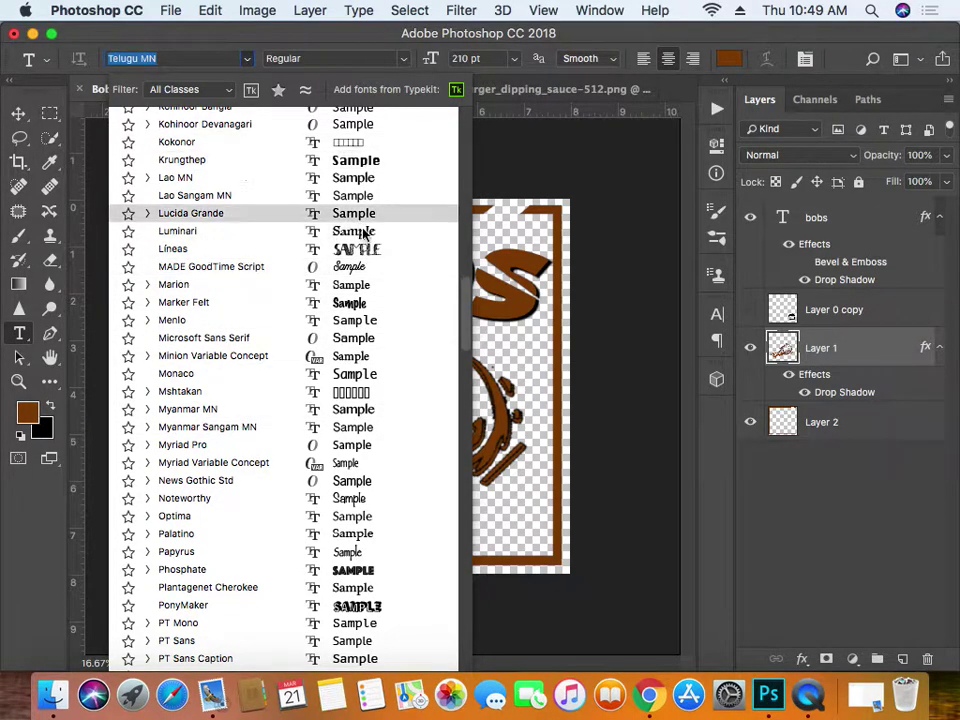
pyautogui.press('Return')
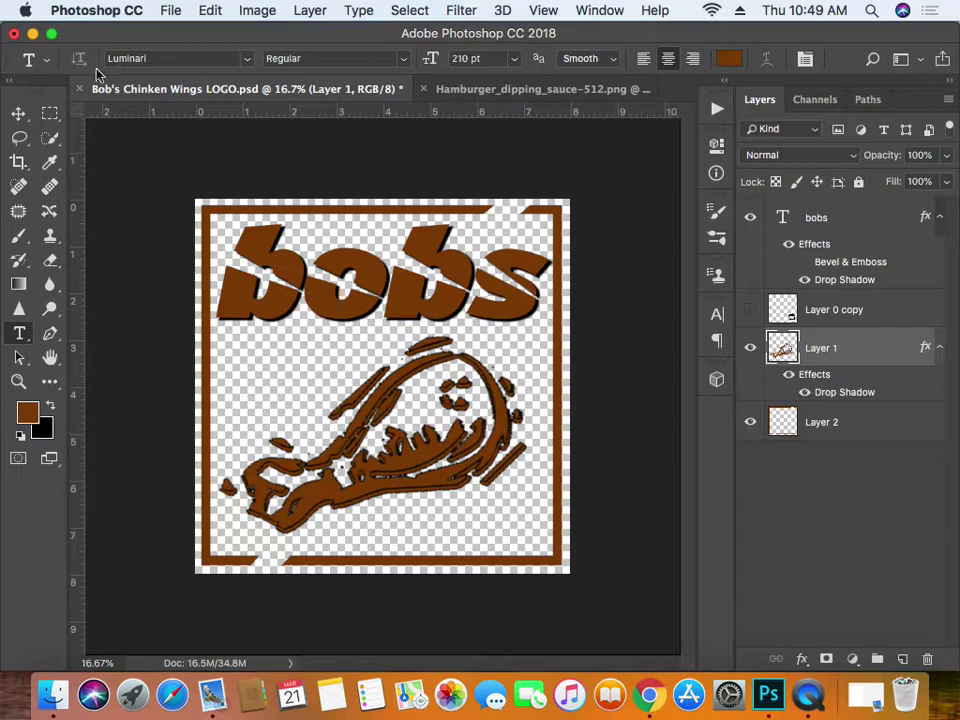
# - Save Bob's Chinken Wings LOGO.psd to the Desktop over the old copy; close Hamburger_dipping_sauce-512.png unsaved
pyautogui.click(171, 12)
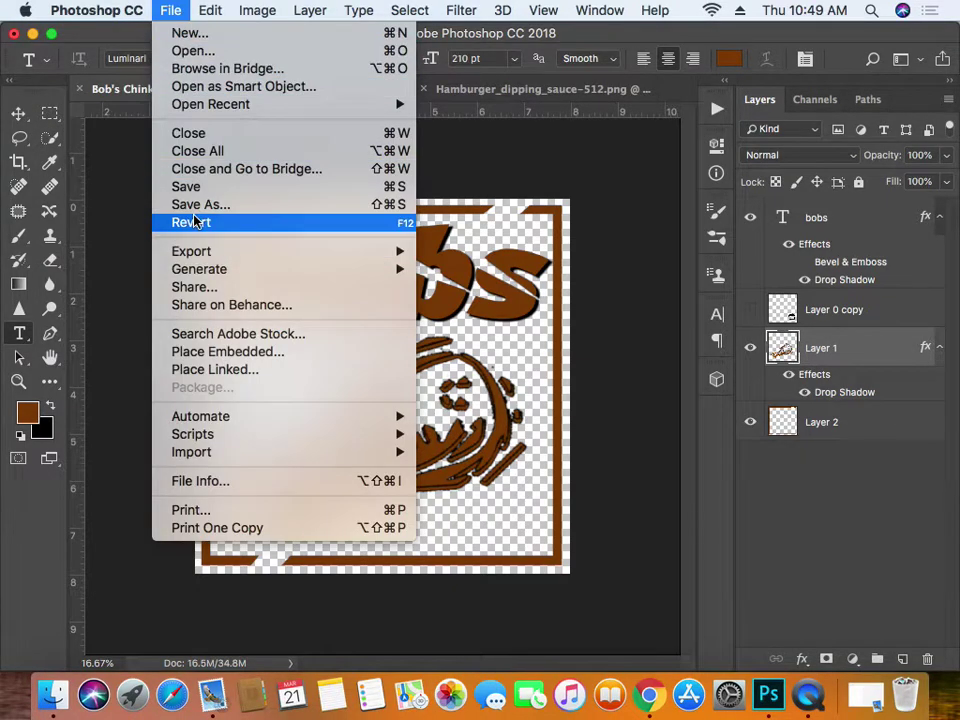
pyautogui.click(342, 230)
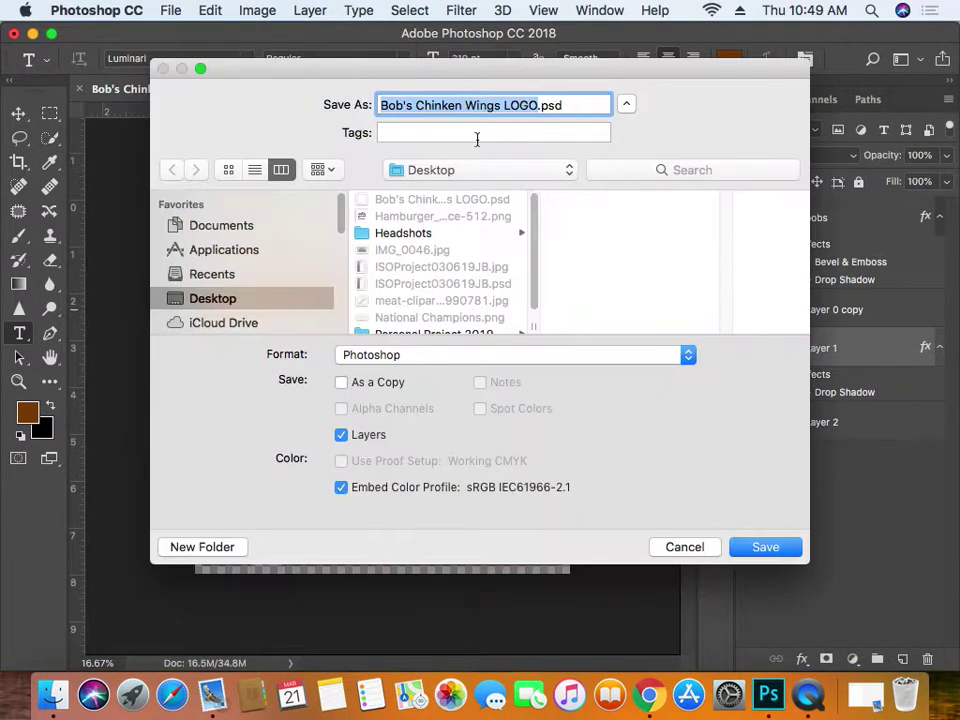
pyautogui.click(790, 557)
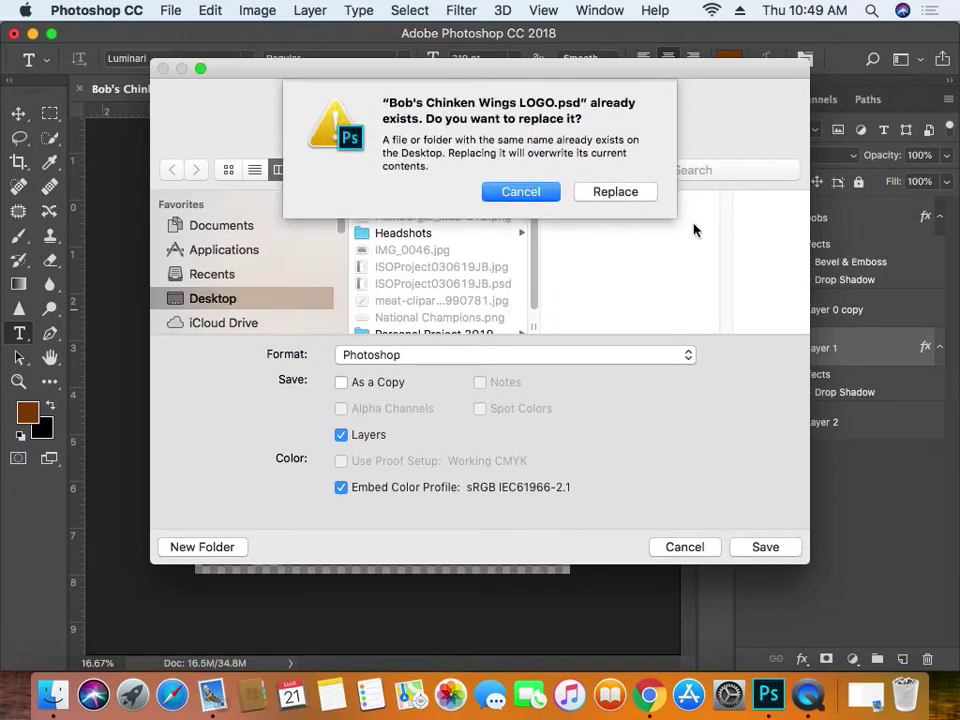
pyautogui.click(630, 192)
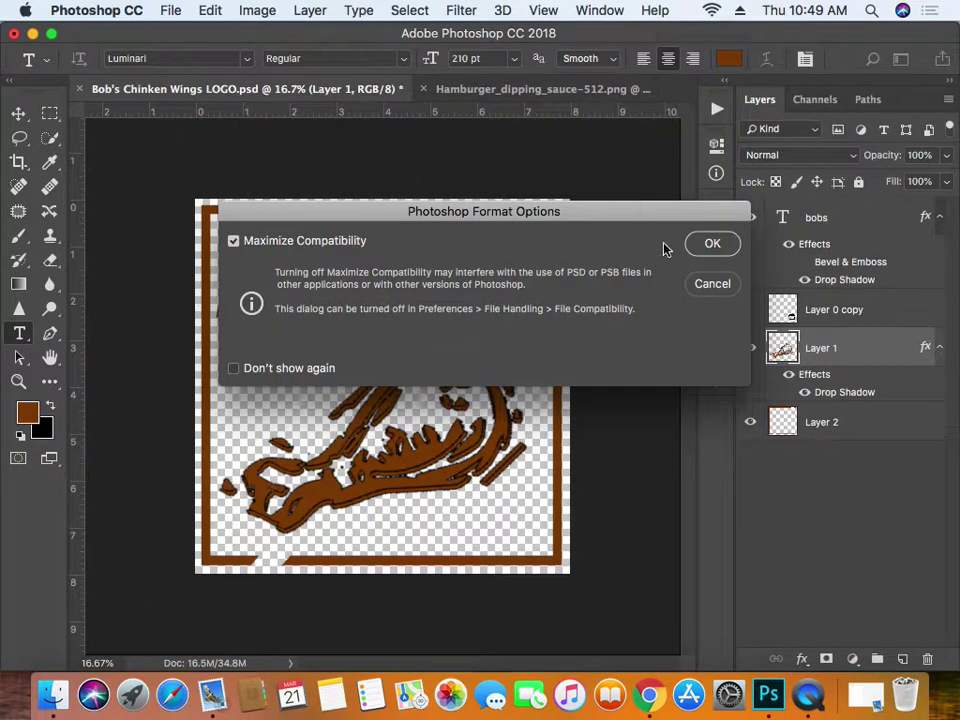
pyautogui.click(705, 244)
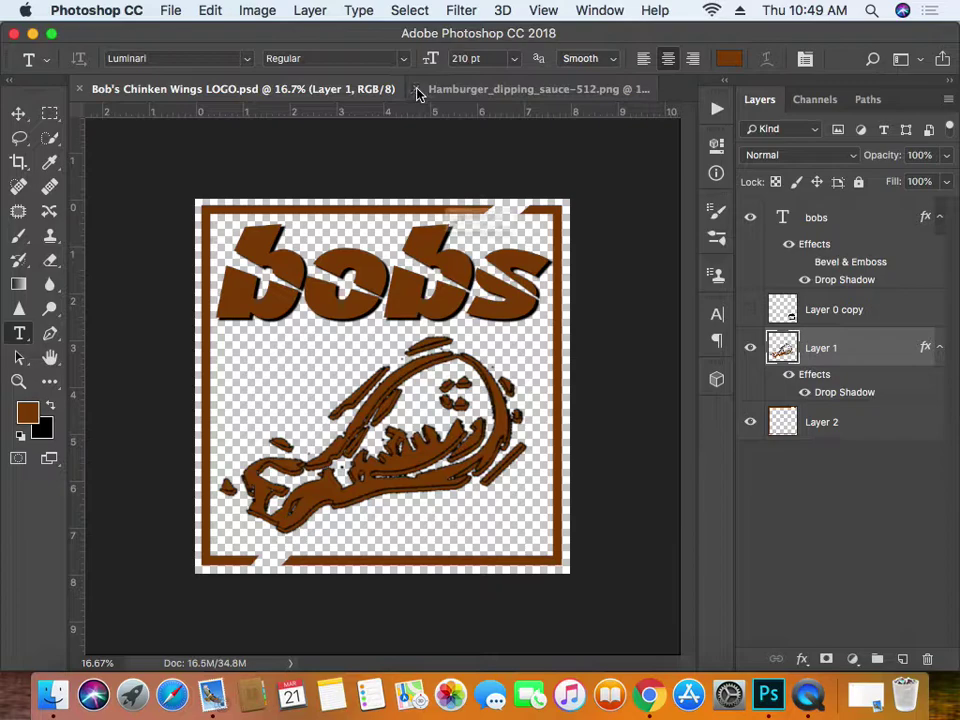
pyautogui.click(419, 89)
pyautogui.click(418, 264)
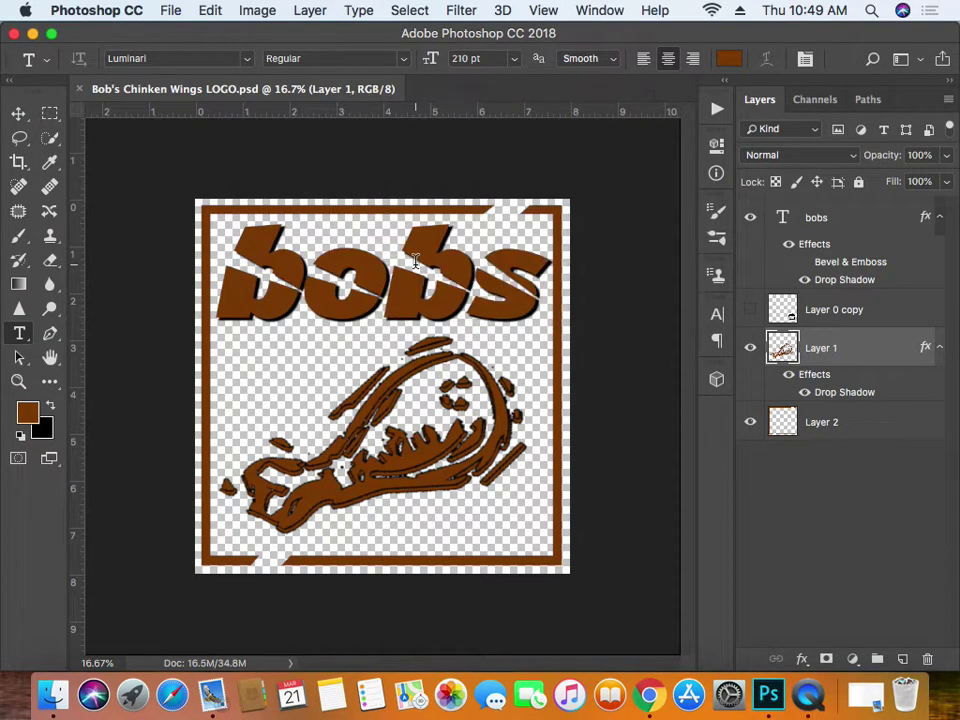
# - Quit Photoshop, download the Lightning font from DaFont, and unpack its zip into Downloads
pyautogui.click(15, 33)
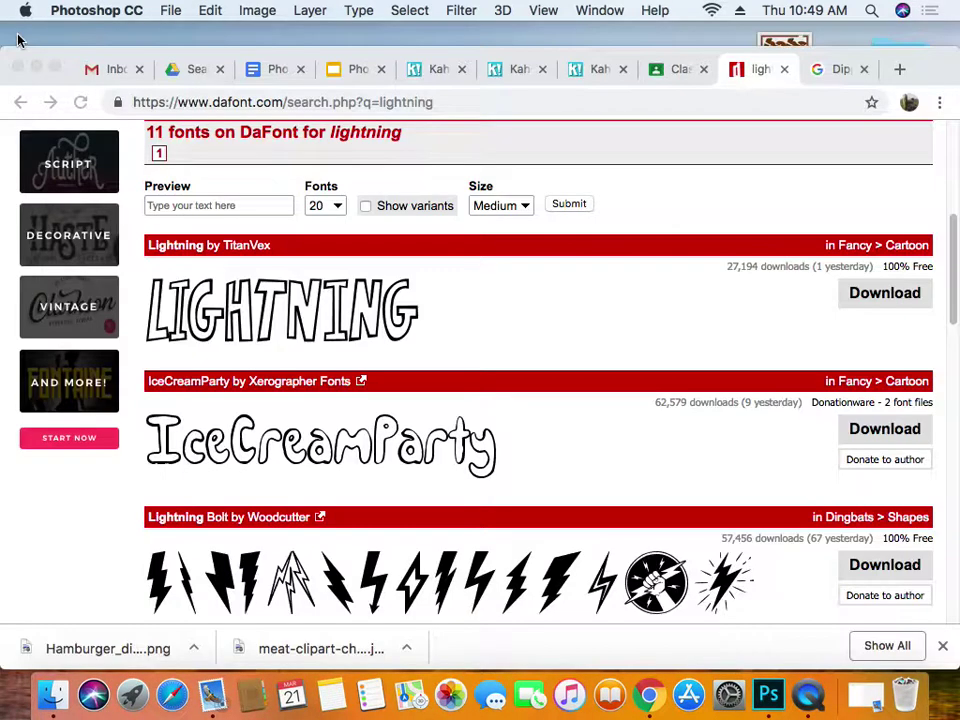
pyautogui.rightClick(768, 694)
pyautogui.click(778, 638)
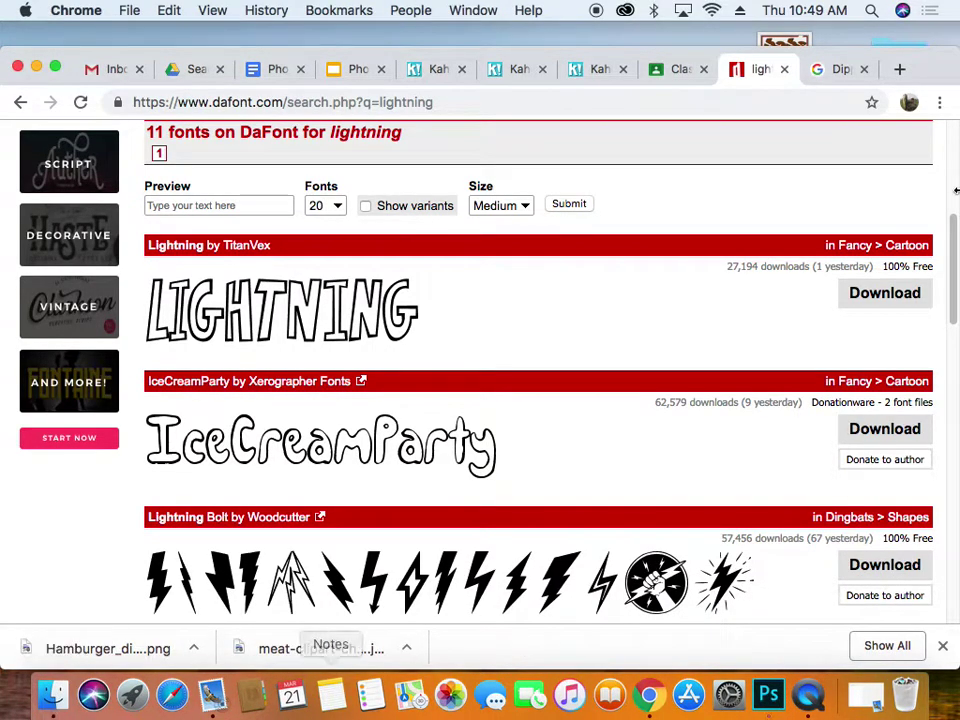
pyautogui.click(896, 300)
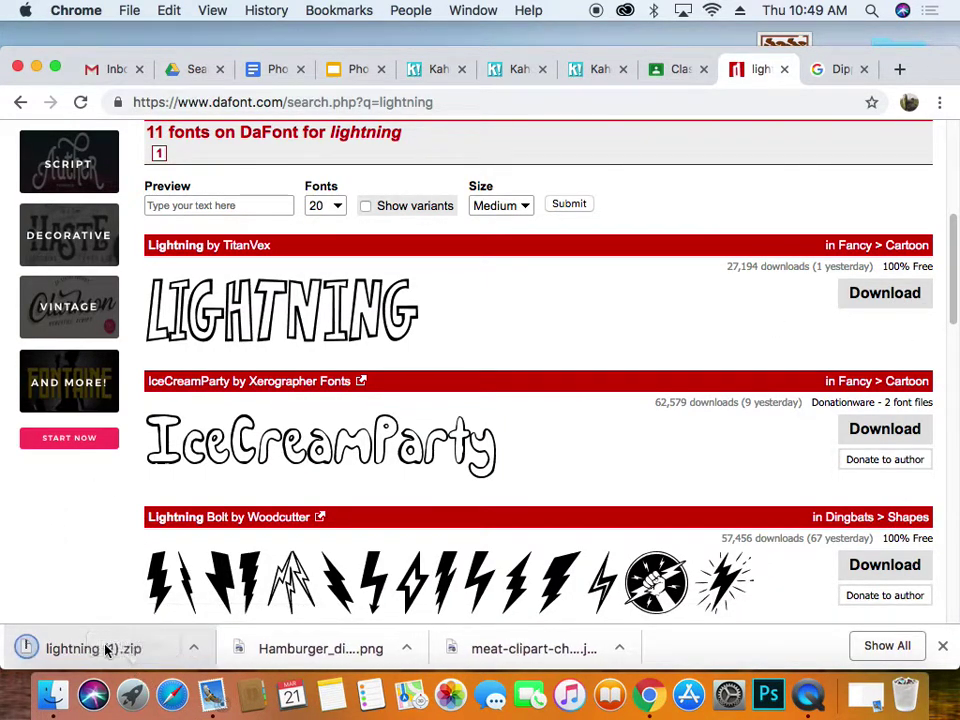
pyautogui.click(107, 650)
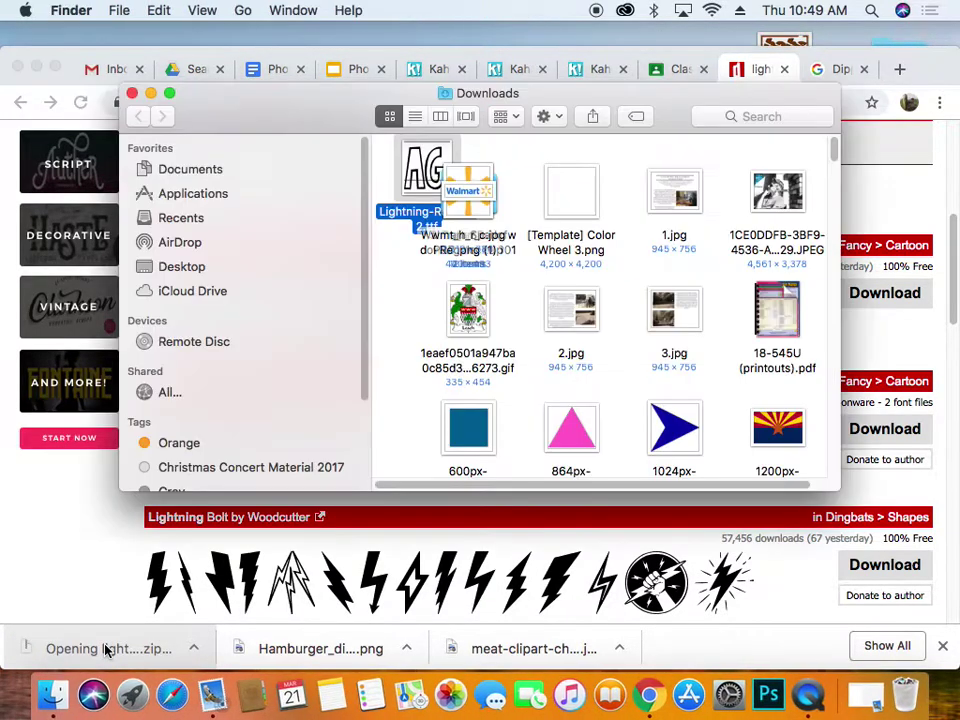
# - Install Lightning Regular through Font Book from the Downloads folder, then close Font Book
pyautogui.doubleClick(413, 165)
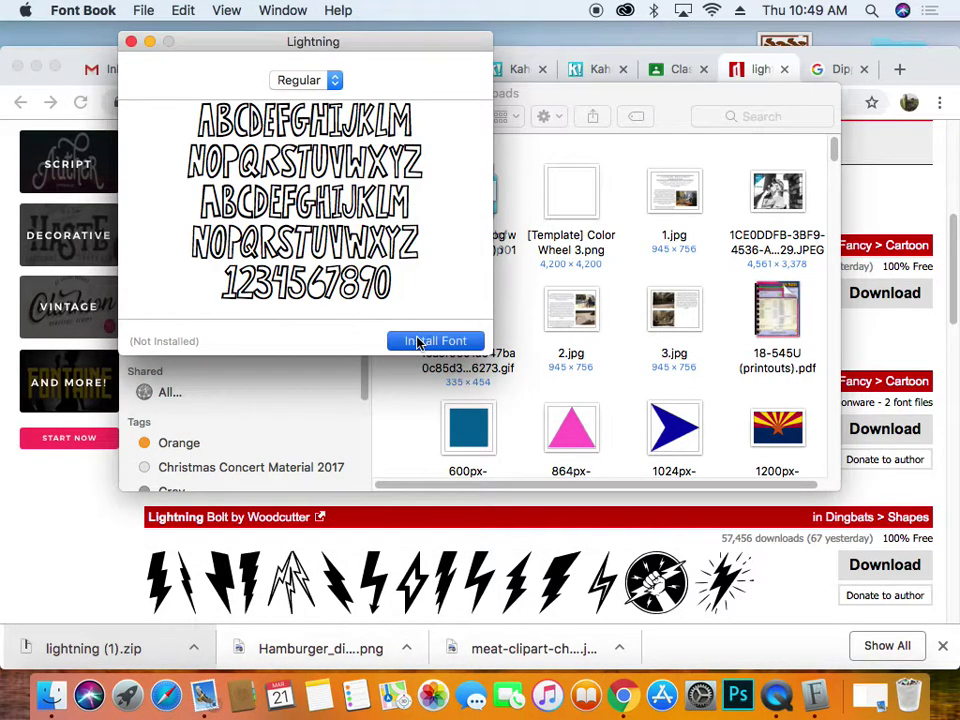
pyautogui.click(432, 341)
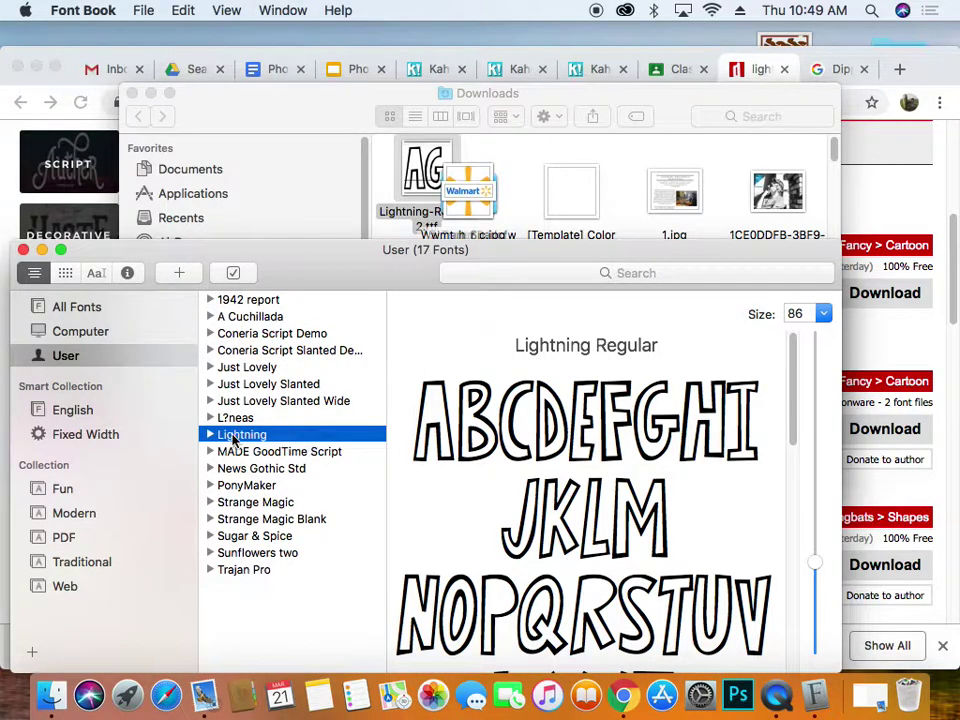
pyautogui.moveTo(385, 260); pyautogui.dragTo(412, 295)
pyautogui.click(51, 286)
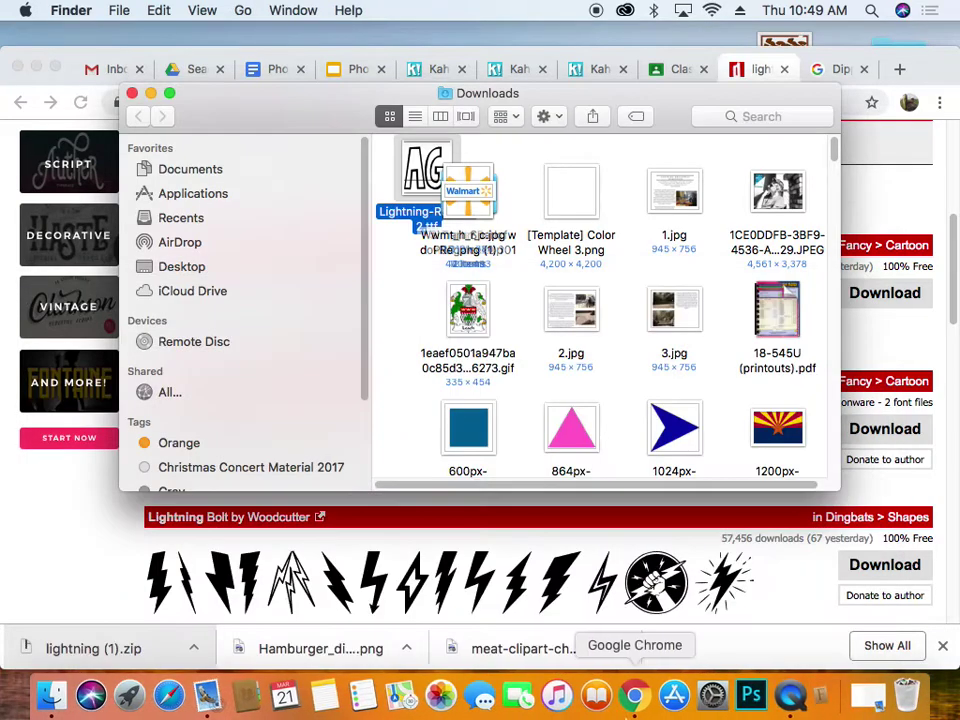
# - Relaunch Photoshop, dismiss the toolbar alert, and open Bob's Chinken Wings LOGO.psd from the Desktop
pyautogui.click(762, 700)
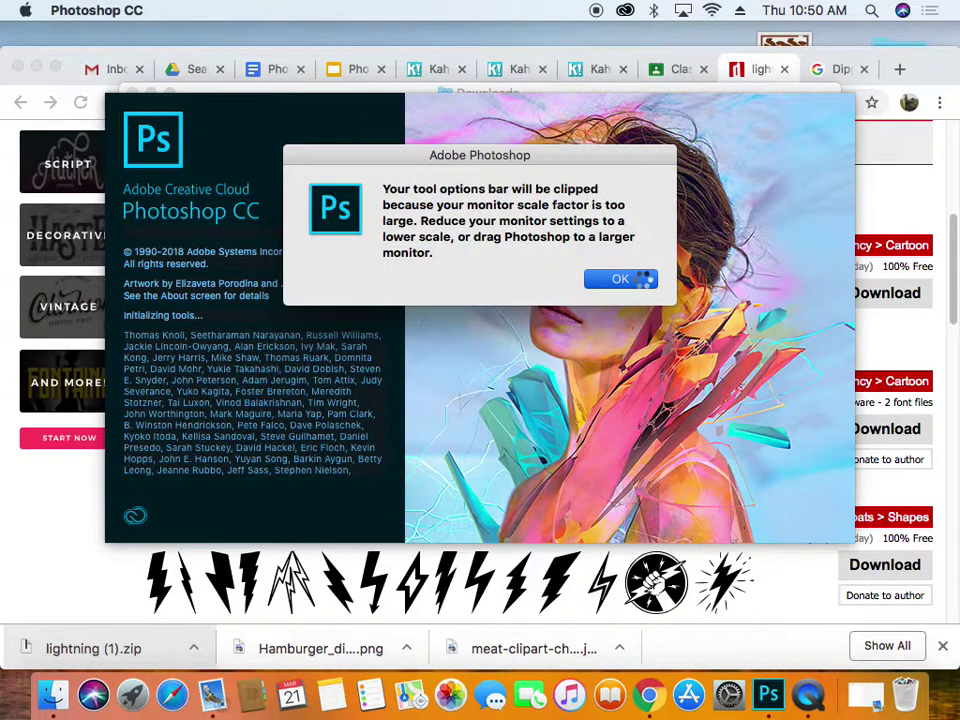
pyautogui.click(641, 280)
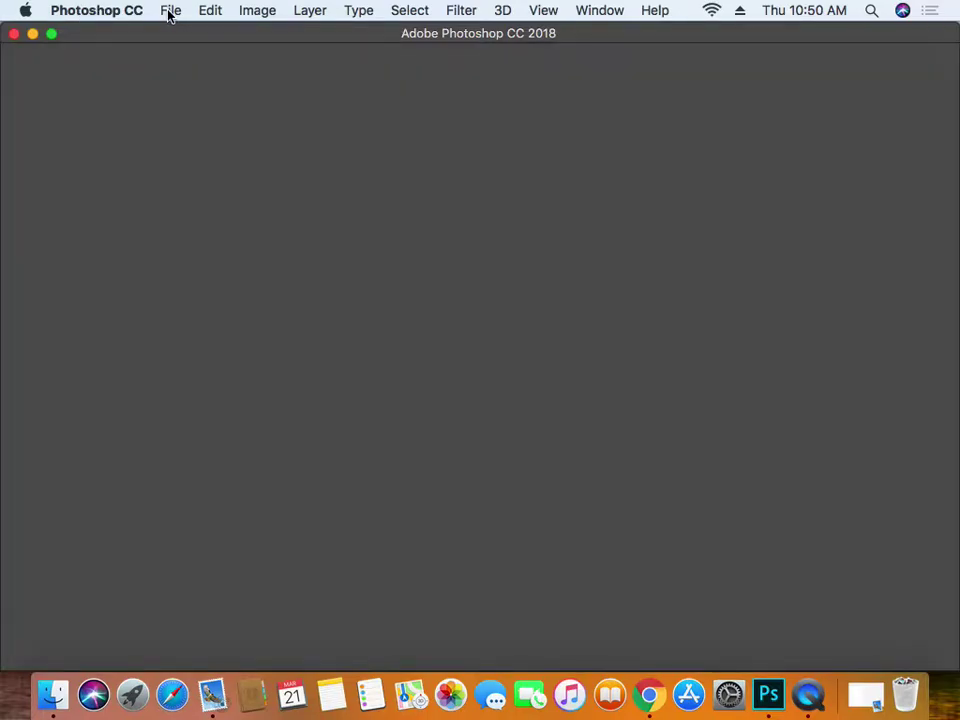
pyautogui.click(170, 12)
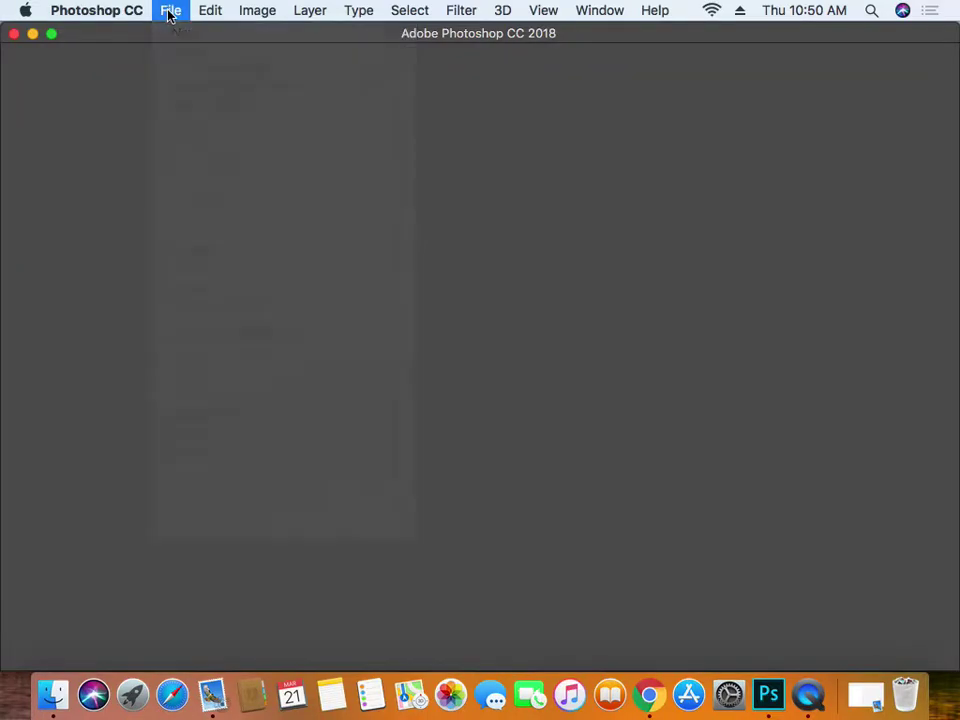
pyautogui.click(185, 50)
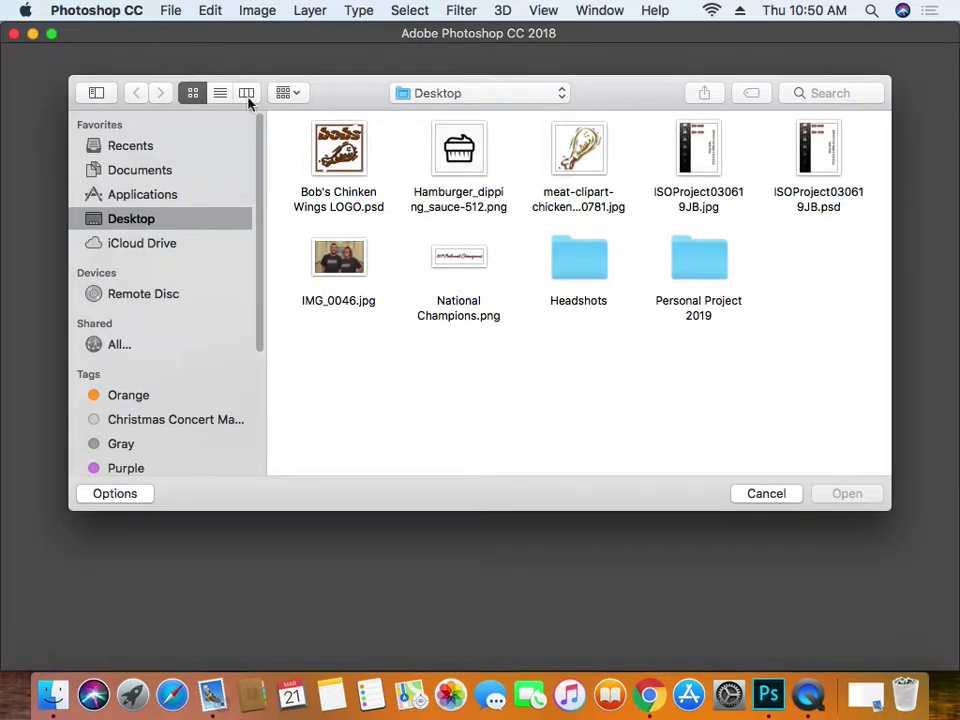
pyautogui.click(340, 166)
# - Add a new 72 pt Lightning-font text layer reading 'WINGS' below bobs
pyautogui.doubleClick(336, 161)
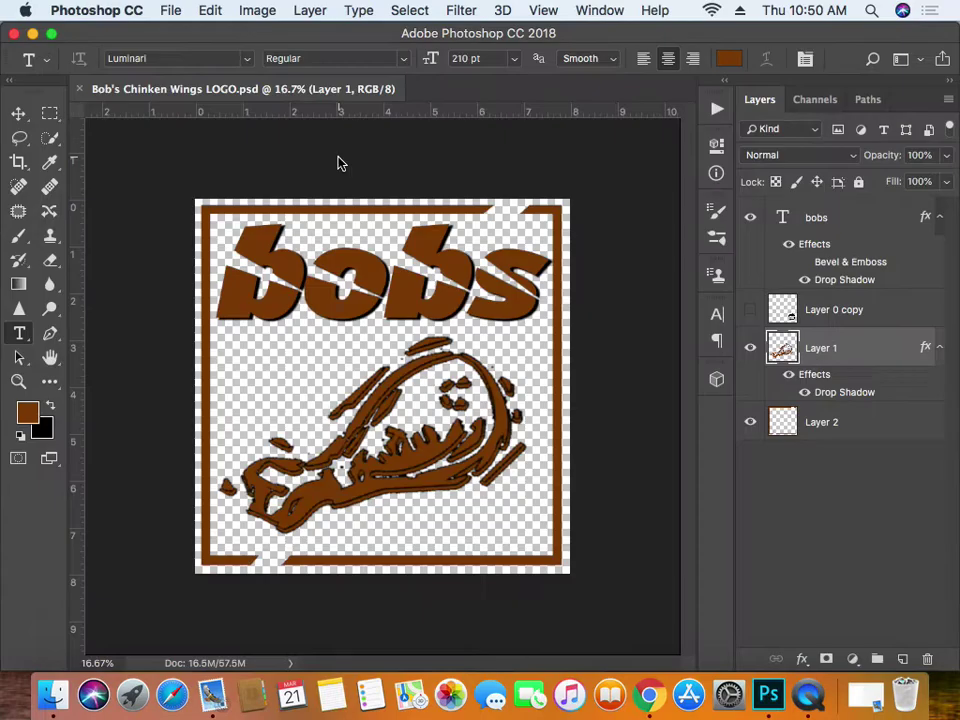
pyautogui.click(236, 58)
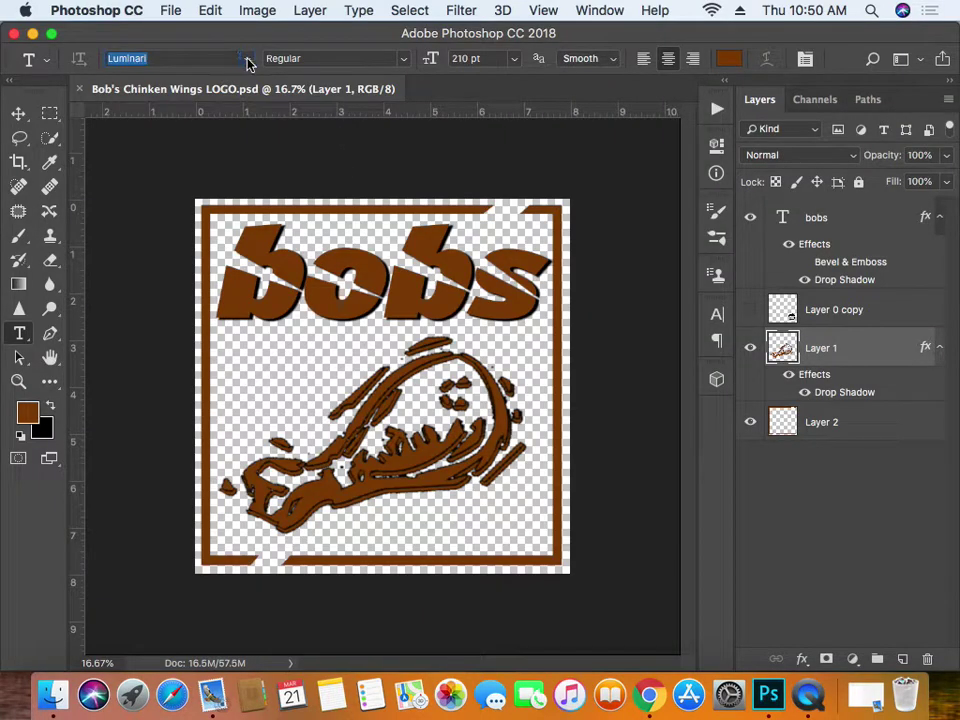
pyautogui.click(247, 60)
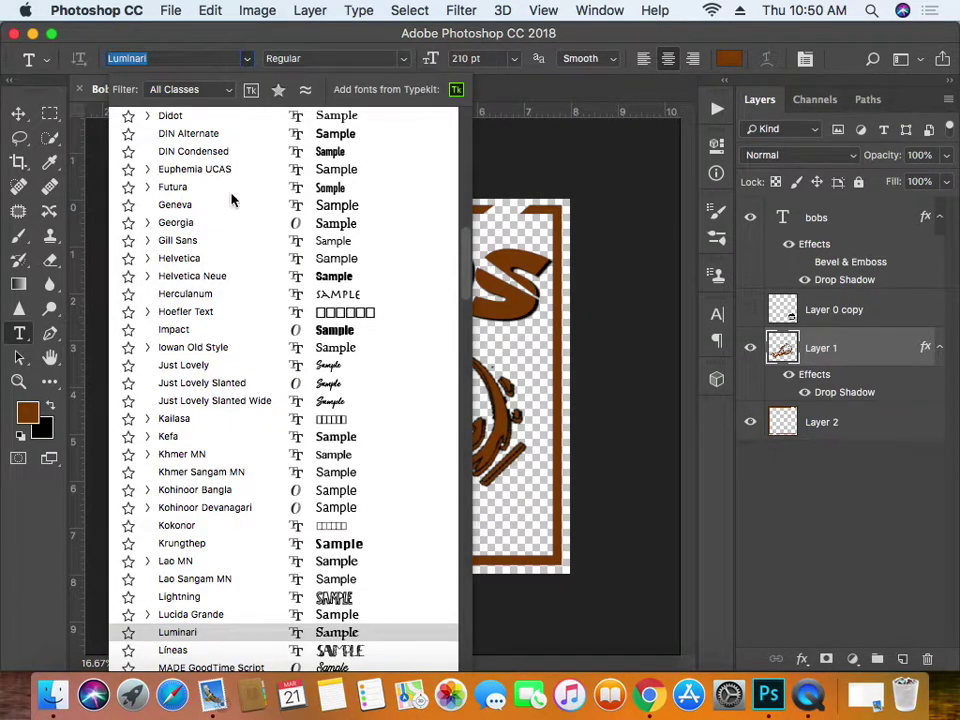
pyautogui.click(222, 598)
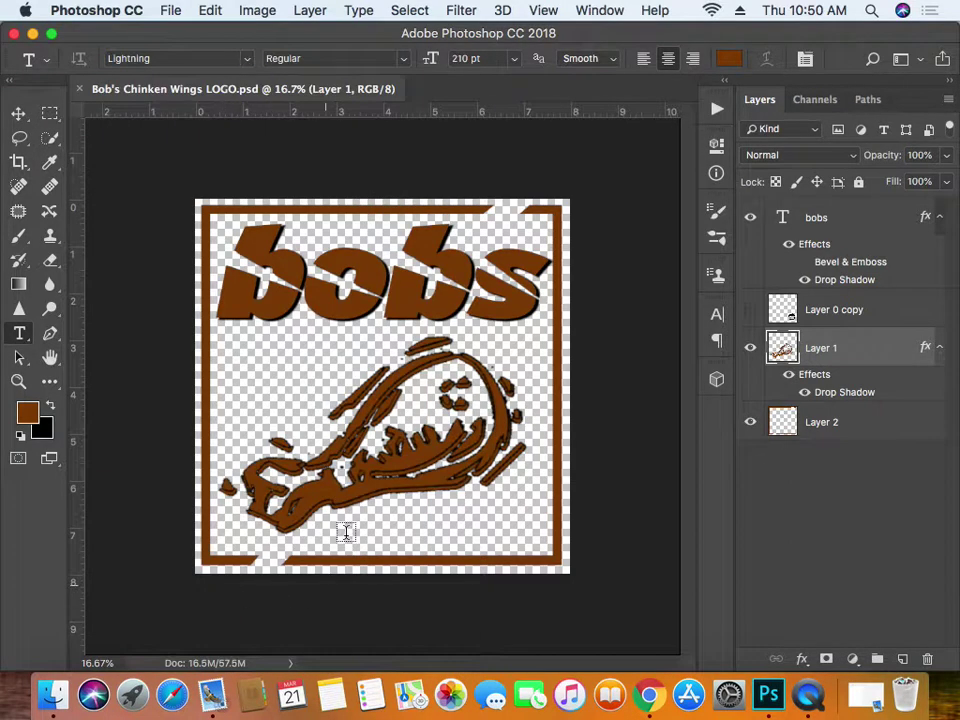
pyautogui.click(263, 349)
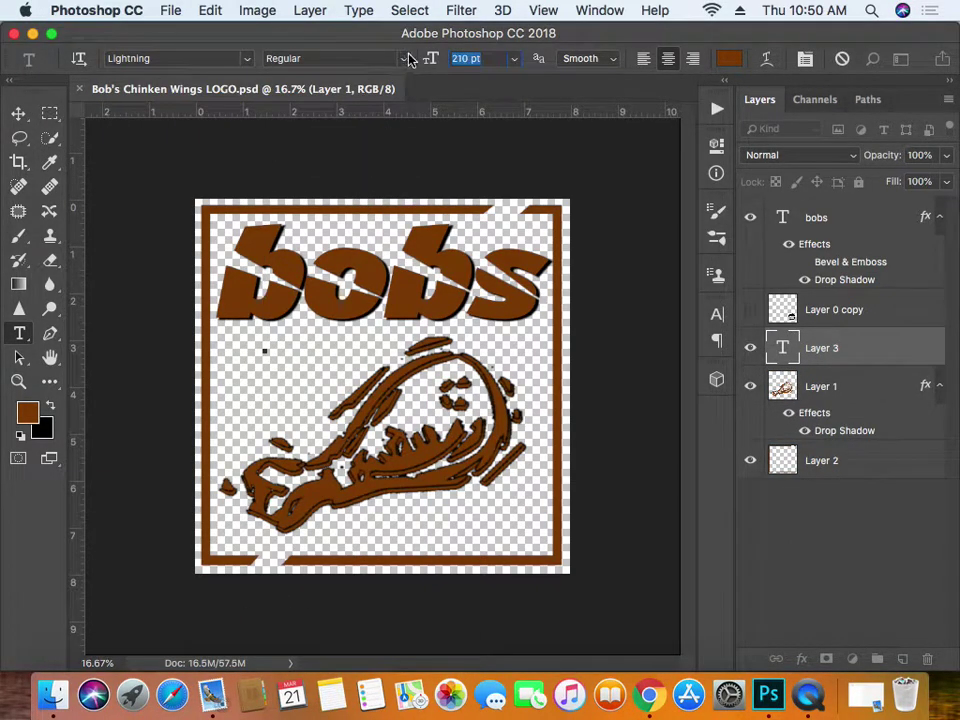
pyautogui.click(514, 60)
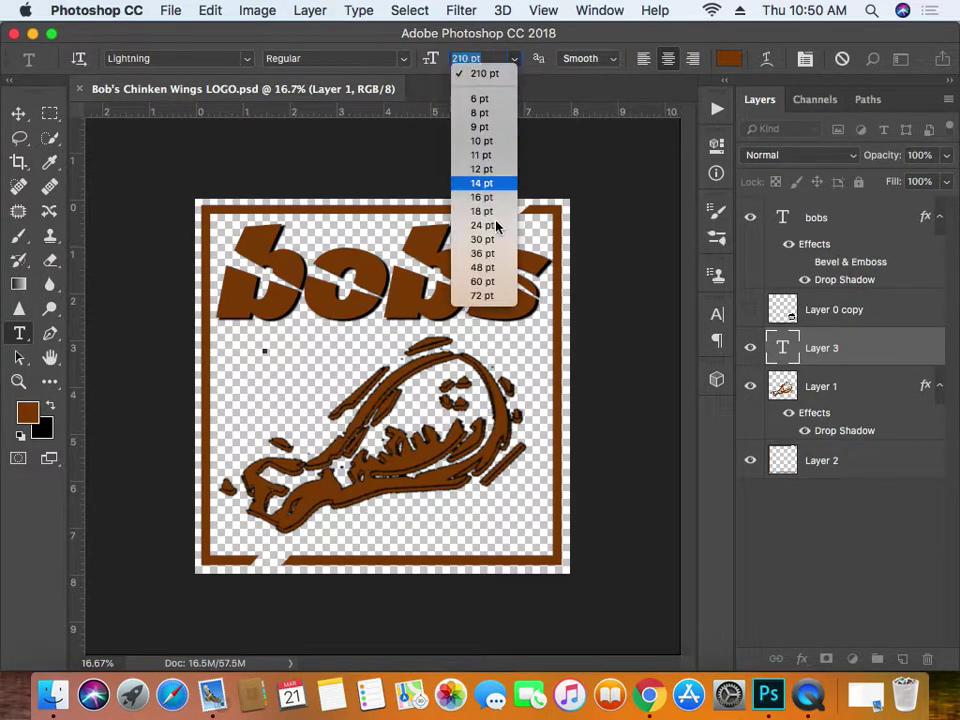
pyautogui.click(482, 296)
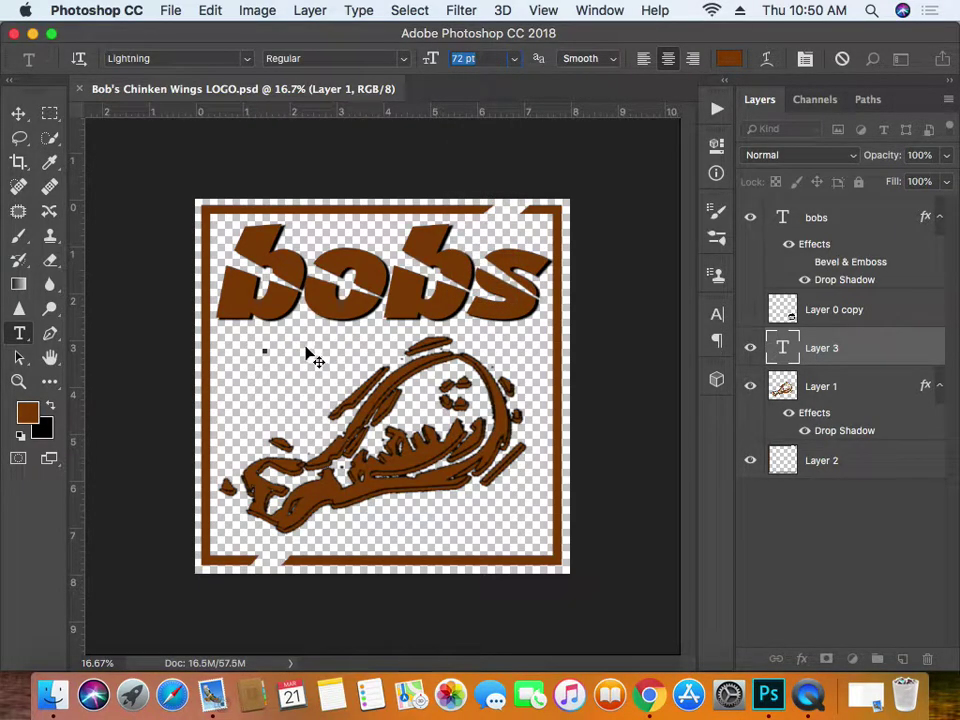
pyautogui.click(272, 352)
pyautogui.write('WINGS')
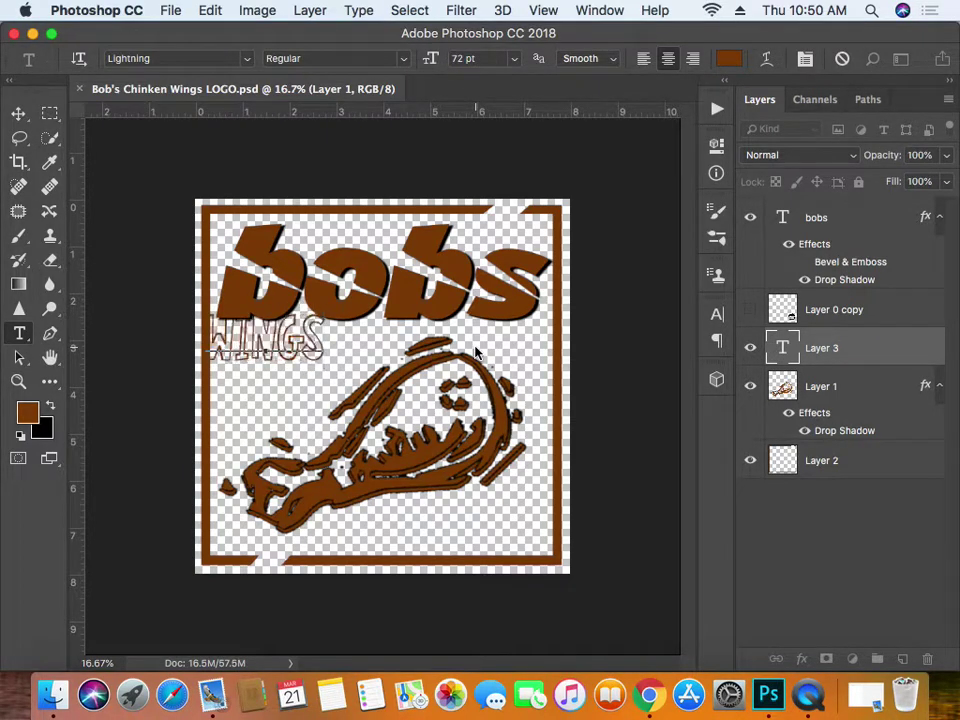
# - Scale WINGS to about 70% under bobs, left of the drumstick, and select the word for restyling
pyautogui.click(18, 113)
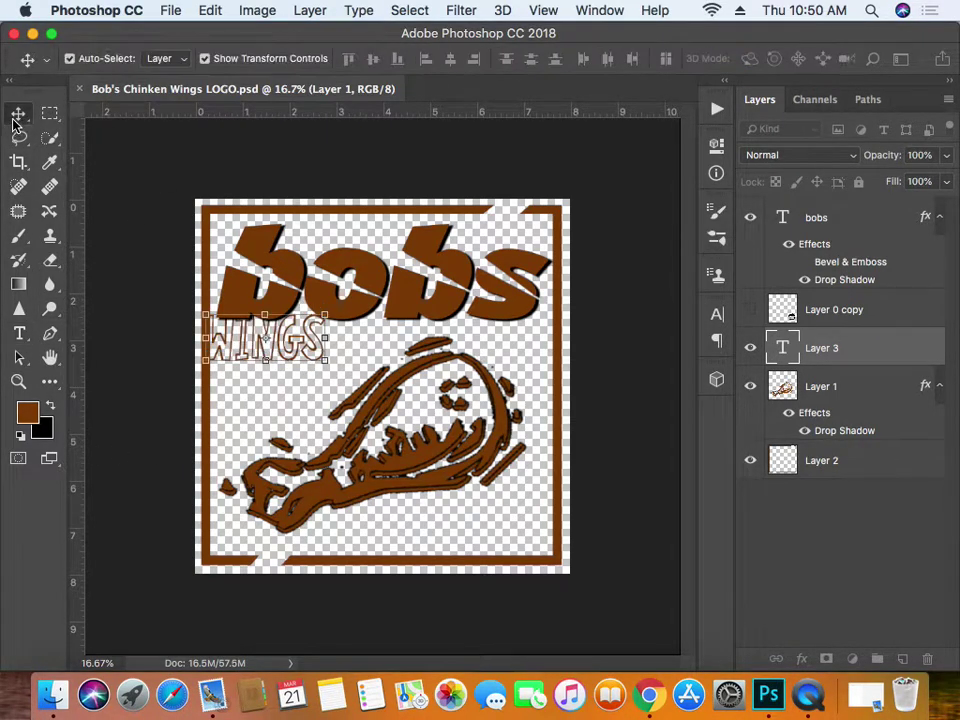
pyautogui.moveTo(304, 357); pyautogui.dragTo(336, 369)
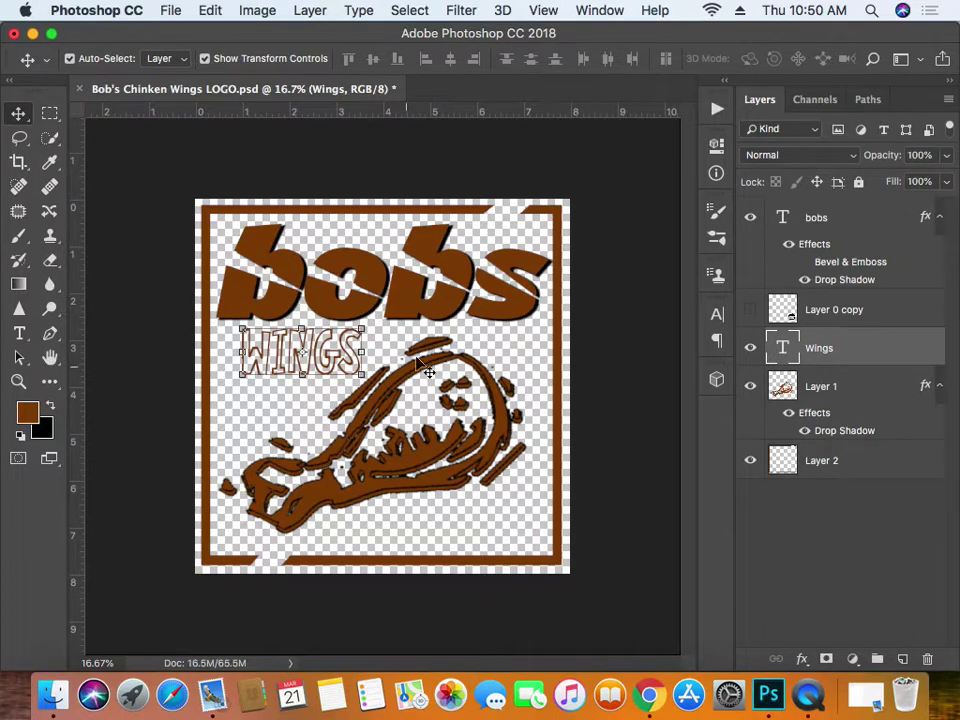
pyautogui.hotkey('ctrl', 't')
pyautogui.moveTo(336, 358); pyautogui.dragTo(343, 366)
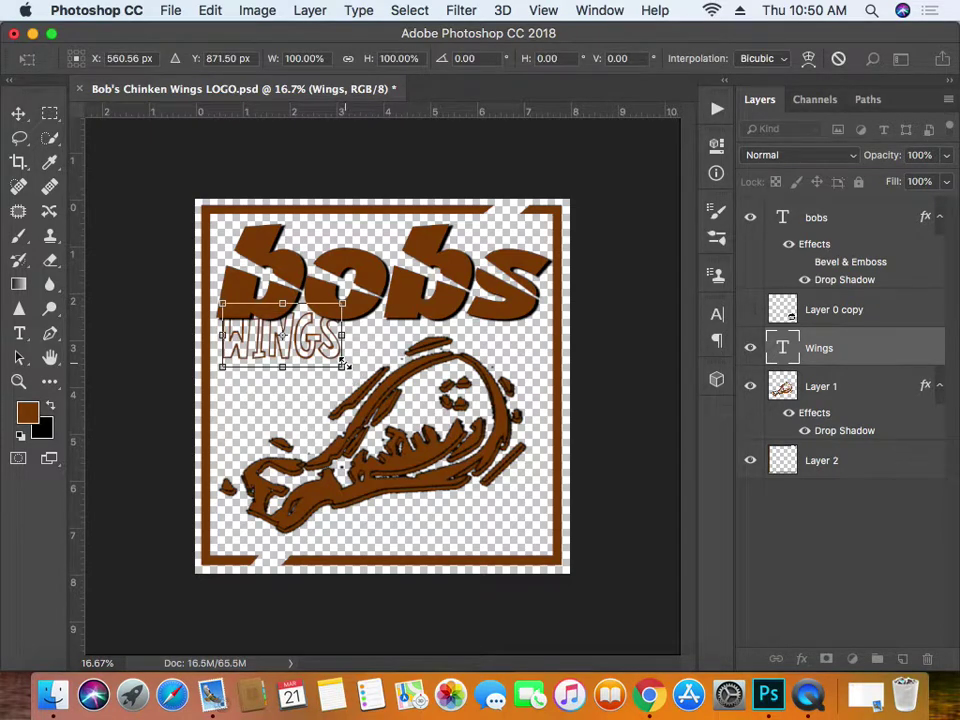
pyautogui.moveTo(343, 367); pyautogui.dragTo(311, 355)
pyautogui.moveTo(320, 360); pyautogui.dragTo(331, 366)
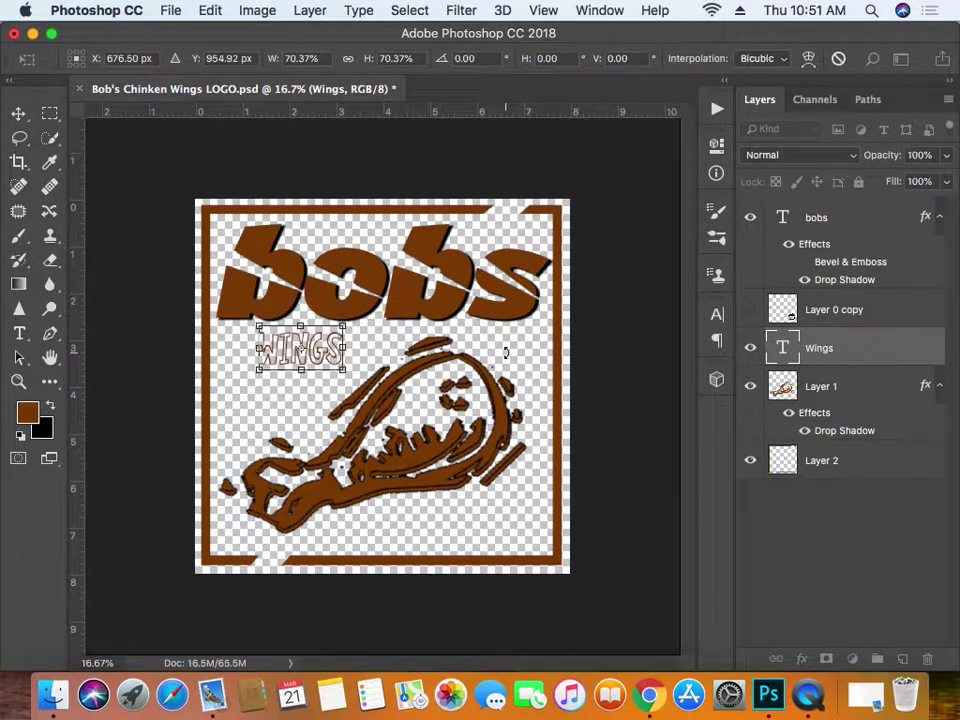
pyautogui.press('Return')
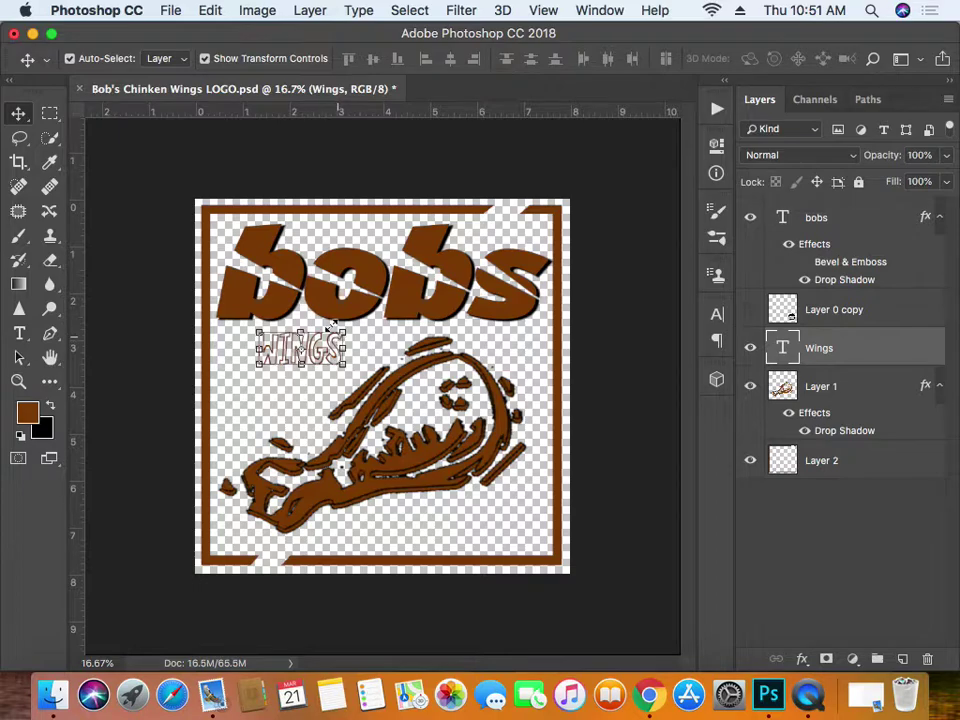
pyautogui.click(19, 333)
pyautogui.moveTo(300, 351); pyautogui.dragTo(172, 347)
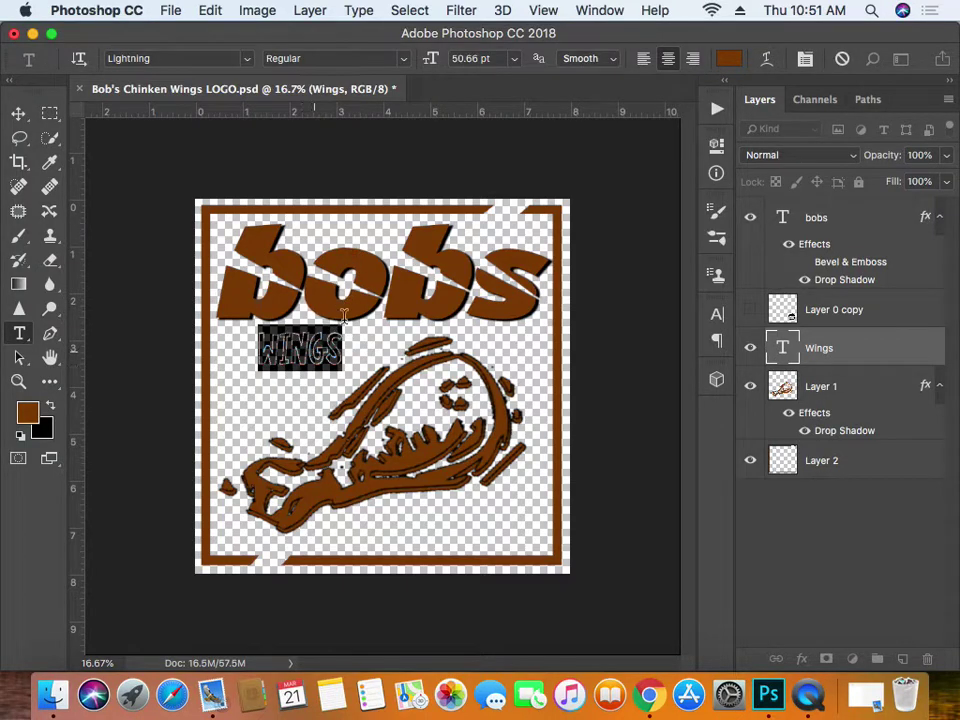
# - Preview fonts on the Wings text, from A Cuchillada through Arial, Avenir, Bodoni 72 and Brush Script MT
pyautogui.click(248, 60)
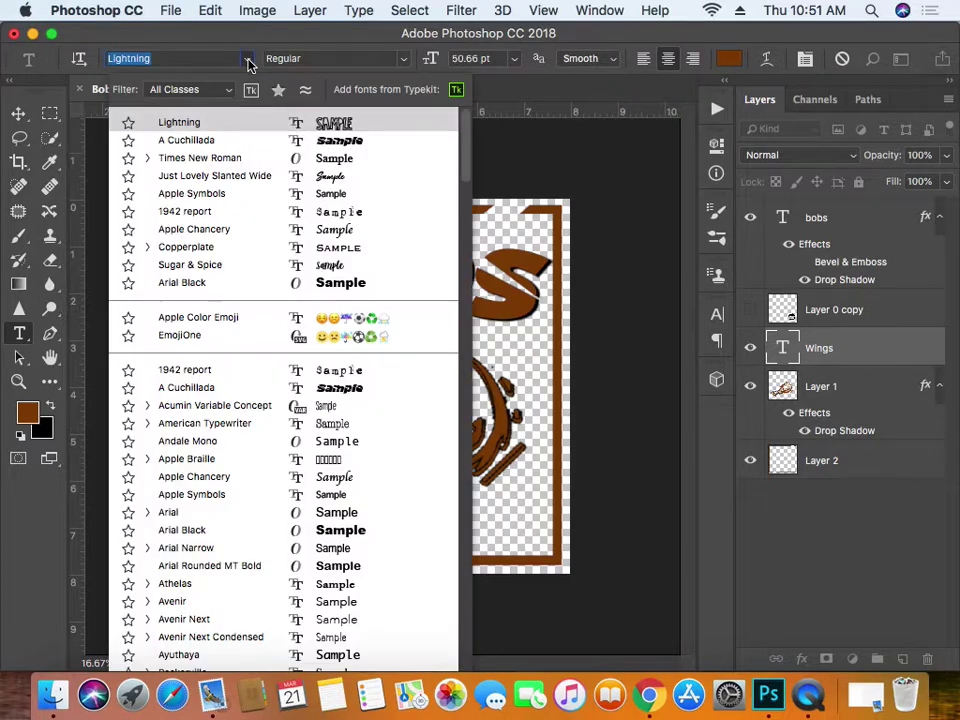
pyautogui.click(253, 140)
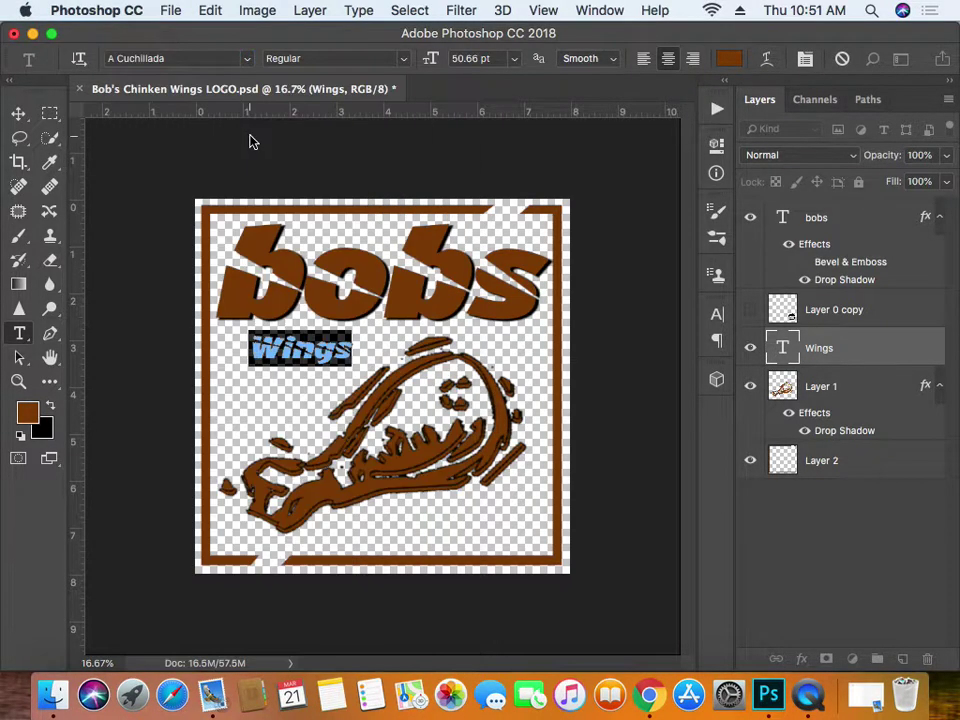
pyautogui.click(188, 60)
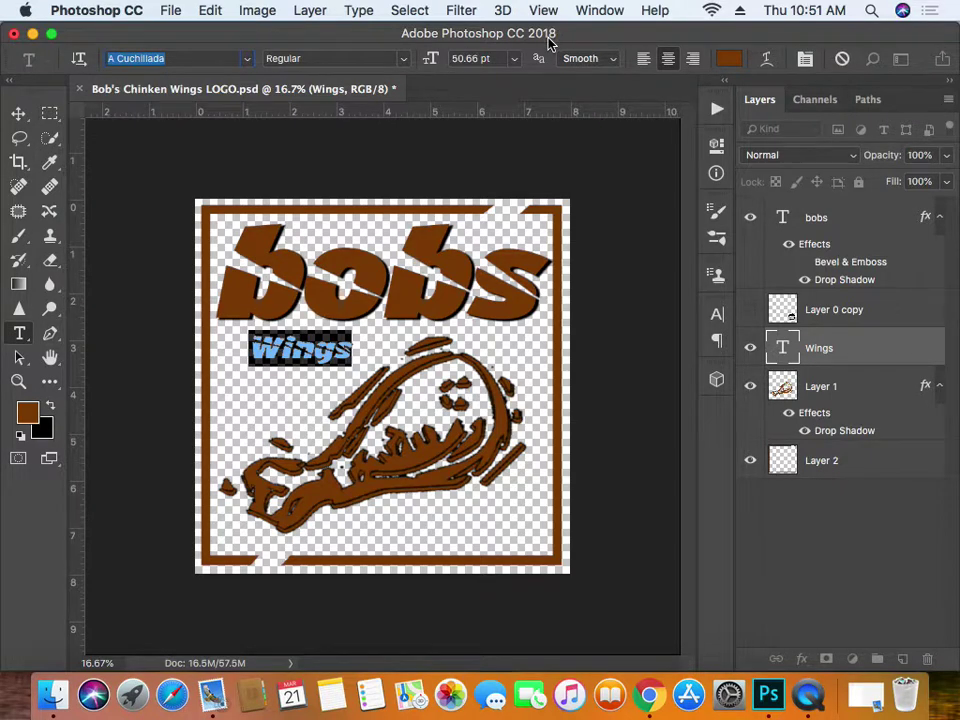
pyautogui.press('Down')
pyautogui.press('Down')
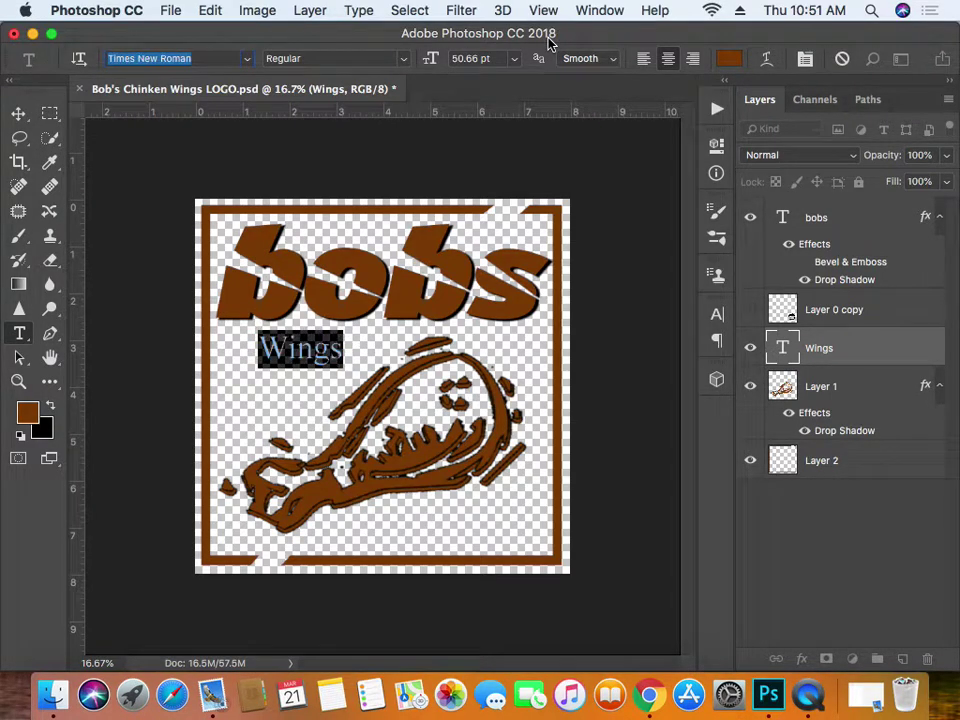
pyautogui.press('Down')
pyautogui.press('Down')
pyautogui.press('Down')
pyautogui.press('Down')
pyautogui.press('Down')
pyautogui.press('Down')
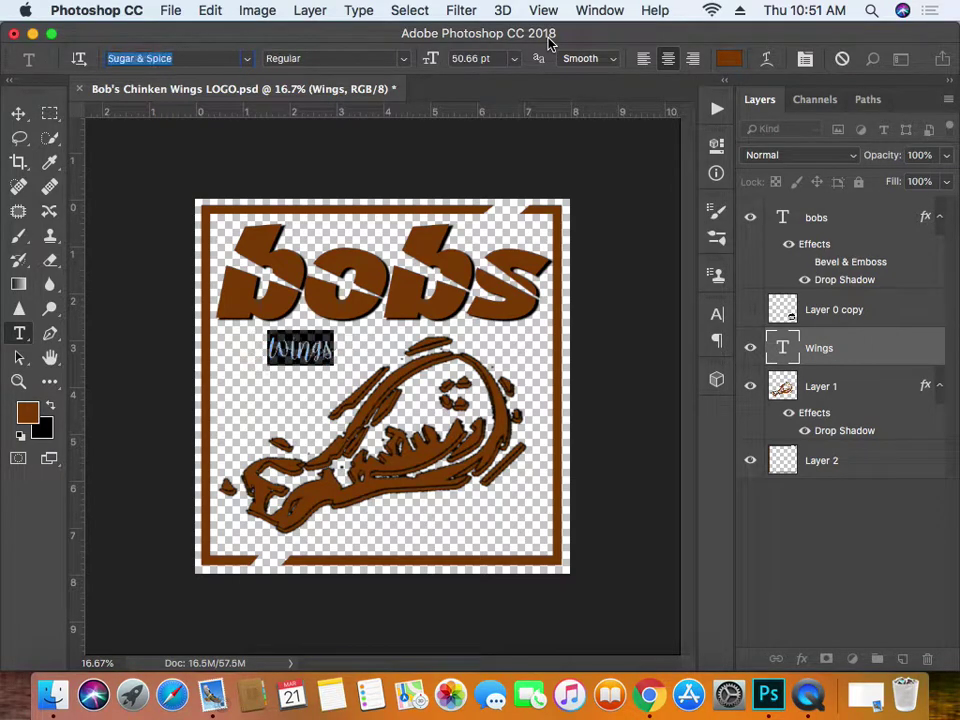
pyautogui.press('Down')
pyautogui.press('Down')
pyautogui.press('Down')
pyautogui.press('Down')
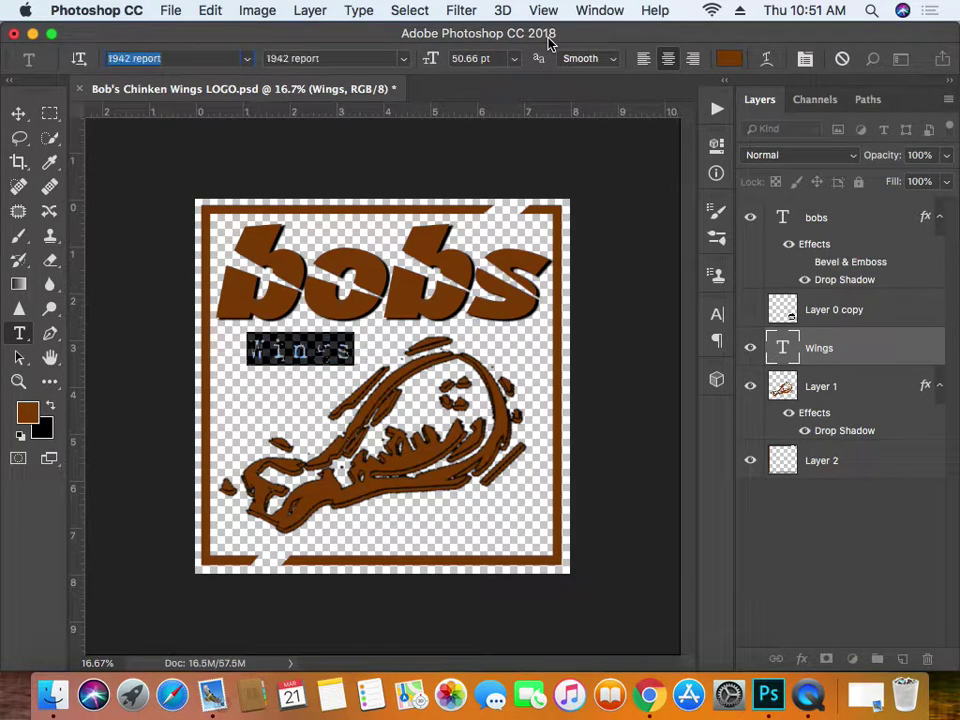
pyautogui.press('Down')
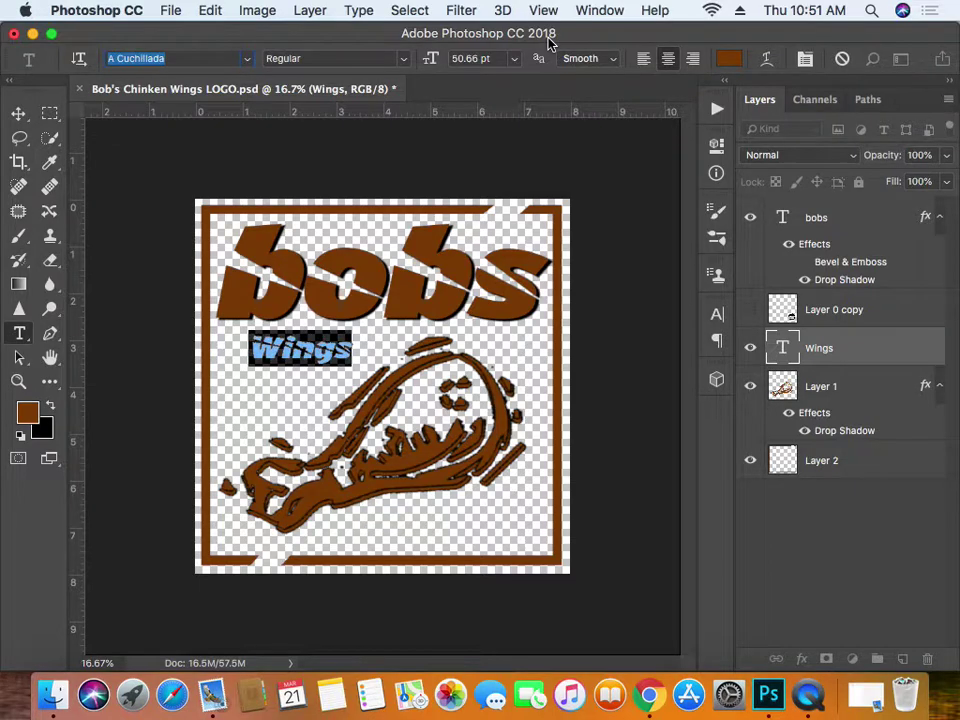
pyautogui.press('Down')
pyautogui.press('Down')
pyautogui.press('Down')
pyautogui.press('Down')
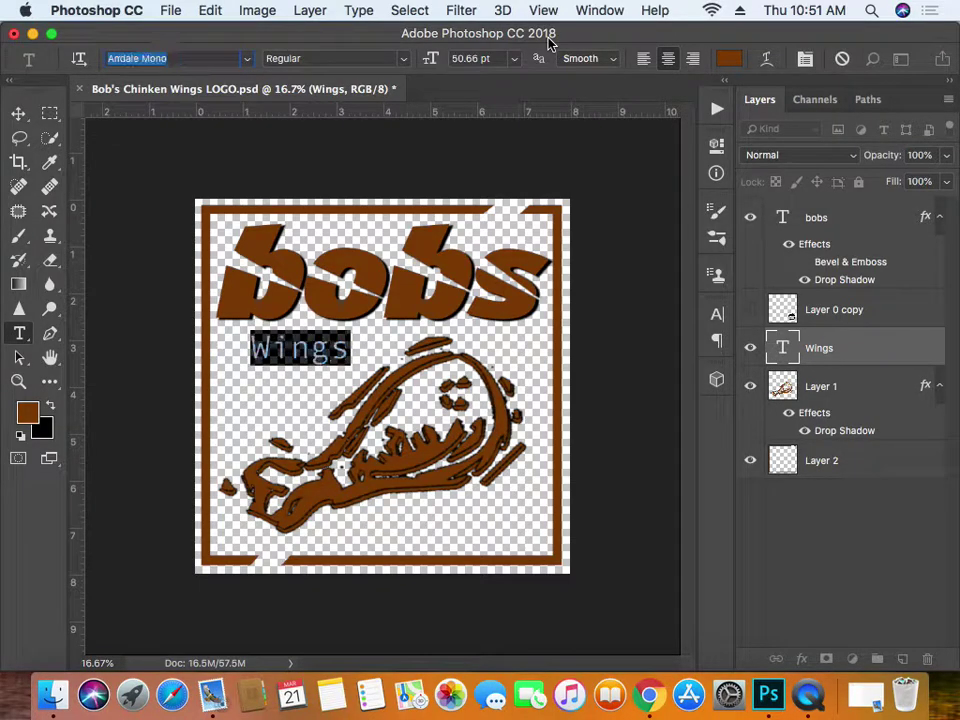
pyautogui.press('Down')
pyautogui.press('Down')
pyautogui.press('Down')
pyautogui.press('Down')
pyautogui.press('Down')
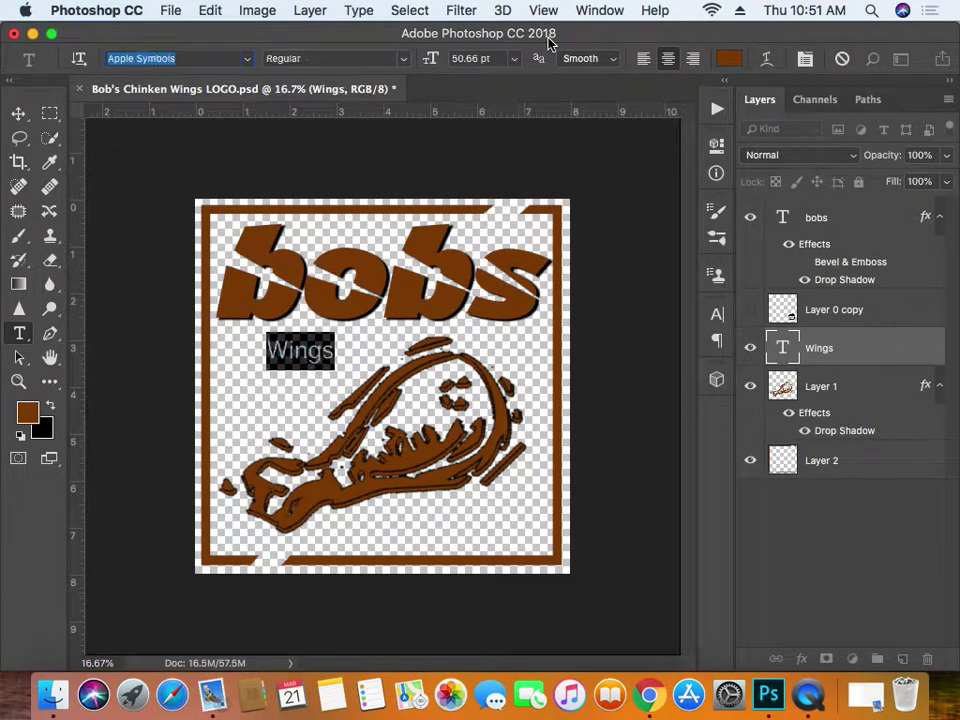
pyautogui.press('Down')
pyautogui.press('Down')
pyautogui.press('Down')
pyautogui.press('Down')
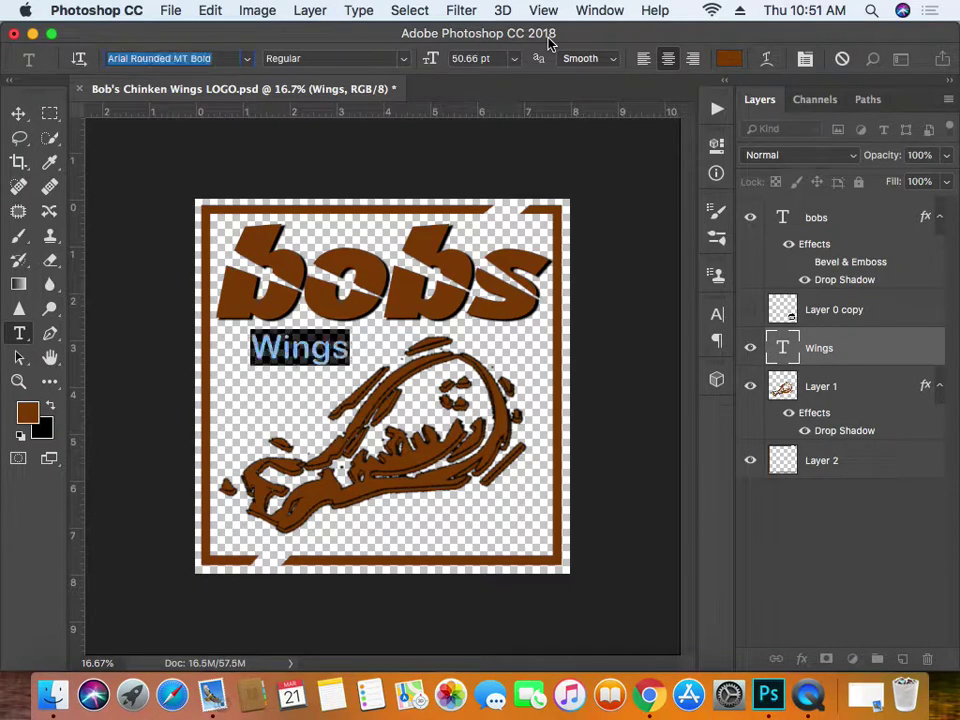
pyautogui.press('Down')
pyautogui.press('Down')
pyautogui.press('Down')
pyautogui.press('Down')
pyautogui.press('Down')
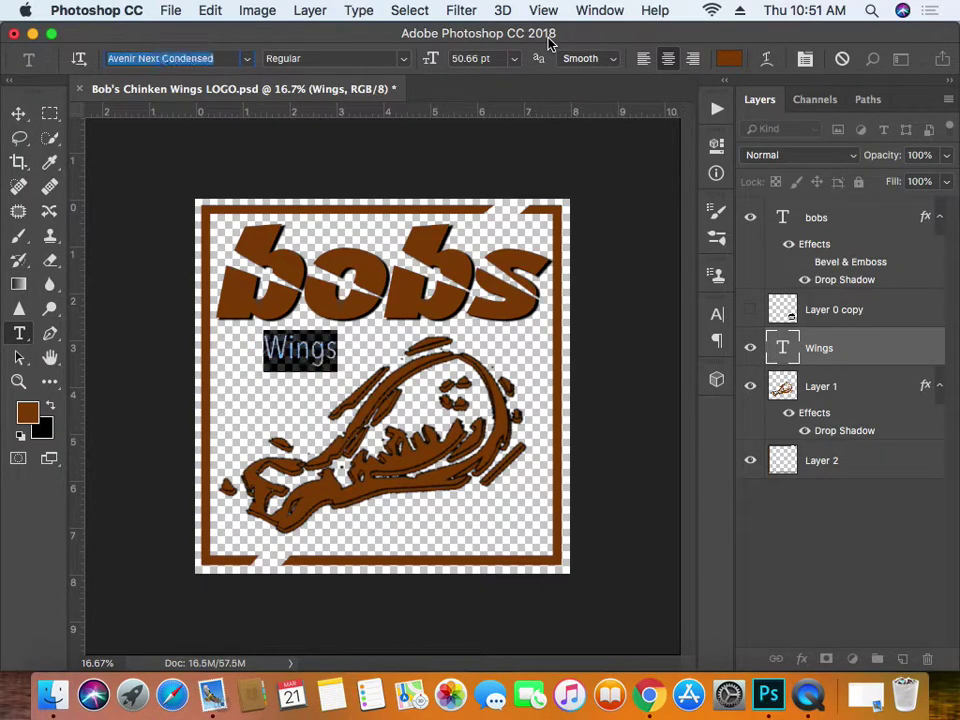
pyautogui.press('Down')
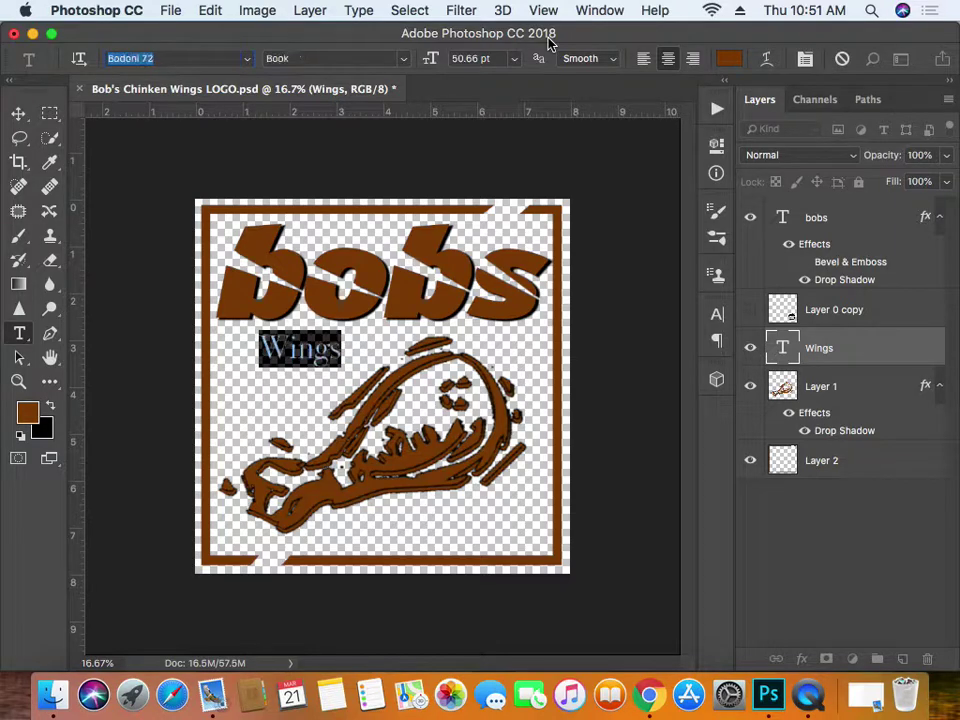
pyautogui.press('Down')
pyautogui.press('Down')
pyautogui.press('Down')
pyautogui.press('Down')
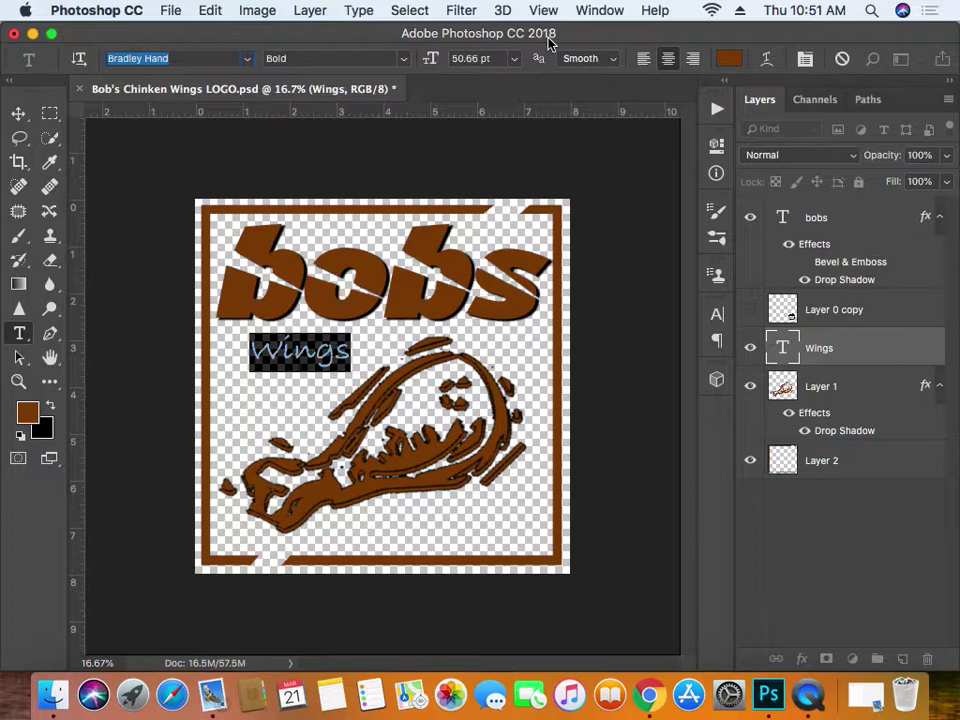
pyautogui.press('Down')
pyautogui.press('Down')
pyautogui.press('Down')
pyautogui.press('Down')
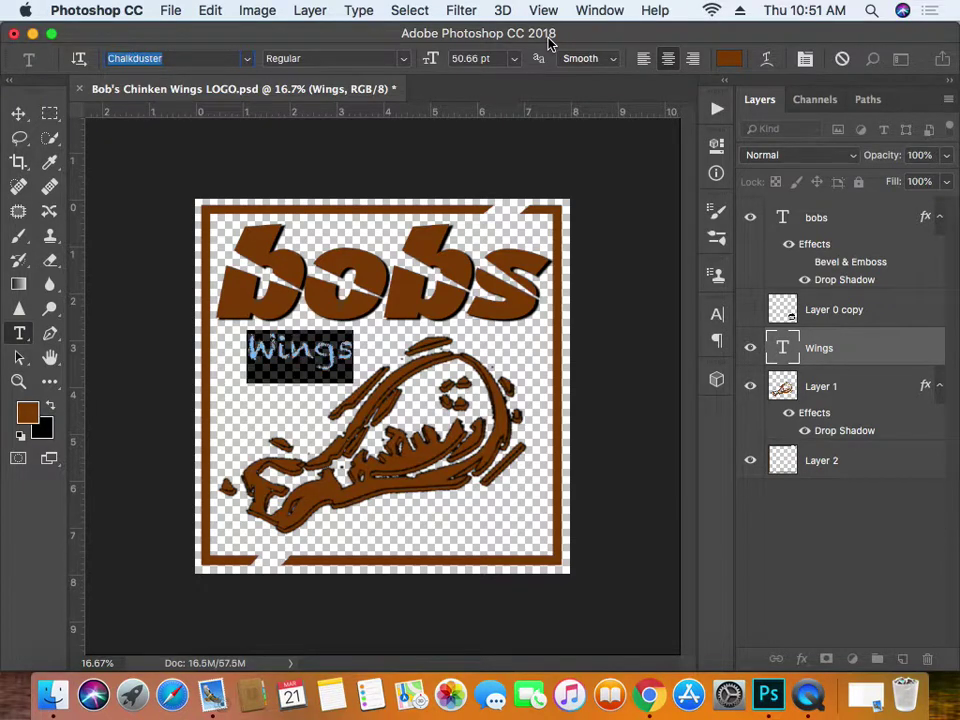
# - Settle the Wings text on Khmer MN and move it up and left beneath bobs
pyautogui.press('Up')
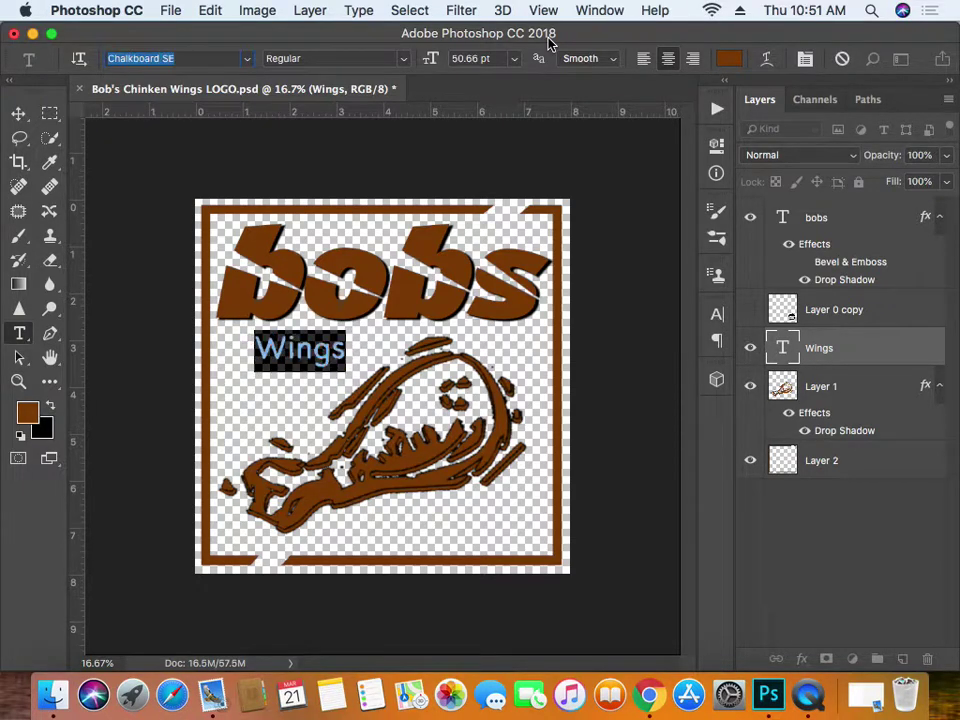
pyautogui.press('Up')
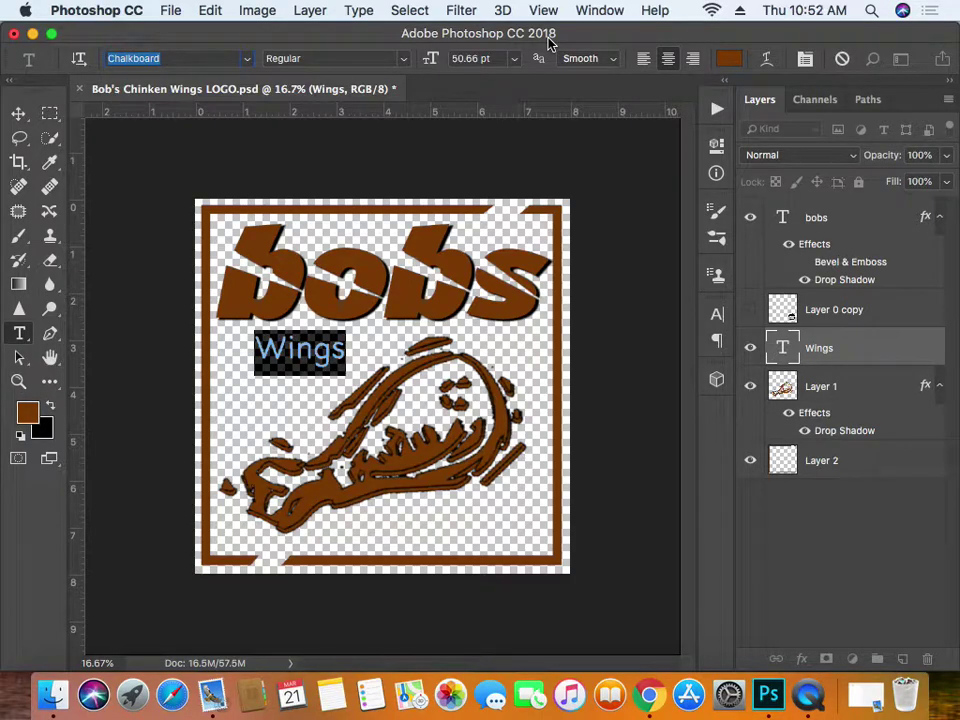
pyautogui.press('Up')
pyautogui.press('Down')
pyautogui.press('Down')
pyautogui.press('Down')
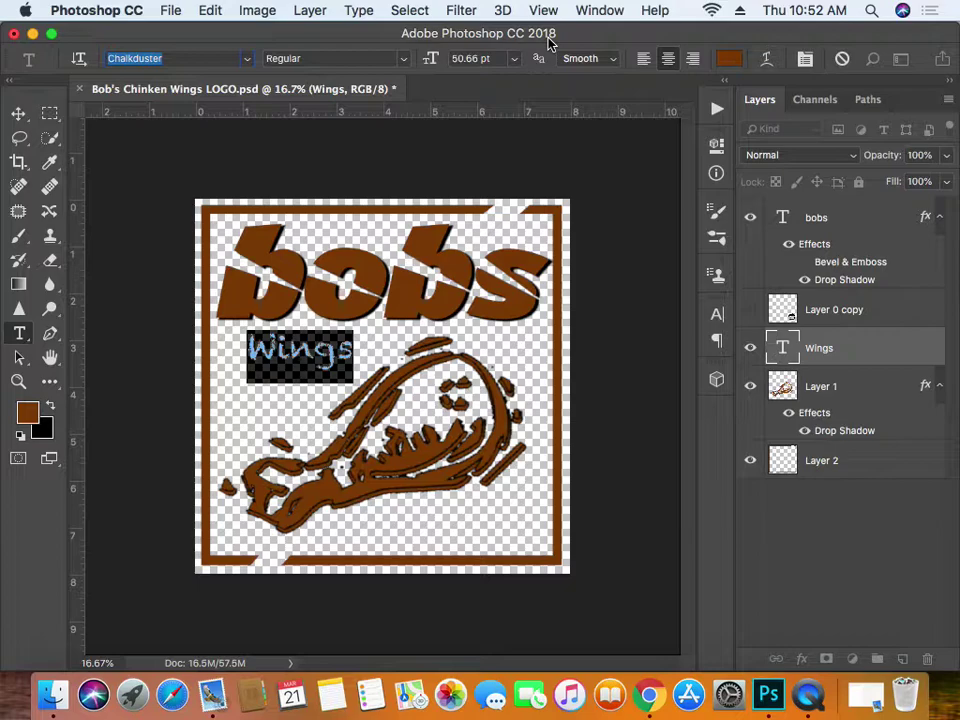
pyautogui.press('Up')
pyautogui.press('Down')
pyautogui.press('Down')
pyautogui.press('Down')
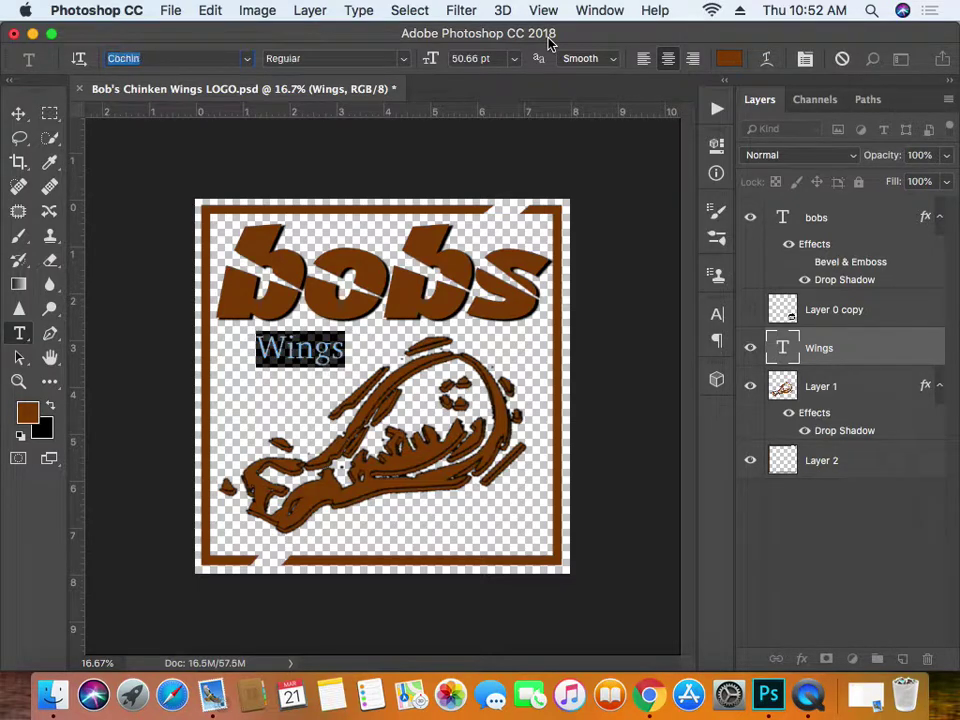
pyautogui.press('Down')
pyautogui.press('Down')
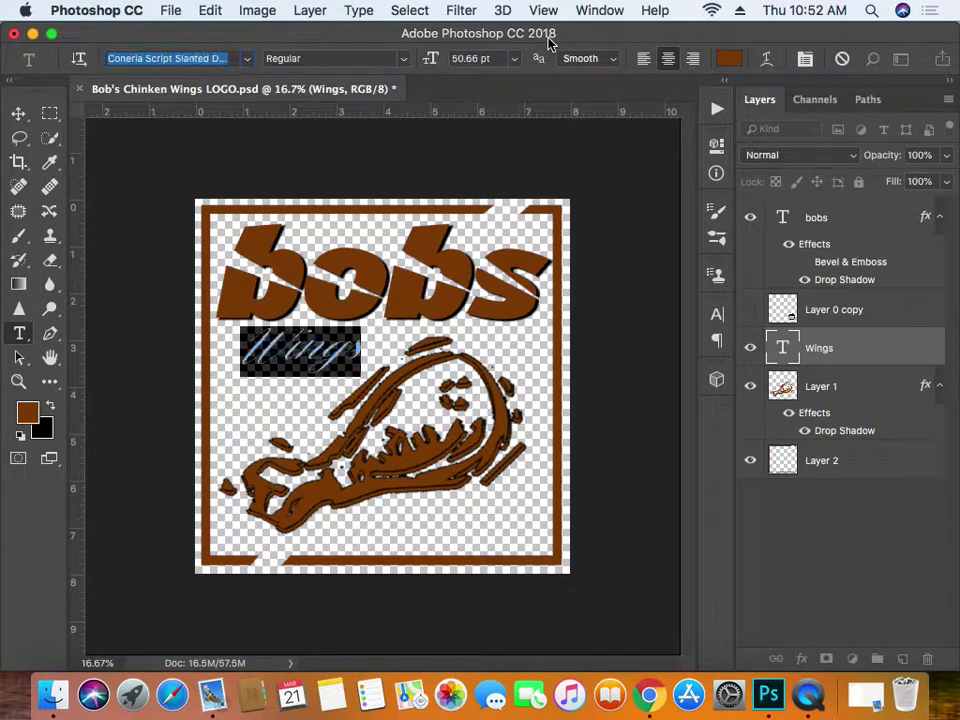
pyautogui.press('Down')
pyautogui.press('Down')
pyautogui.press('Down')
pyautogui.press('Down')
pyautogui.press('Down')
pyautogui.press('Down')
pyautogui.press('Down')
pyautogui.press('Down')
pyautogui.press('Down')
pyautogui.press('Down')
pyautogui.press('Down')
pyautogui.press('Down')
pyautogui.press('Down')
pyautogui.press('Down')
pyautogui.press('Down')
pyautogui.press('Up')
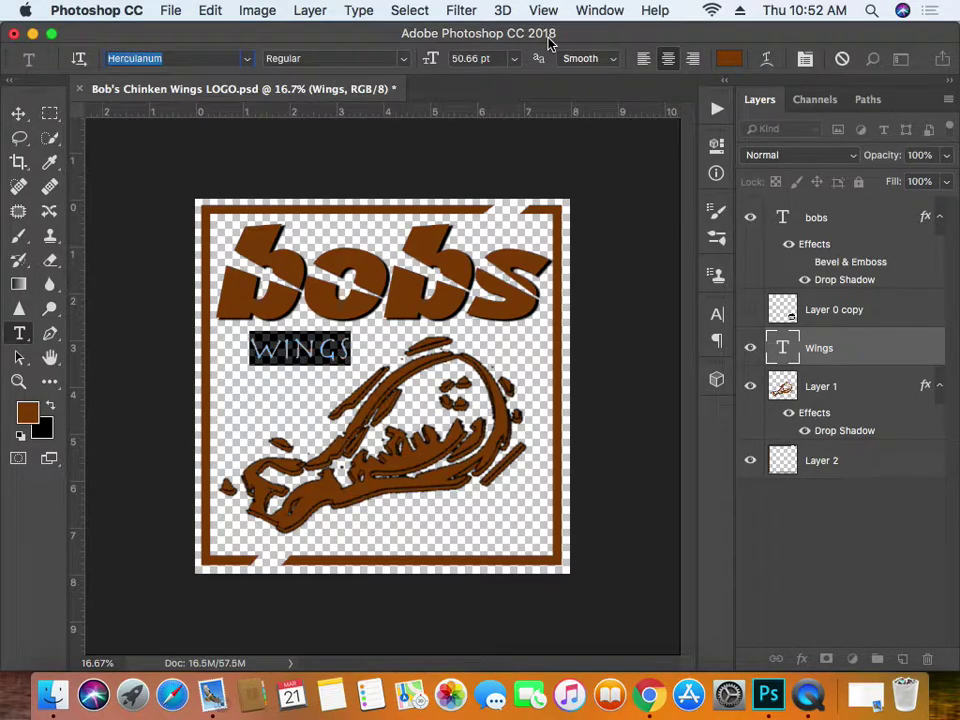
pyautogui.press('Down')
pyautogui.press('Down')
pyautogui.press('Down')
pyautogui.press('Down')
pyautogui.press('Down')
pyautogui.press('Down')
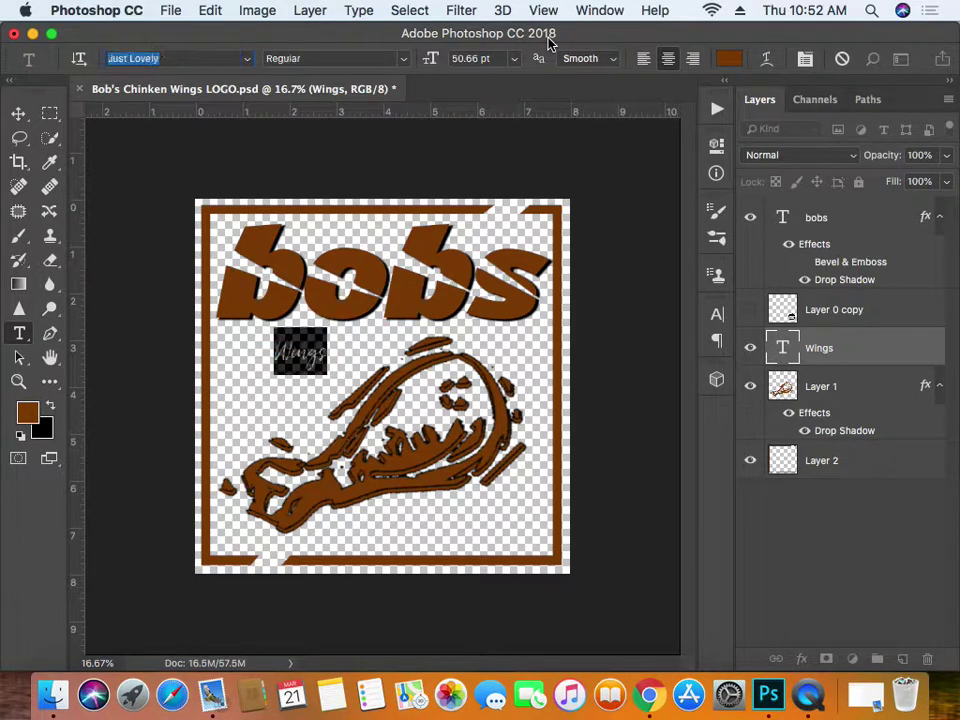
pyautogui.press('Down')
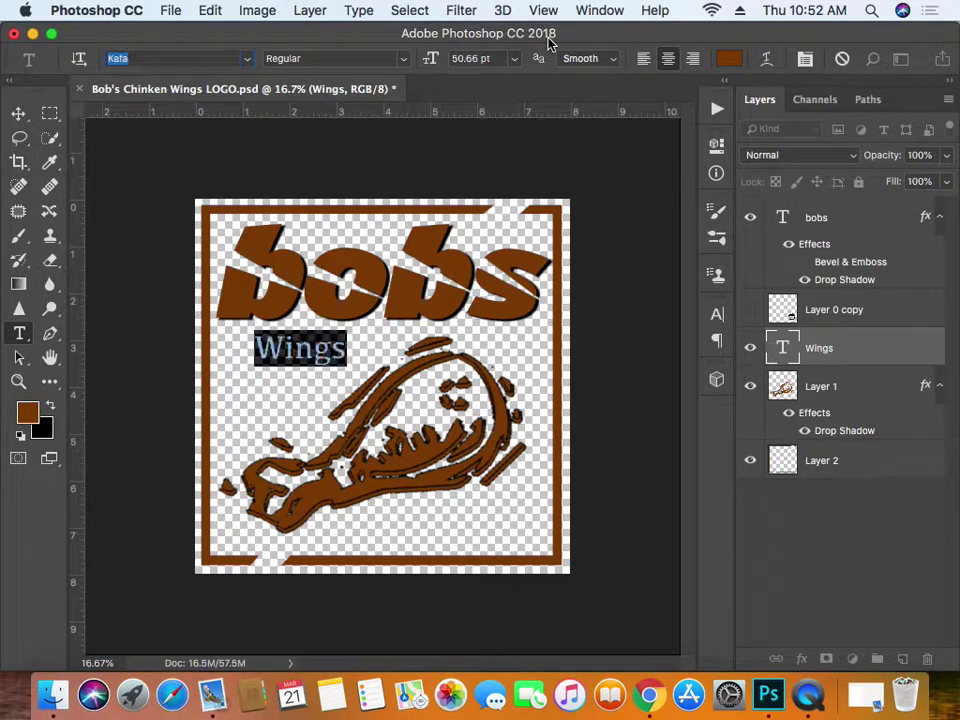
pyautogui.press('Down')
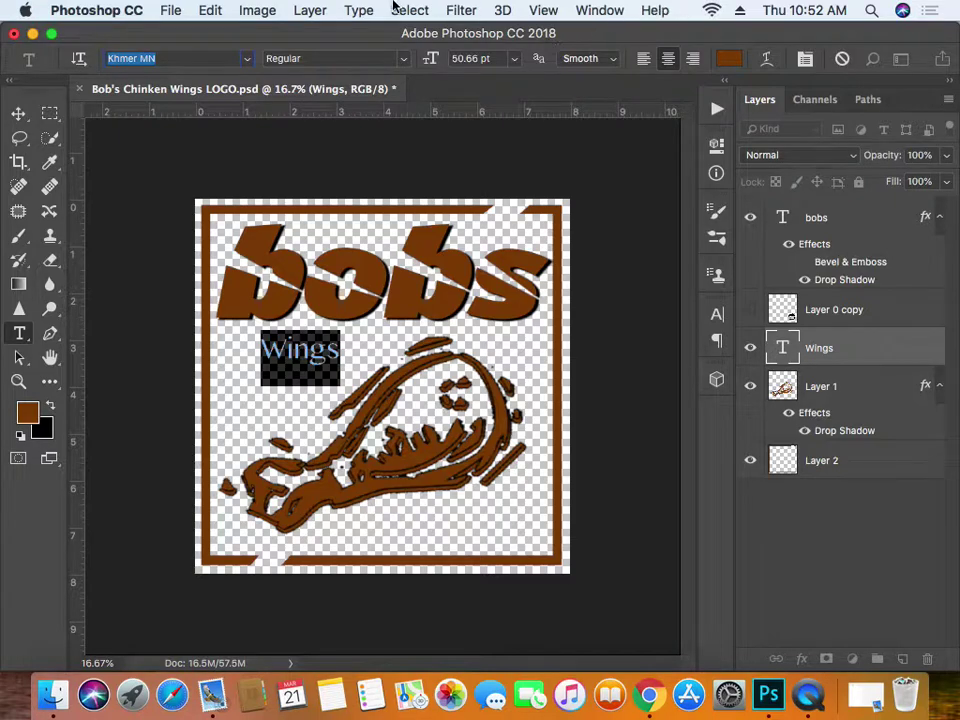
pyautogui.click(18, 113)
pyautogui.moveTo(324, 346); pyautogui.dragTo(297, 343)
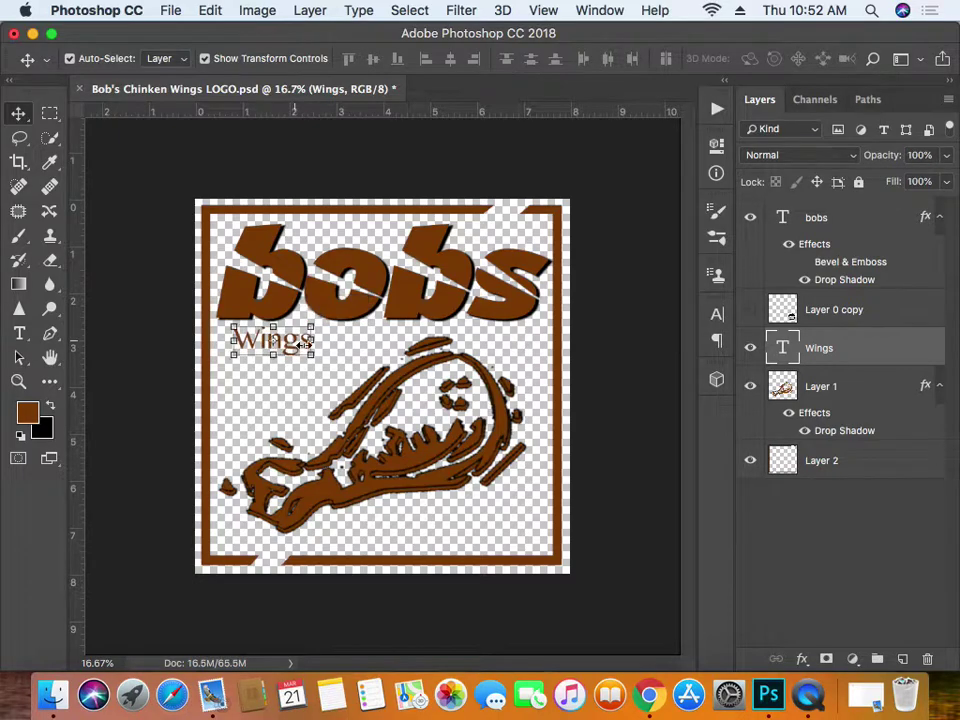
# - Add a Drop Shadow with 5 px distance to the Wings layer, then hide transform controls
pyautogui.doubleClick(894, 352)
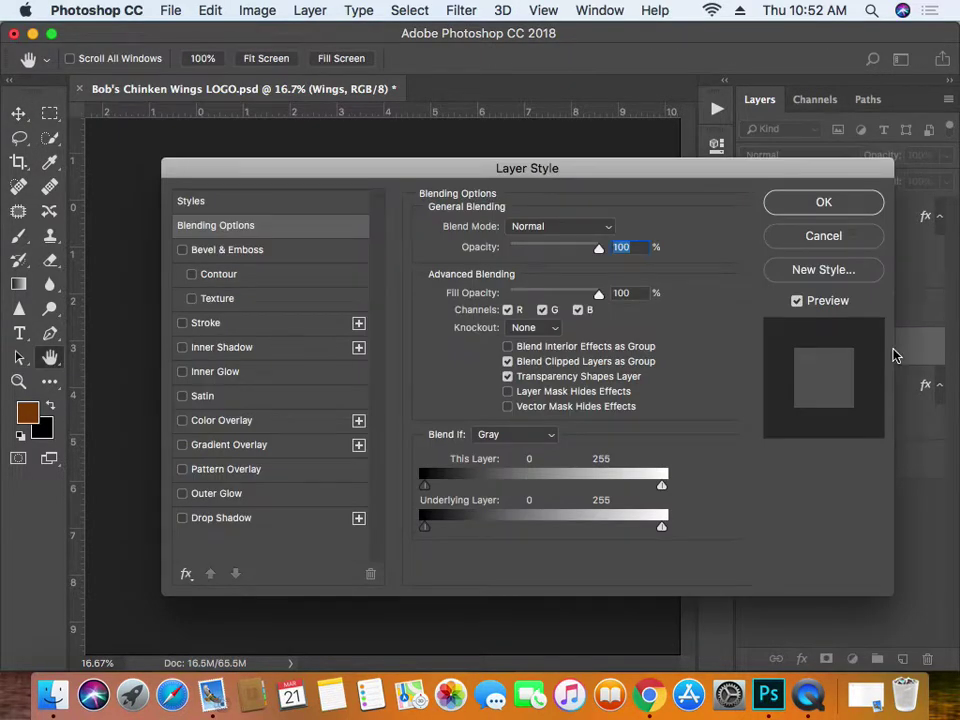
pyautogui.click(183, 518)
pyautogui.moveTo(594, 176); pyautogui.dragTo(917, 166)
pyautogui.click(560, 506)
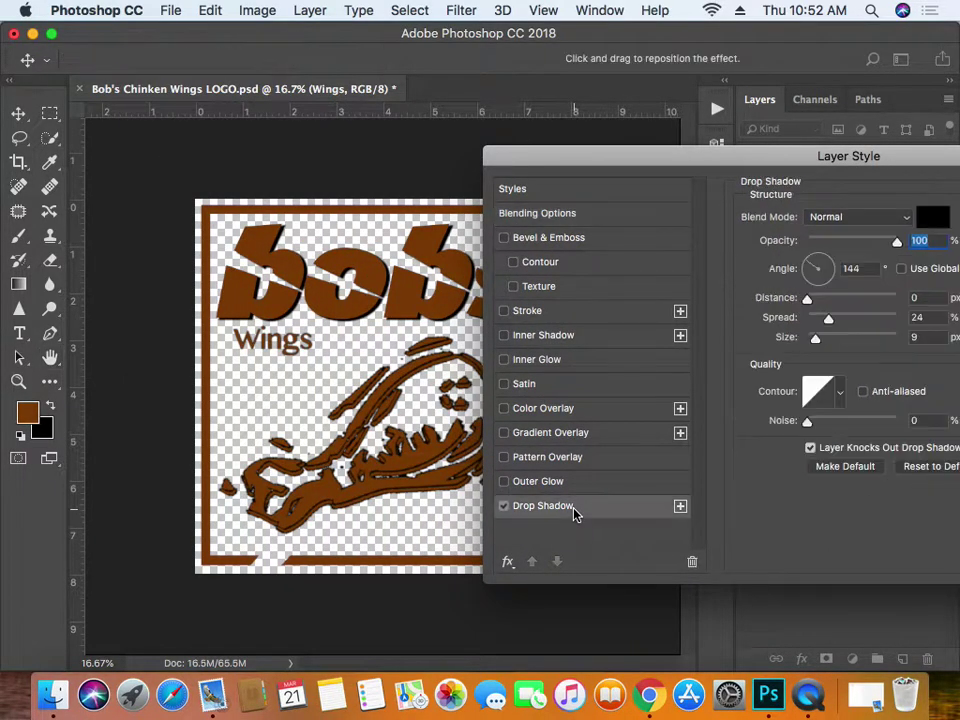
pyautogui.moveTo(807, 301); pyautogui.dragTo(814, 302)
pyautogui.moveTo(700, 156); pyautogui.dragTo(487, 176)
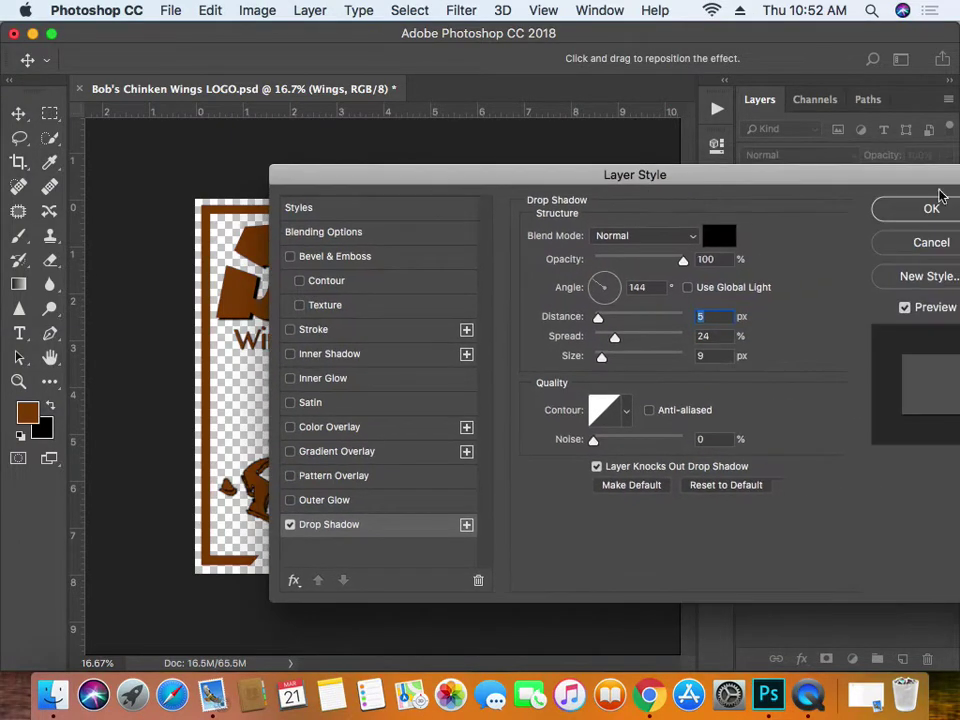
pyautogui.click(928, 208)
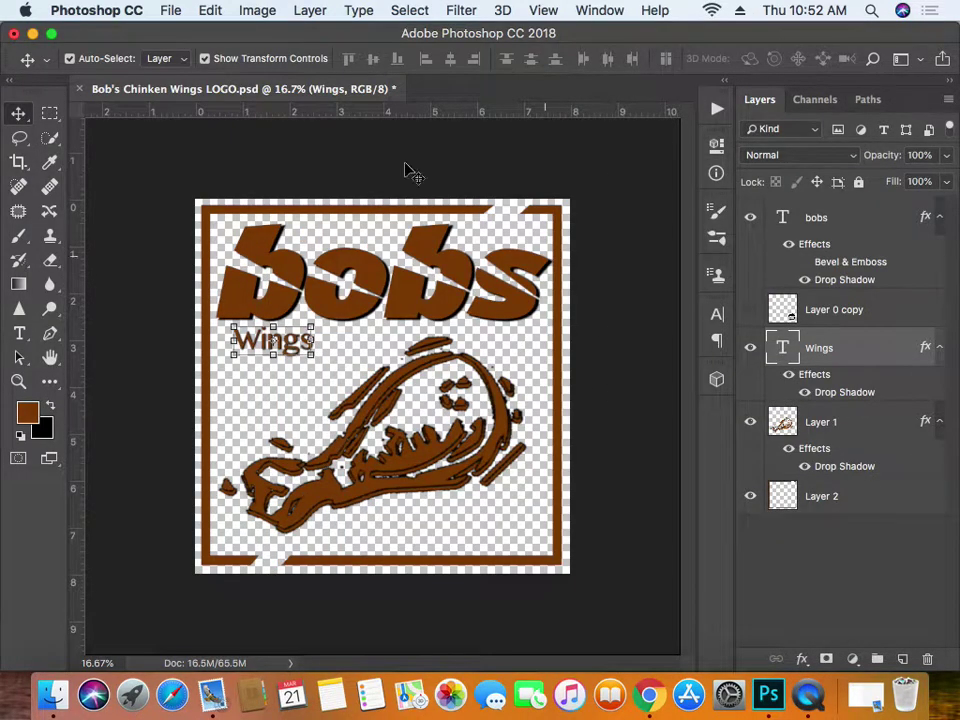
pyautogui.click(204, 58)
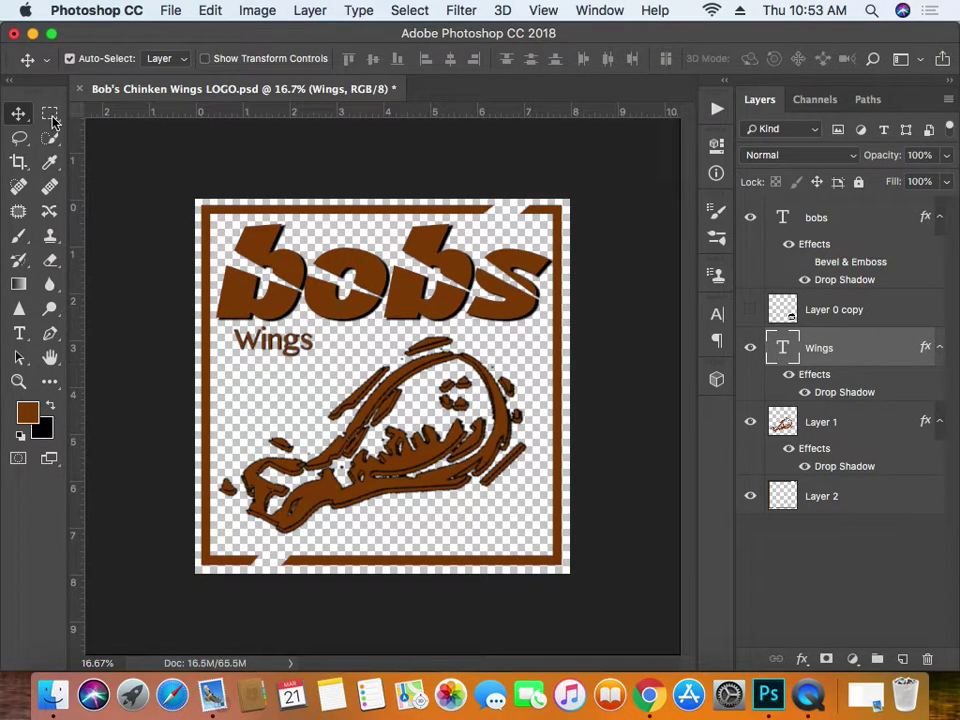
# - Save the logo as a PSD, replacing the existing Bob's Chinken Wings LOGO.psd
pyautogui.click(169, 11)
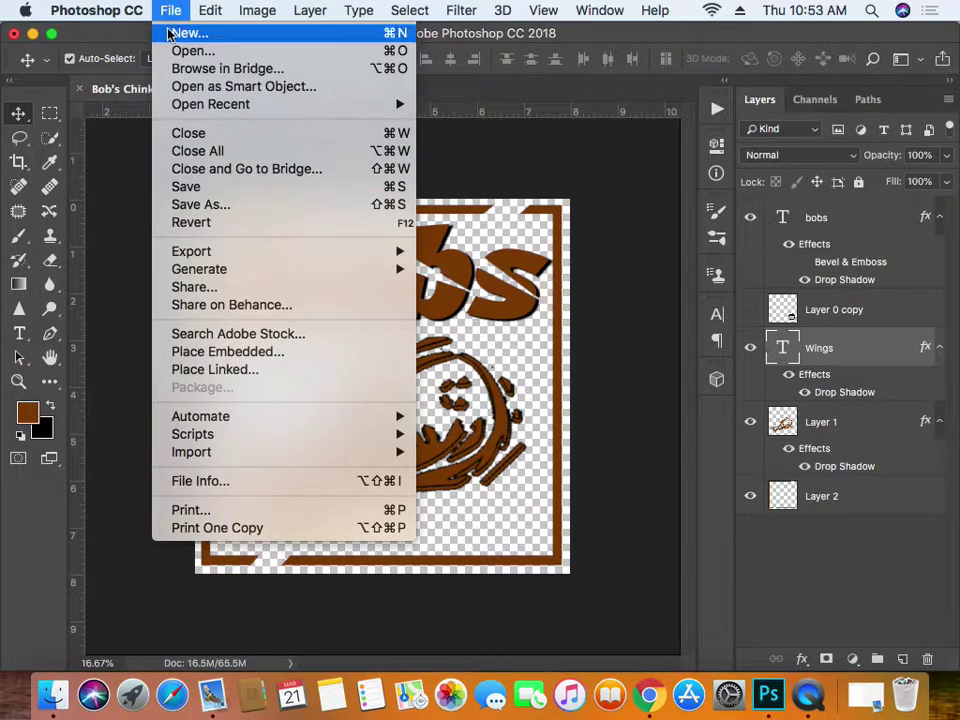
pyautogui.click(210, 204)
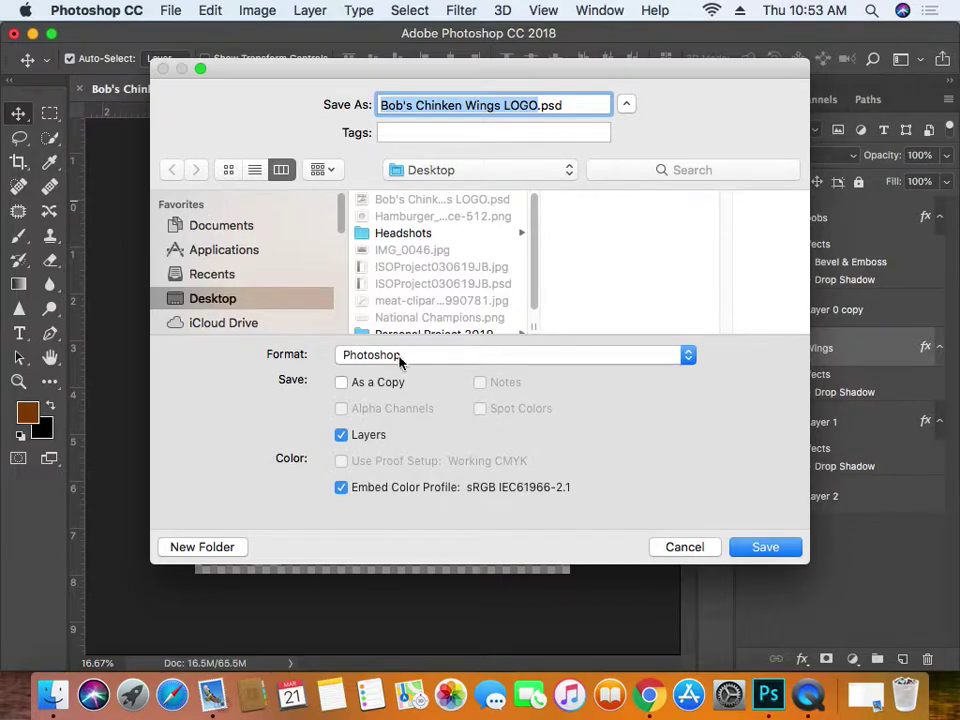
pyautogui.click(790, 553)
pyautogui.click(624, 190)
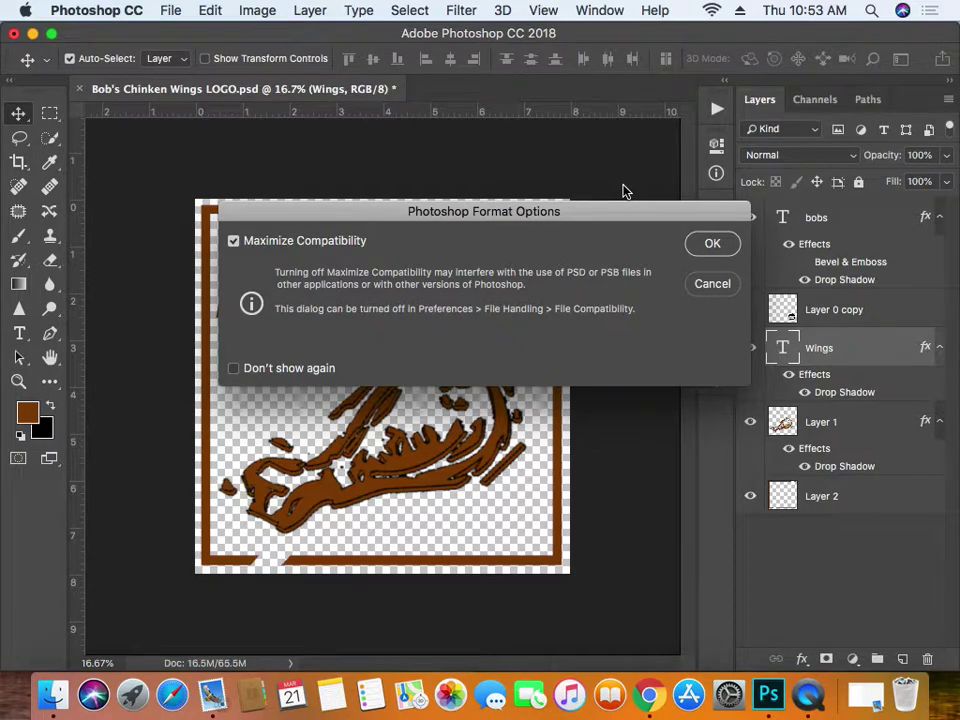
pyautogui.click(711, 243)
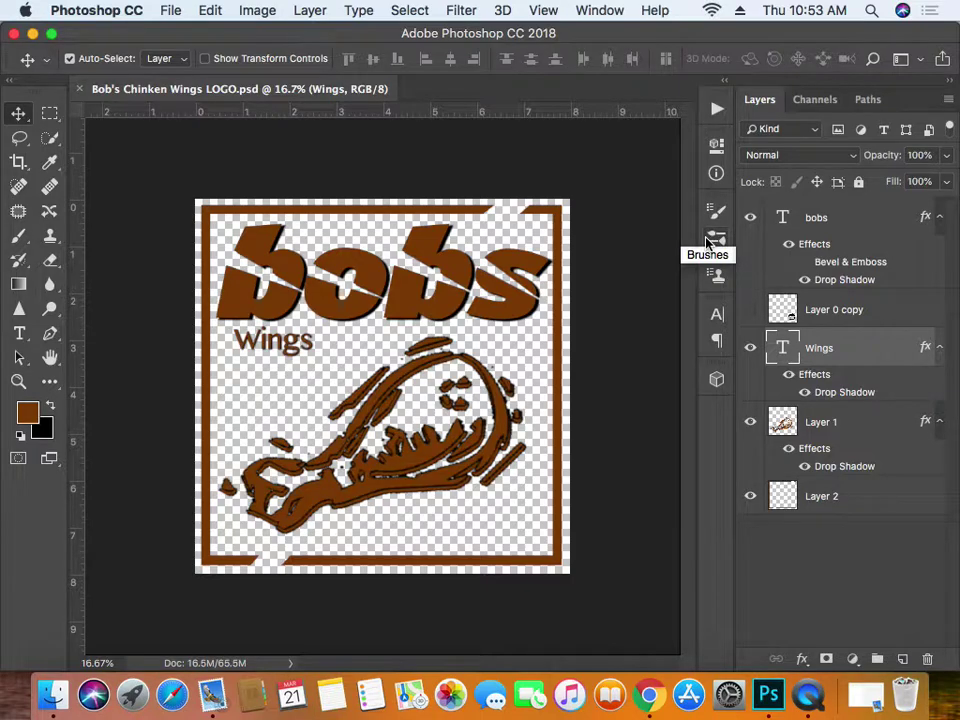
# - Save a JPEG copy, Bob's Chinken Wings LOGO.jpg, at Maximum quality 12
pyautogui.click(176, 11)
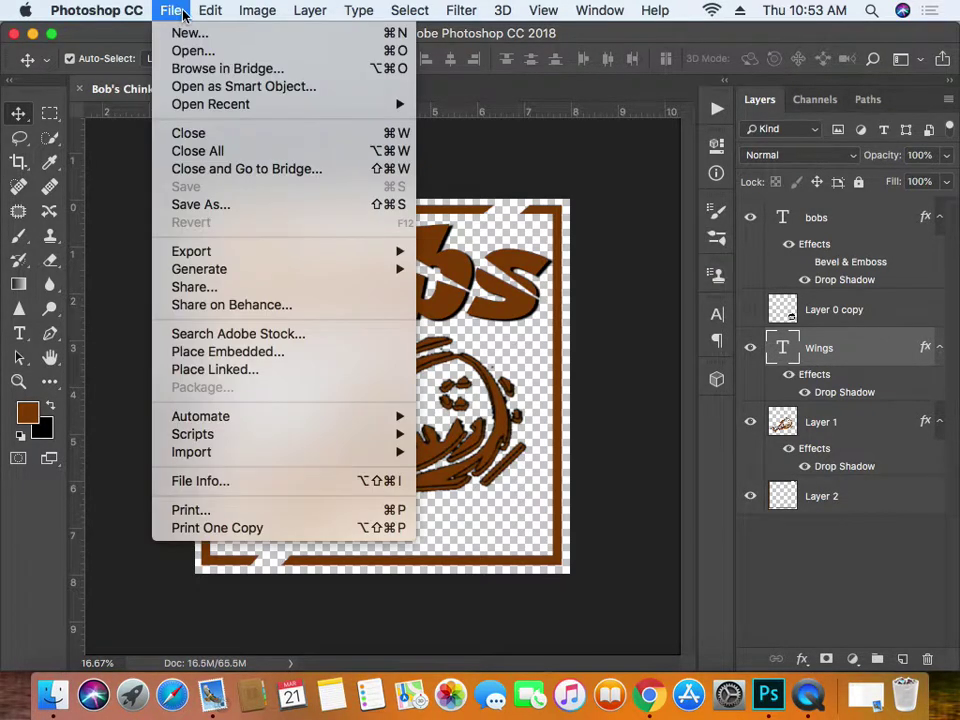
pyautogui.click(210, 204)
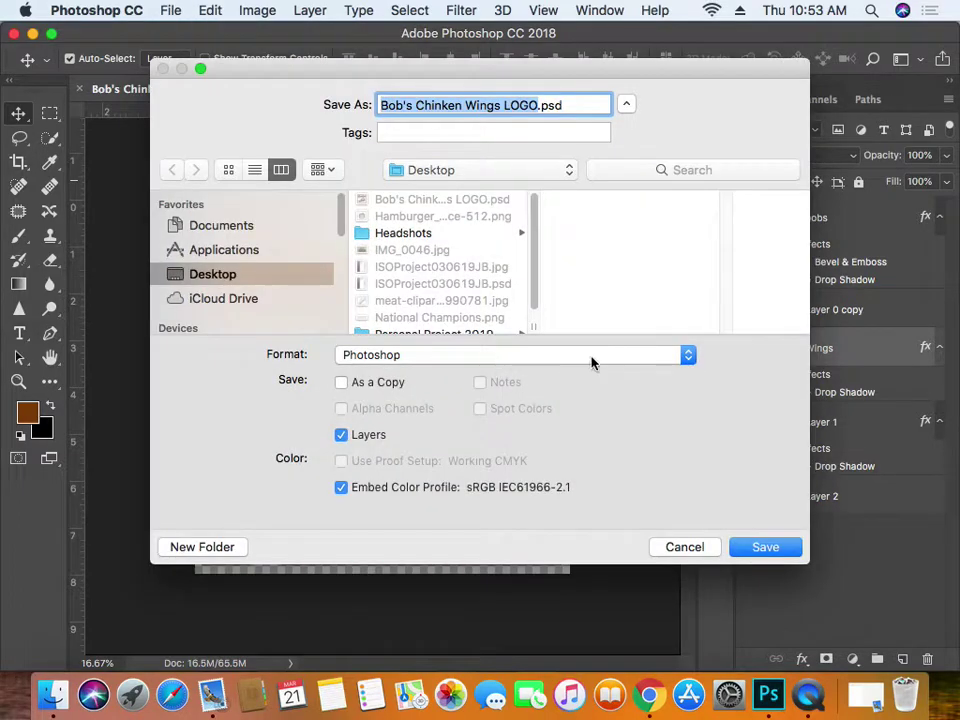
pyautogui.click(591, 362)
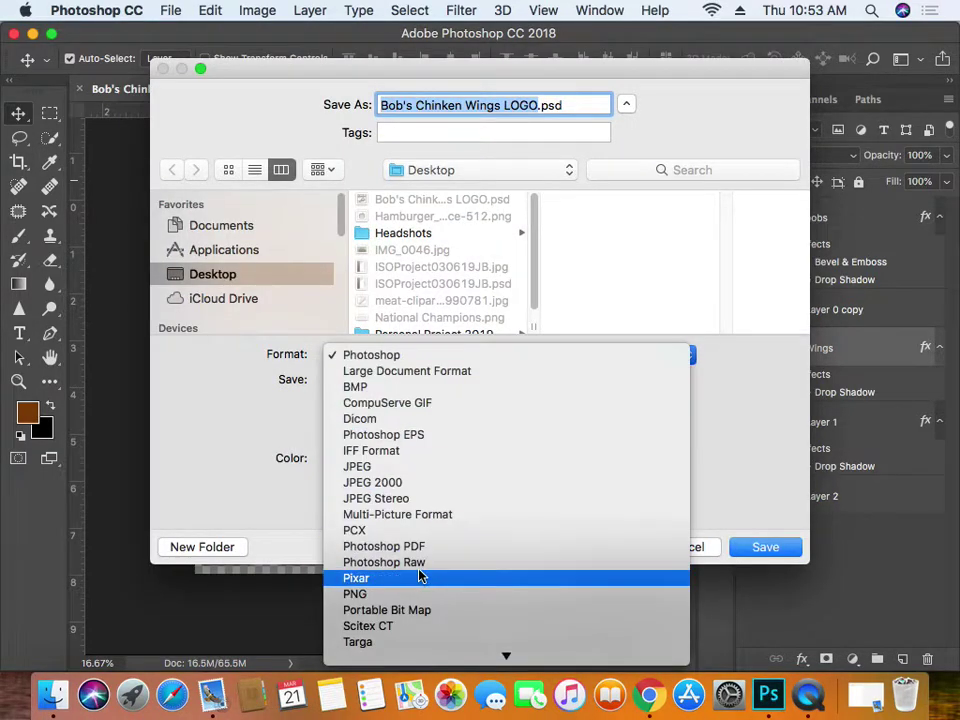
pyautogui.click(418, 466)
pyautogui.click(776, 549)
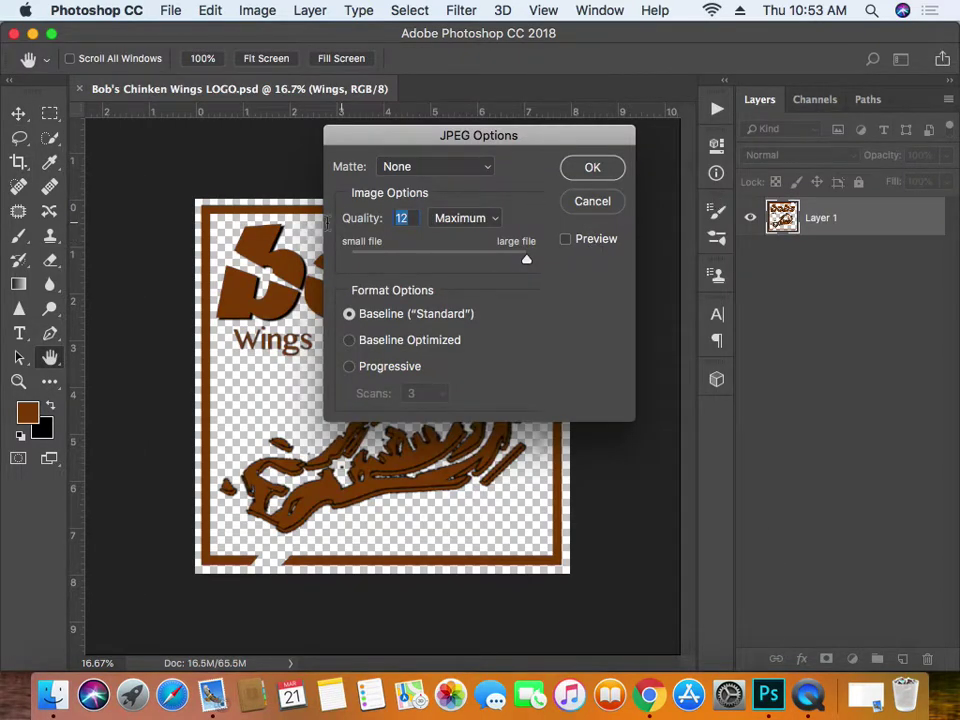
pyautogui.click(578, 172)
# - Start another JPEG Save As of the logo, declining to overwrite the existing JPEG
pyautogui.click(170, 10)
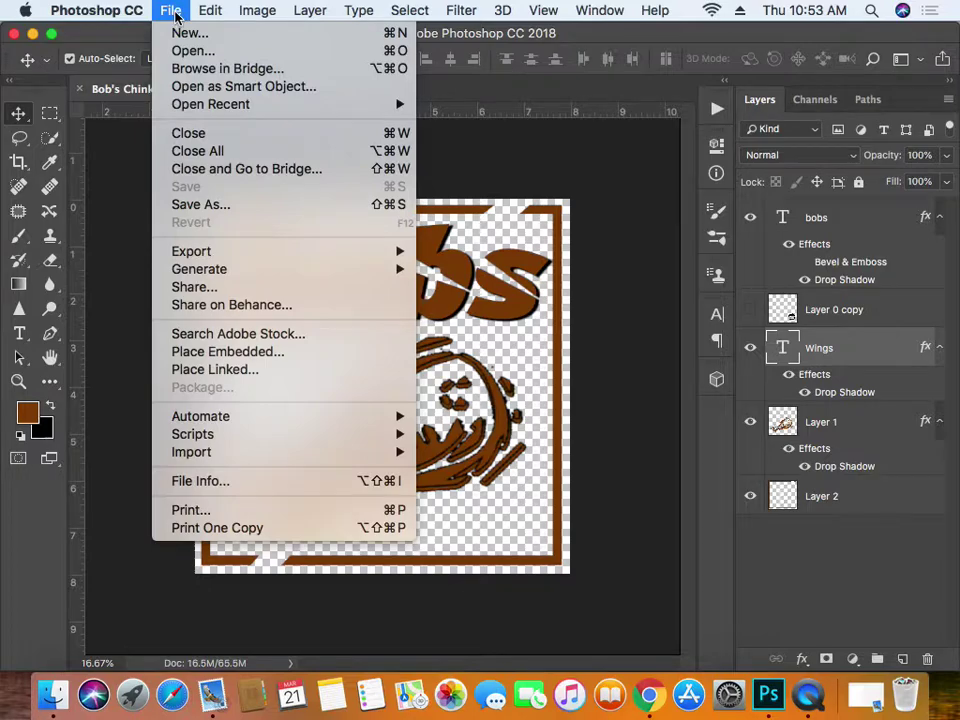
pyautogui.click(194, 205)
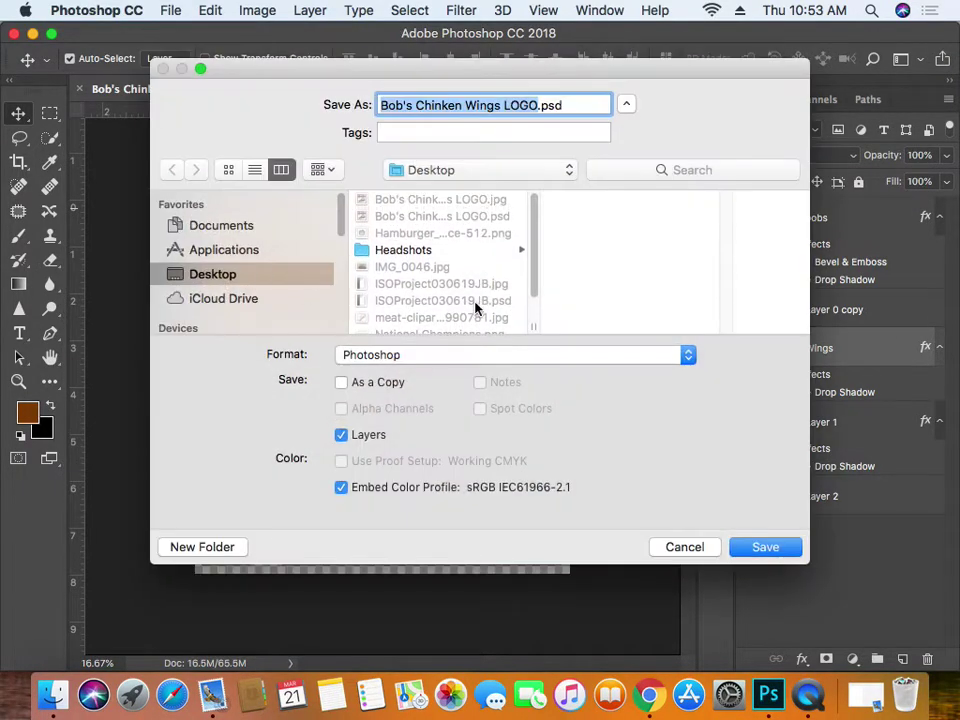
pyautogui.click(535, 356)
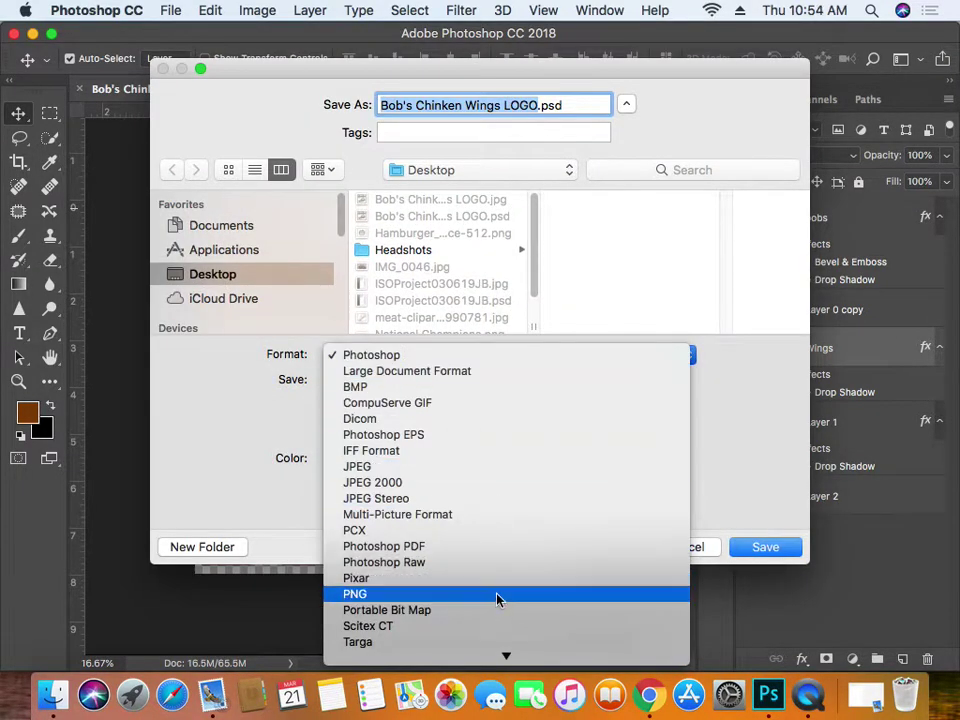
pyautogui.click(497, 467)
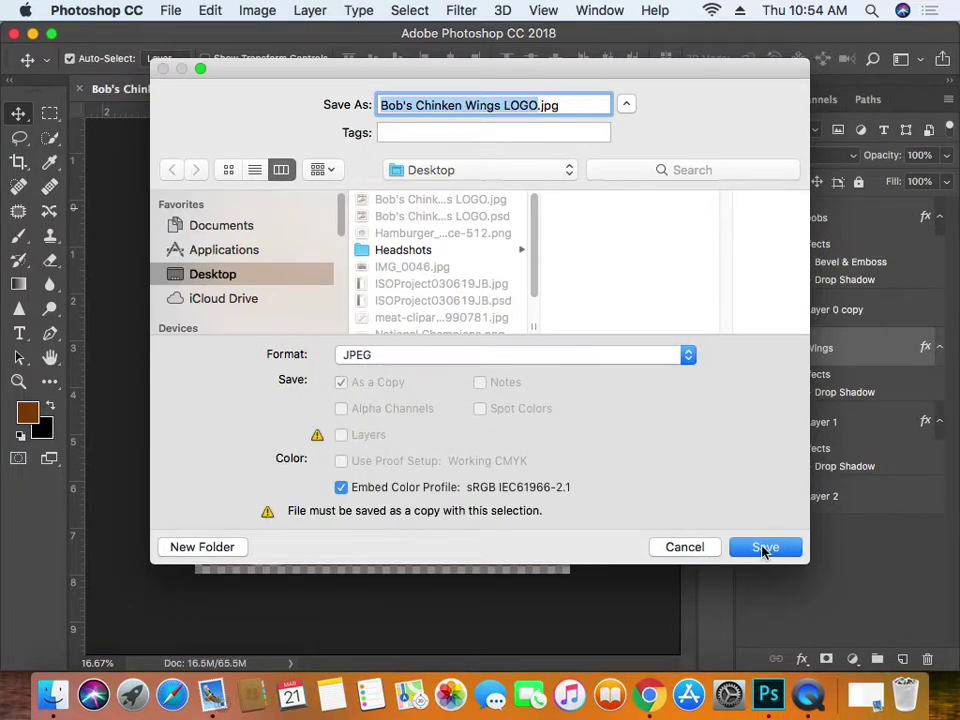
pyautogui.click(765, 547)
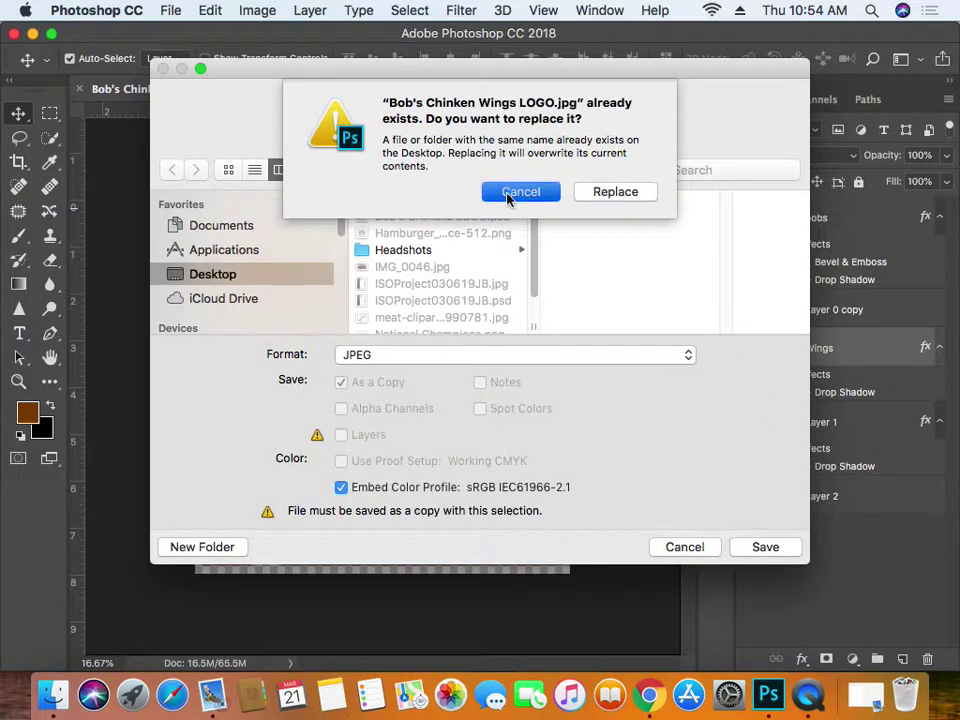
pyautogui.press('Escape')
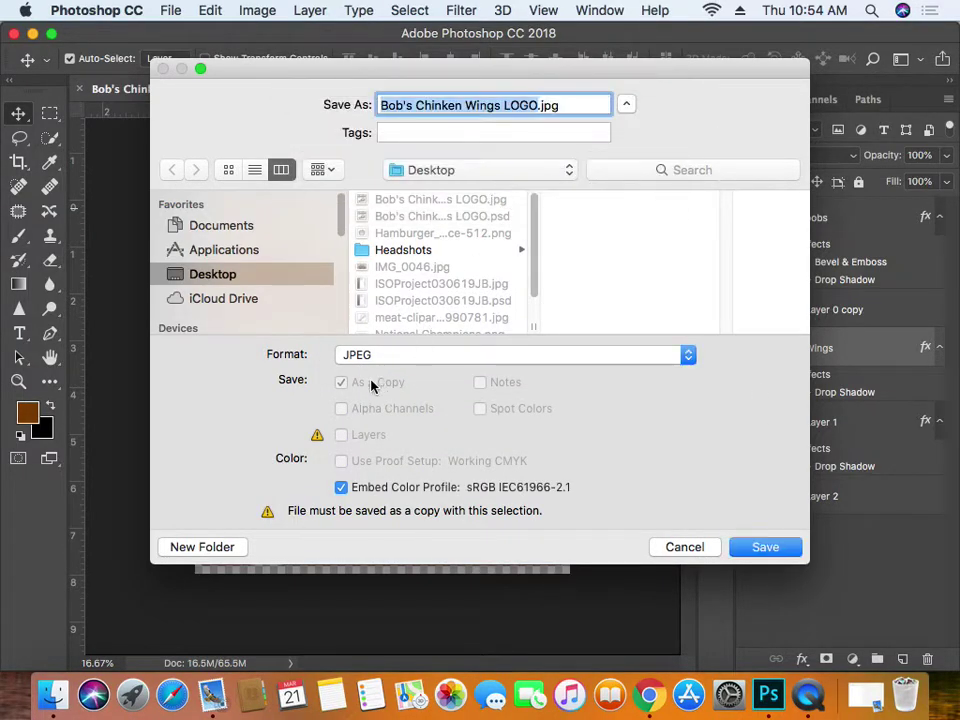
# - Save it as Bob's Chinken Wings LOGOLOWRES.jpg at Low JPEG quality 3
pyautogui.click(503, 104)
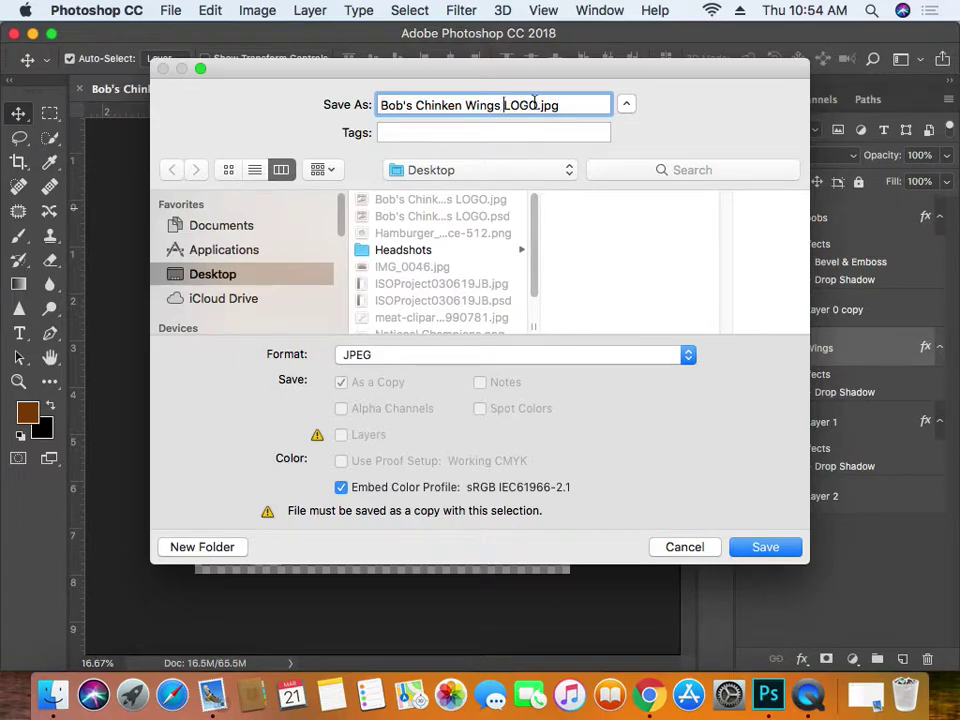
pyautogui.click(536, 104)
pyautogui.write('LOWRES')
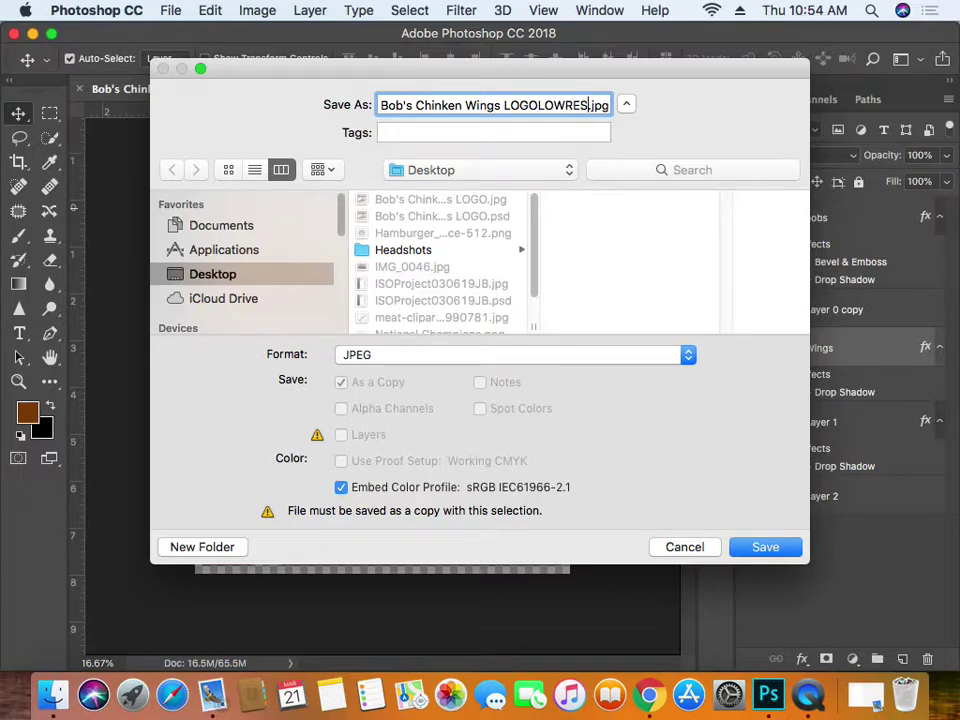
pyautogui.click(757, 563)
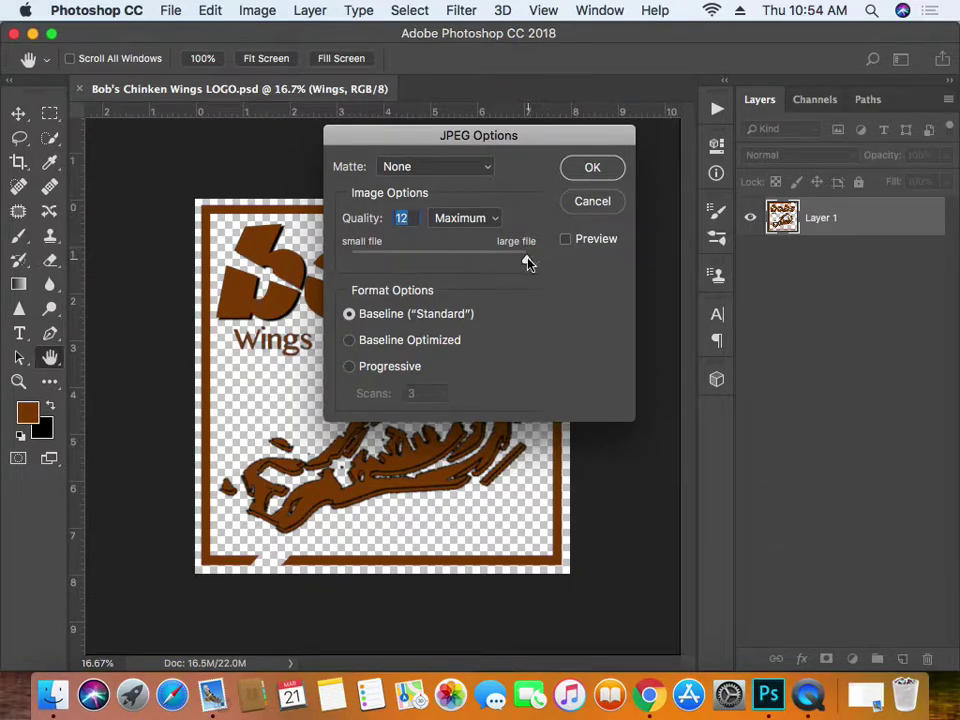
pyautogui.click(489, 219)
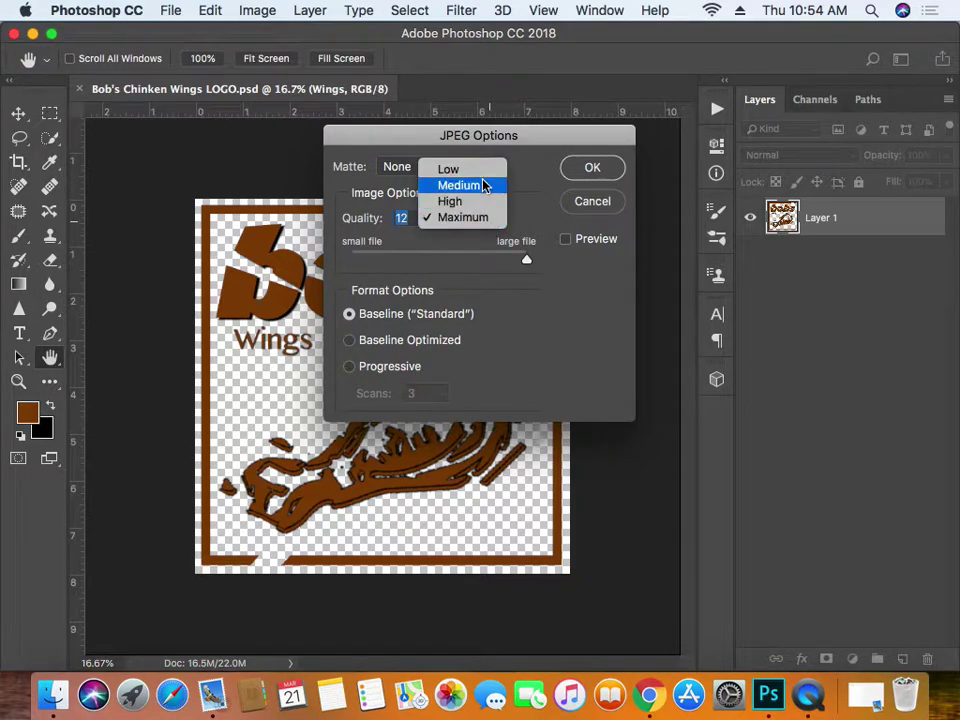
pyautogui.click(480, 172)
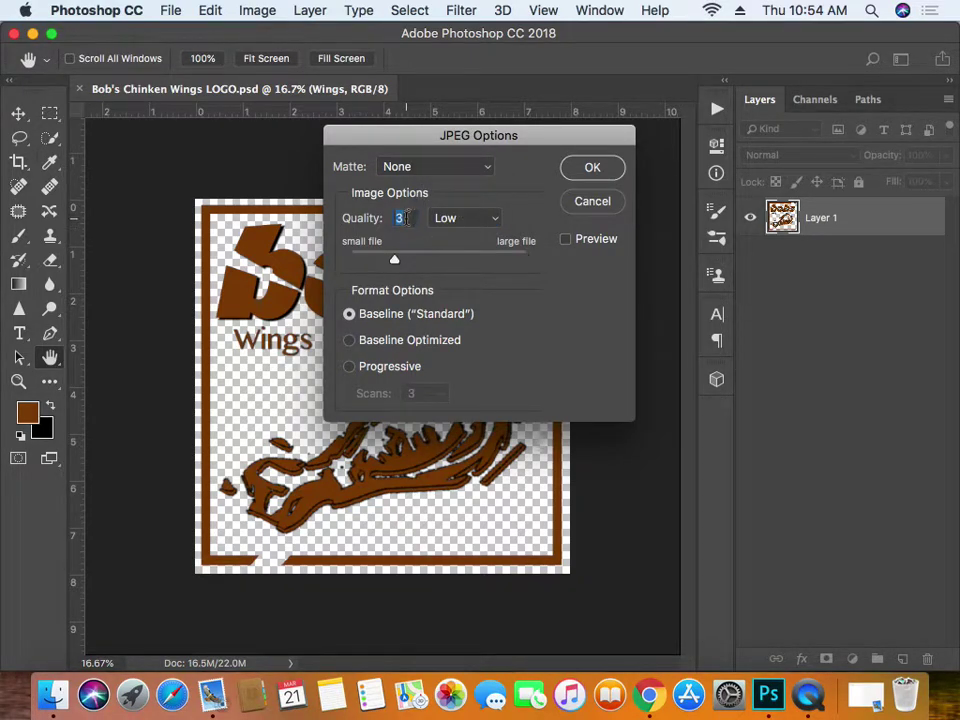
pyautogui.press('Return')
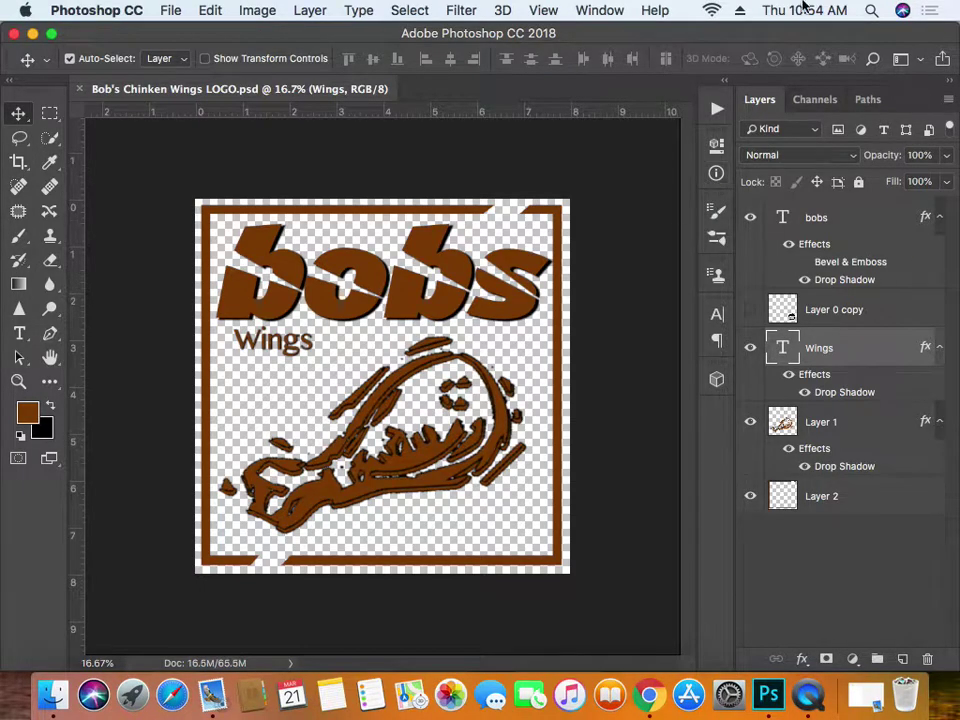
pyautogui.click(750, 309)
# - Save the logo as Bob's Chinken Wings LOGO.png on the Desktop with Large file size
pyautogui.click(168, 11)
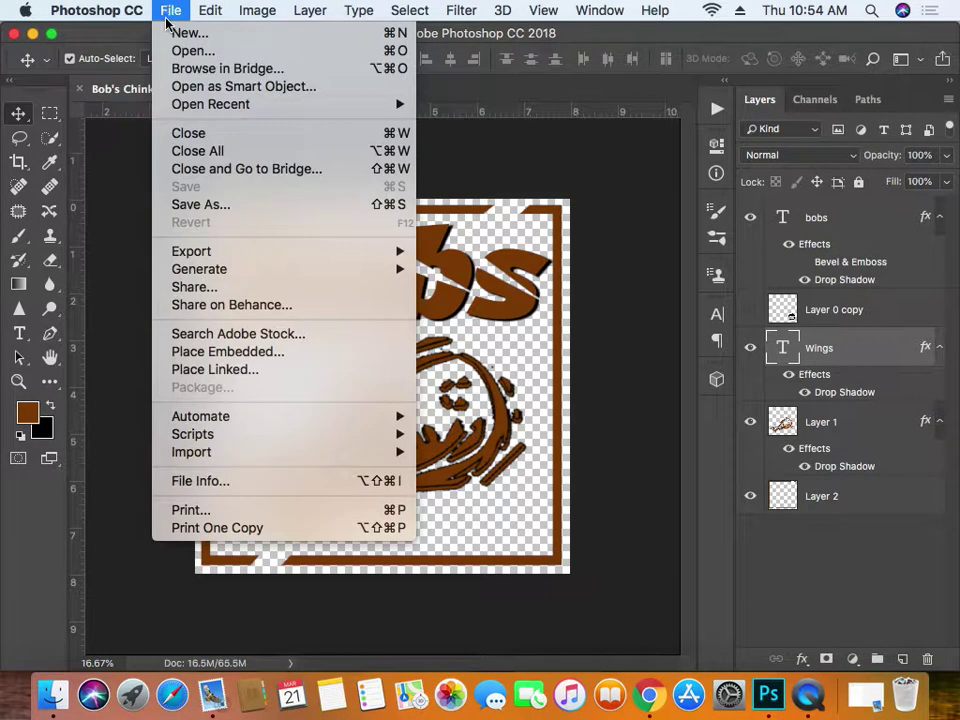
pyautogui.click(270, 205)
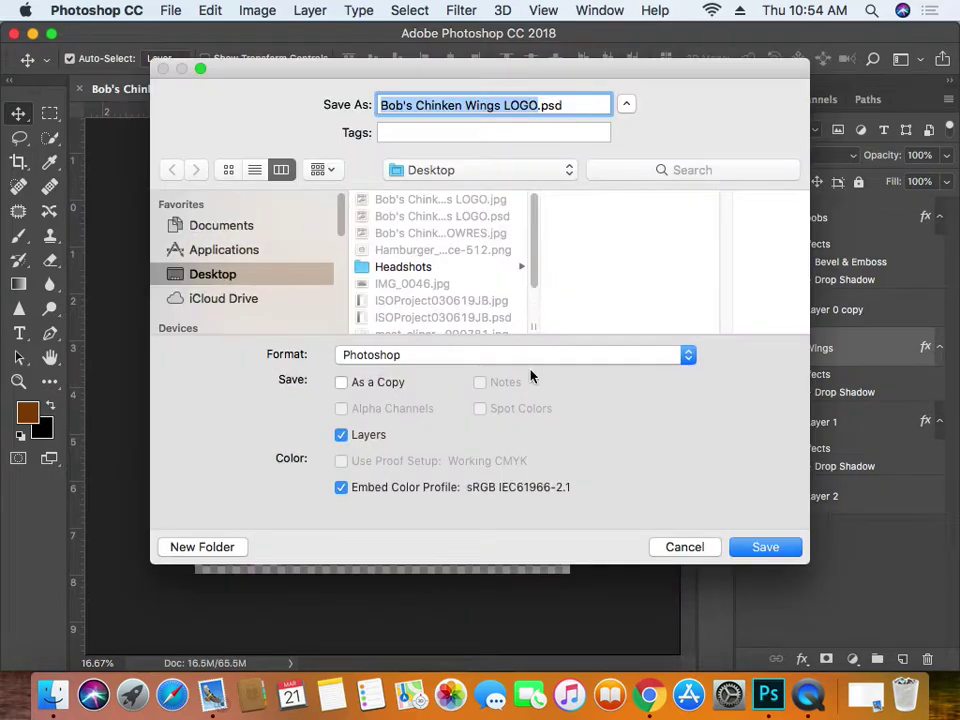
pyautogui.click(535, 358)
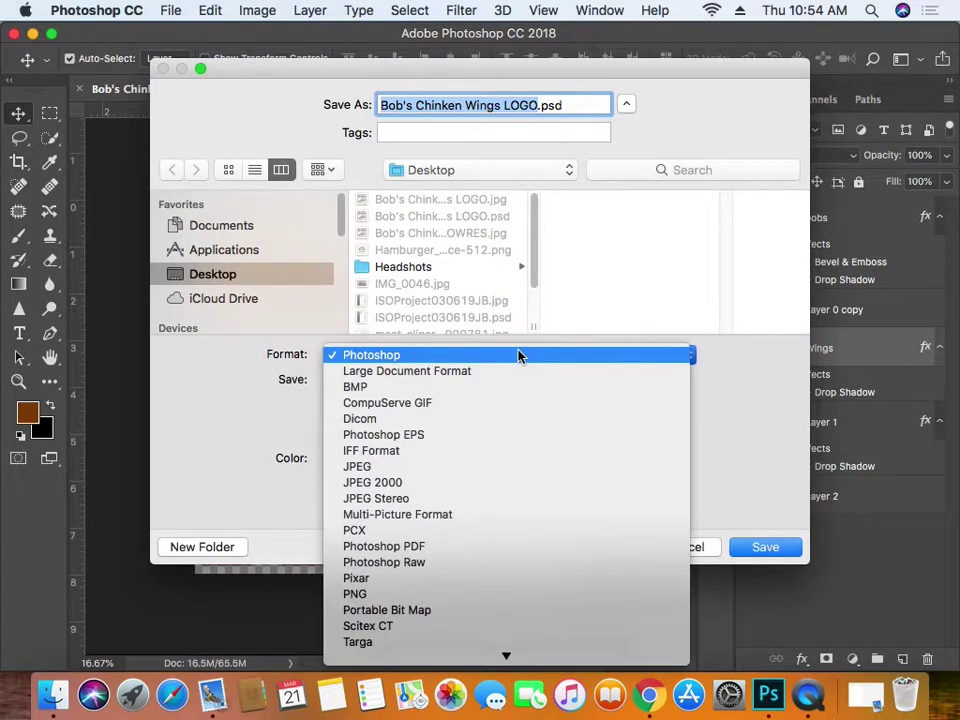
pyautogui.click(503, 595)
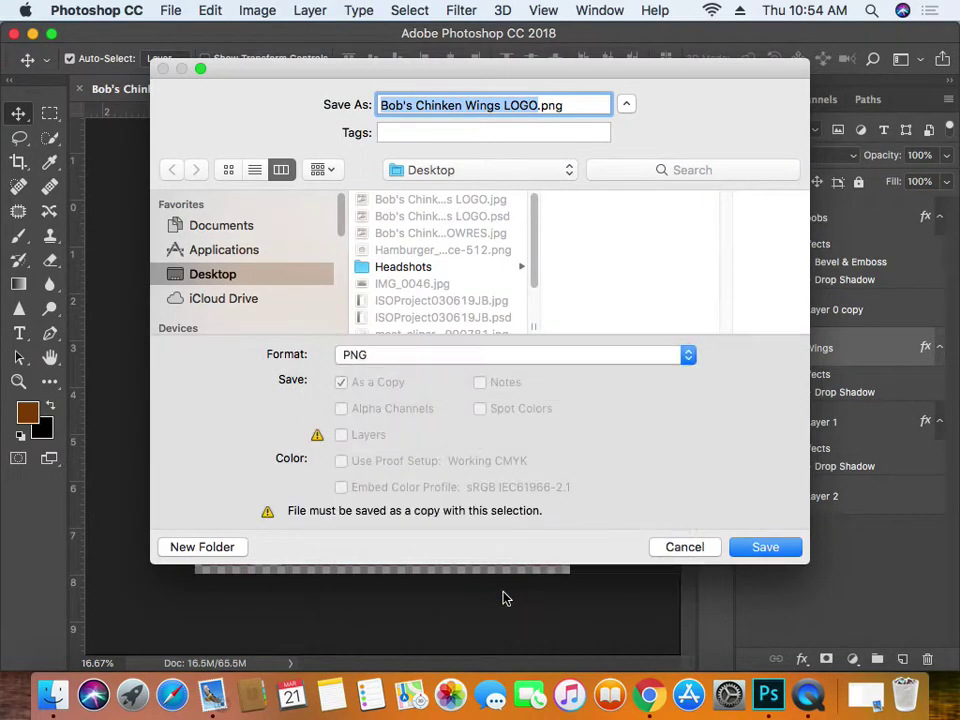
pyautogui.click(782, 549)
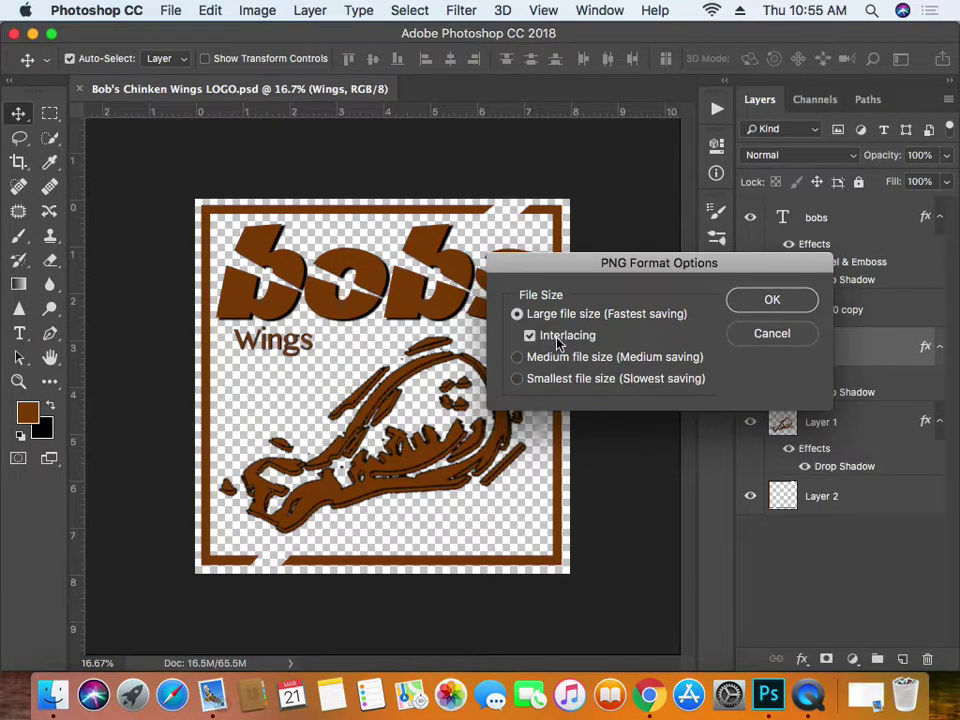
pyautogui.click(770, 301)
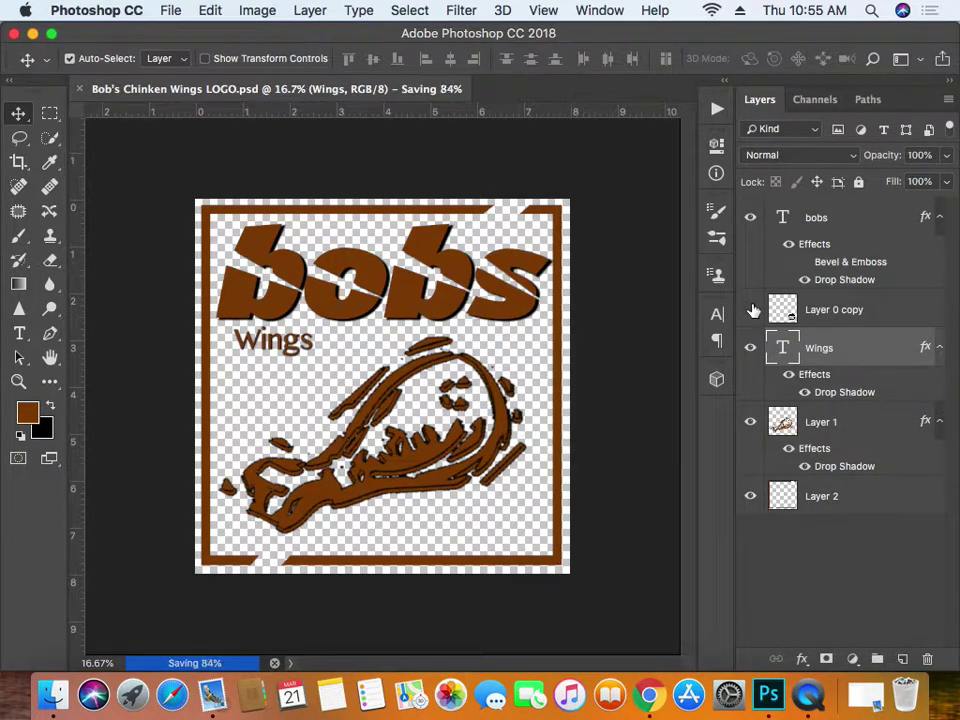
# - Save a Photoshop EPS copy, Bob's Chinken Wings LOGO.eps, then deselect the Wings layer
pyautogui.click(169, 12)
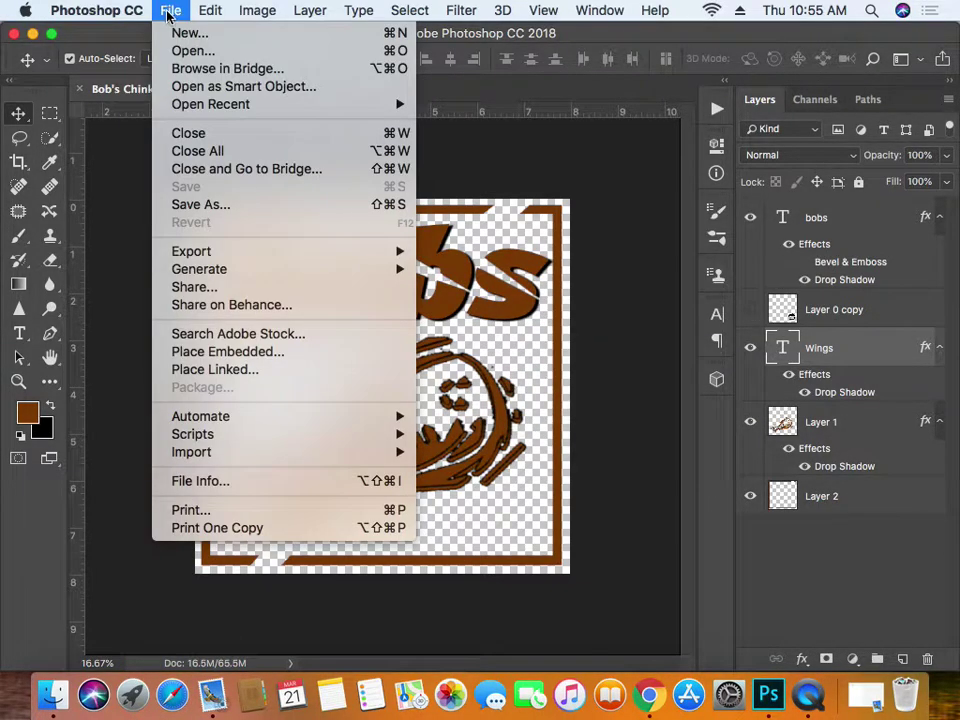
pyautogui.click(214, 205)
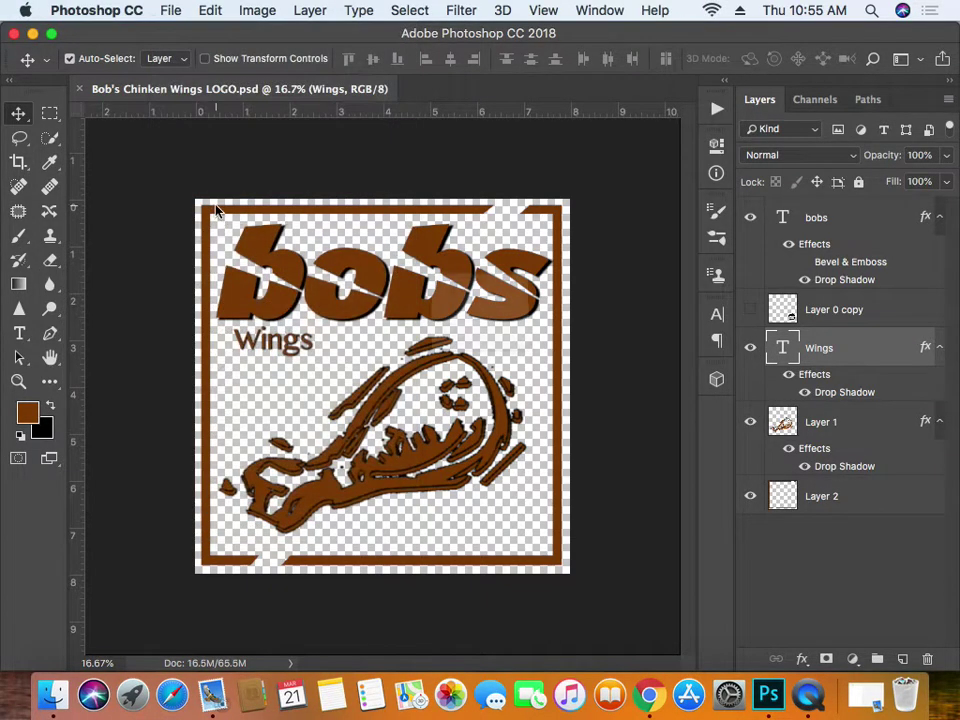
pyautogui.click(689, 356)
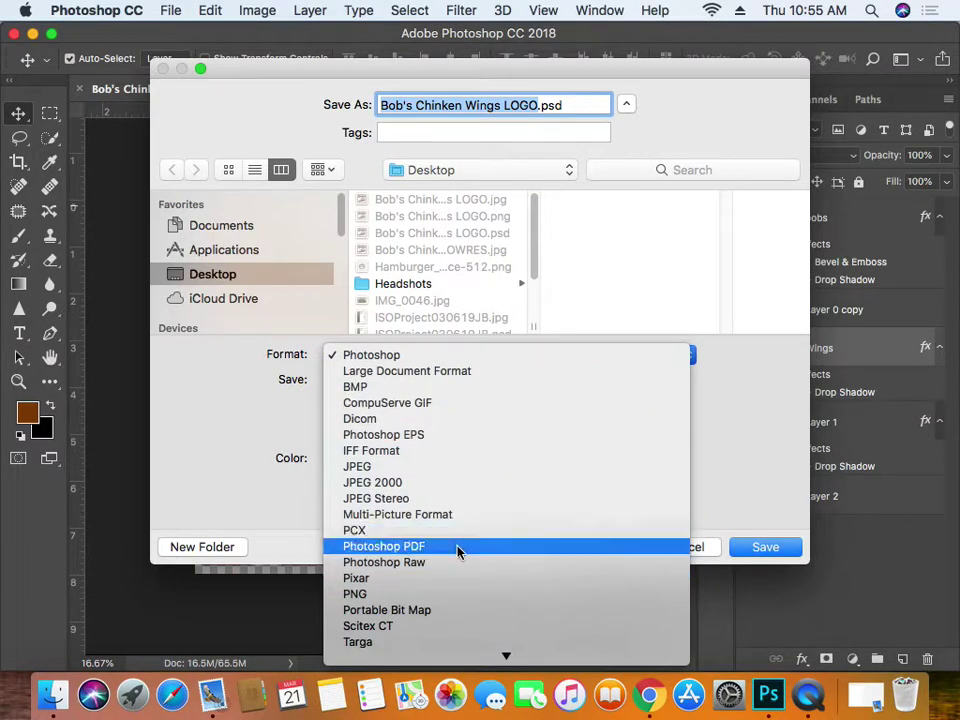
pyautogui.moveTo(497, 654)
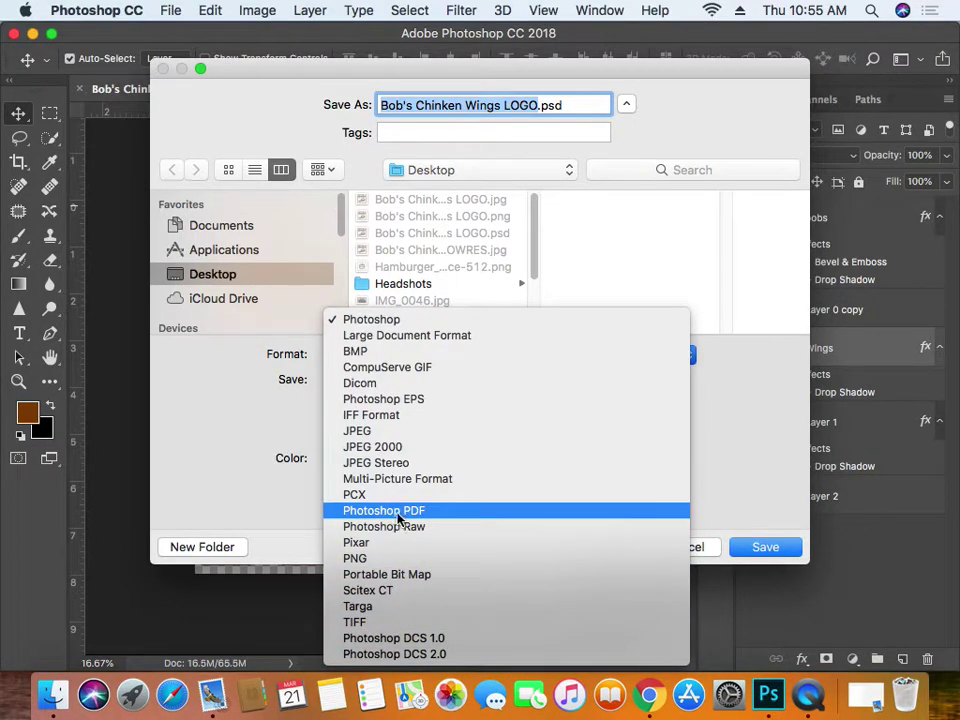
pyautogui.click(417, 400)
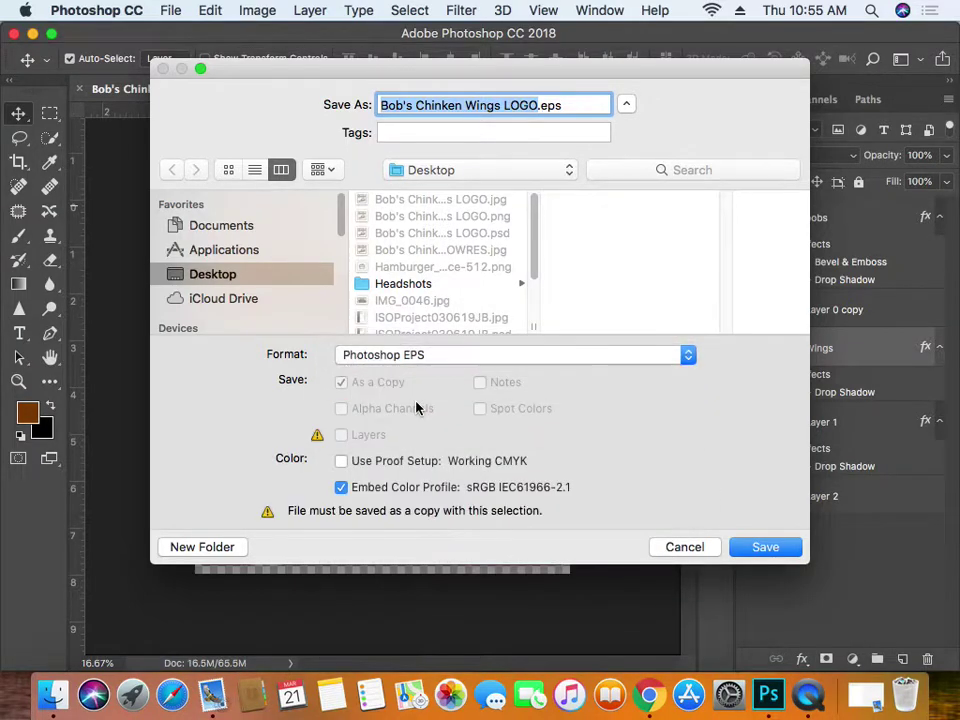
pyautogui.click(765, 549)
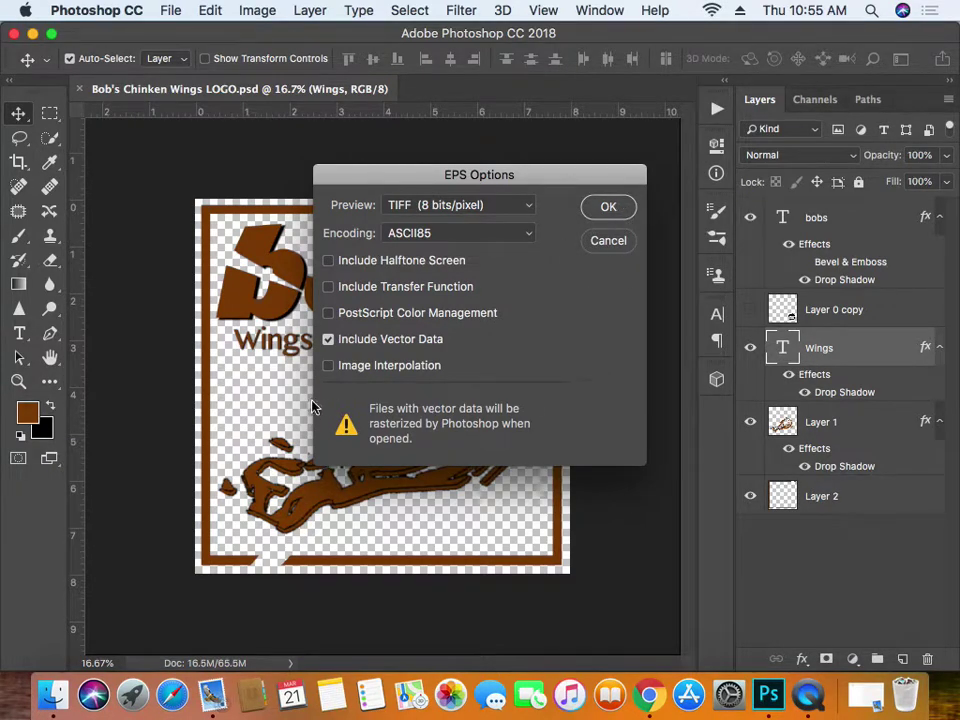
pyautogui.click(630, 214)
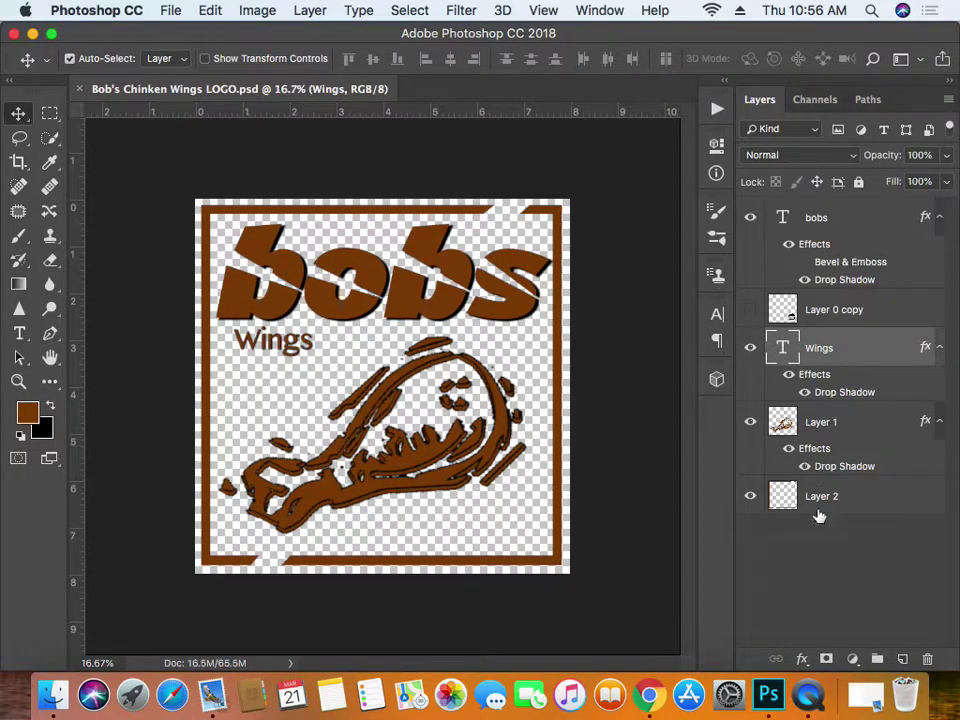
pyautogui.click(875, 580)
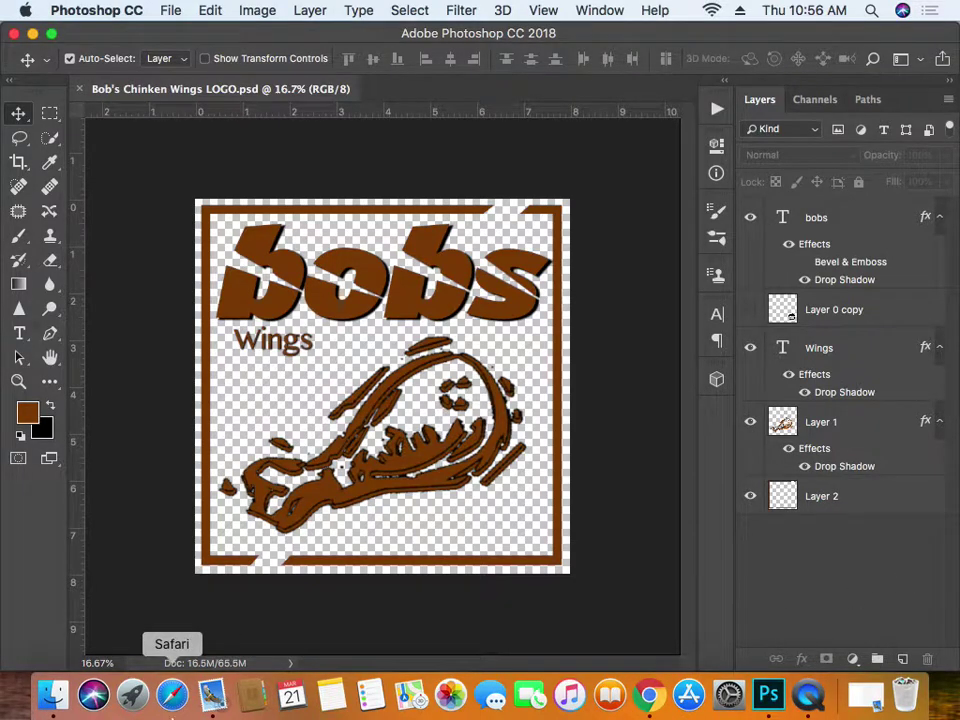
# - Launch Adobe Illustrator CC 2018 from its folder in Finder's Applications
pyautogui.click(53, 694)
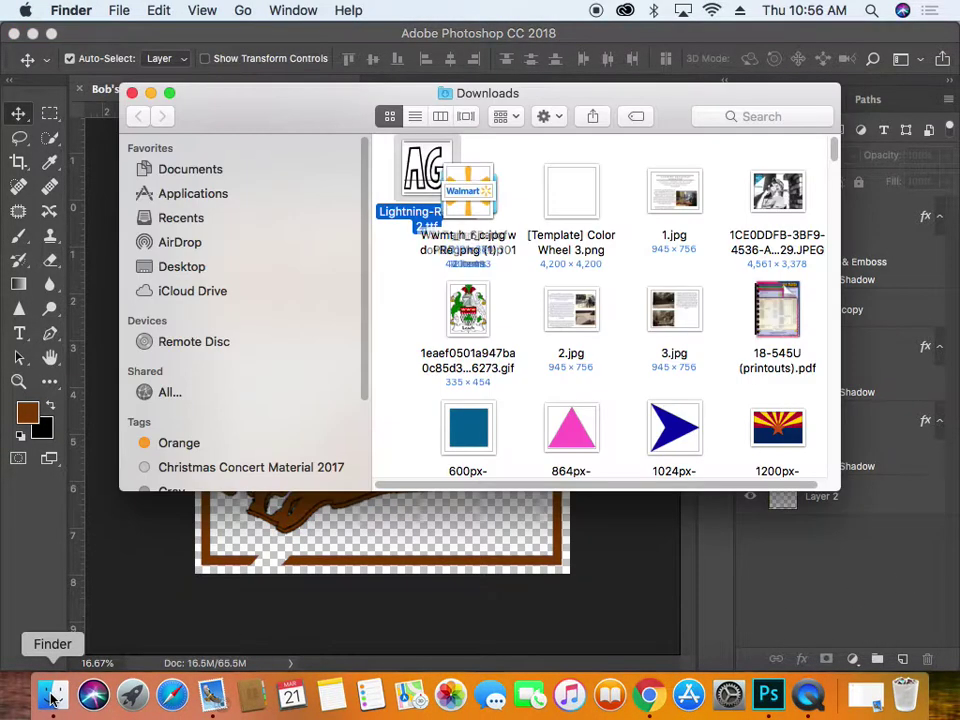
pyautogui.click(195, 193)
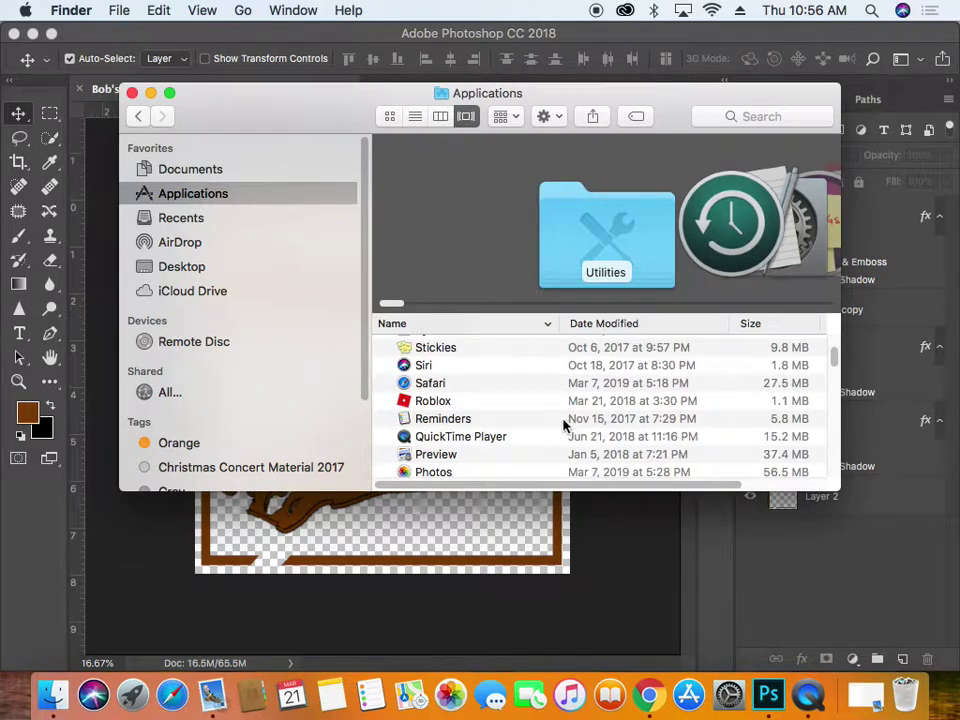
pyautogui.scroll(-10, 564, 424)
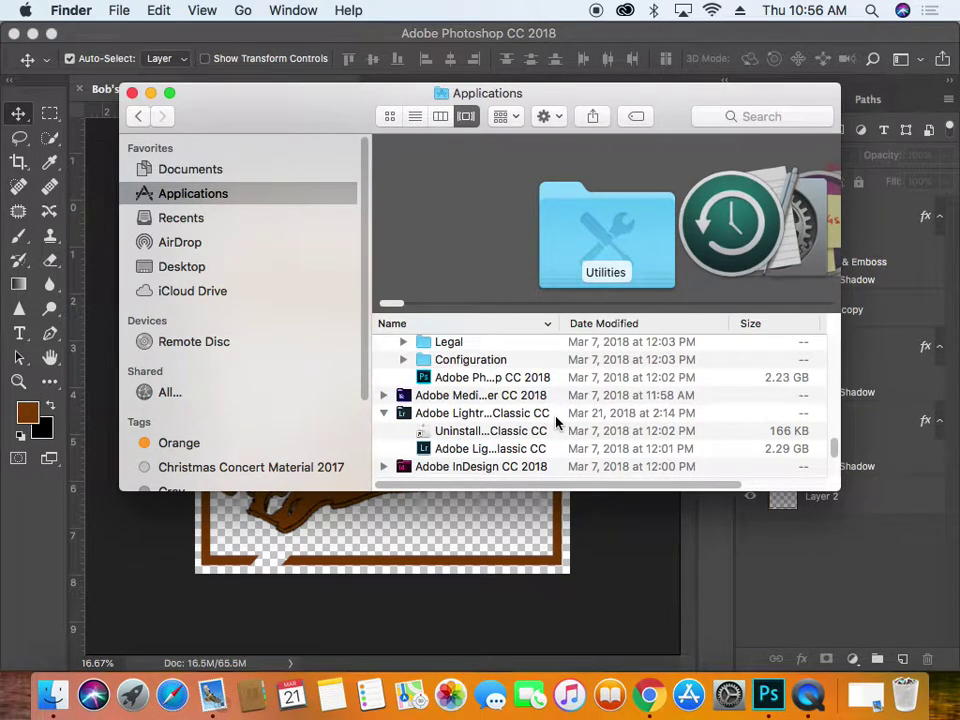
pyautogui.scroll(-3, 557, 422)
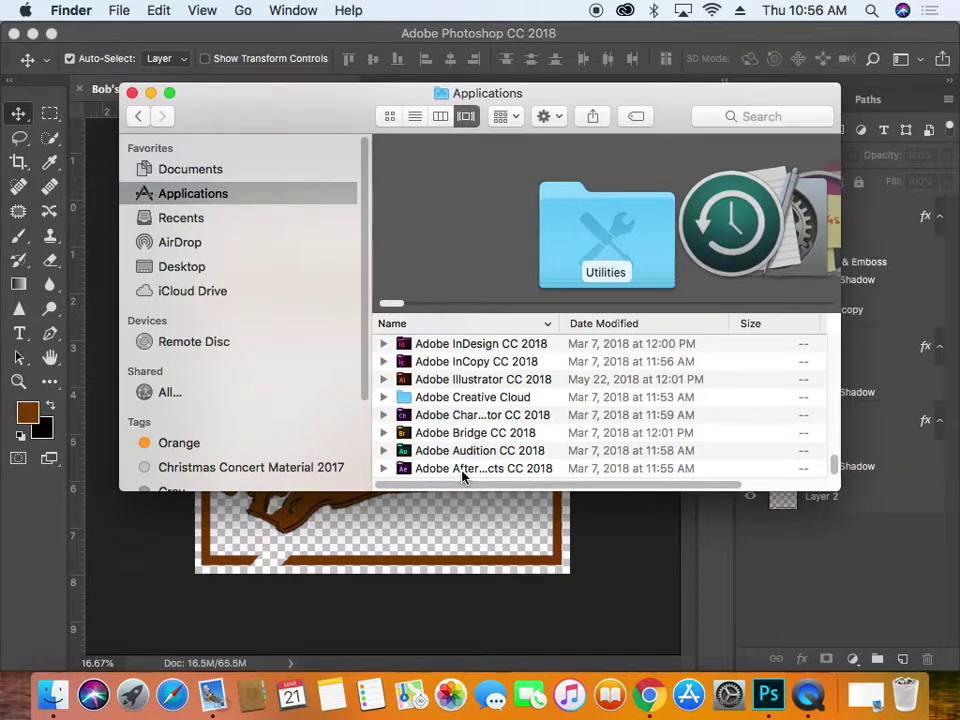
pyautogui.click(404, 381)
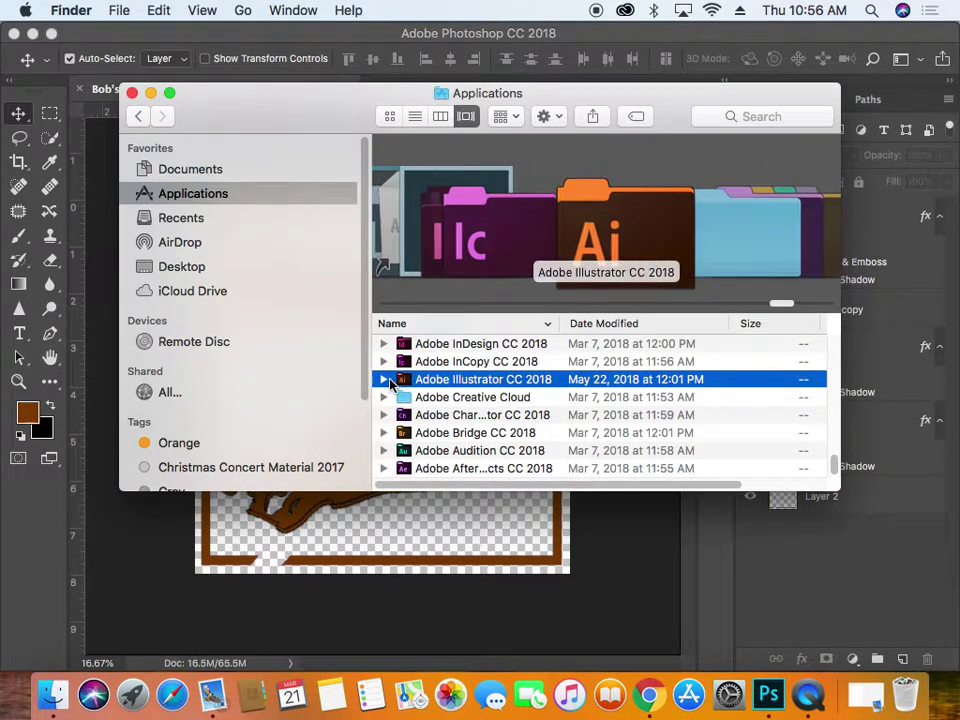
pyautogui.click(384, 380)
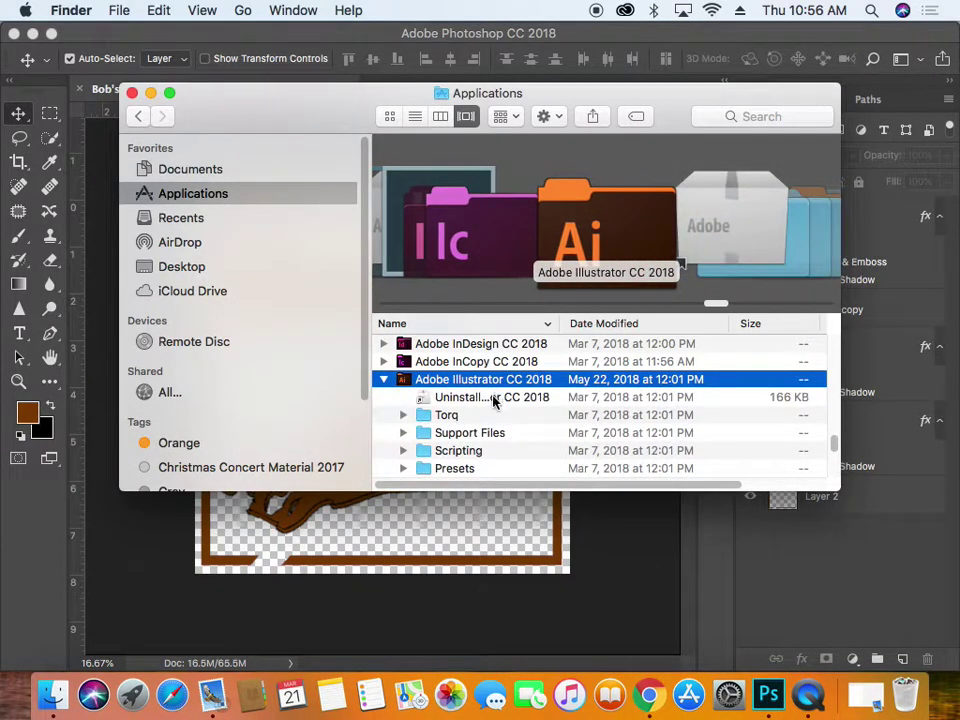
pyautogui.scroll(-1, 507, 416)
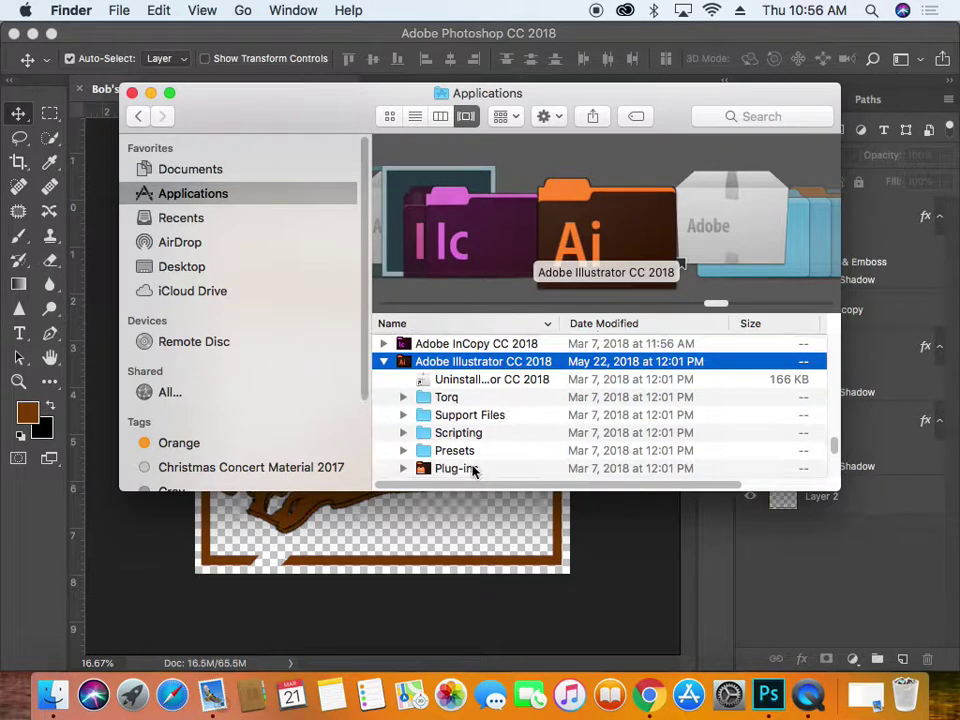
pyautogui.scroll(-5, 476, 467)
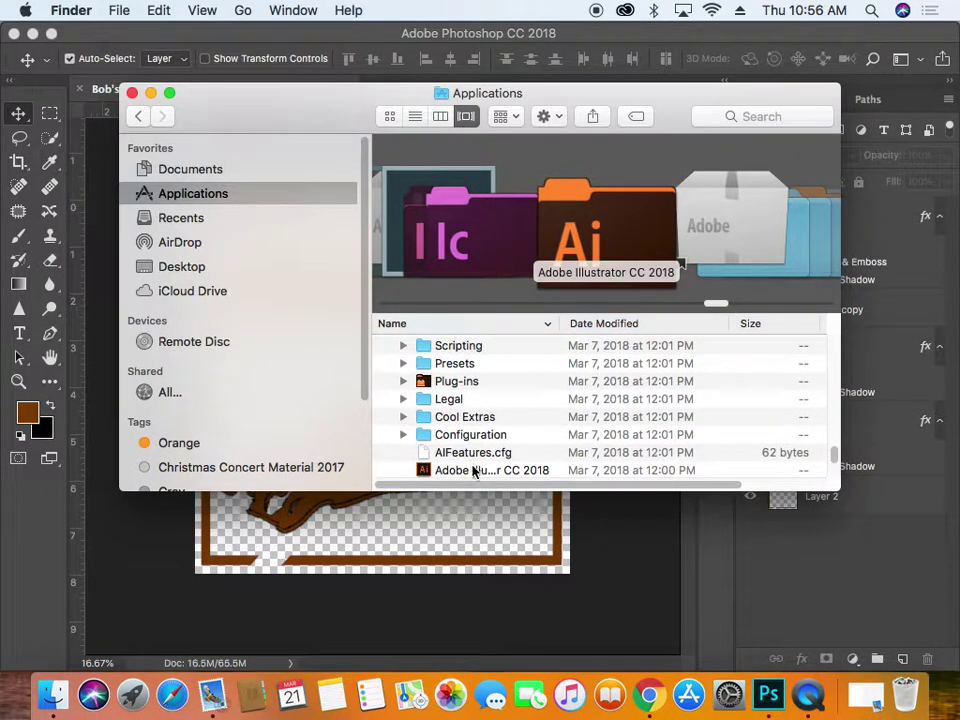
pyautogui.doubleClick(678, 462)
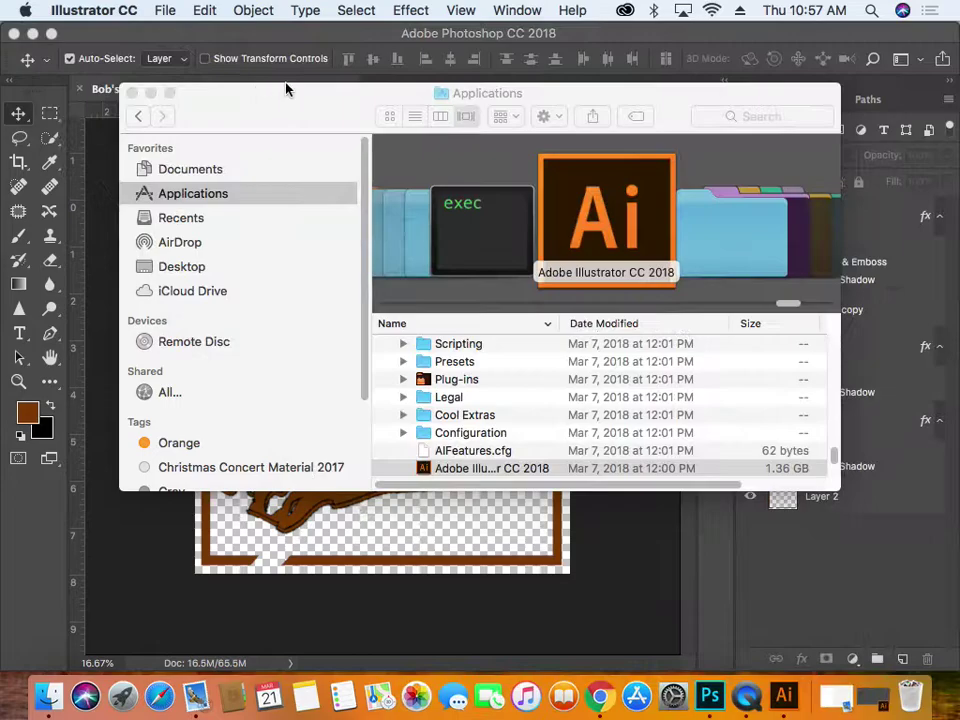
# - Minimize the Photoshop and Finder windows and switch to QuickTime Player
pyautogui.click(32, 38)
pyautogui.click(32, 38)
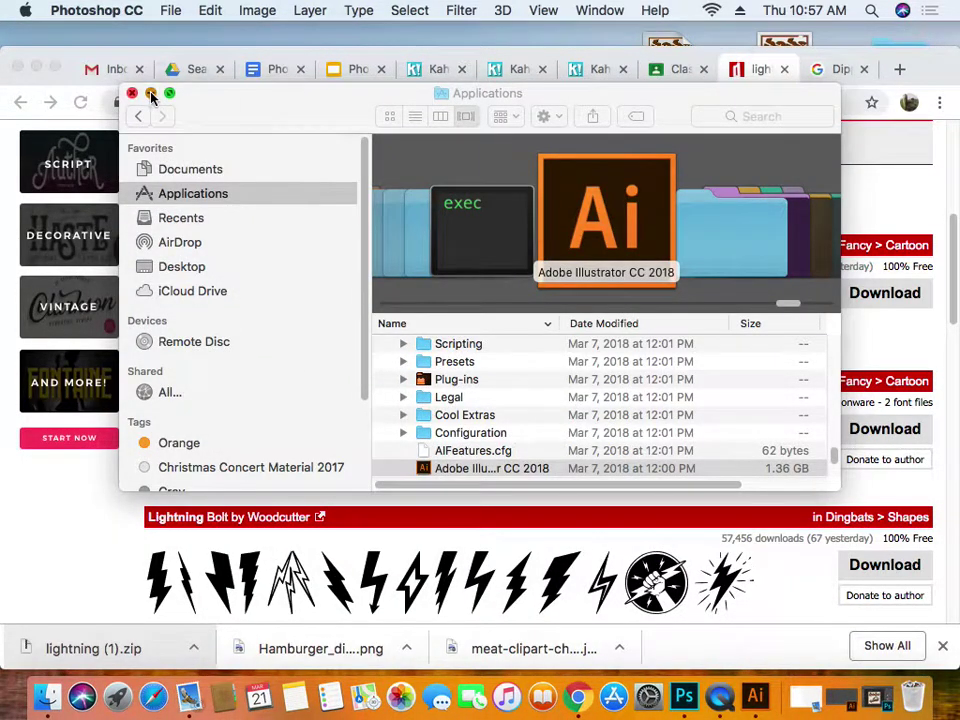
pyautogui.click(150, 93)
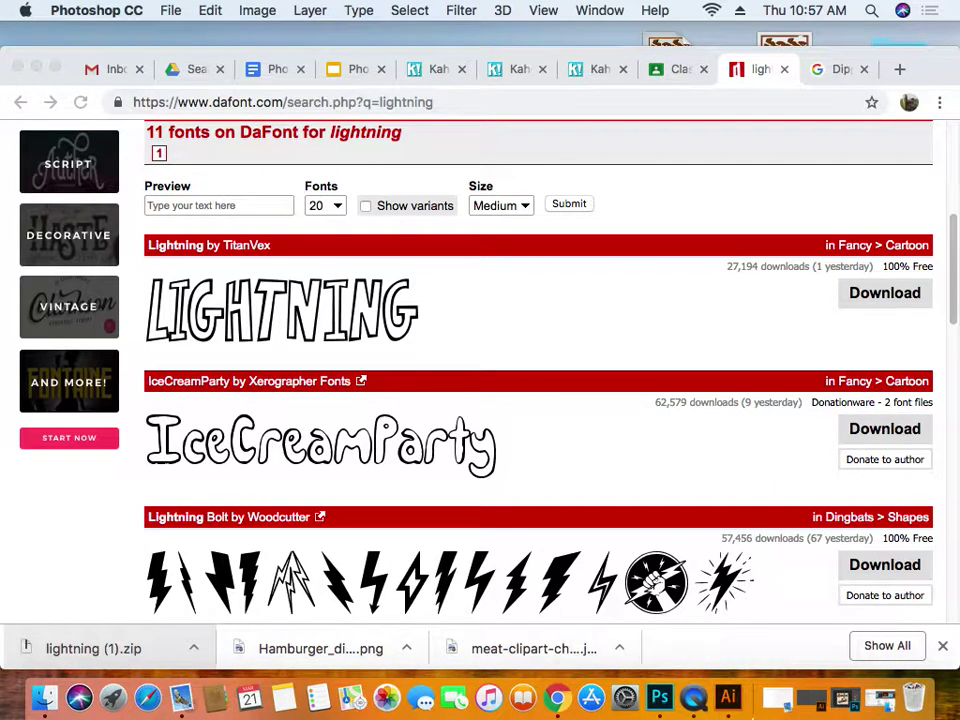
pyautogui.click(693, 697)
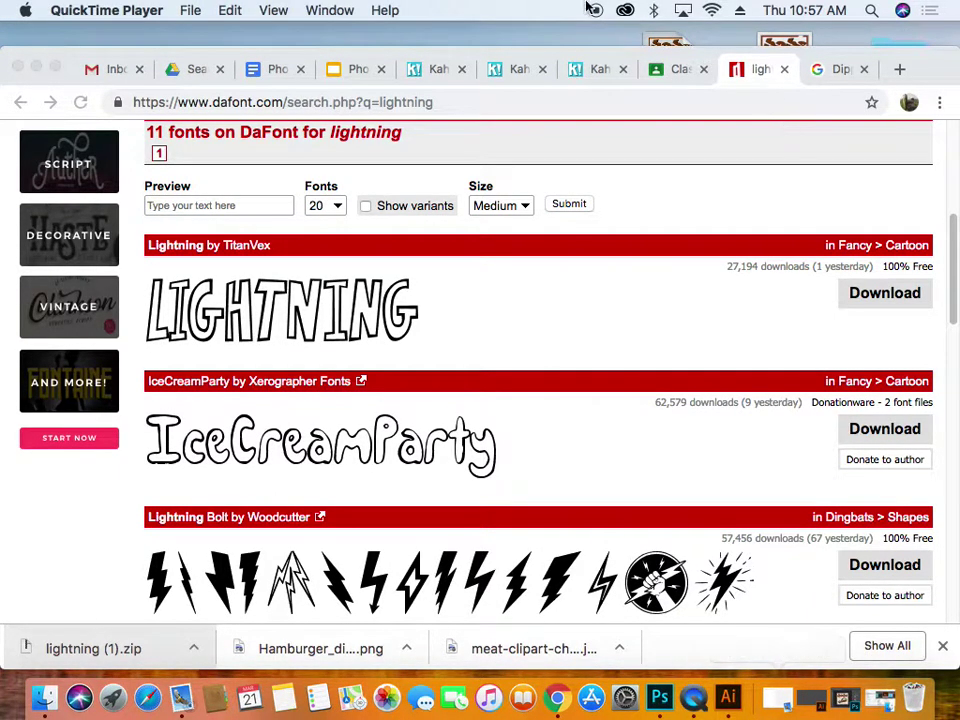